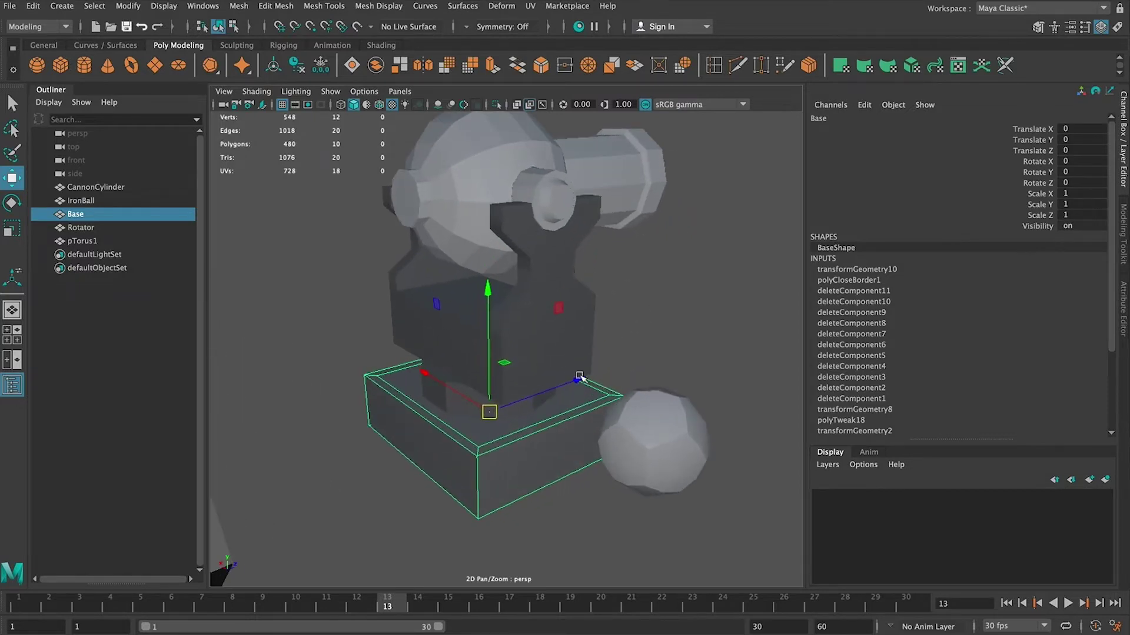
Examine the Rotator and the cannon assembly from several sides
left_click(574, 321)
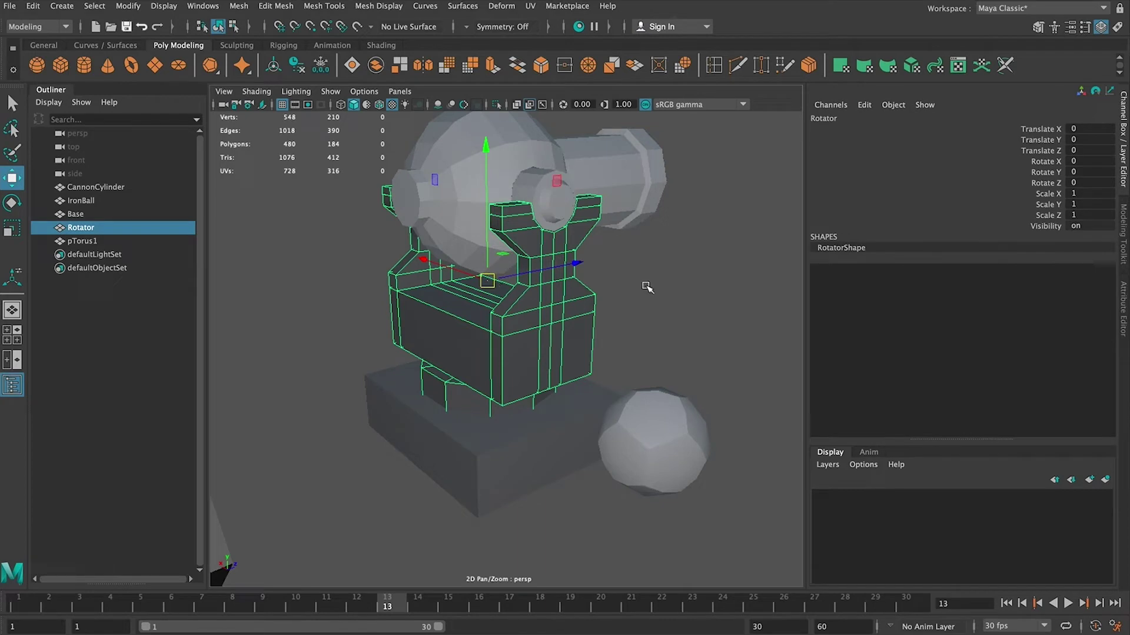
scroll(643, 285, "down", 3)
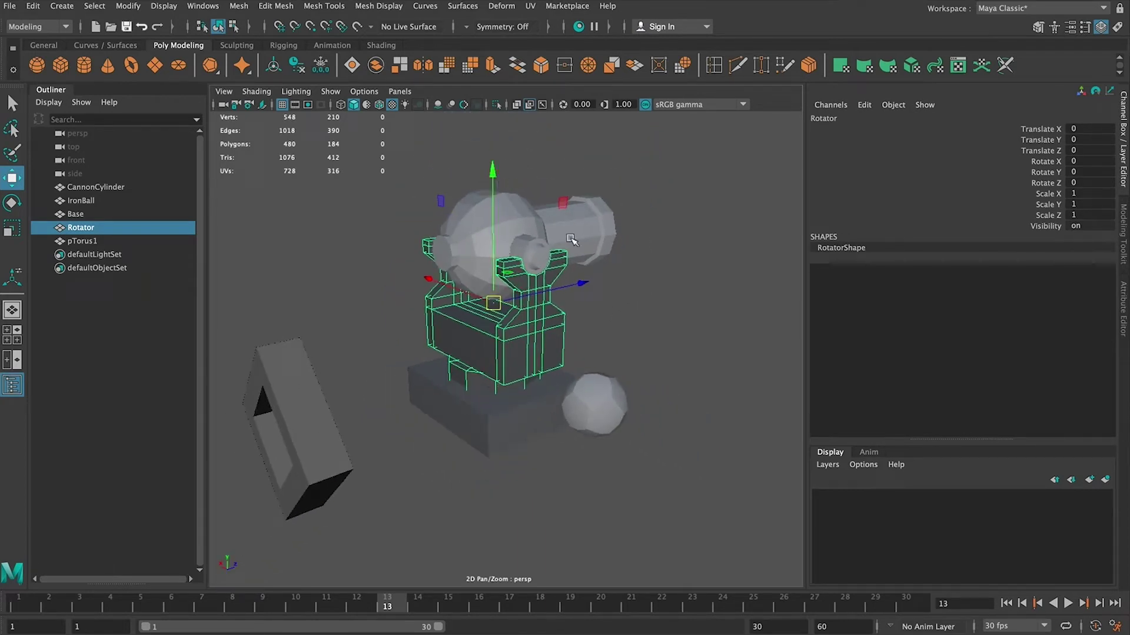
left_click_drag(648, 303, 535, 313, "alt")
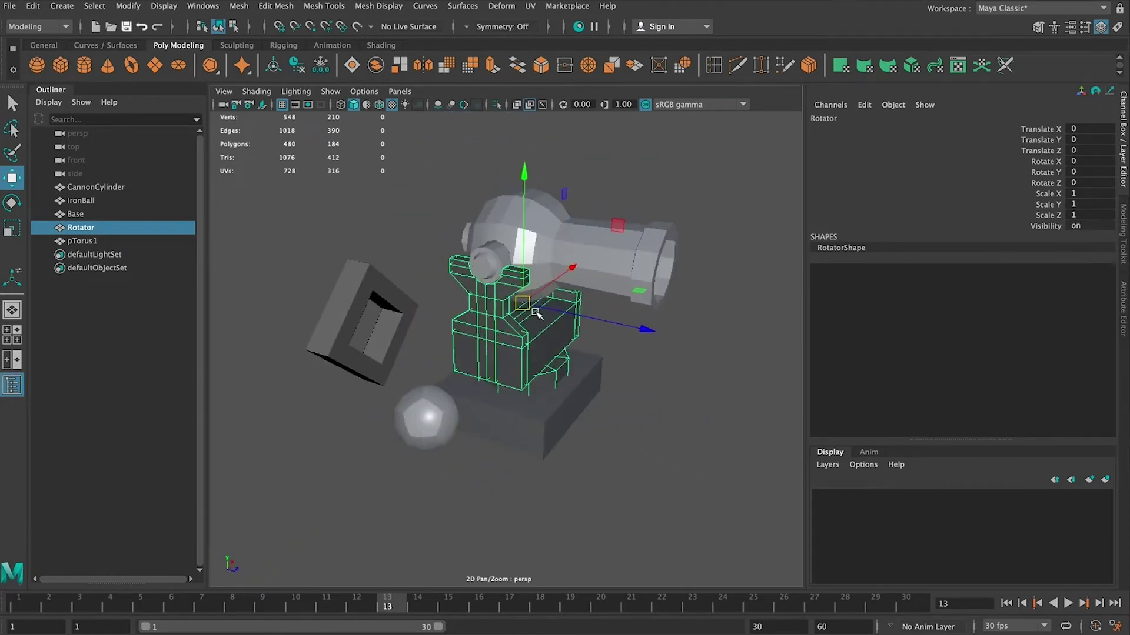
left_click_drag(464, 368, 553, 367, "alt")
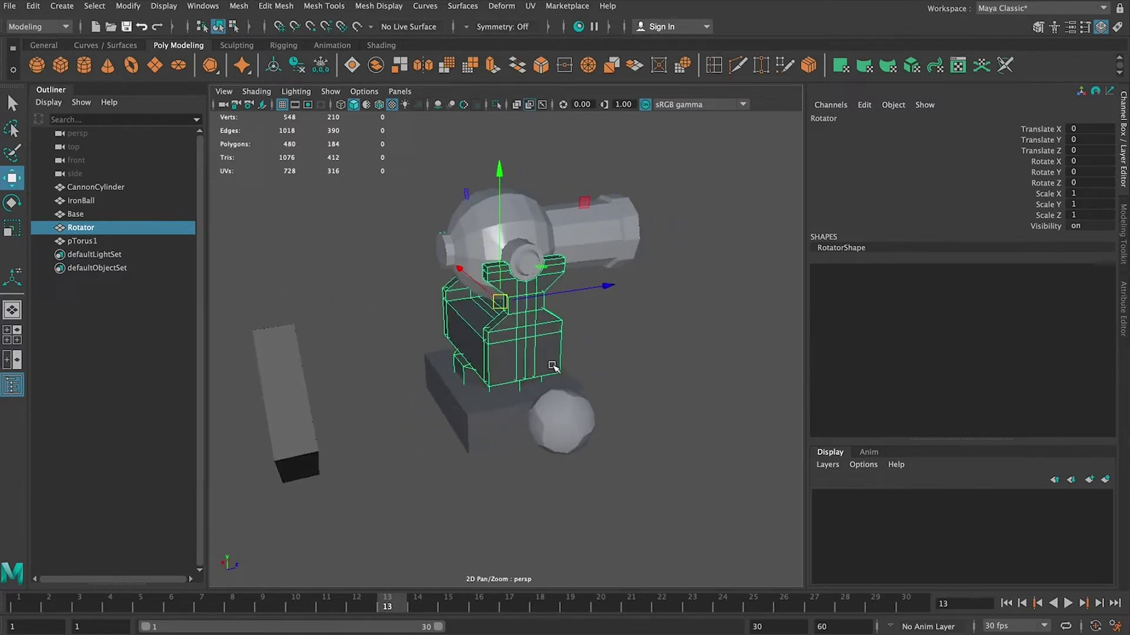
left_click(628, 414)
left_click_drag(465, 383, 477, 380, "alt")
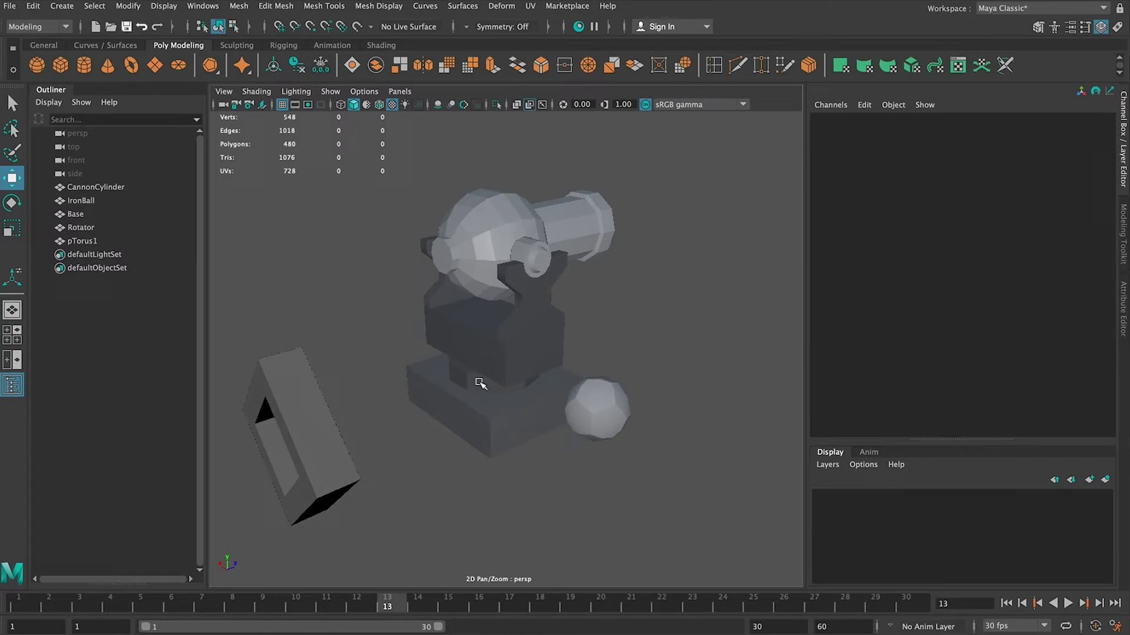
Move the pTorus1 frame away from the cannon to a Z translation of 16.833
left_click(328, 448)
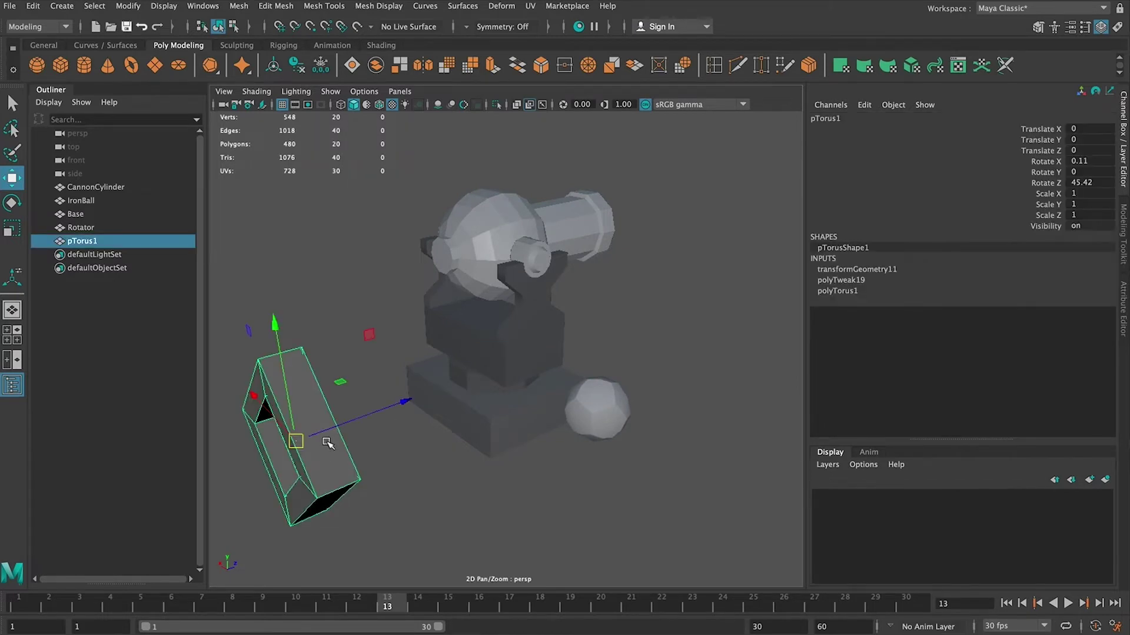
left_click_drag(390, 451, 459, 421, "alt")
scroll(555, 378, "up", 5)
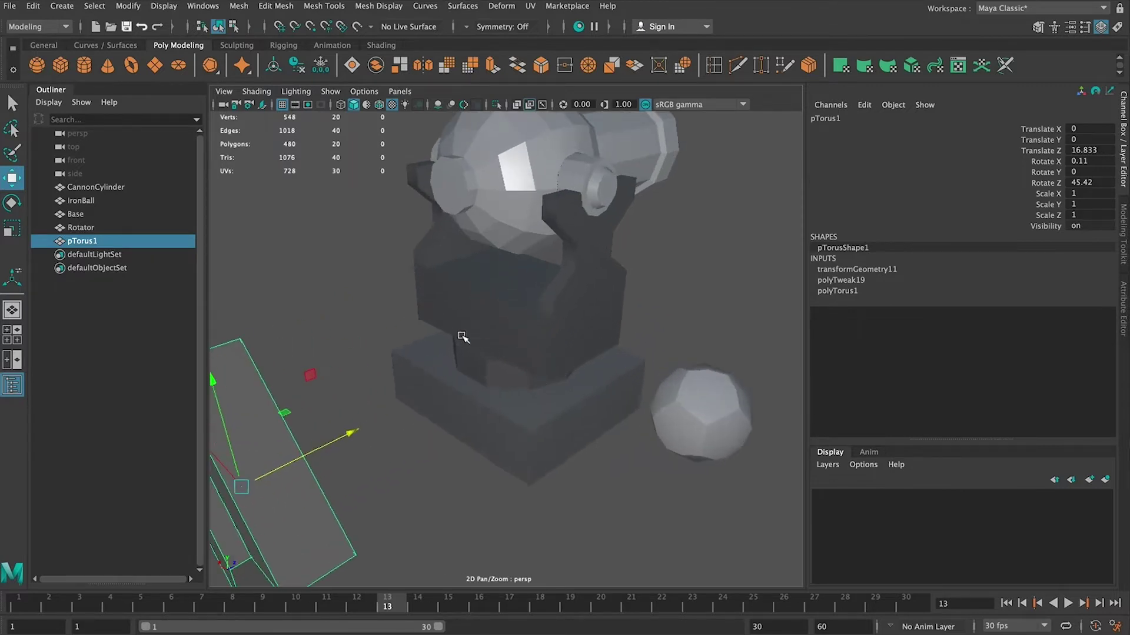
Show the rotation handles on the Rotator to check the pivot it turns around
left_click(500, 318)
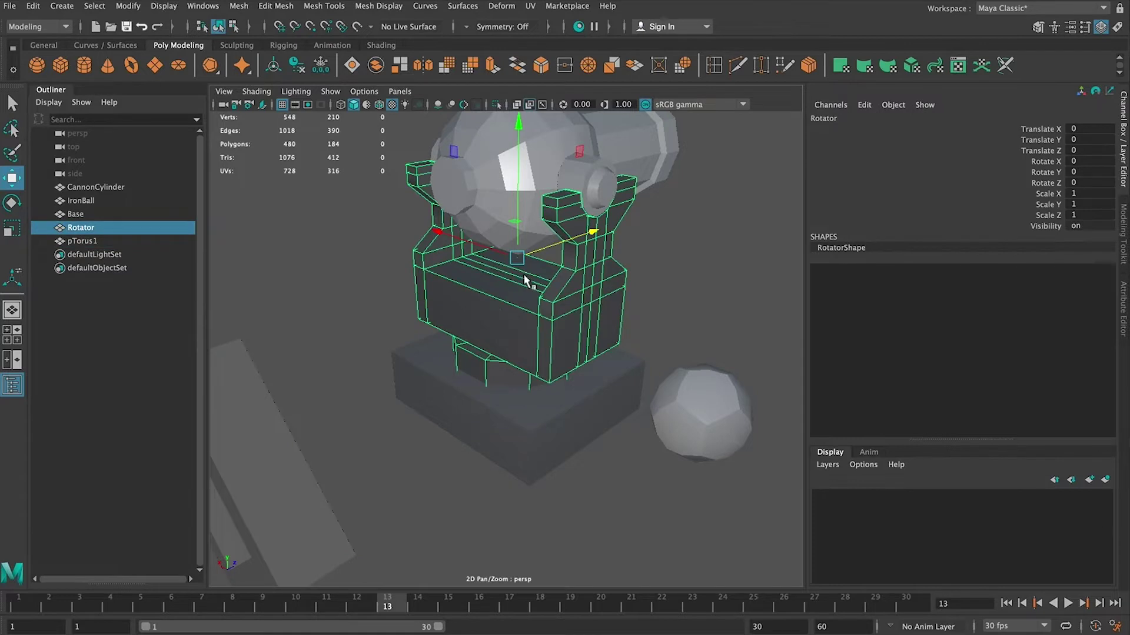
key("e")
mouse_move(522, 297)
left_mouse_down()
mouse_move(496, 302)
mouse_move(529, 306)
left_mouse_up()
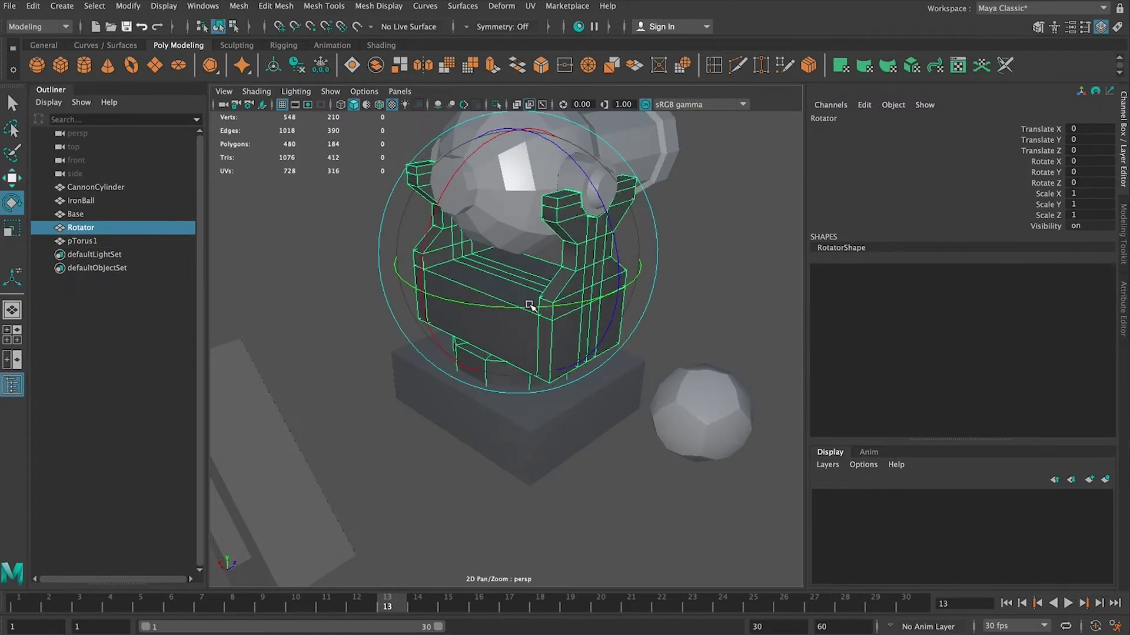
key("w")
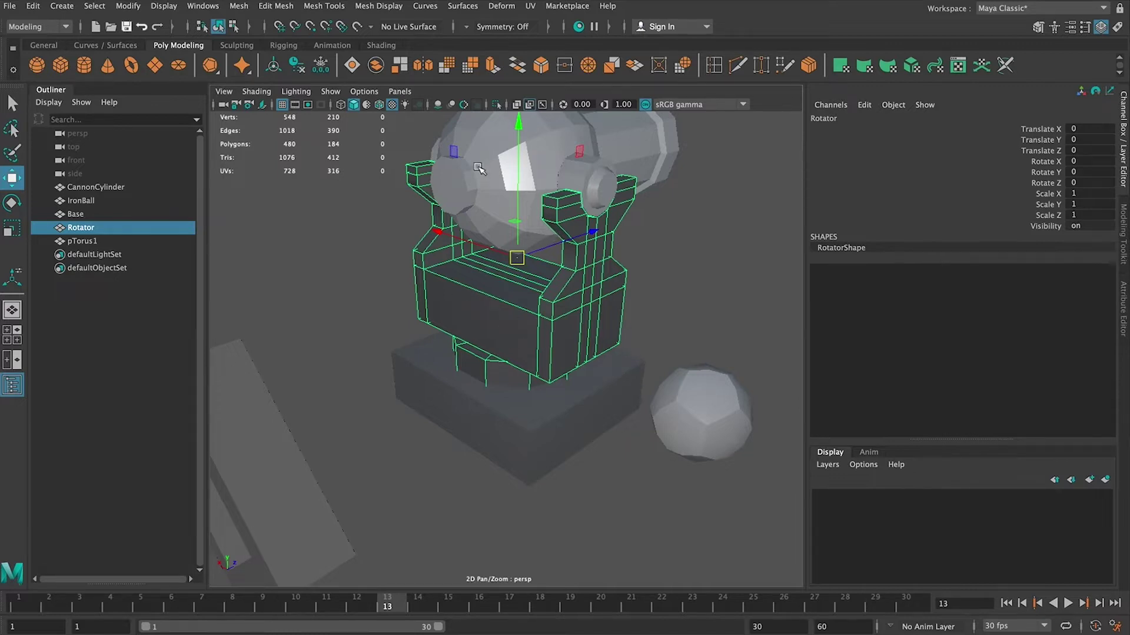
Try rotating the CannonCylinder about its pivot and undo the rotation
left_click(507, 202)
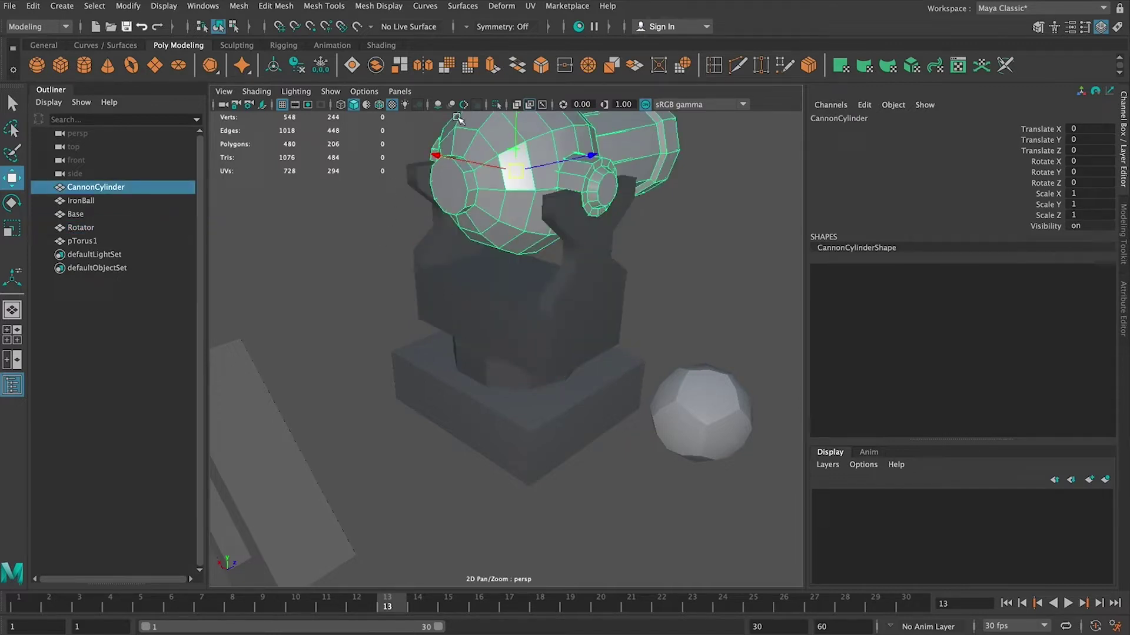
key("e")
left_click_drag(511, 173, 468, 281)
key("ctrl+z")
Examine the Base, the pTorus1 frame and the whole cannon model from different angles
left_click(516, 410)
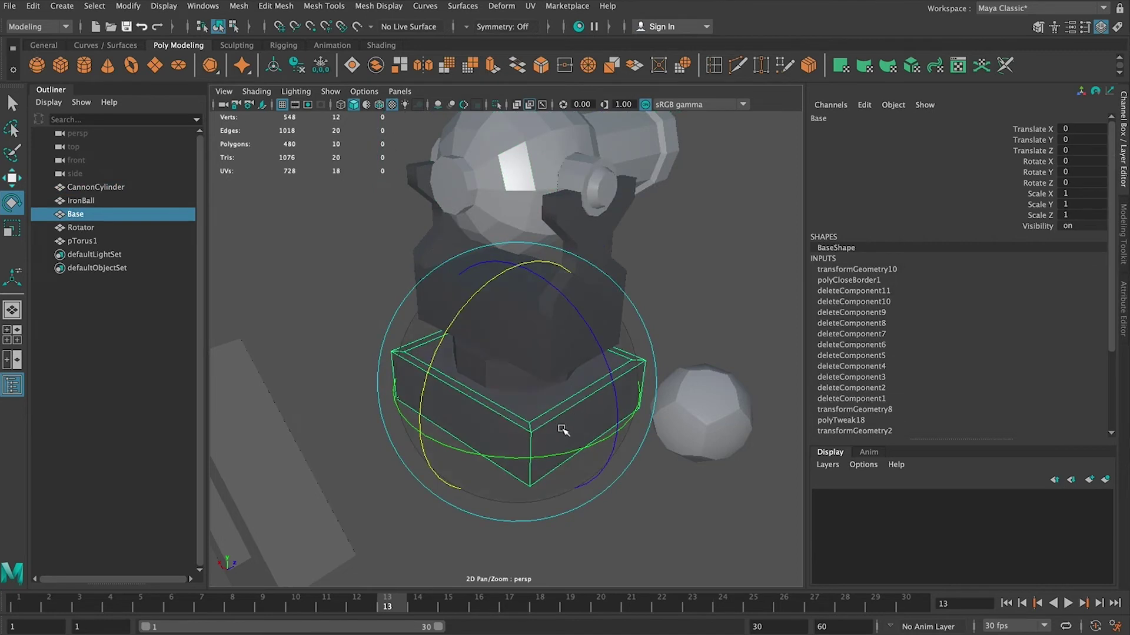
key("w")
left_click(393, 488)
left_click_drag(393, 489, 412, 435, "alt")
left_click(418, 435)
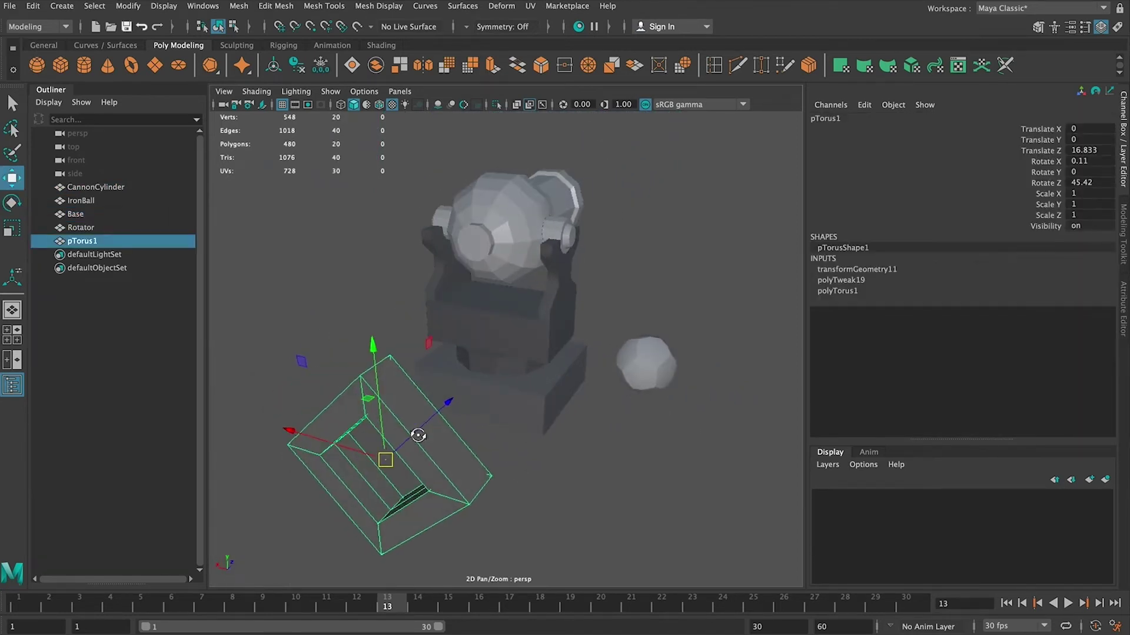
left_click_drag(575, 391, 540, 403, "alt")
left_click(576, 393)
left_click_drag(607, 348, 610, 375)
left_click(659, 323)
left_click_drag(643, 315, 537, 378, "alt")
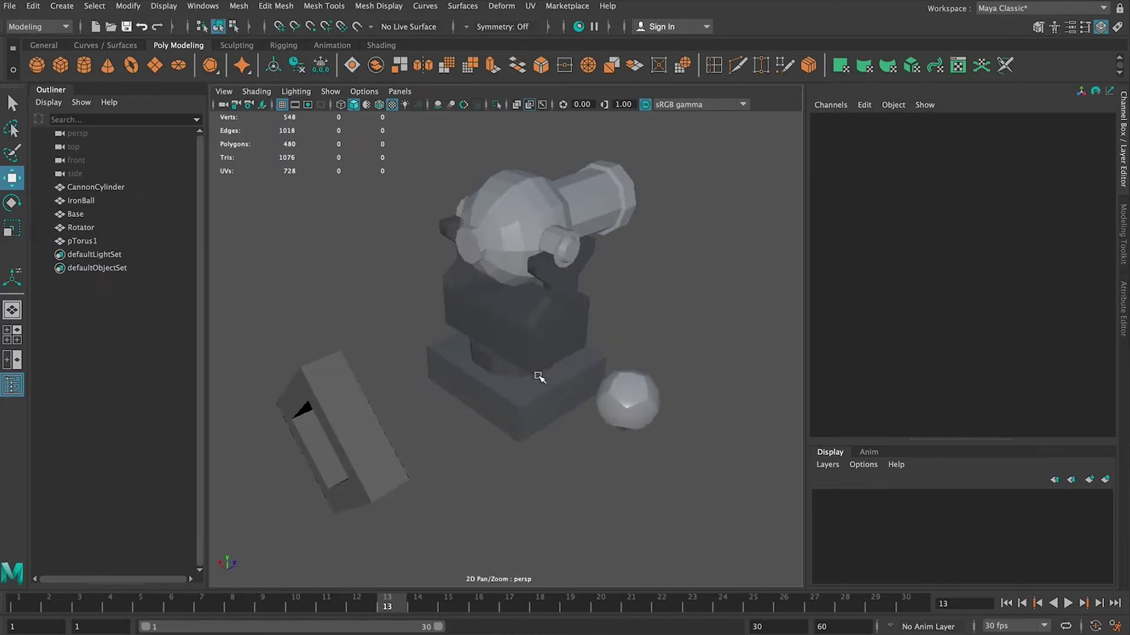
Switch to Unity and show the DemoProps scene in the Game view
key("super+Tab")
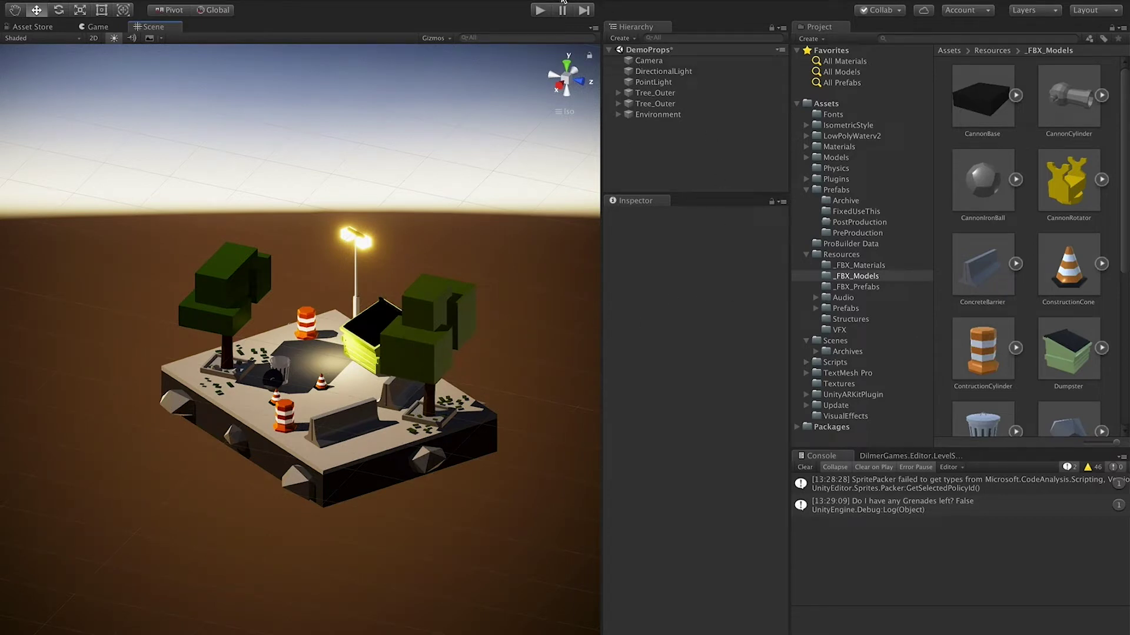
left_click(658, 115)
left_click(657, 136)
left_click_drag(177, 121, 283, 88, "alt")
left_click(97, 28)
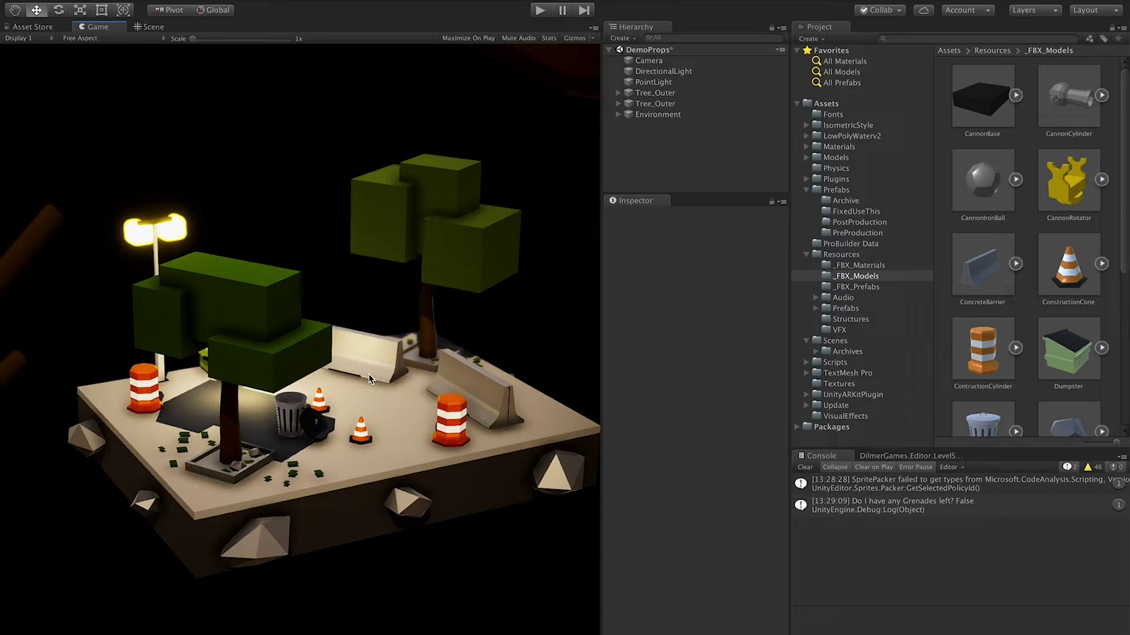
Duplicate the Environment object in the DemoProps scene
left_click(667, 115)
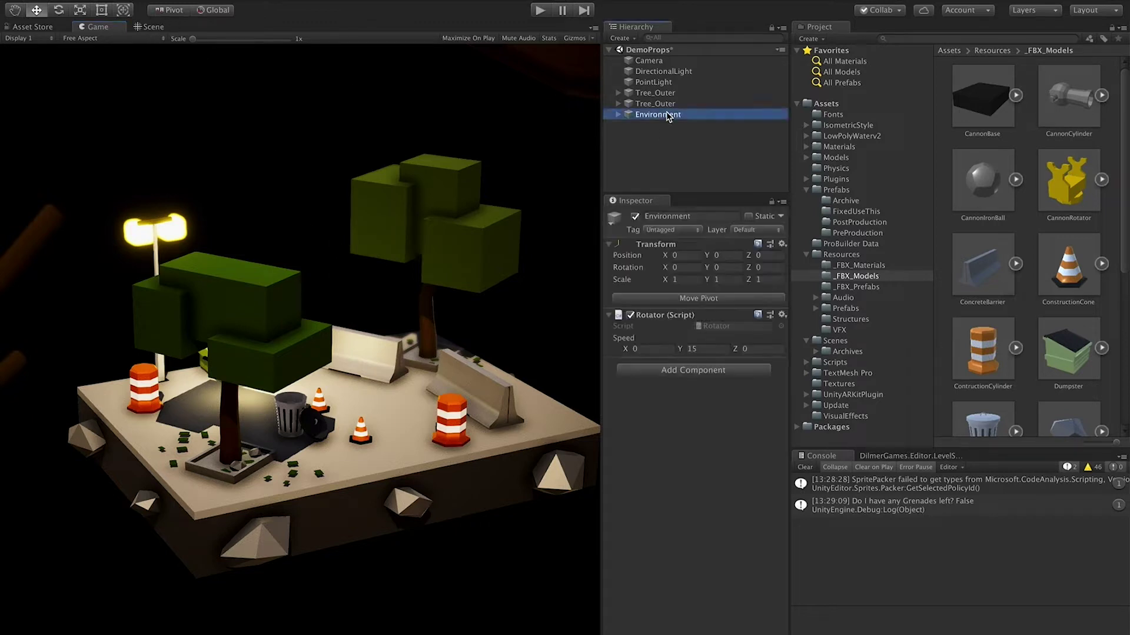
key("super+f")
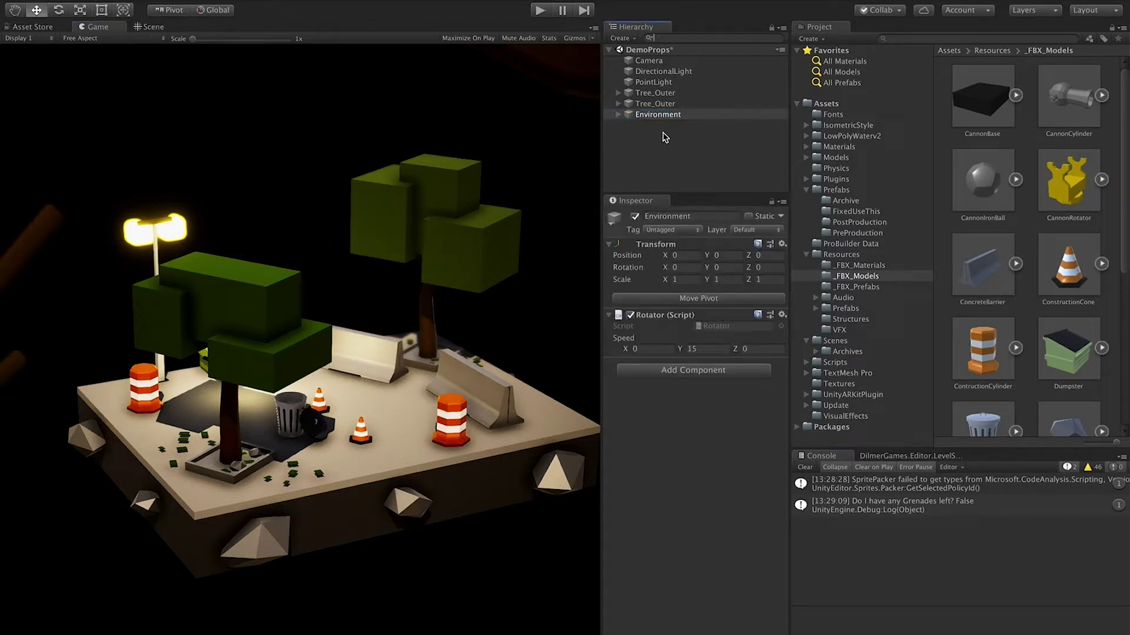
left_click(669, 117)
key("super+d")
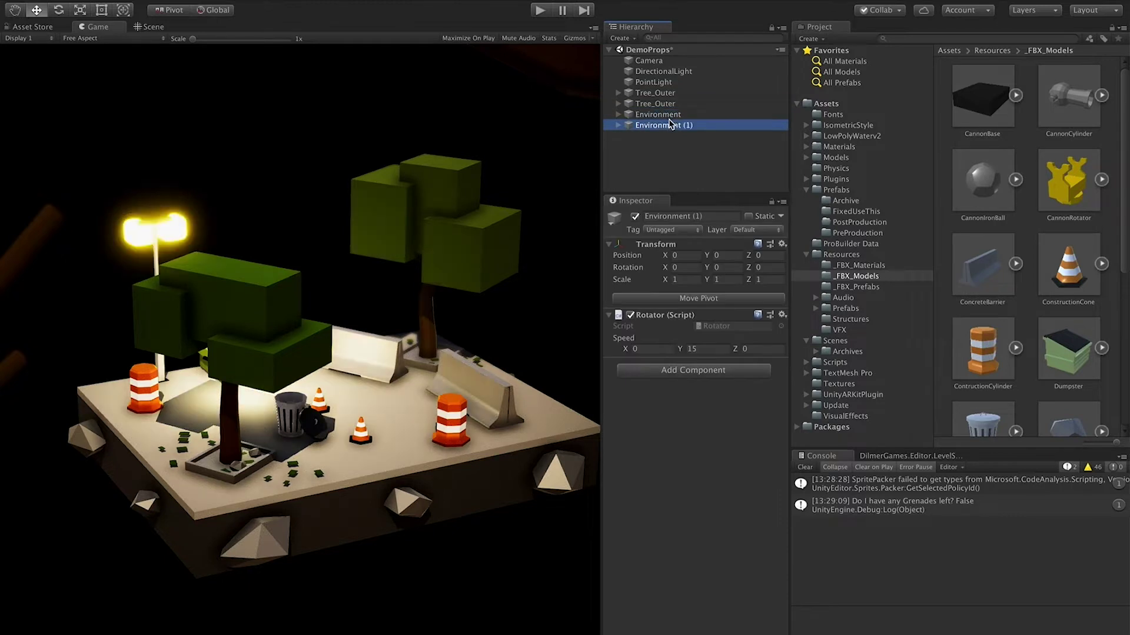
Rename the original Environment object to EnvironmentProps
left_click(671, 115)
left_click(679, 115)
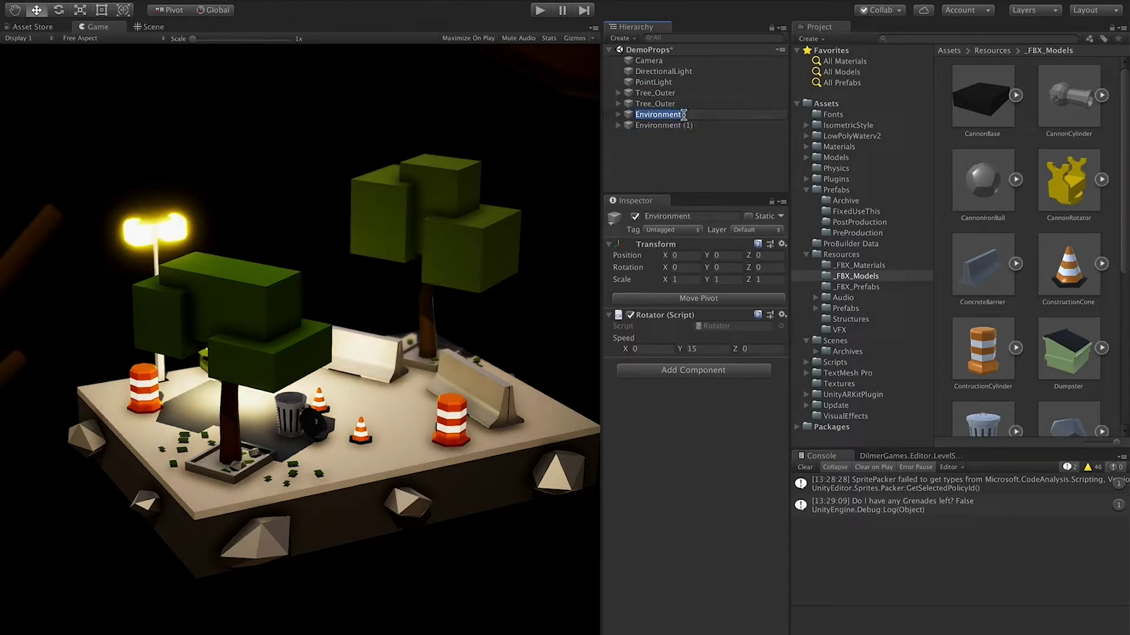
type("Props")
key("Return")
left_click(680, 134)
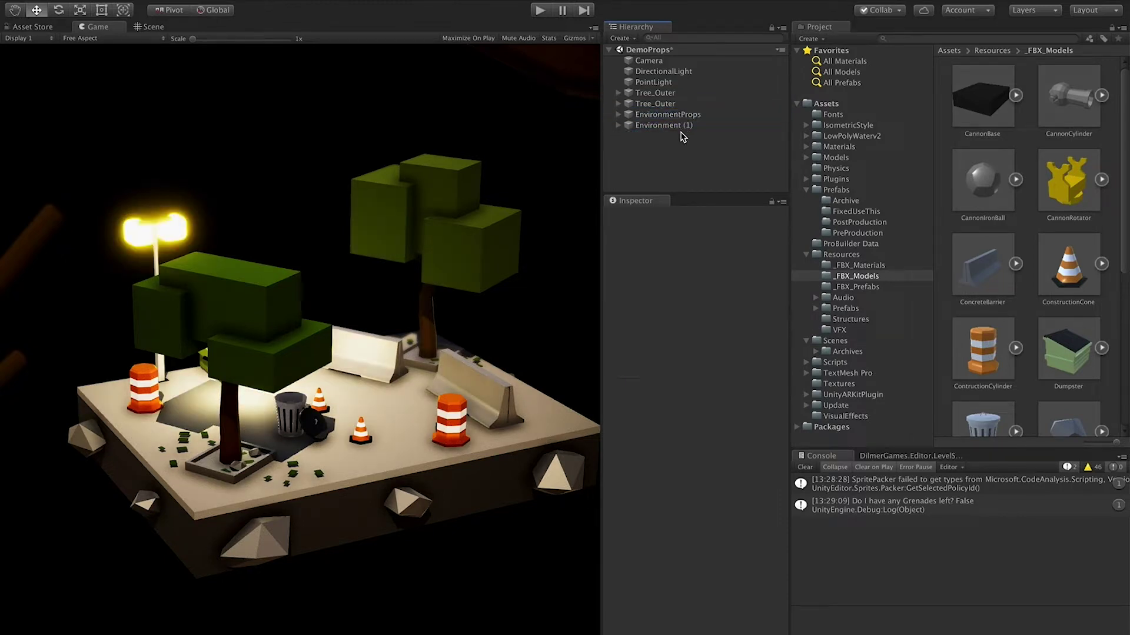
Rename the duplicated environment object to EnvironmentHeavyMachinery
left_click(694, 126)
left_click(694, 127)
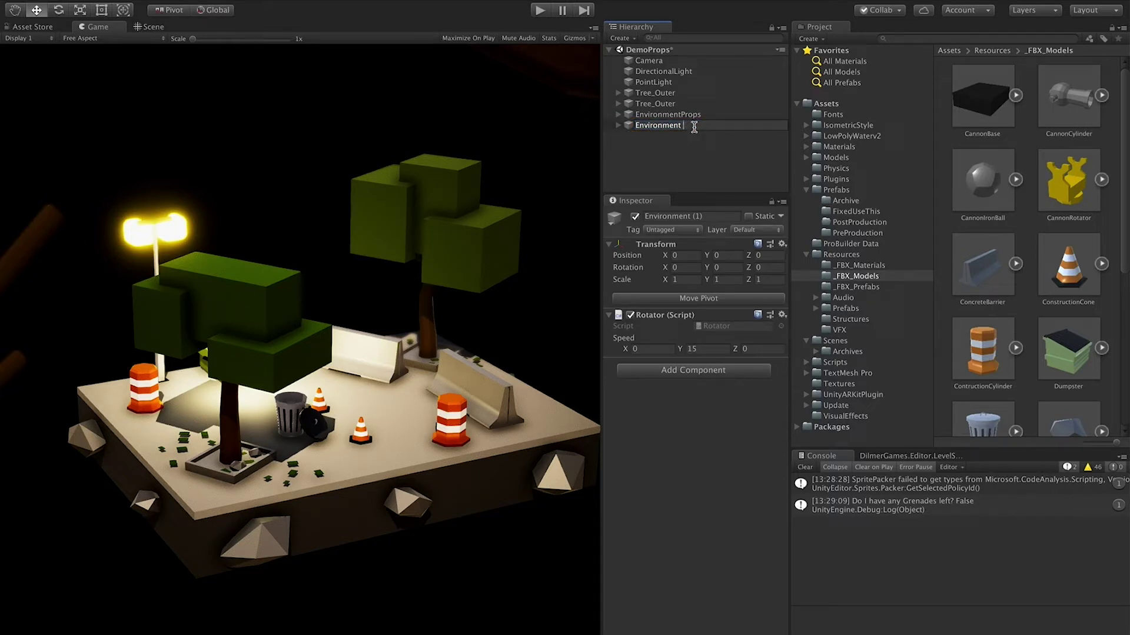
type("EnvironmentHeavyMachinery")
key("Return")
Deactivate the EnvironmentProps object so only the duplicate stays active
left_click(678, 116)
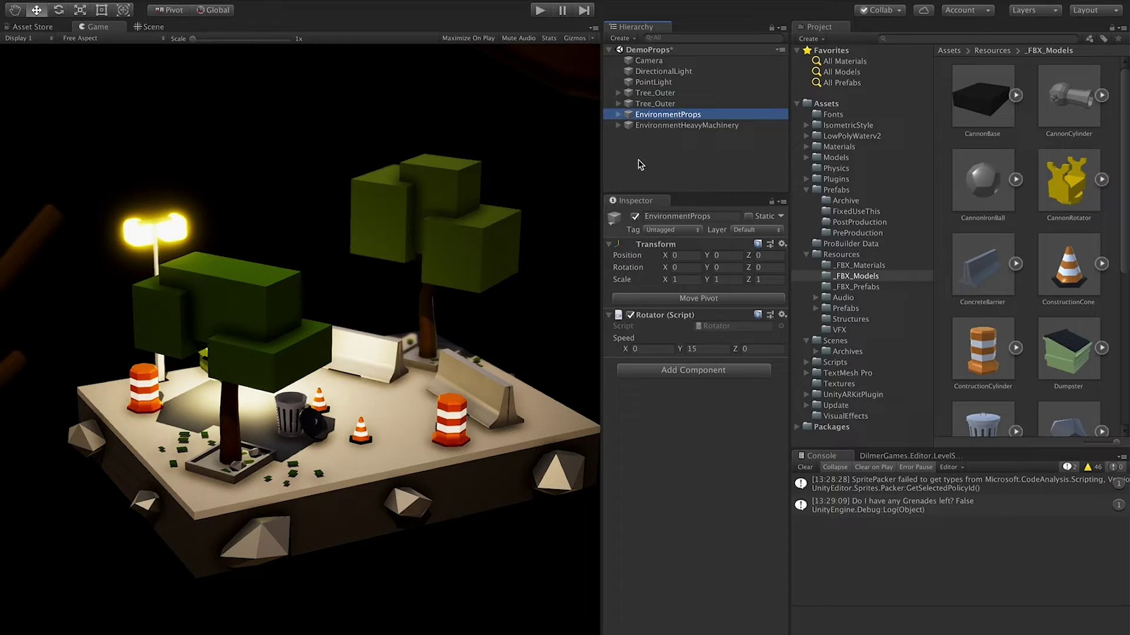
left_click(636, 218)
left_click(723, 166)
Expand the children of EnvironmentHeavyMachinery and show the environment in the Scene view
left_click(708, 126)
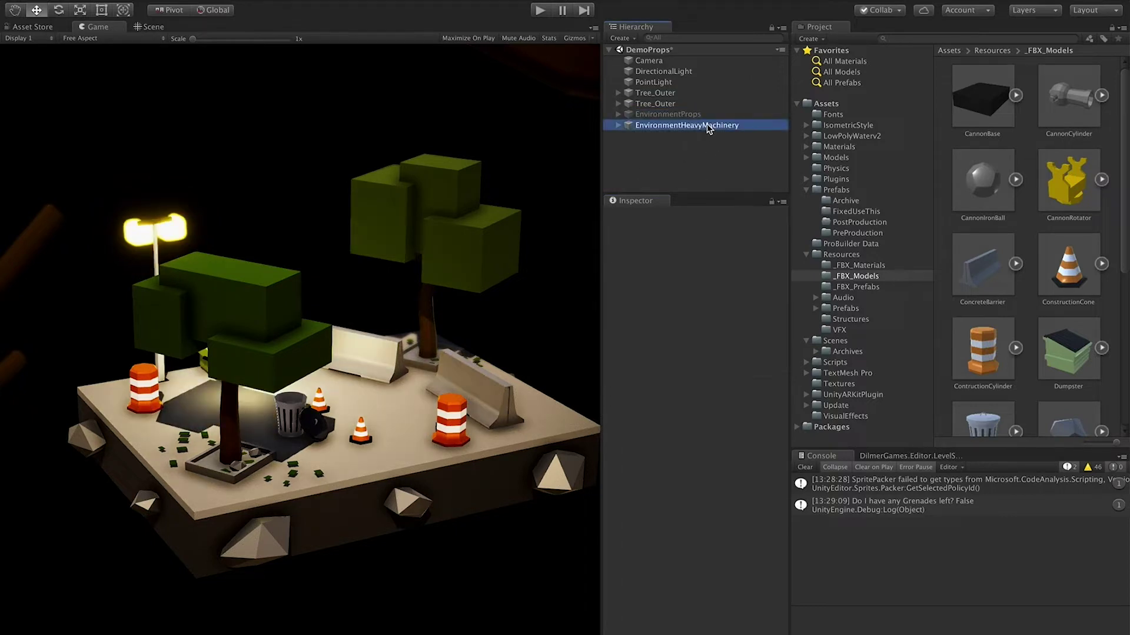
left_click(619, 125)
scroll(716, 170, "down", 3)
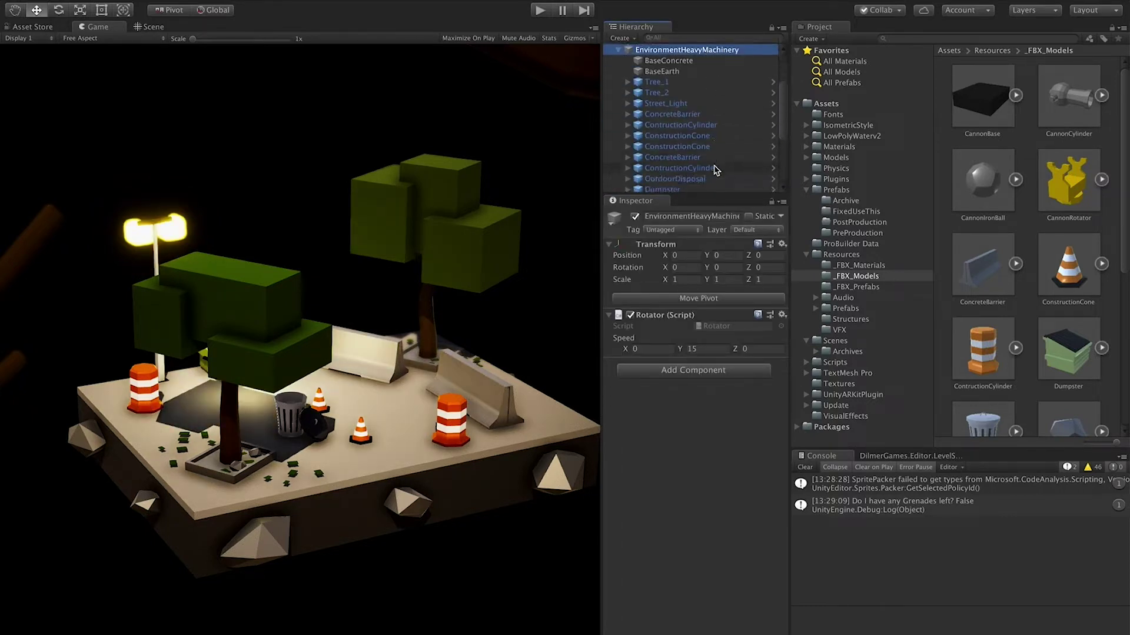
left_click(151, 27)
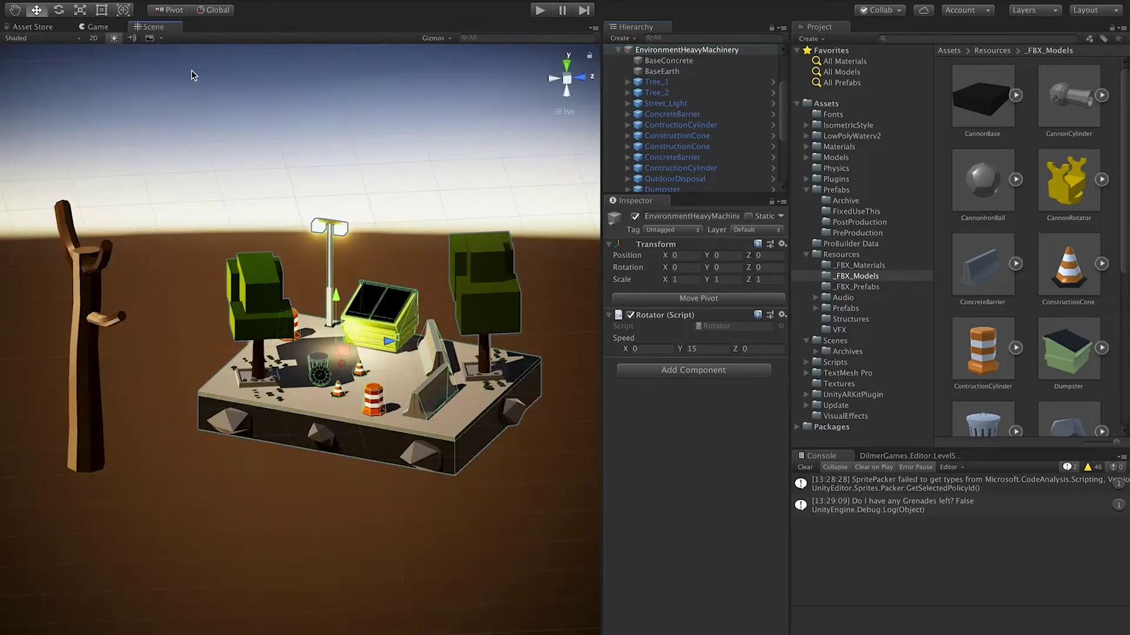
Delete the dumpster and both concrete barriers from the EnvironmentHeavyMachinery platform
scroll(439, 333, "up", 5)
middle_click_drag(439, 333, 289, 330)
right_click_drag(288, 329, 295, 324)
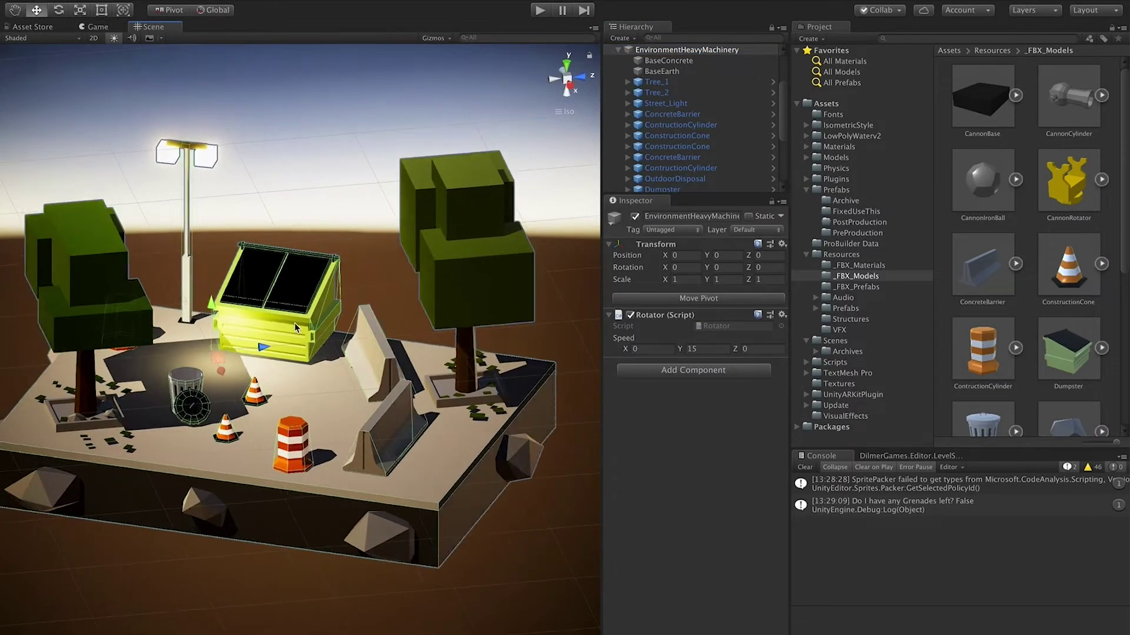
left_click(294, 323)
key("Delete")
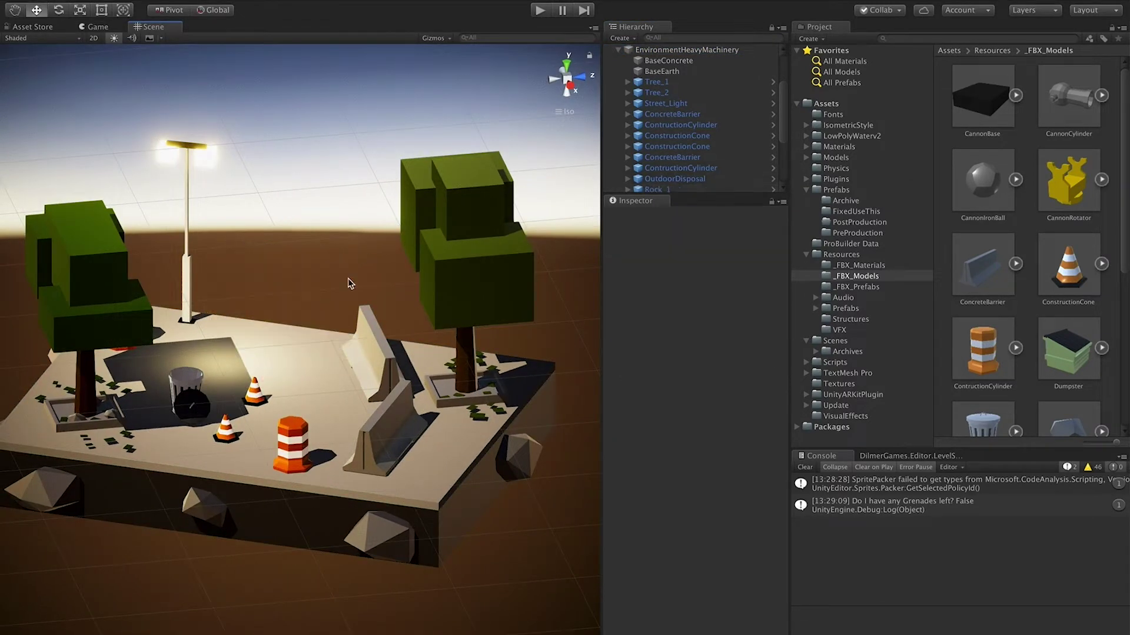
left_click(377, 334)
left_click(388, 436, "shift")
key("Delete")
Delete the front construction cylinder, both traffic cones and the outdoor trash can from the platform
left_click(294, 443)
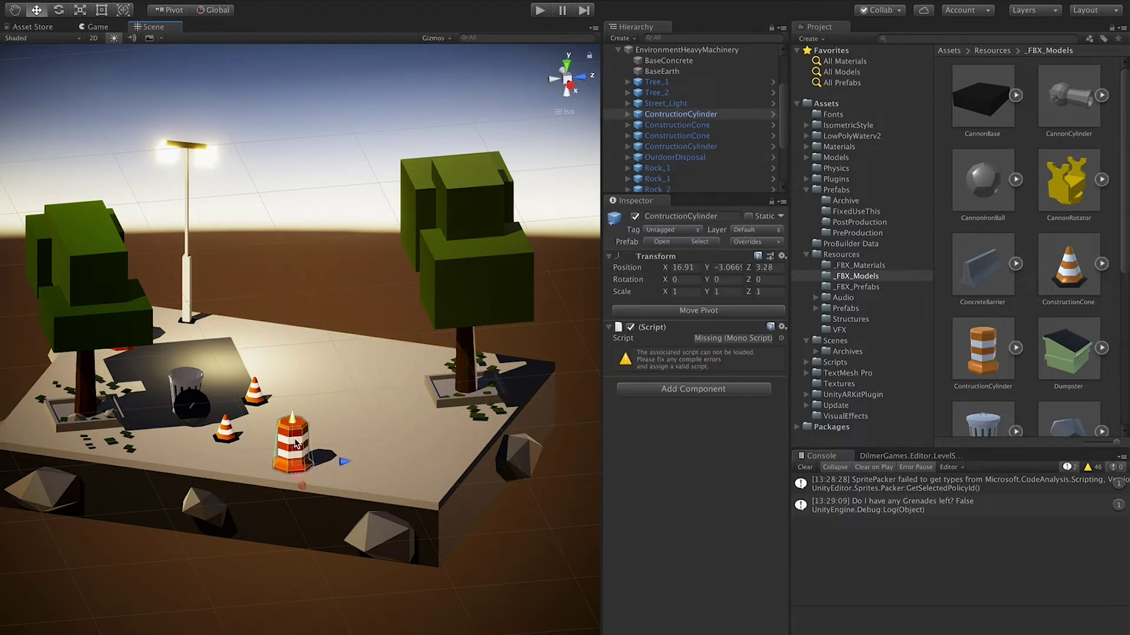
left_click(256, 392, "shift")
left_click(228, 433, "shift")
key("Delete")
left_click(195, 391)
key("Delete")
Delete both trees from the EnvironmentHeavyMachinery platform
left_click_drag(275, 352, 218, 353, "alt")
left_click(196, 303)
key("Delete")
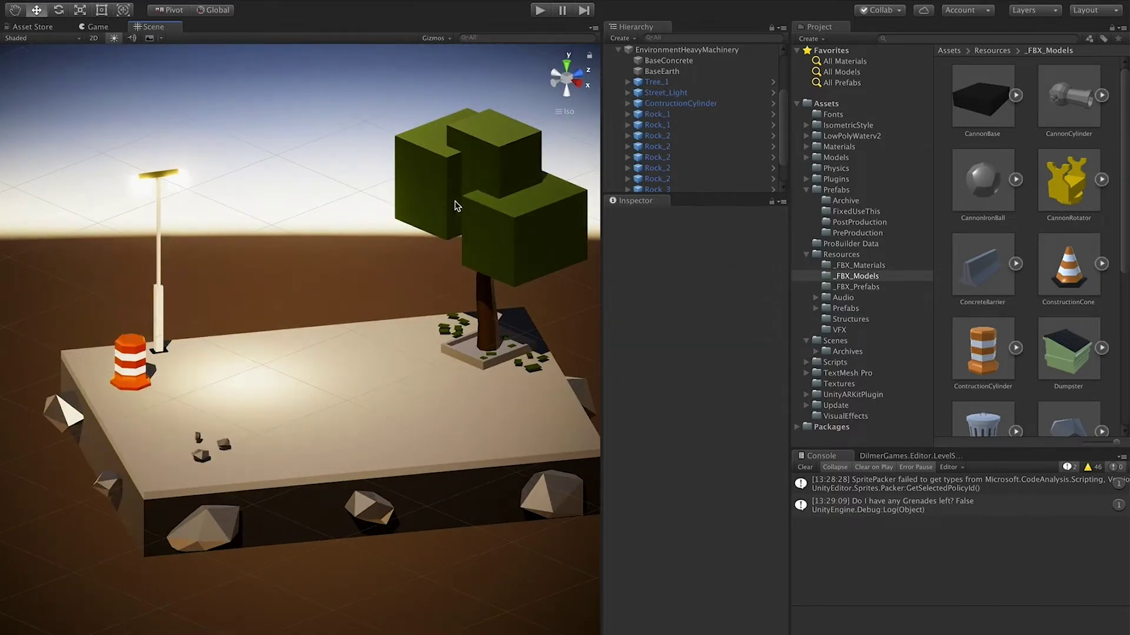
left_click(469, 188)
key("Delete")
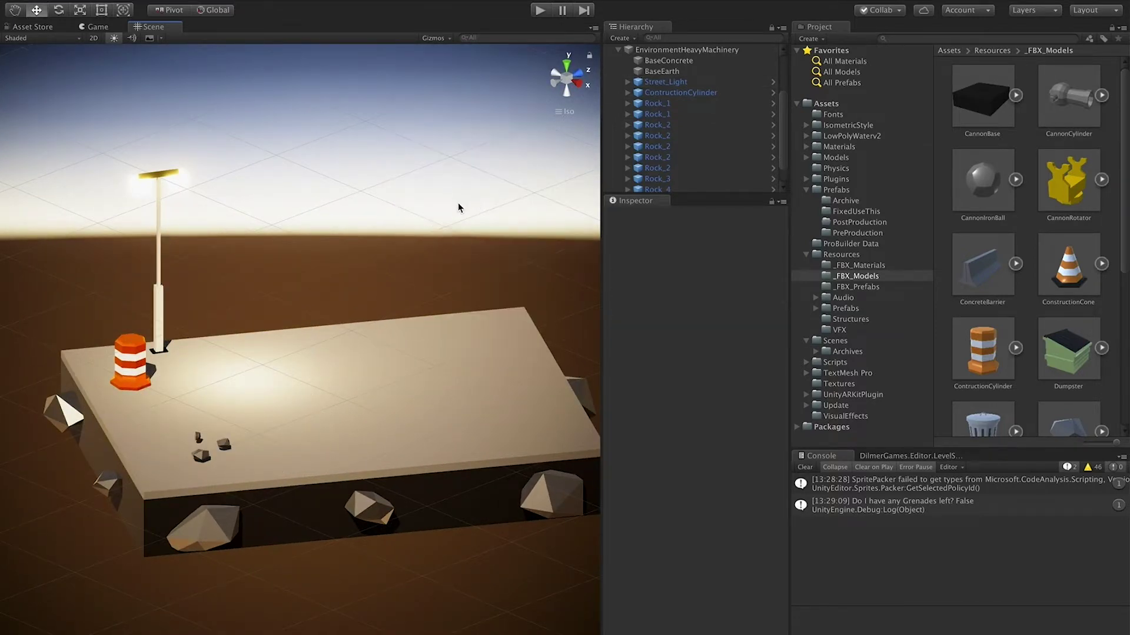
Delete the street light and the remaining construction cylinder from the platform
left_click(165, 309)
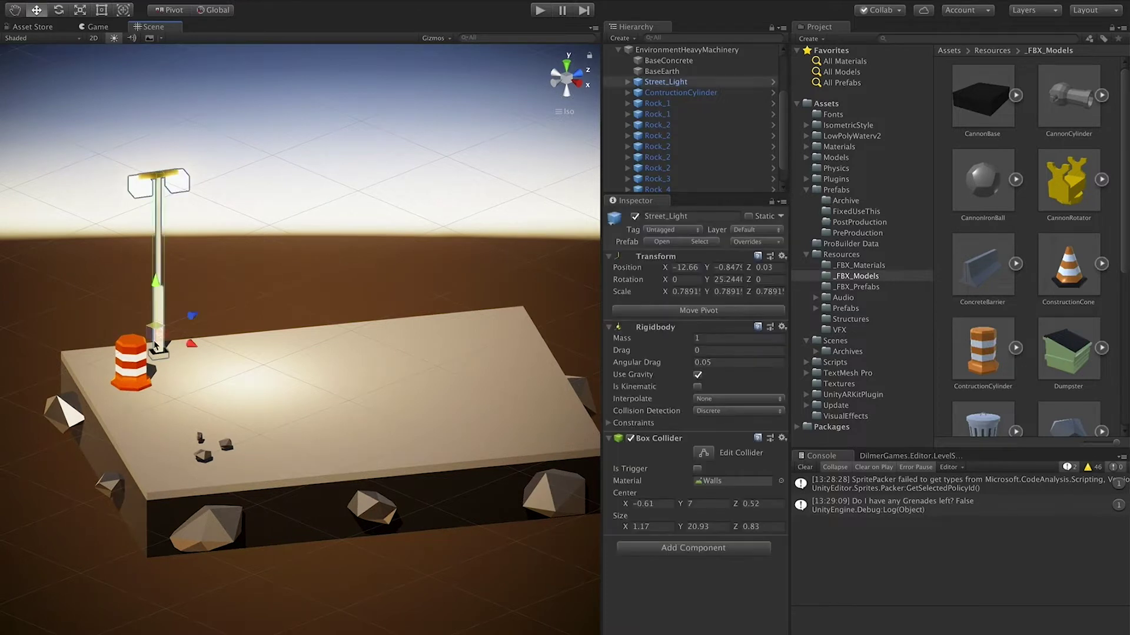
left_click(147, 382, "ctrl")
key("Delete")
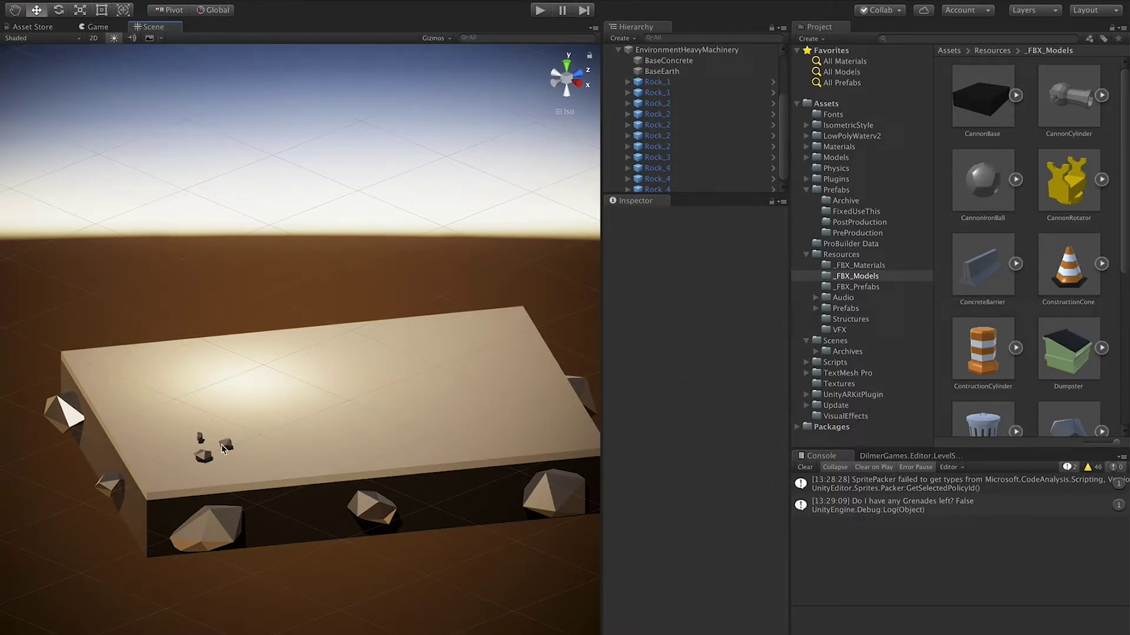
Delete the three small Rock_2 stones lying on top of the concrete platform
left_click(223, 448)
left_click(201, 441, "ctrl")
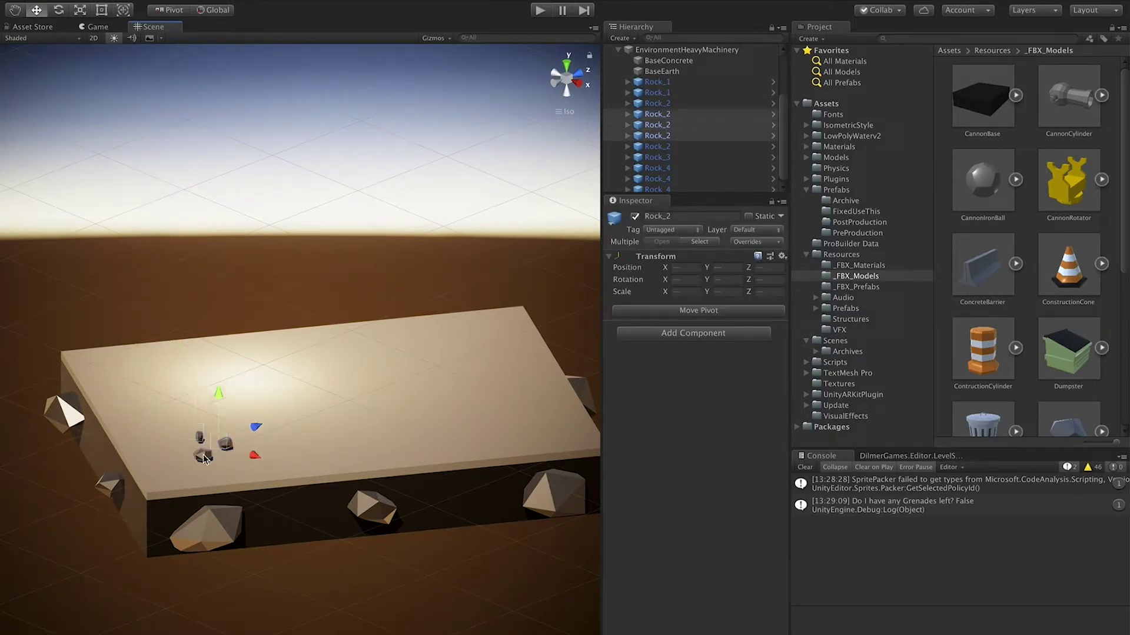
key("Delete")
left_click_drag(202, 456, 306, 412, "alt")
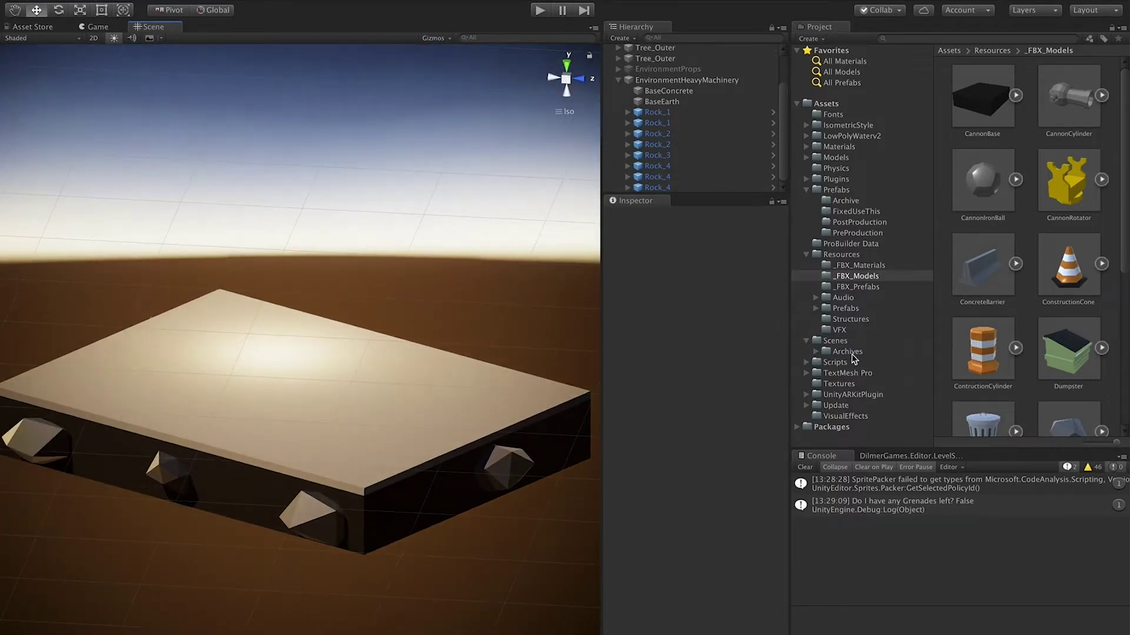
Place the CraneTower prefab from Update/CraneWreckingBall/Prefabs on the concrete platform
left_click(836, 341)
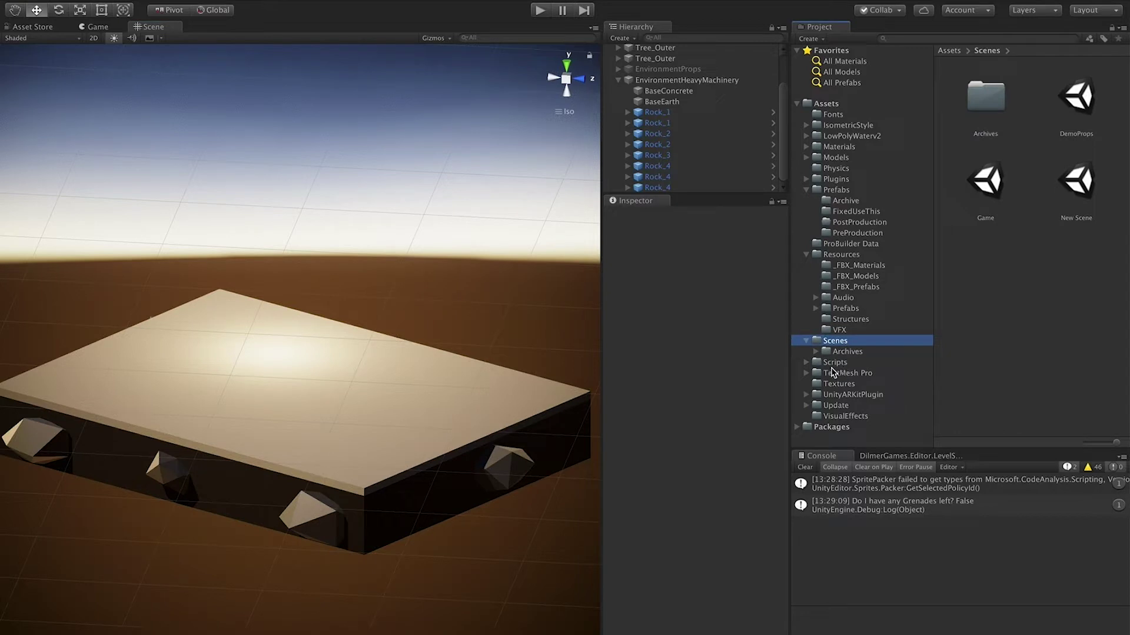
left_click(811, 406)
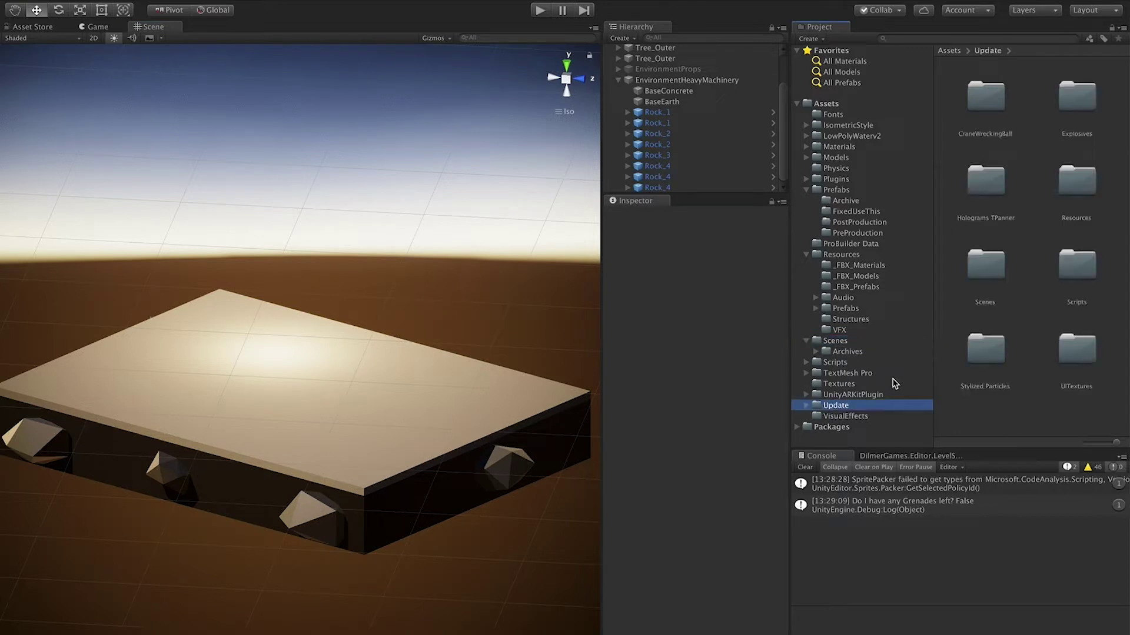
left_click(807, 406)
scroll(882, 386, "down", 5)
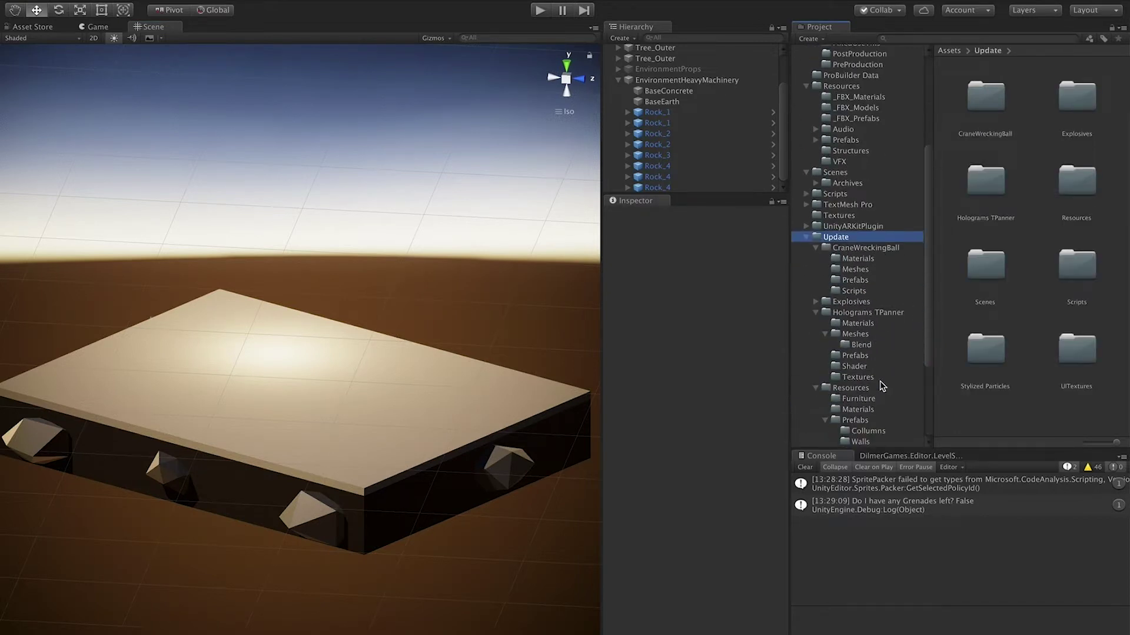
left_click(882, 249)
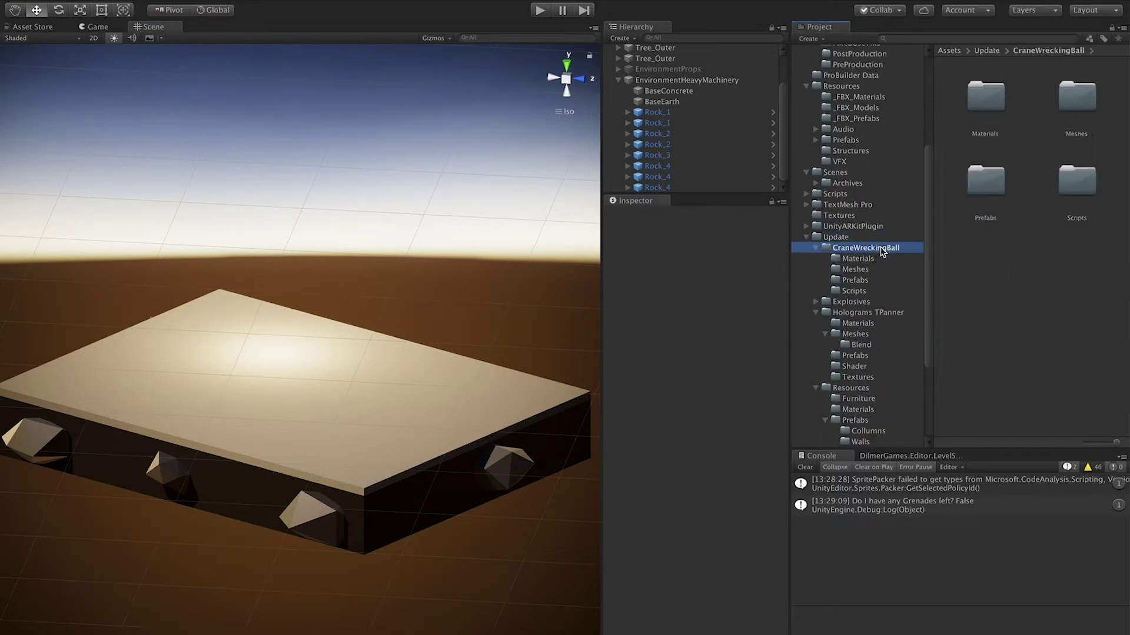
double_click(986, 182)
left_click_drag(1037, 115, 179, 391)
left_click_drag(178, 391, 518, 257, "alt")
key("f")
left_click_drag(332, 325, 466, 323, "alt")
scroll(379, 382, "down", 3)
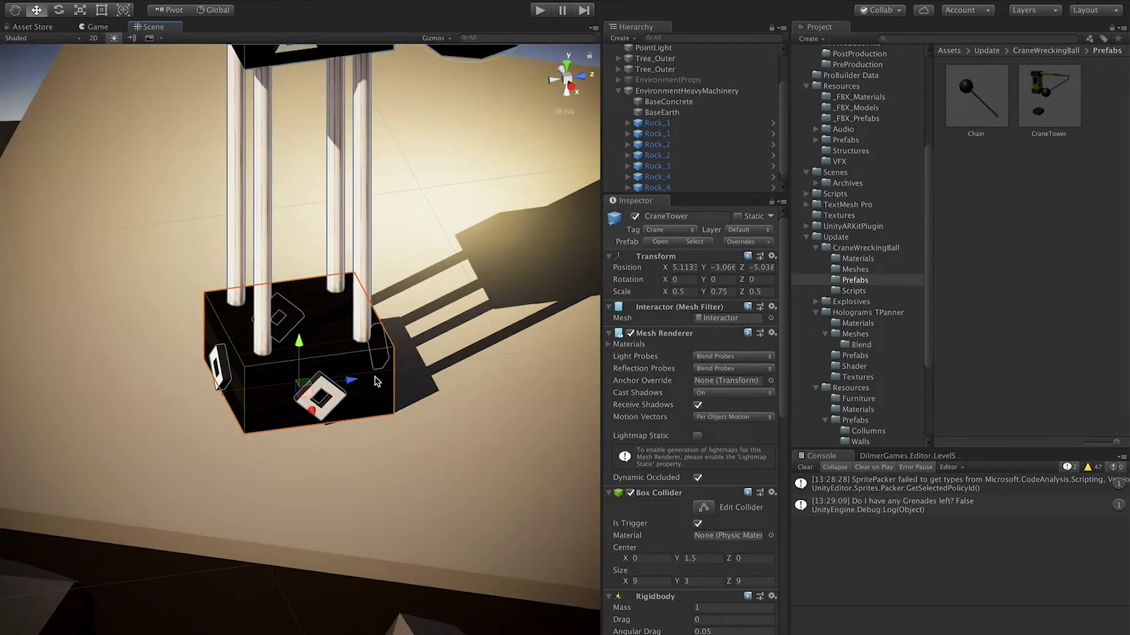
scroll(430, 376, "down", 7)
scroll(429, 382, "down", 5)
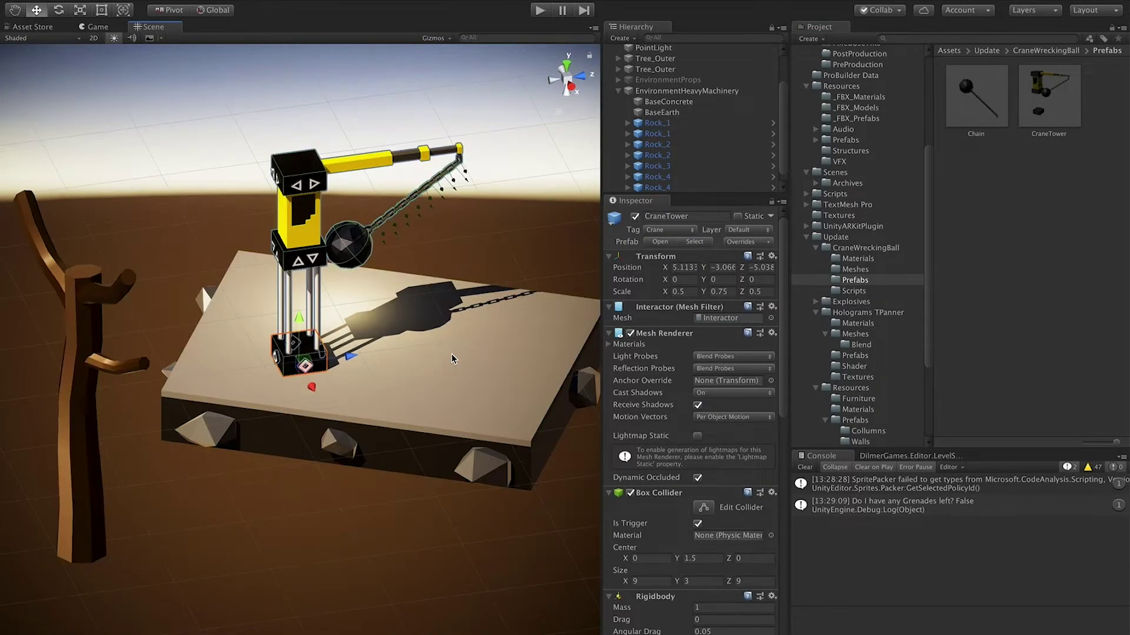
Delete both Tree_Outer objects from the scene, including the trunk and branches standing beside the platform
left_click_drag(446, 362, 177, 436, "alt")
left_click(133, 448)
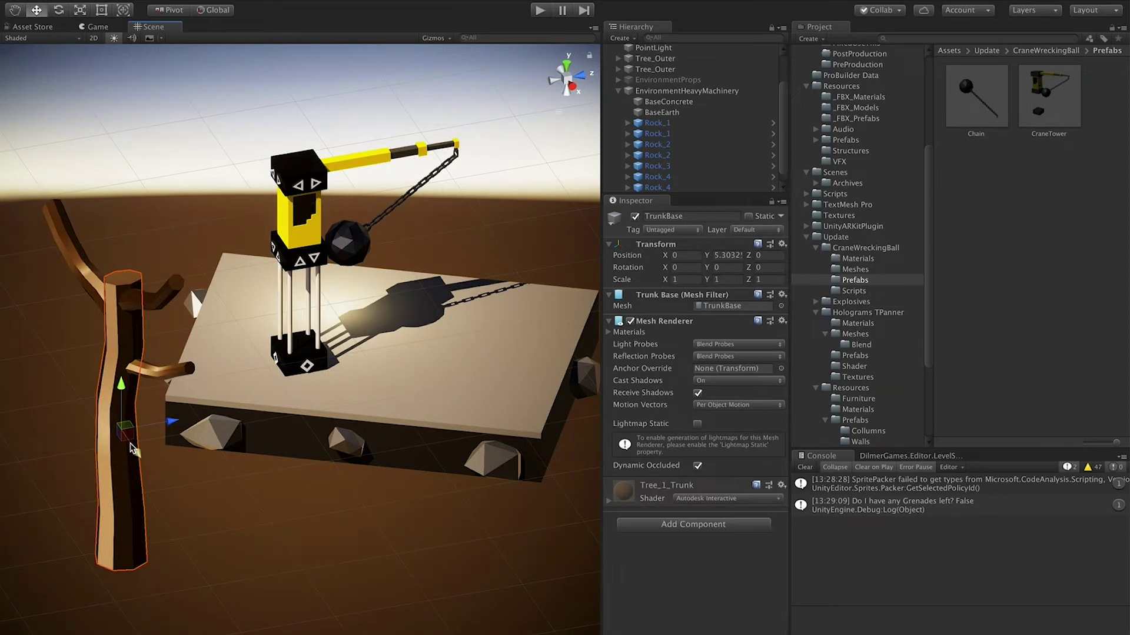
key("Delete")
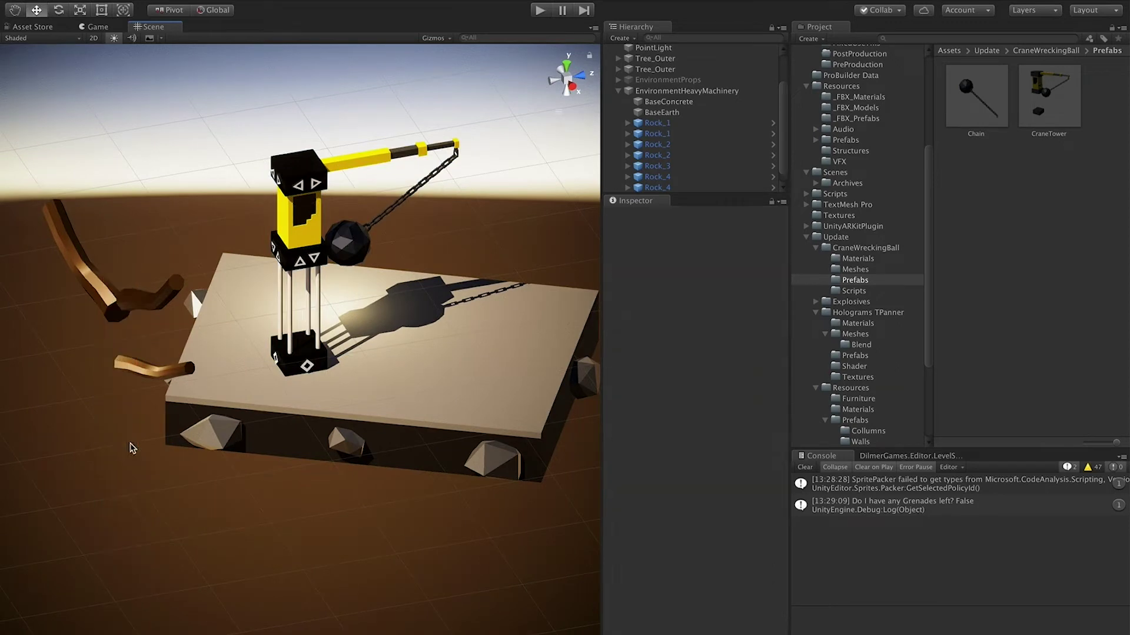
left_click(156, 305)
left_click(152, 371, "shift")
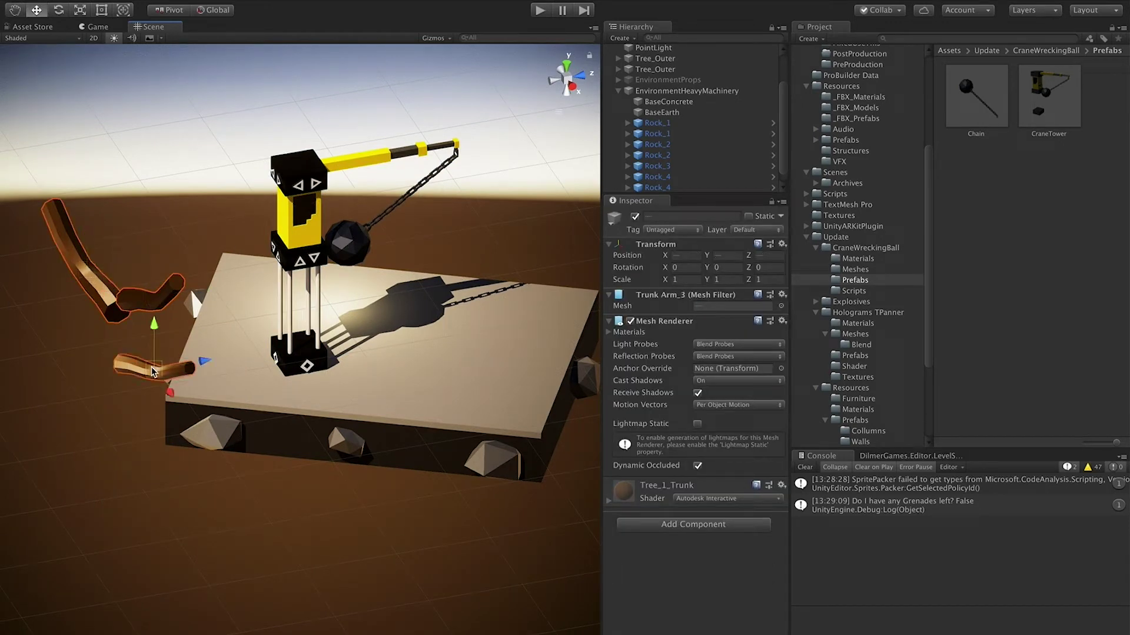
left_click(656, 58)
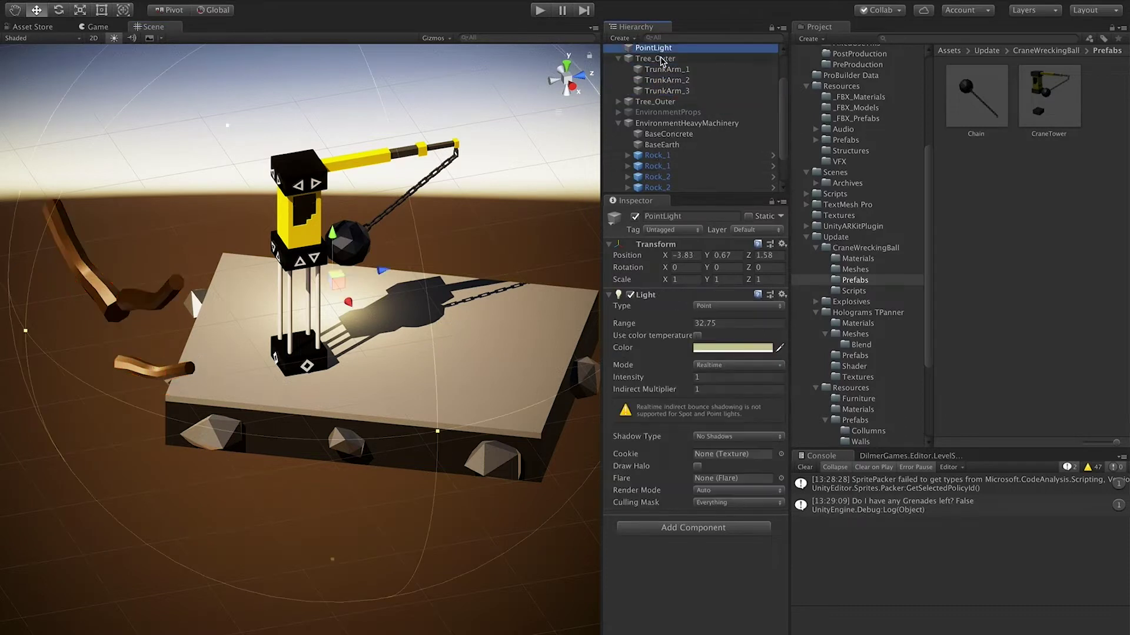
key("Delete")
middle_click_drag(458, 227, 469, 241)
left_click(660, 59)
key("Delete")
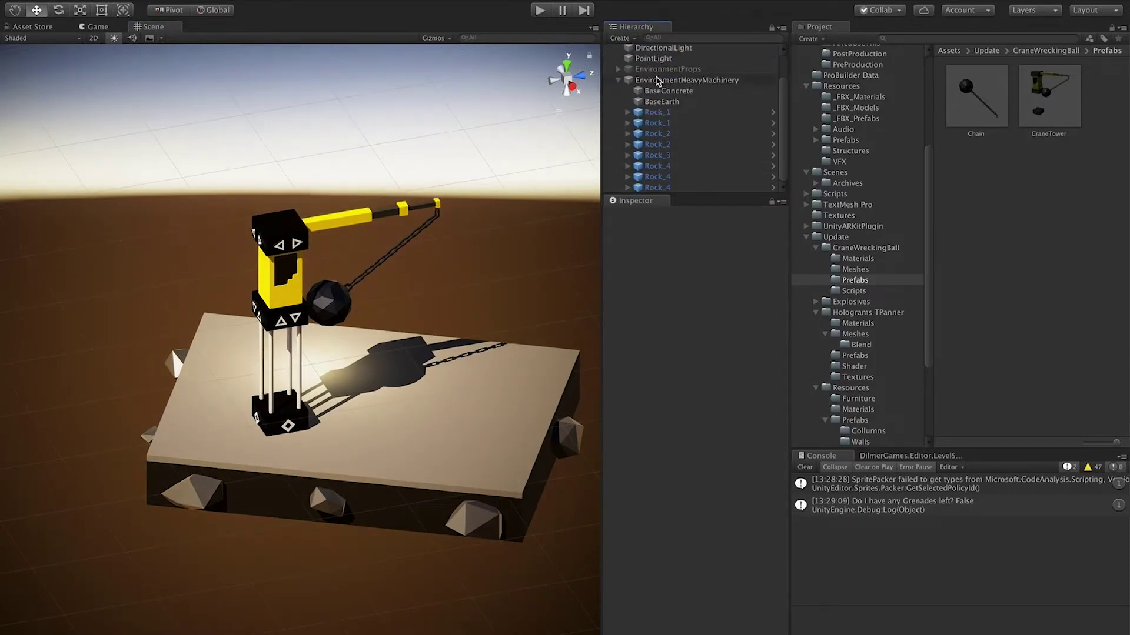
Delete the PointLight from the DemoProps scene and check the crane and platform through the game camera
scroll(655, 85, "up", 1)
left_click(649, 94)
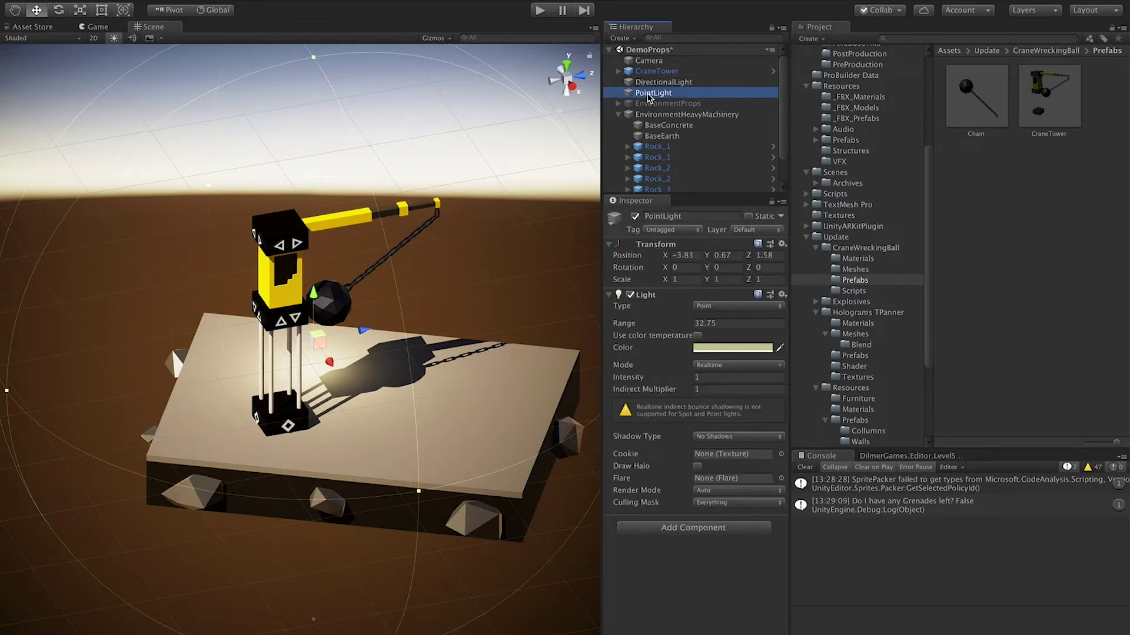
key("Delete")
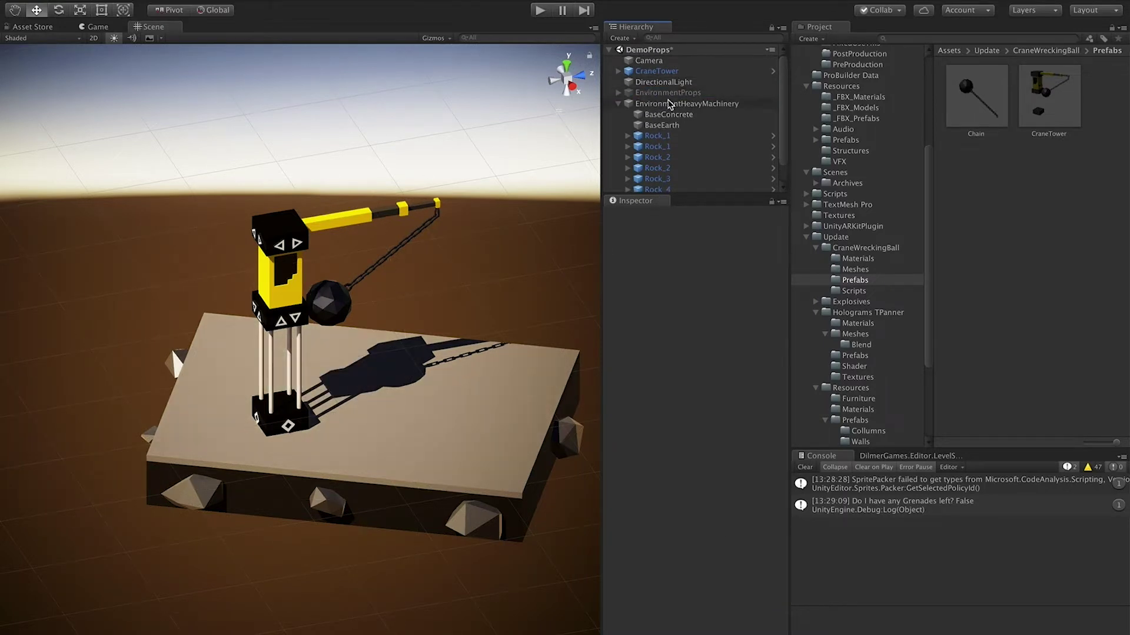
scroll(726, 125, "down", 1)
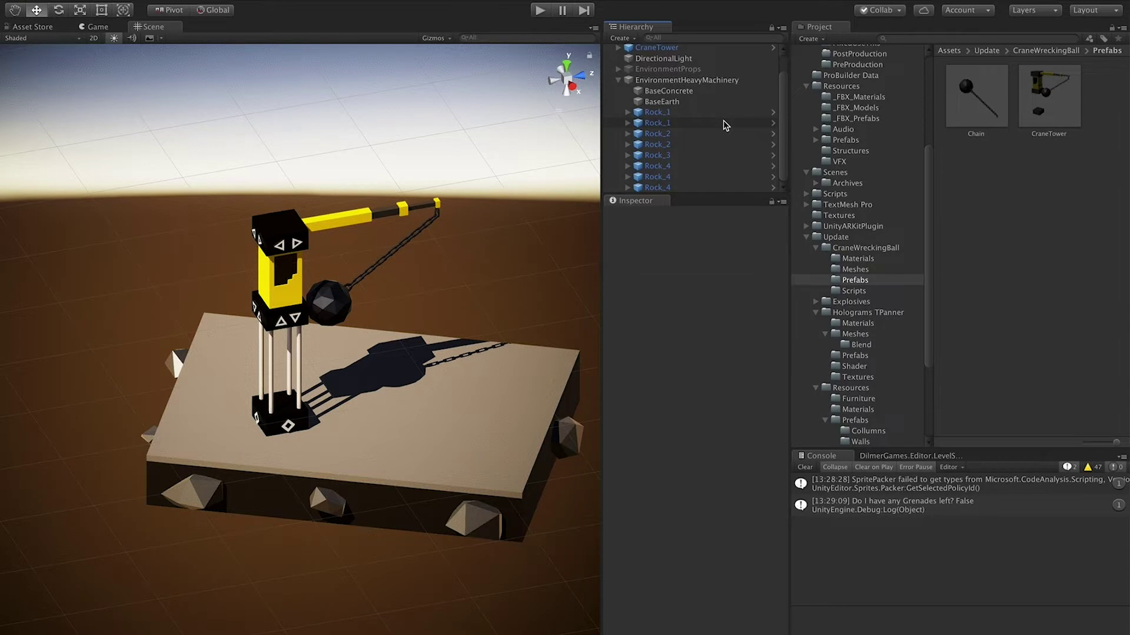
left_click(93, 27)
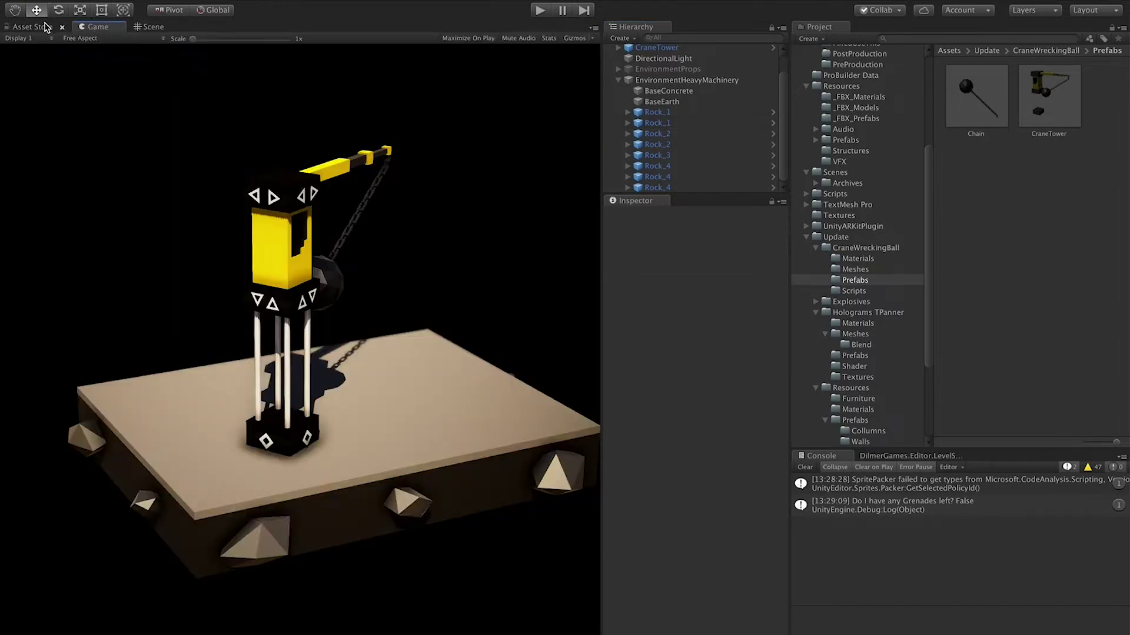
left_click(148, 27)
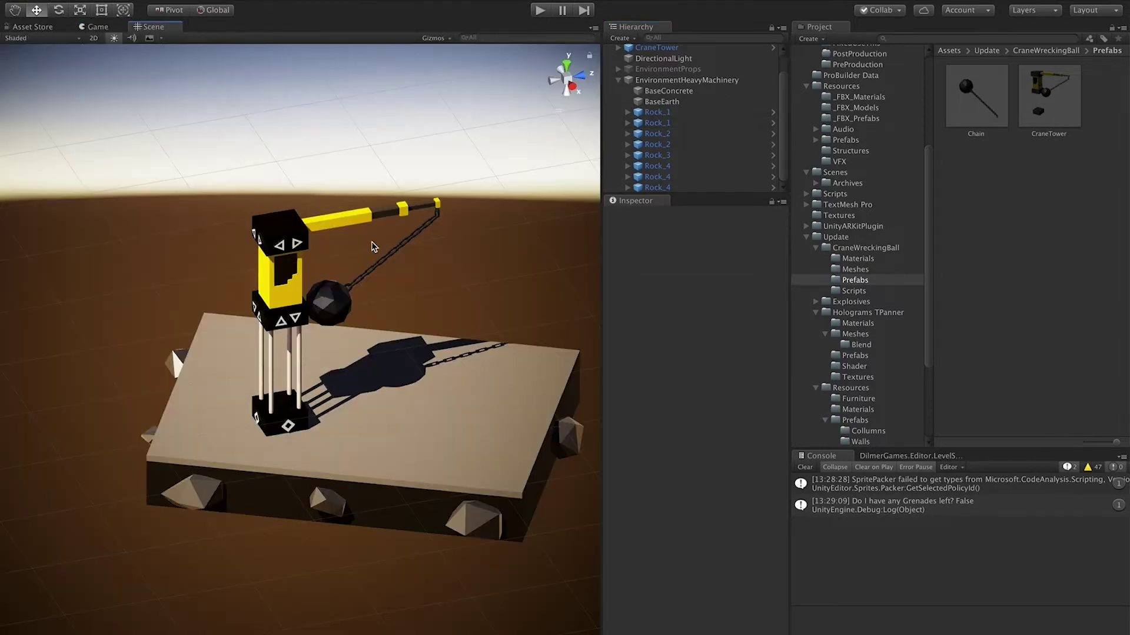
Rotate the CraneTower about 30° around Y, move it to about X -8.19 near the platform's edge, and check the camera view
left_click(294, 287)
key("e")
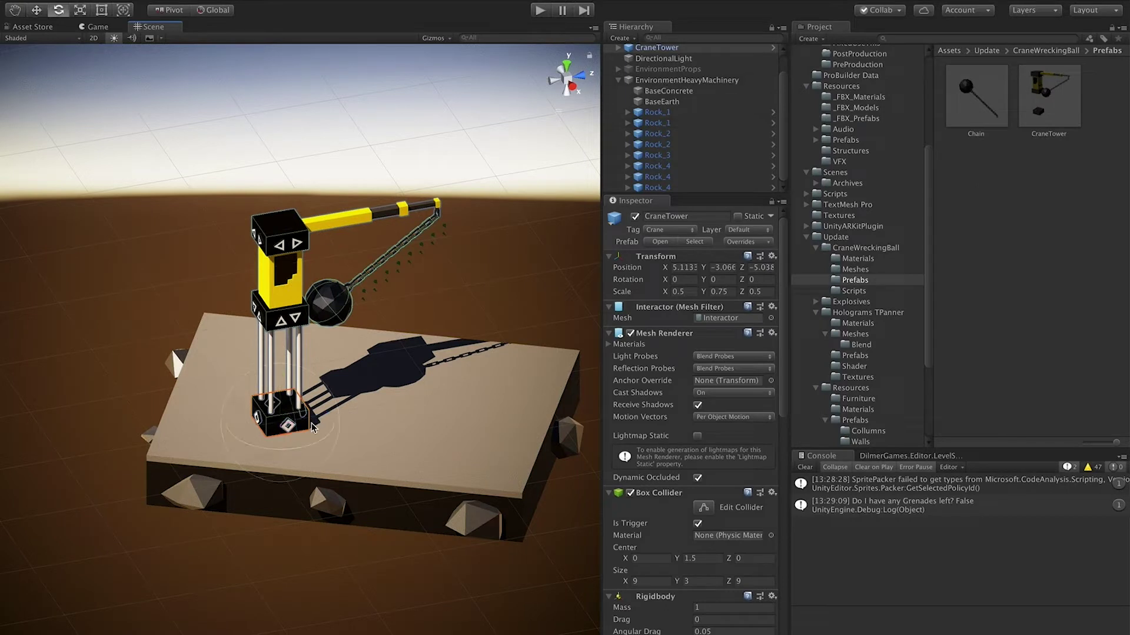
left_click_drag(263, 457, 350, 442)
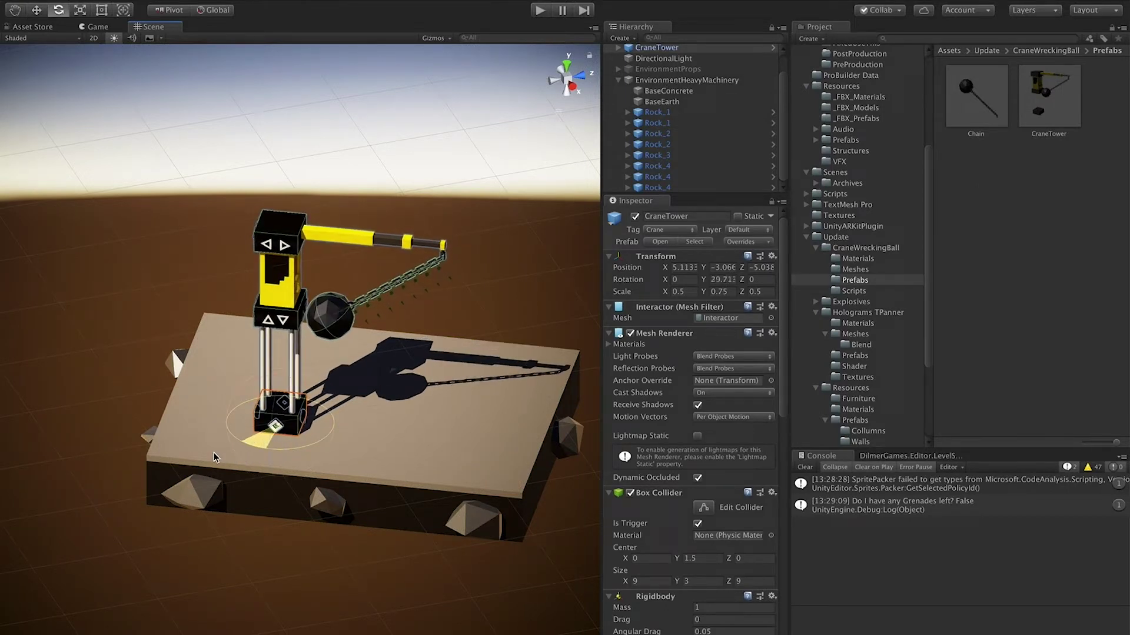
key("w")
left_click_drag(296, 447, 224, 399)
left_click_drag(295, 390, 330, 388, "alt")
left_click(95, 27)
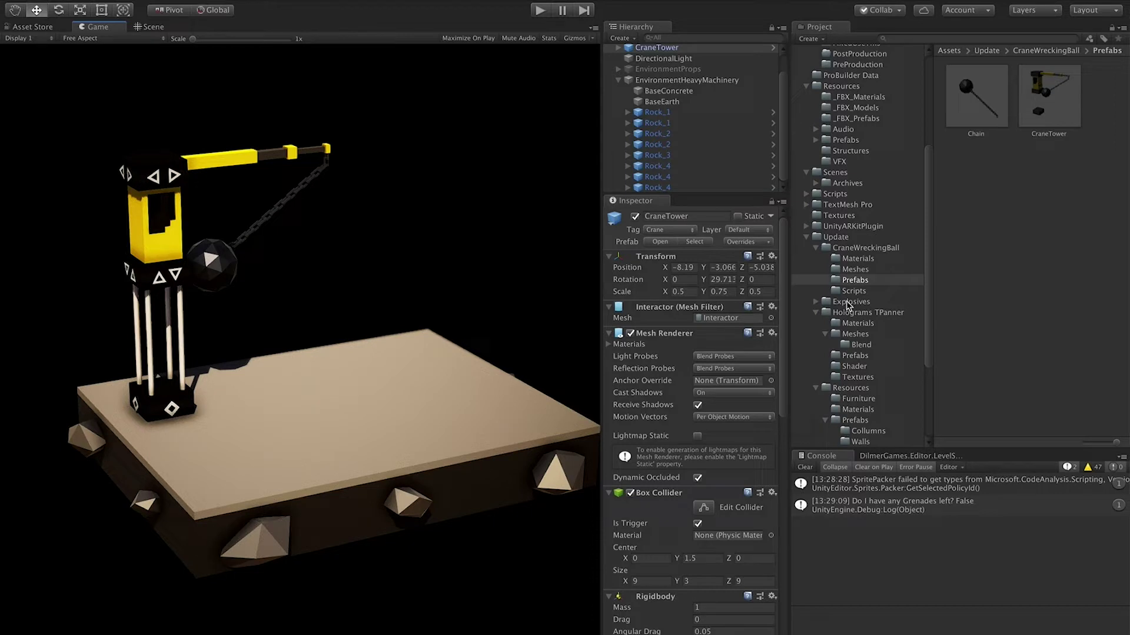
Place the Cannon prefab from Resources/_FBX_Prefabs on the platform beside the crane
left_click(870, 238)
scroll(872, 215, "up", 5)
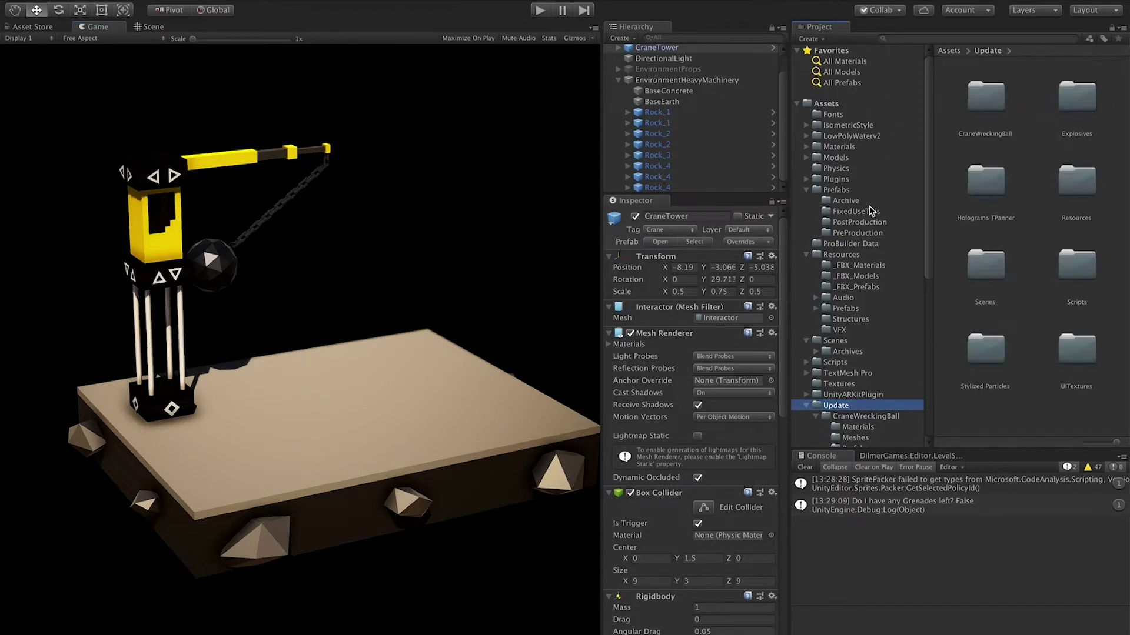
left_click(851, 279)
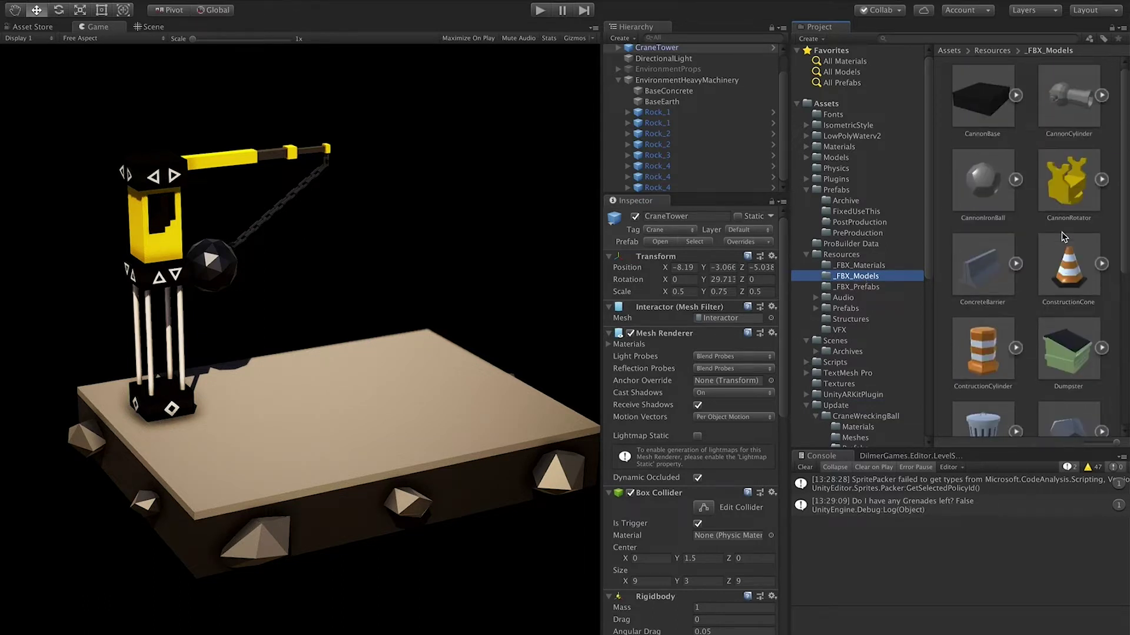
left_click(995, 110)
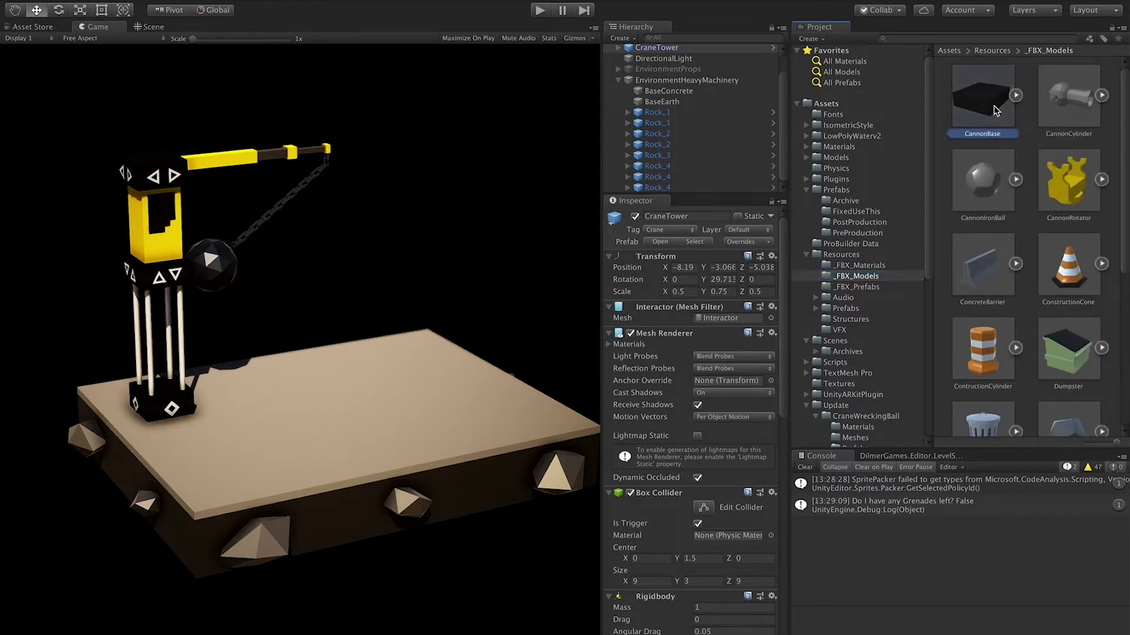
left_click(858, 289)
left_click(983, 106)
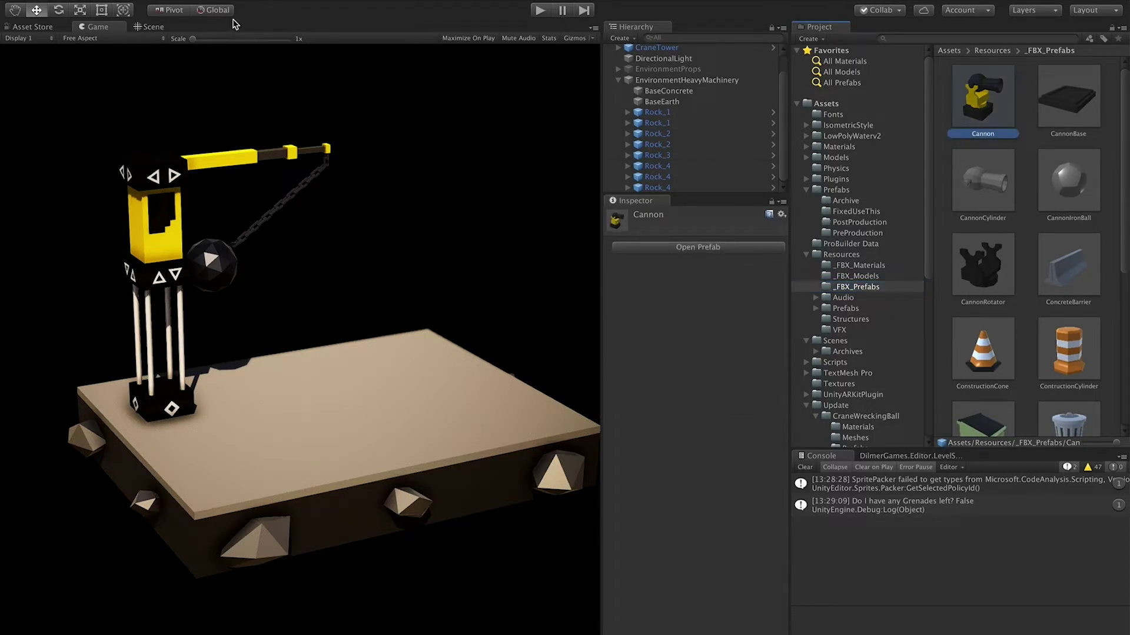
left_click(167, 26)
left_click_drag(968, 91, 212, 380)
Rotate the cannon to about 342° around Y and position it on the platform at about X 9.8, Y -1.8, Z 0
key("e")
left_click_drag(344, 456, 370, 456)
key("w")
left_click_drag(357, 386, 356, 375)
left_click(434, 263)
Examine the CraneTower's base, height and rotation arrow blocks in comparison with the cannon beside it
left_click_drag(433, 262, 272, 179, "alt")
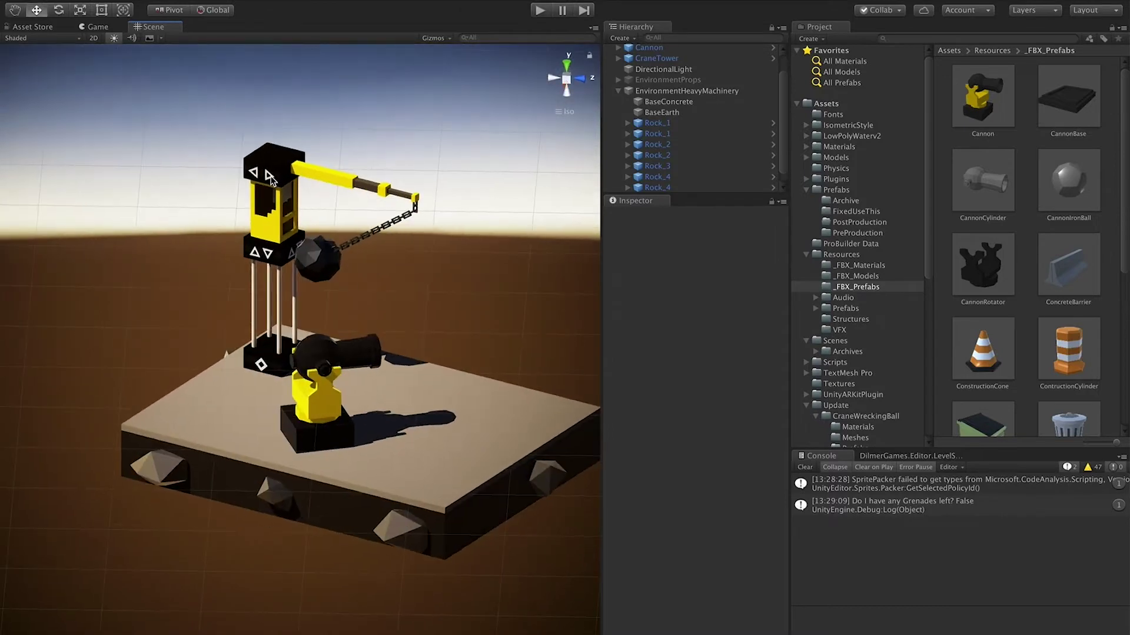
left_click_drag(212, 321, 165, 323, "alt")
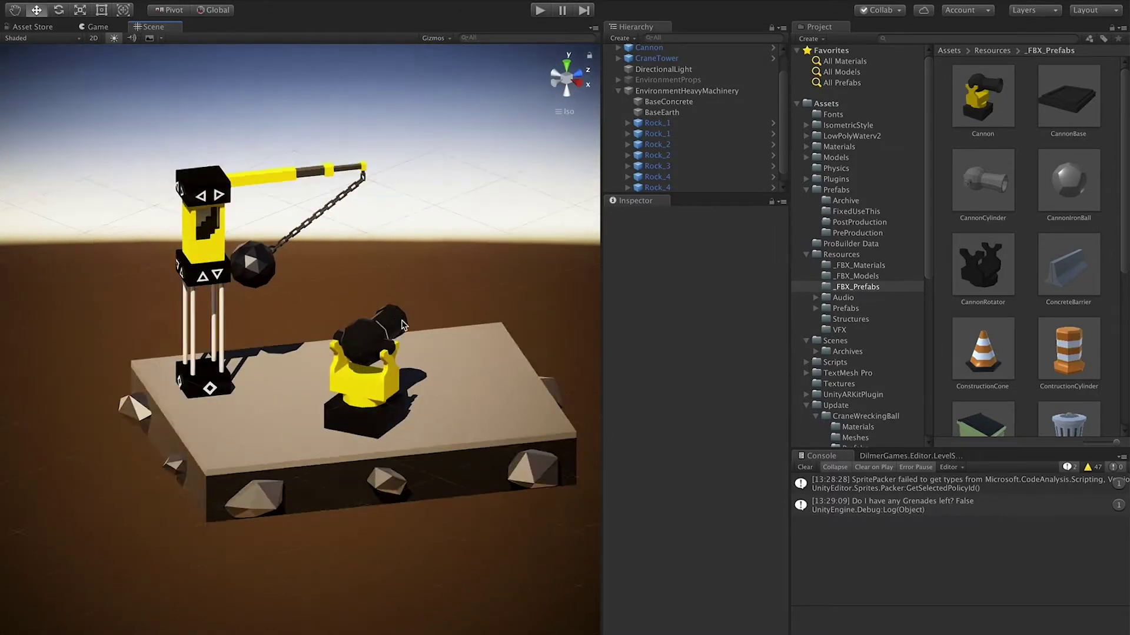
scroll(165, 323, "up", 6)
left_click(117, 429)
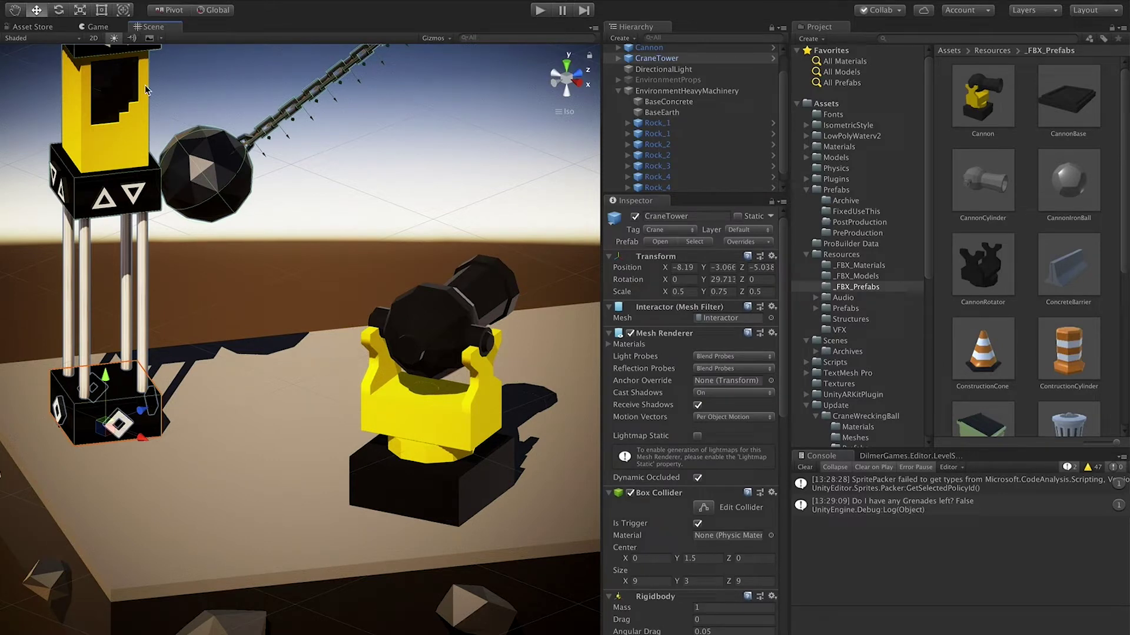
scroll(383, 223, "down", 3)
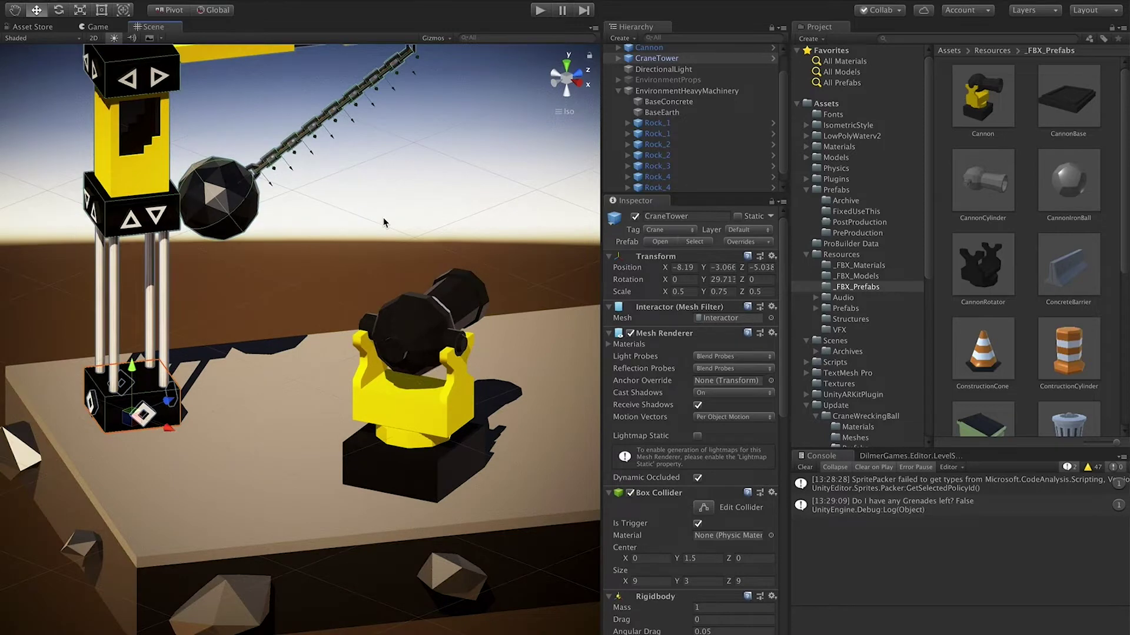
left_click(427, 341)
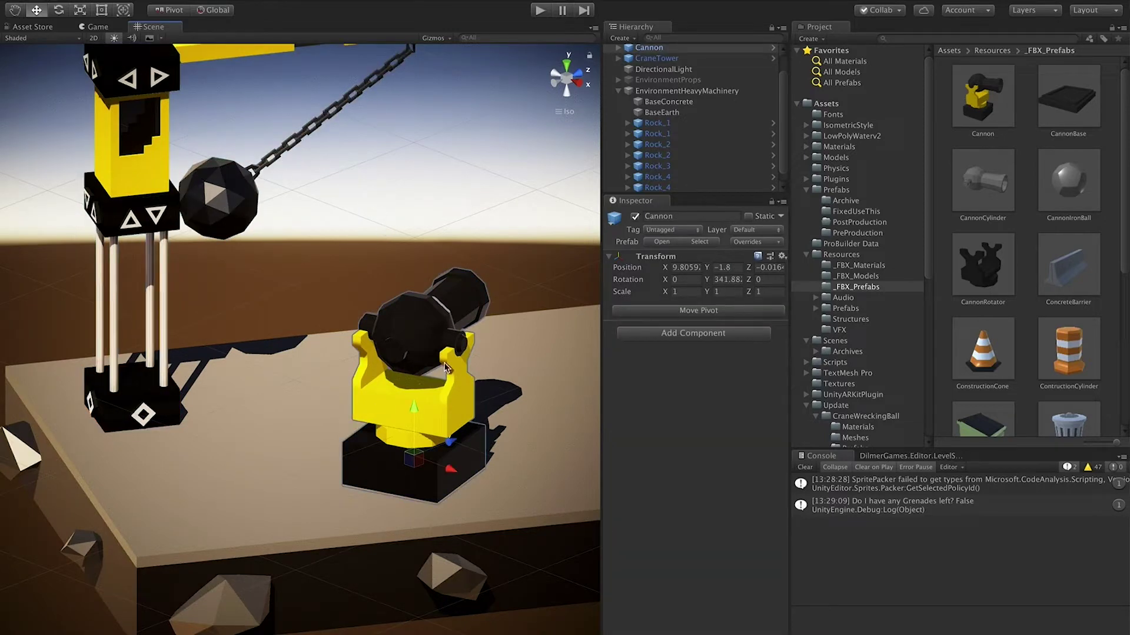
left_click(164, 80)
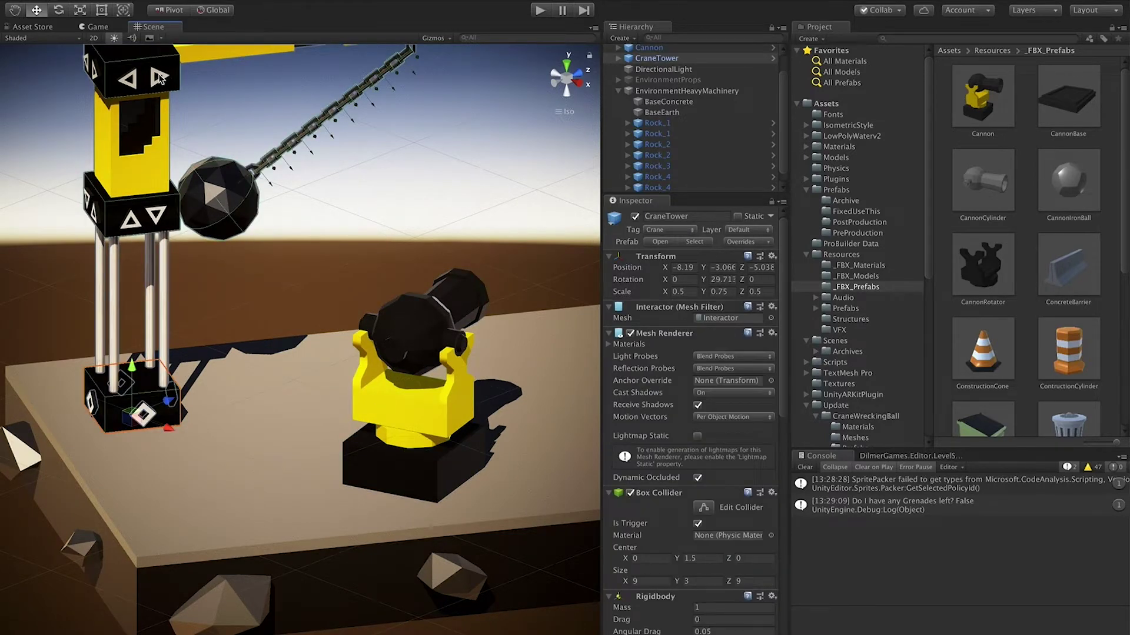
left_click(159, 78)
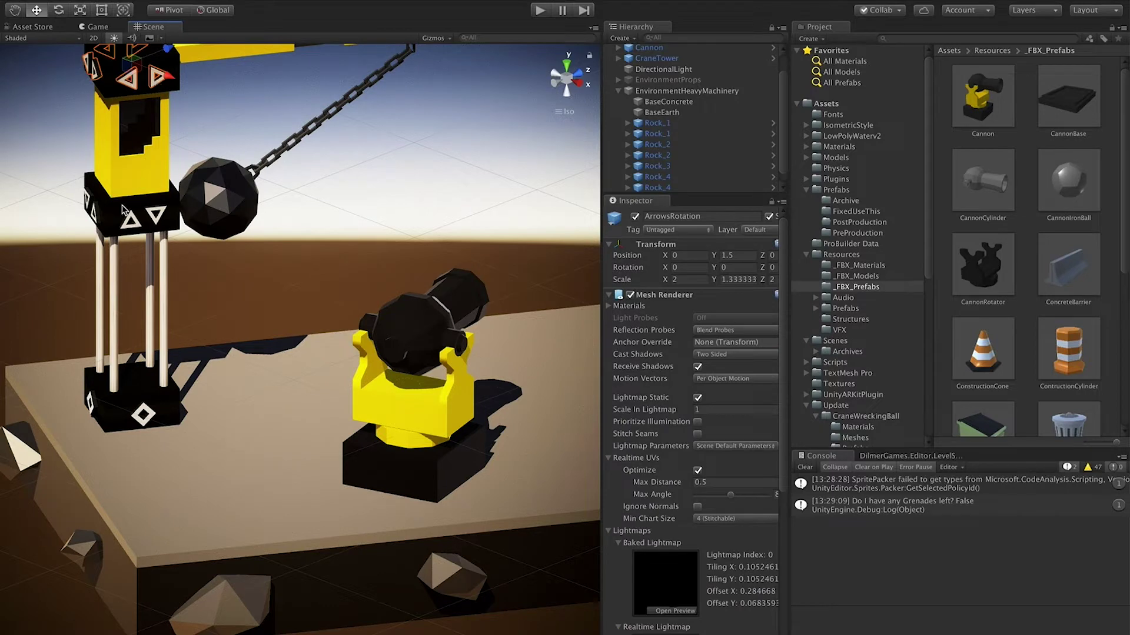
left_click(154, 153)
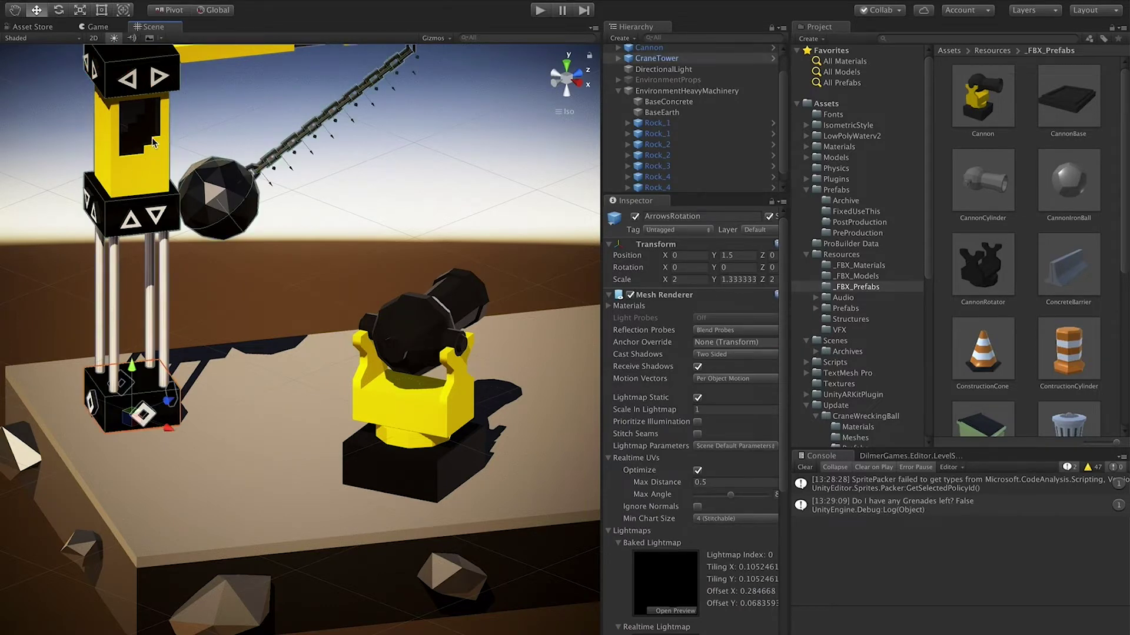
left_click(458, 333)
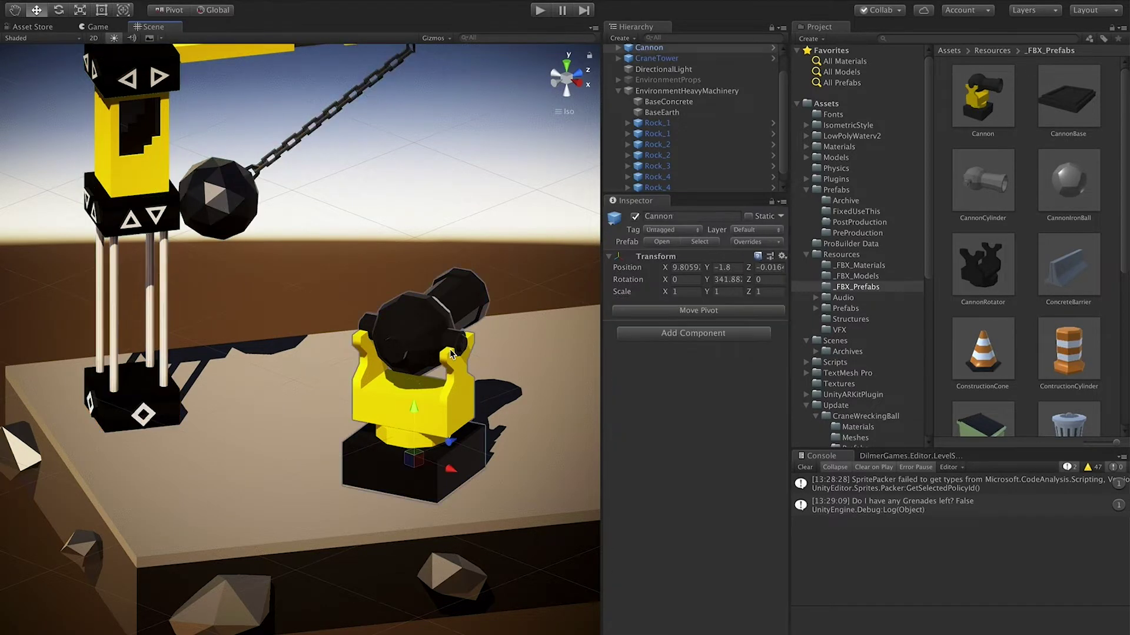
Inspect the crane's ArrowsRotation and Rotator objects in the CraneTower hierarchy, and collapse it
left_click(162, 84)
left_click(162, 83)
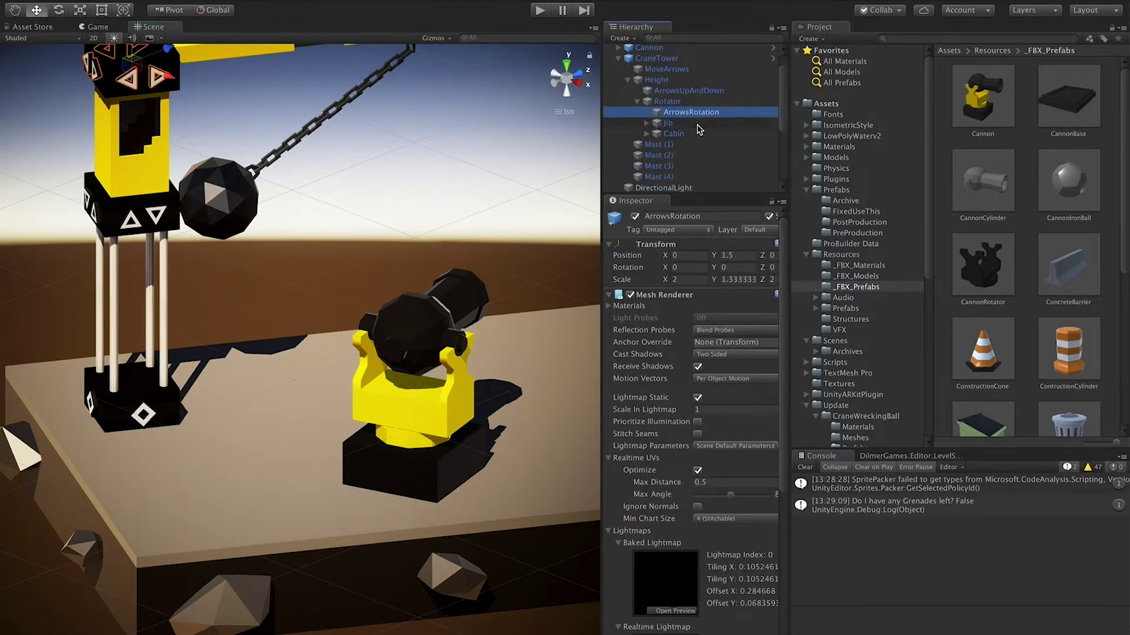
left_click(674, 103)
left_click(627, 79)
left_click(618, 59)
Examine the placed cannon's base, rotator and barrel from the side
left_click(454, 157)
left_click_drag(470, 192, 222, 416, "alt")
left_click(281, 436)
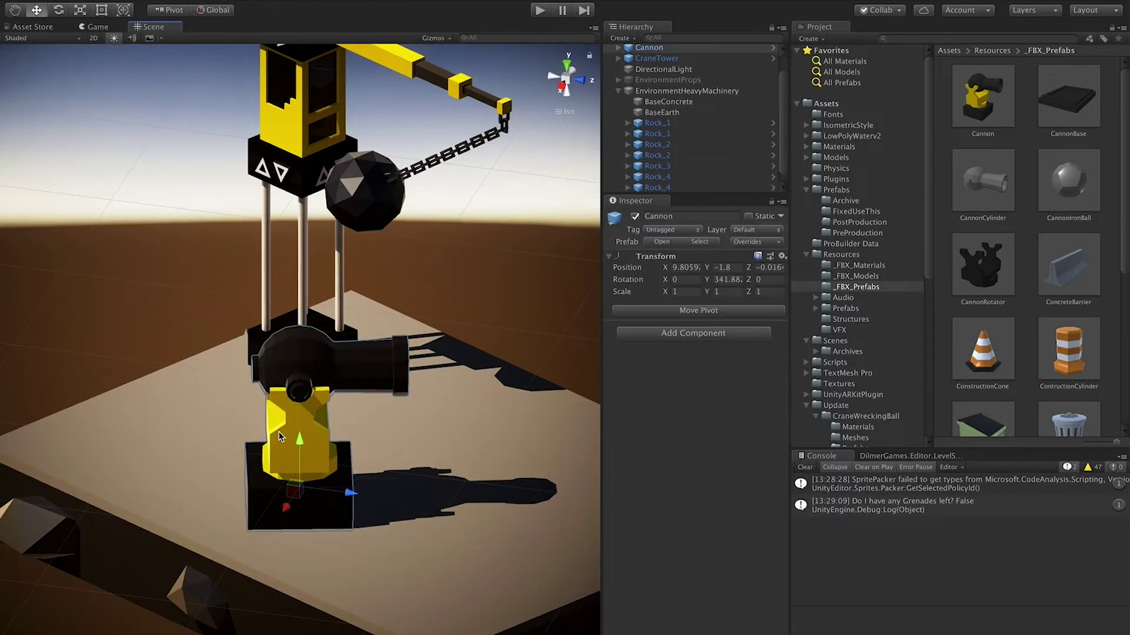
left_click_drag(372, 380, 393, 400, "alt")
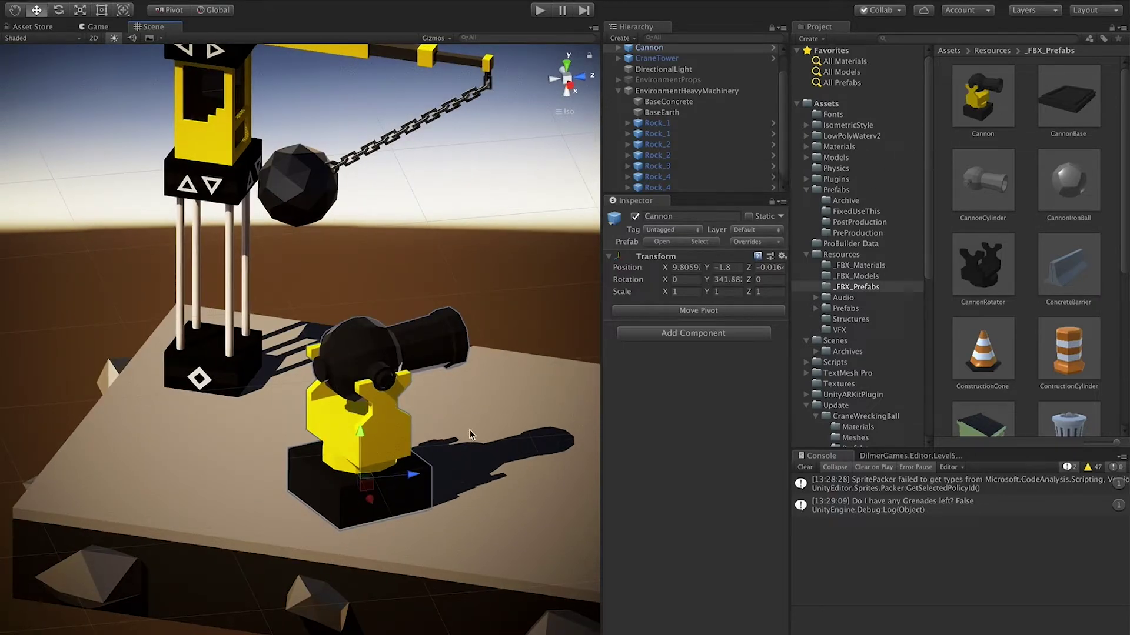
Switch to Maya and select the Rotator part of the cannon model
key("super+Tab")
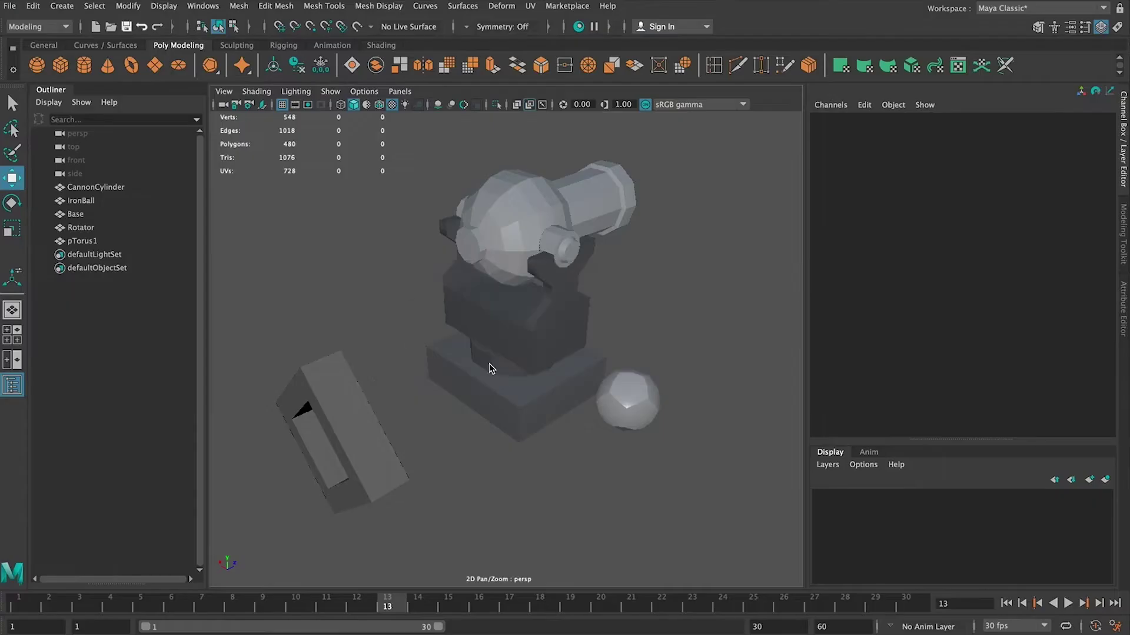
left_click_drag(658, 338, 624, 331, "alt")
key("super+Tab")
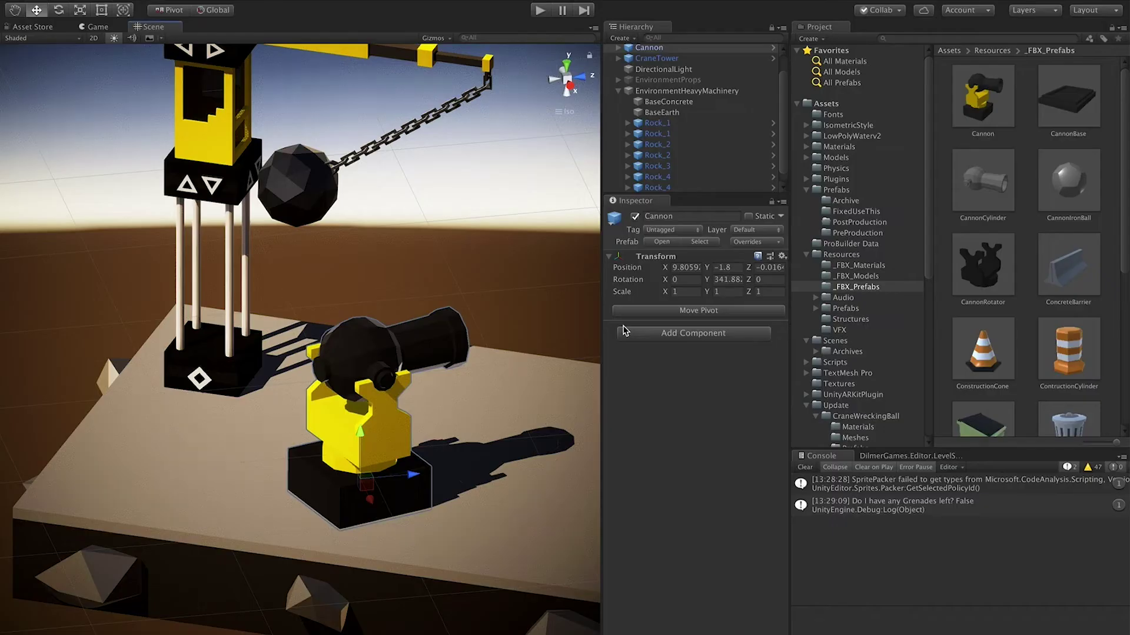
key("super+Tab")
left_click(531, 342)
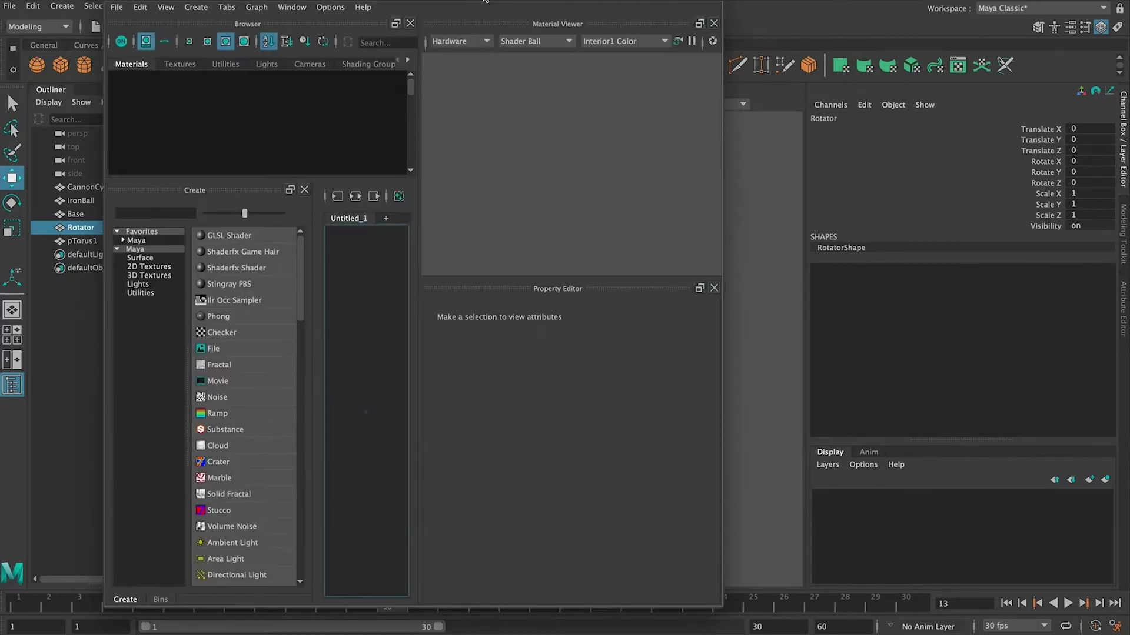
Open the Hypershade and arrange and widen its window to show the cannon's materials alongside their properties
left_click_drag(476, 22, 660, 24)
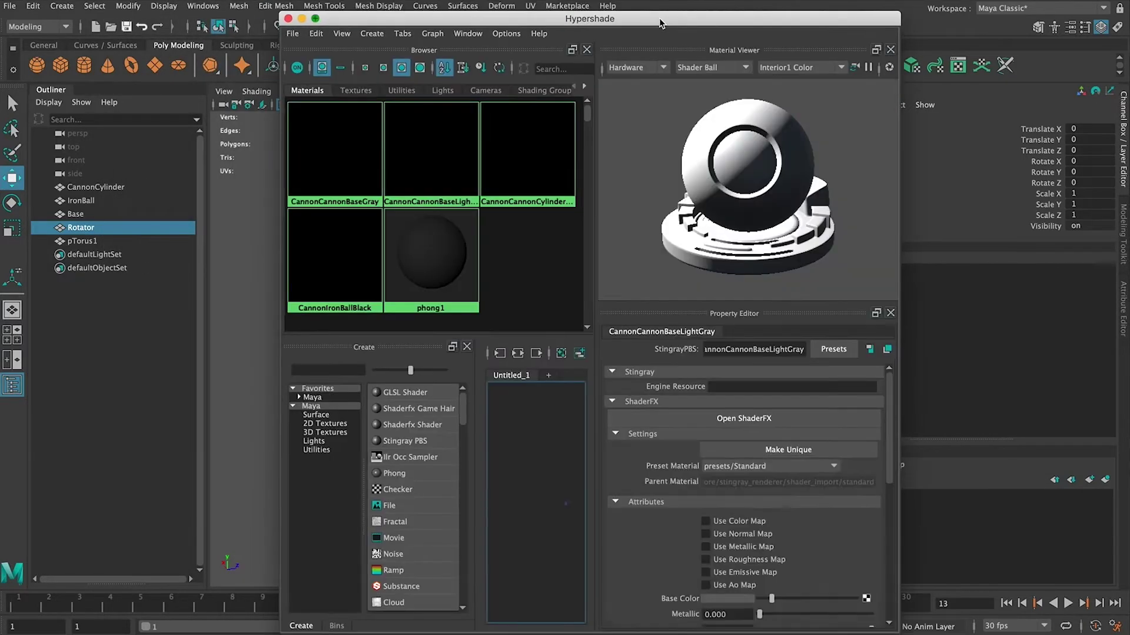
double_click(661, 23)
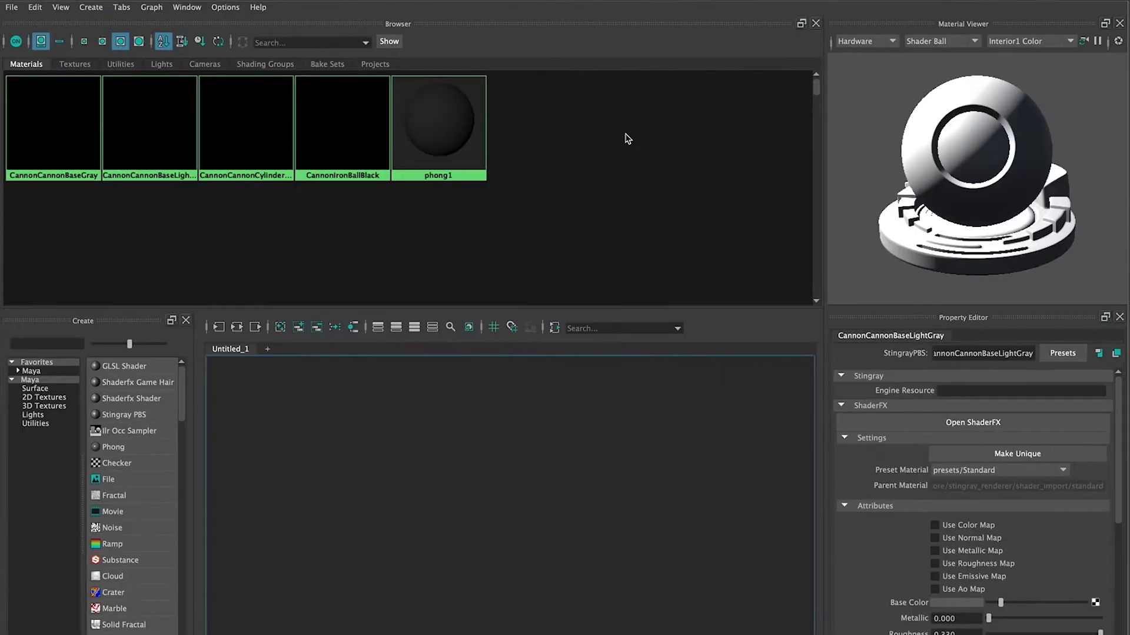
double_click(651, 2)
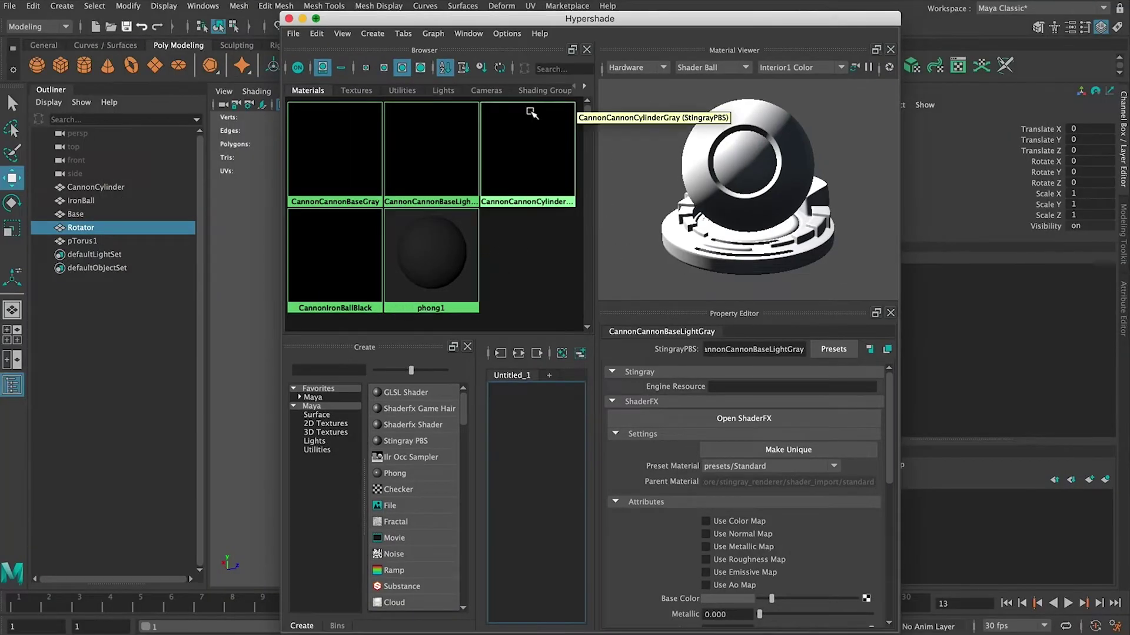
left_click_drag(582, 18, 419, 425)
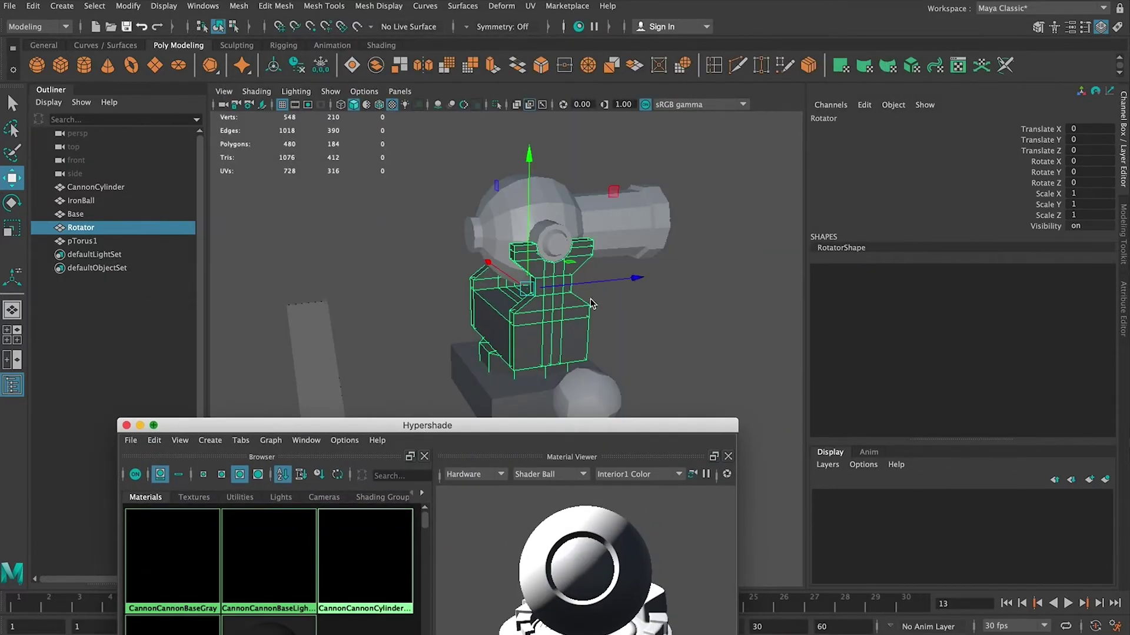
left_click_drag(509, 426, 598, 29)
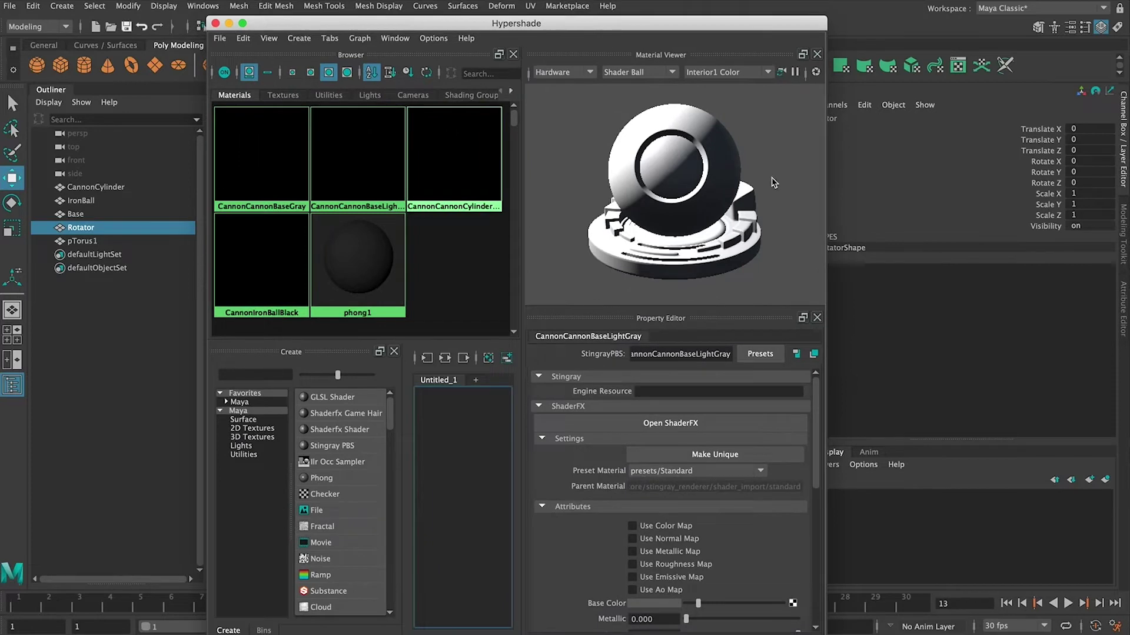
left_click_drag(826, 176, 969, 177)
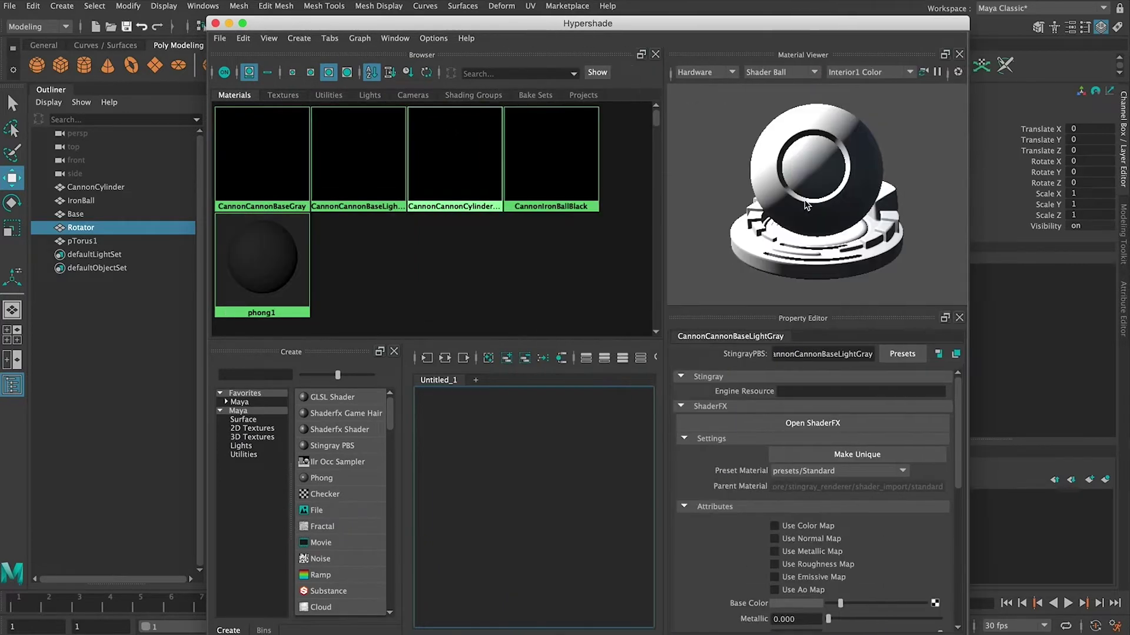
Inspect the names and properties of the iron ball, base gray, base light gray and cylinder gray materials
left_click(555, 175)
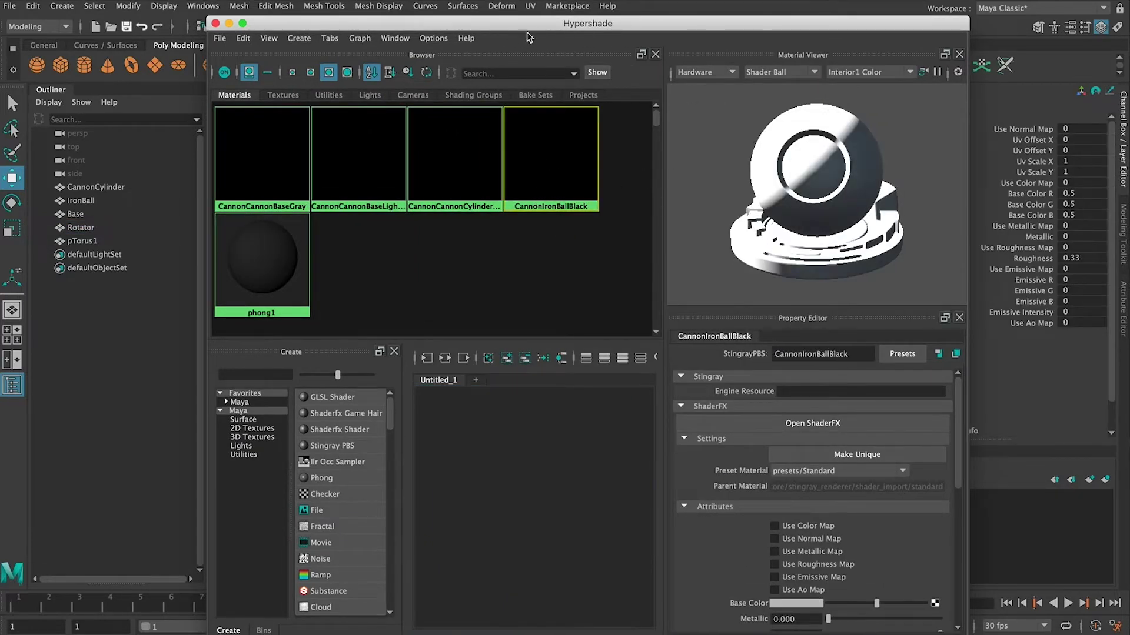
left_click_drag(534, 29, 451, 32)
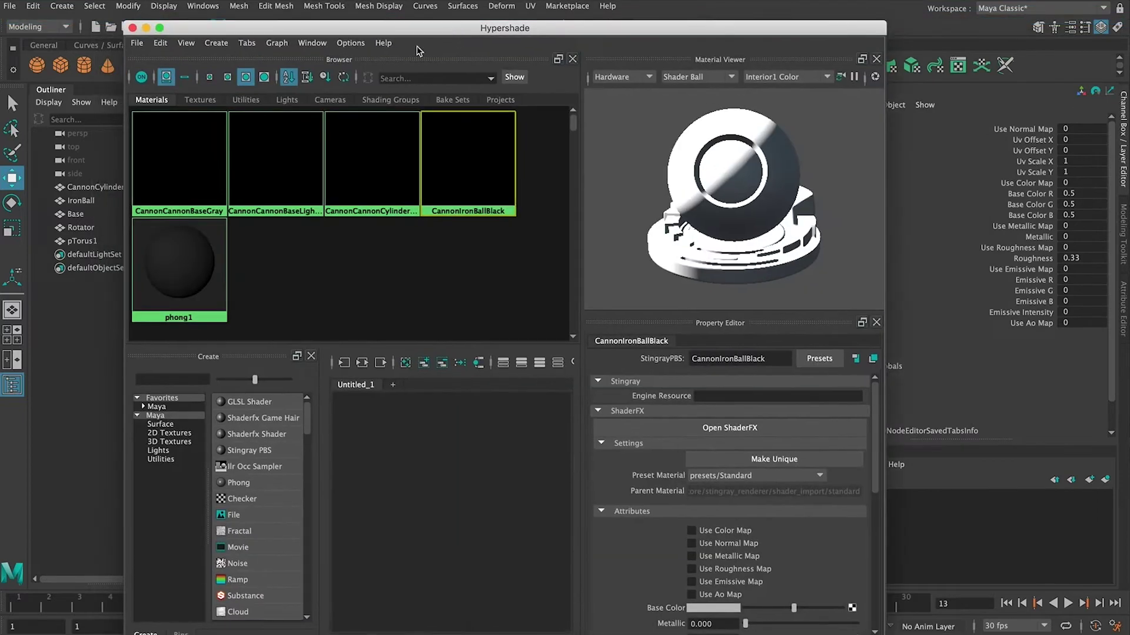
left_click(174, 169)
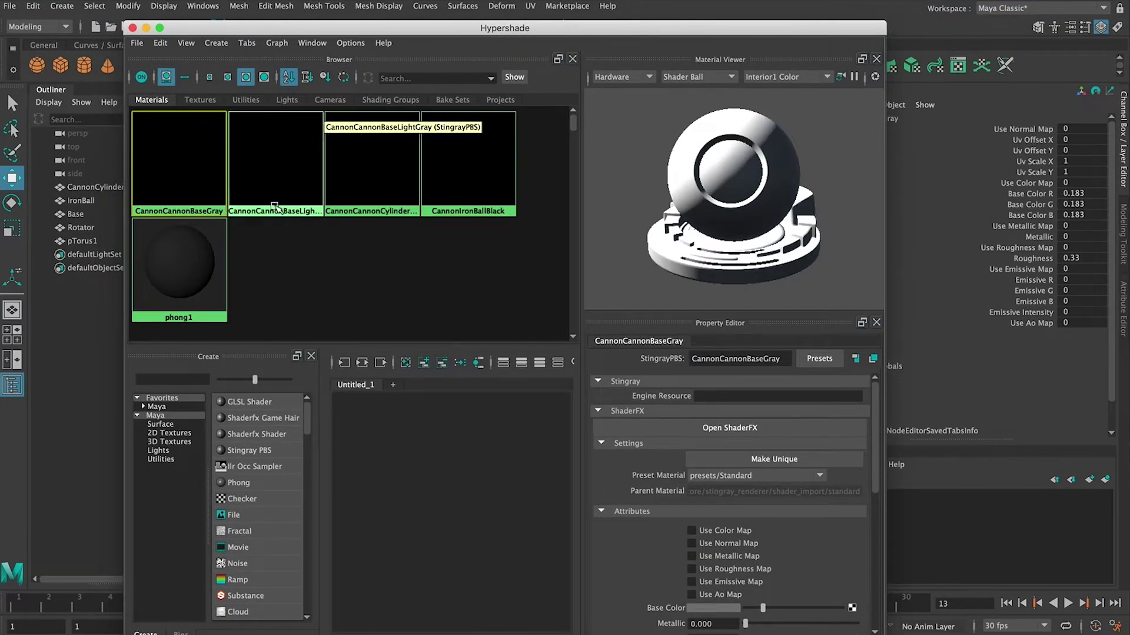
left_click_drag(399, 30, 397, 73)
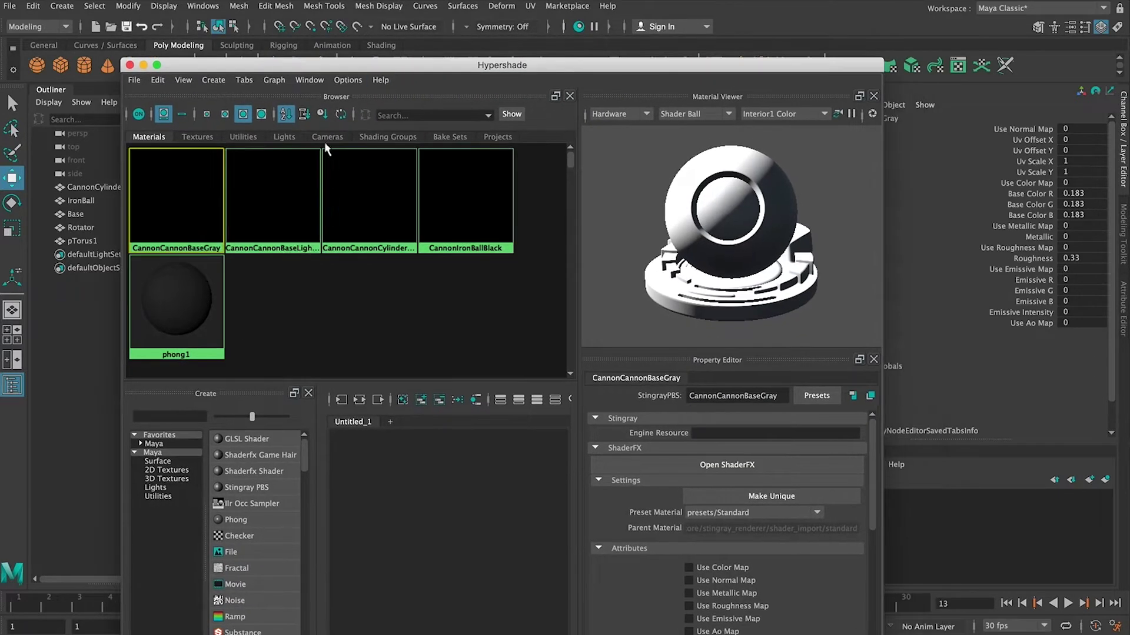
left_click(271, 203)
left_click_drag(271, 203, 274, 207)
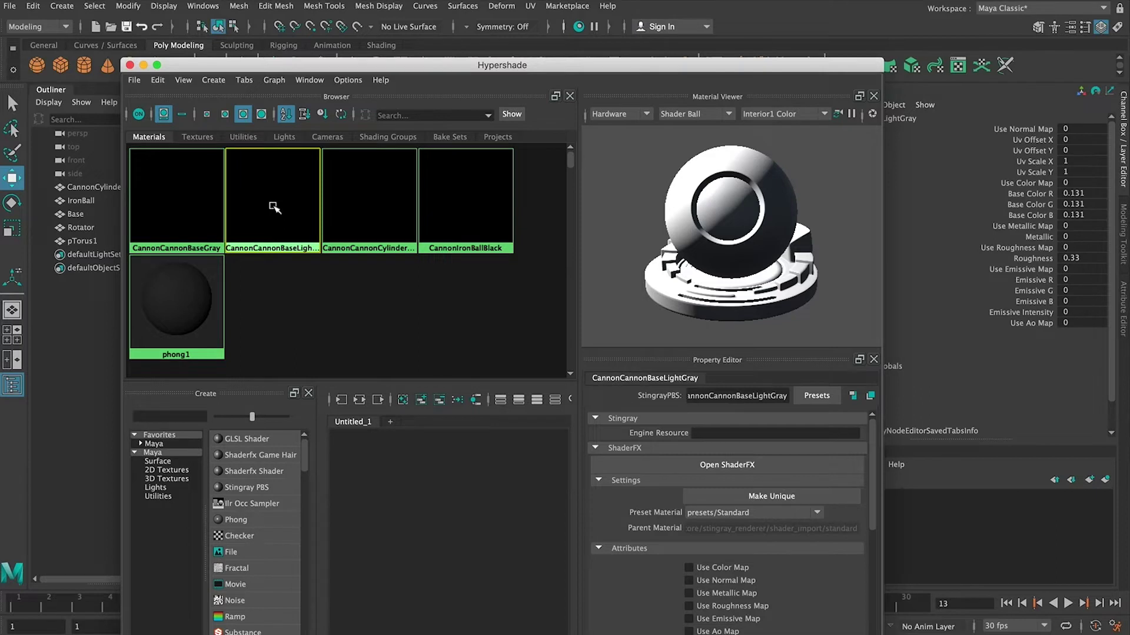
left_click_drag(708, 395, 780, 395)
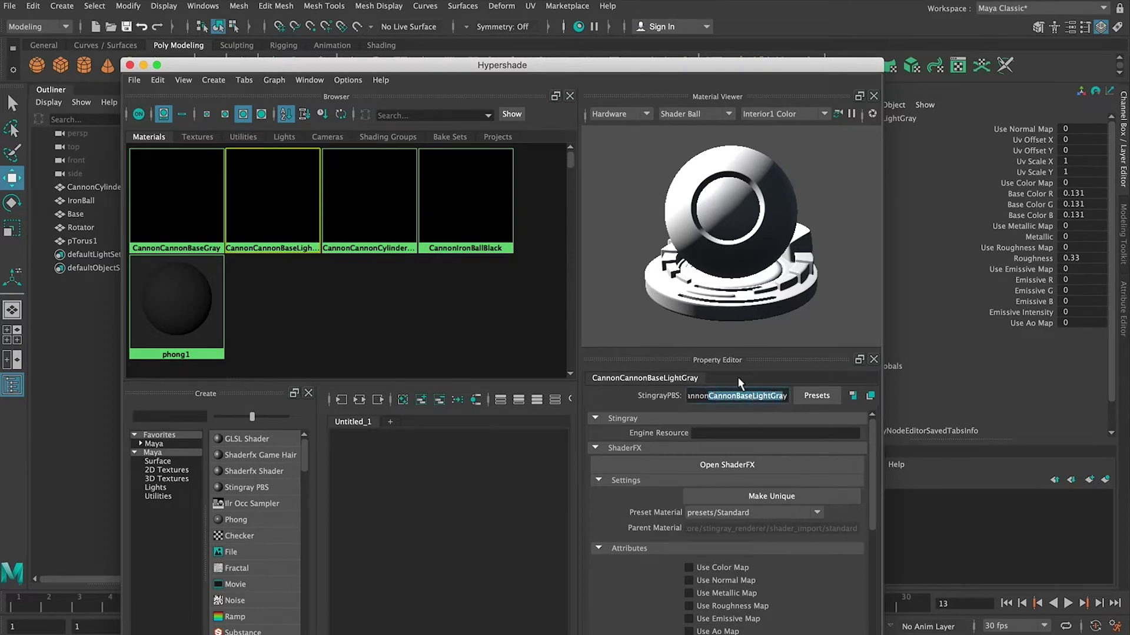
left_click(382, 239)
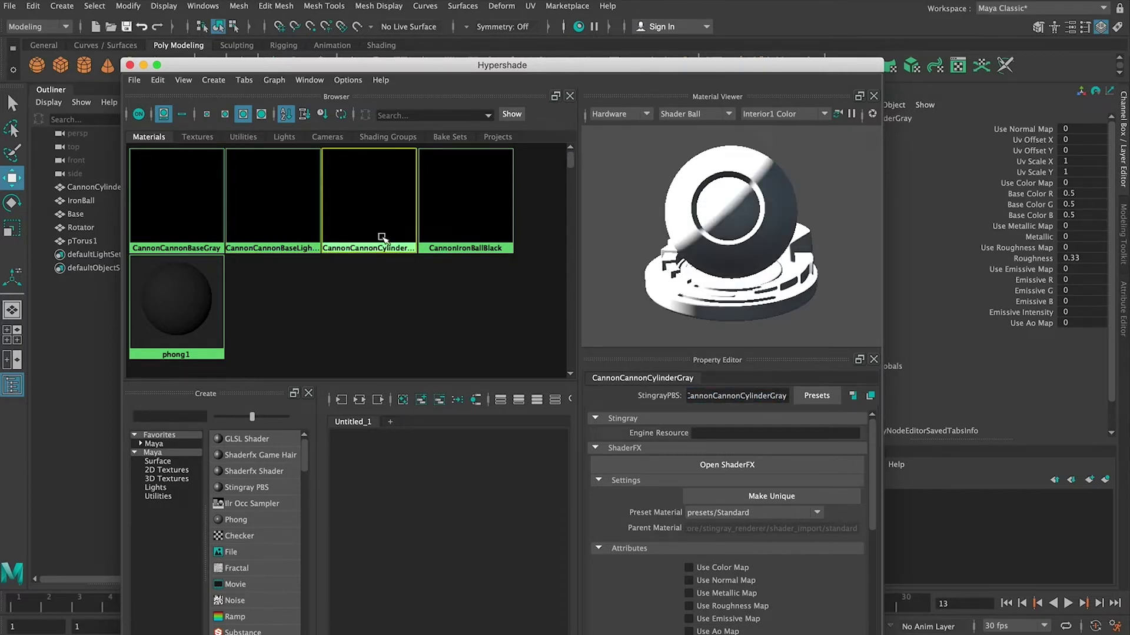
Rename the CannonCannonBaseGray material as CannonRotator
left_click(202, 231)
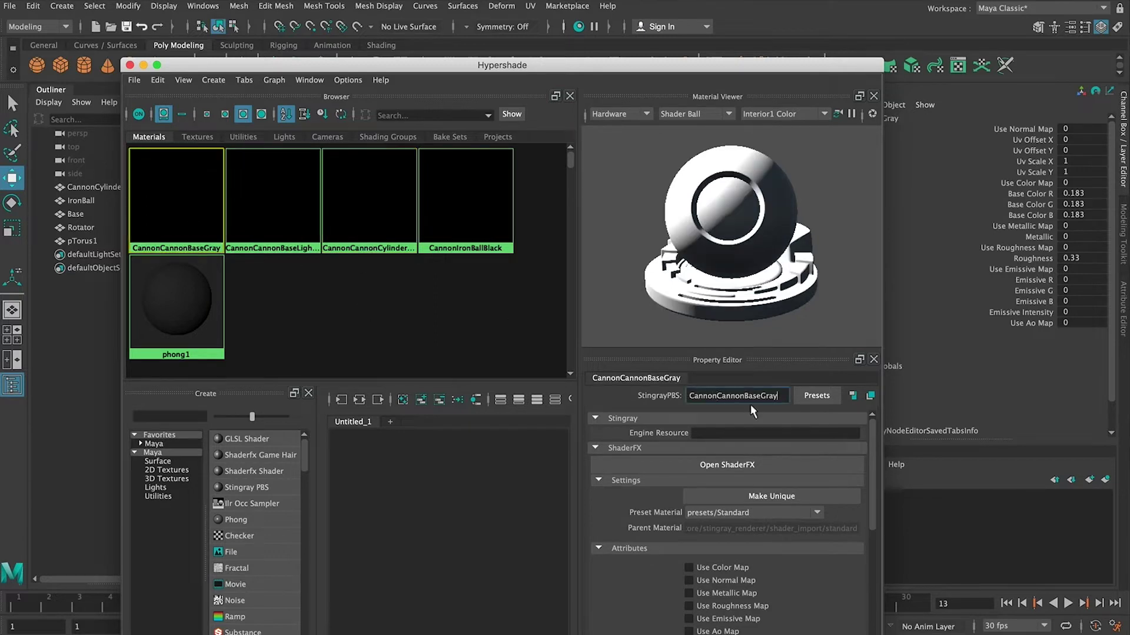
left_click_drag(714, 395, 777, 396)
key("BackSpace")
key("Return")
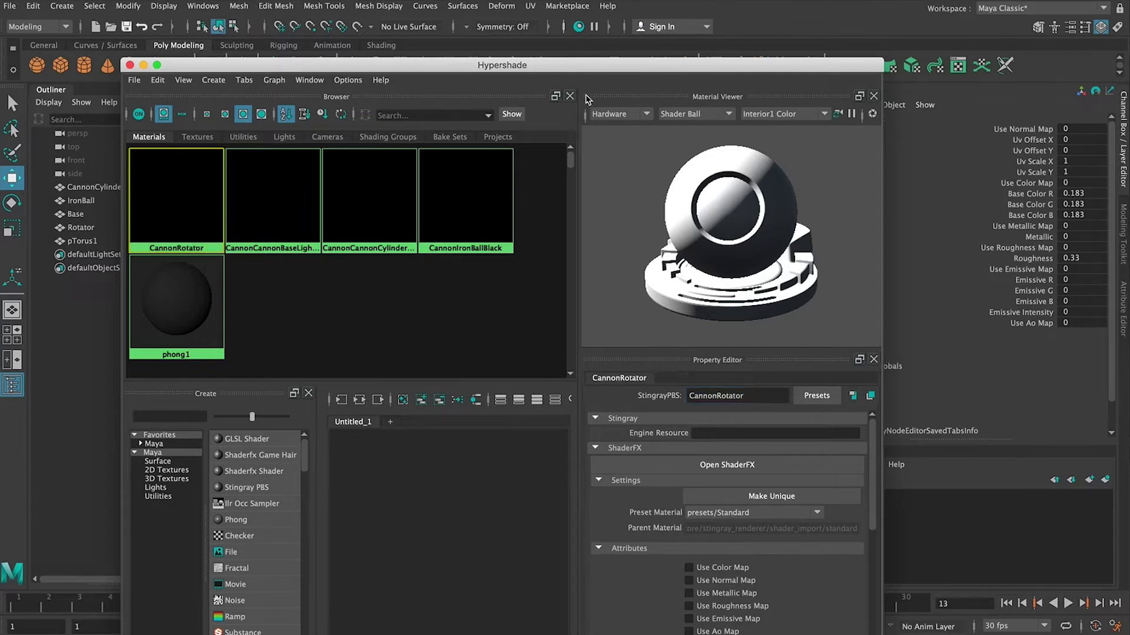
Set the CannonRotator material's base color to bright yellow, with red about 0.889 and green 1
left_click_drag(430, 62, 639, 48)
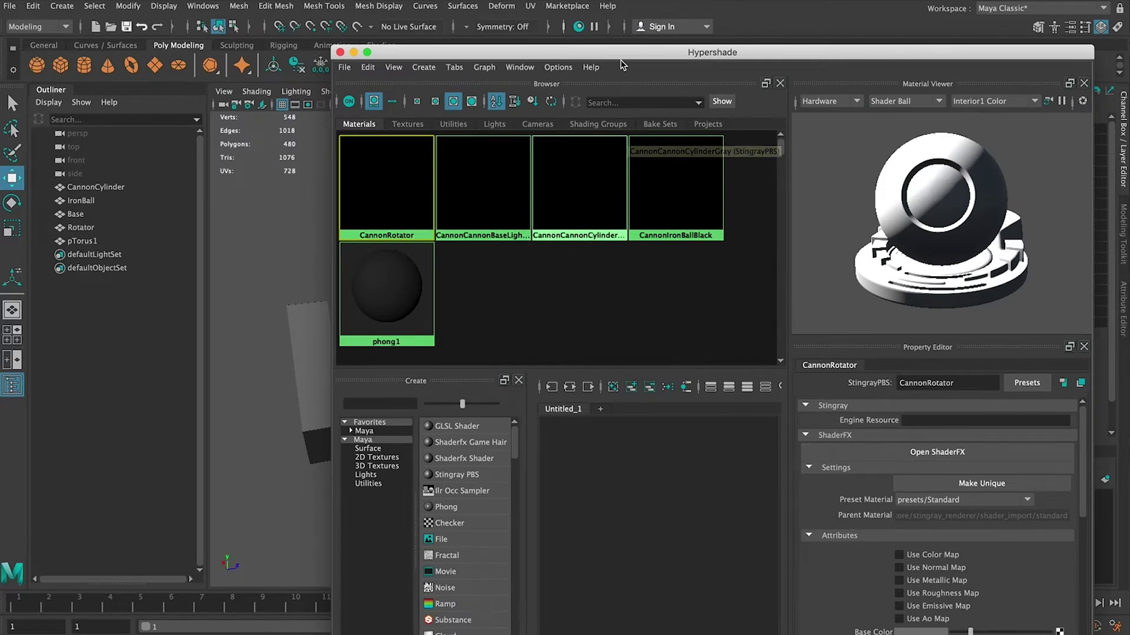
left_click_drag(621, 59, 434, 7)
left_click(712, 572)
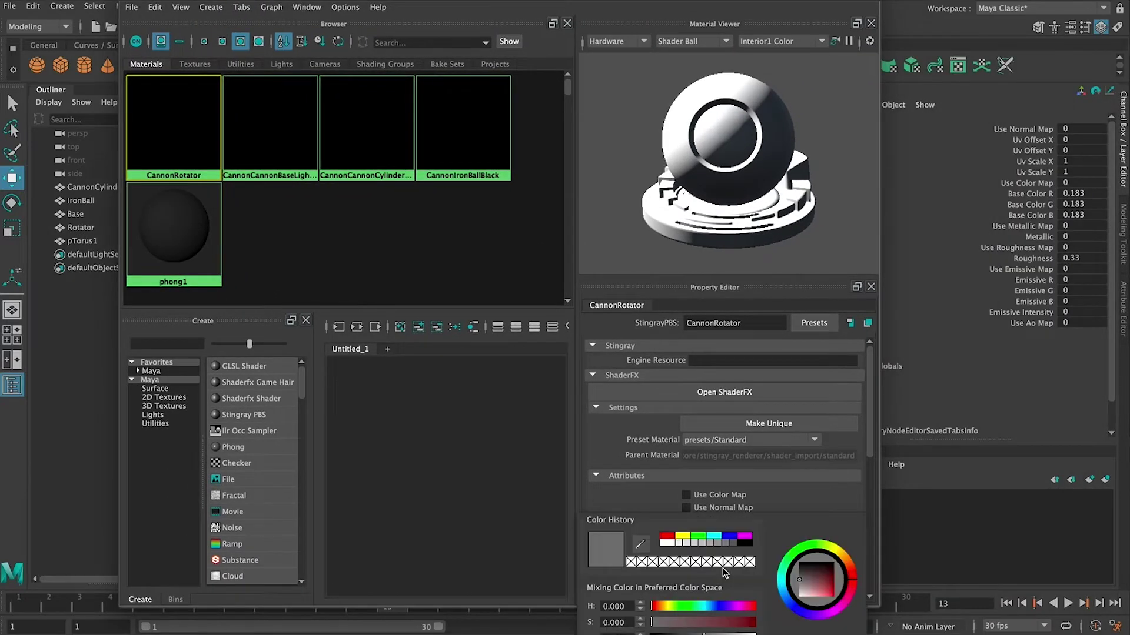
left_click_drag(683, 607, 665, 608)
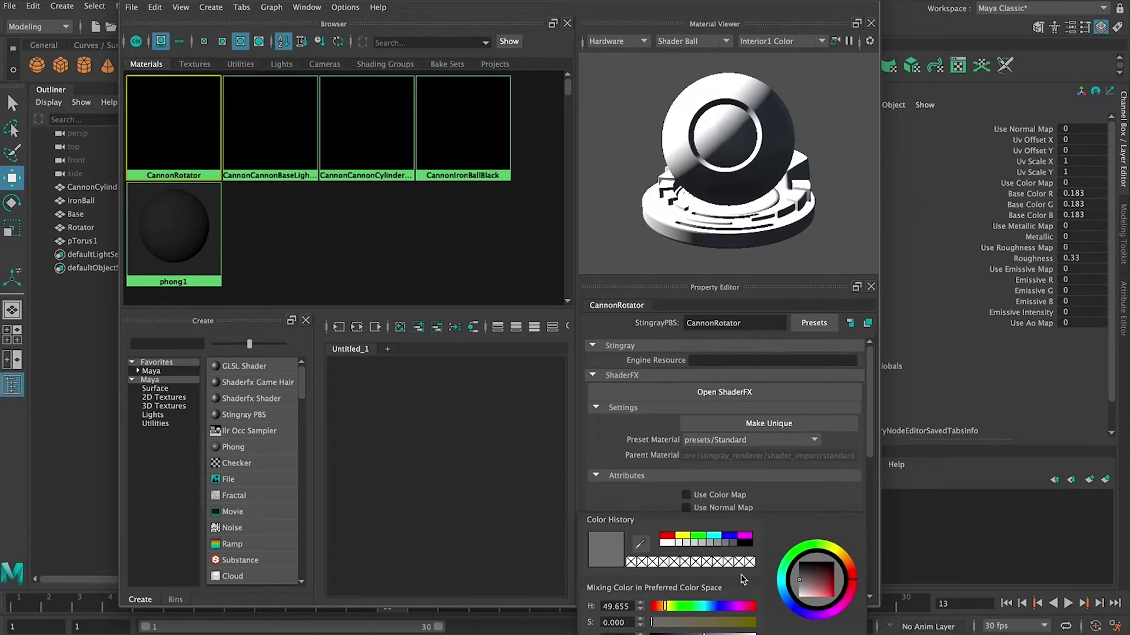
left_click(831, 553)
left_click_drag(666, 609, 667, 608)
left_click_drag(815, 583, 854, 599)
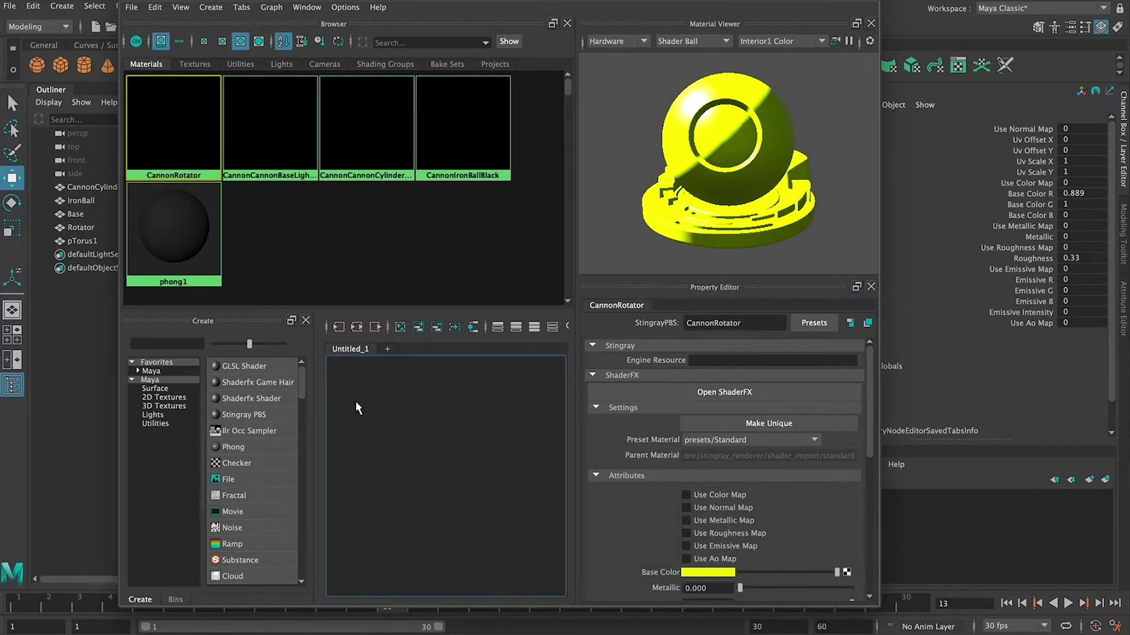
Select the CannonCannonBaseLightGray material, and switch to Unity to examine the placed cannon's cylinder and base
left_click(314, 236)
left_click(261, 124)
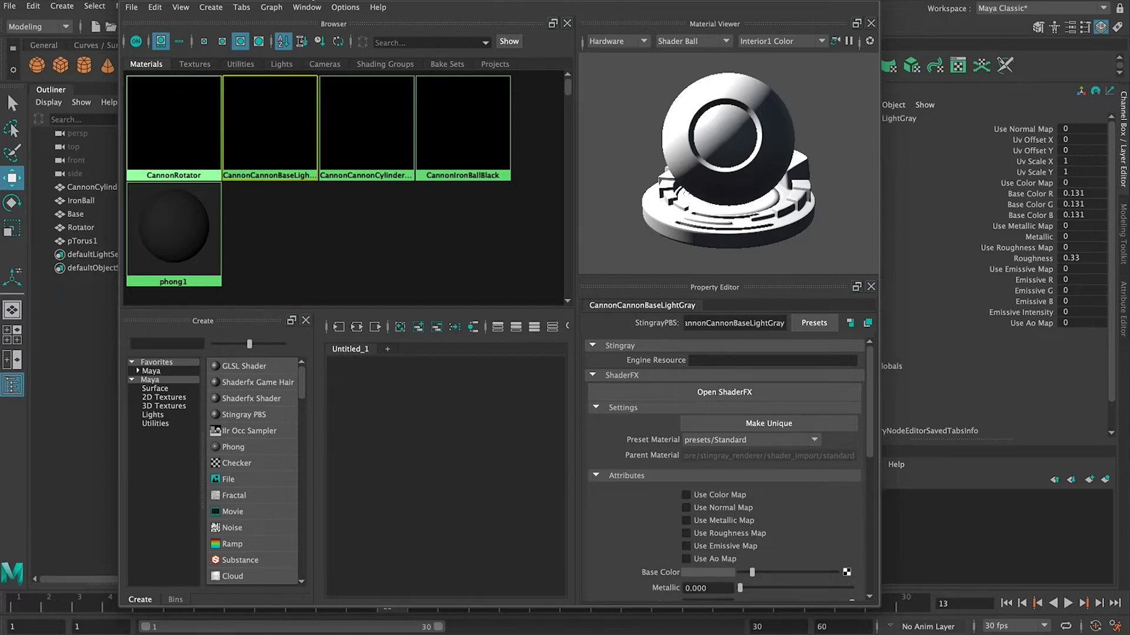
key("super+Tab")
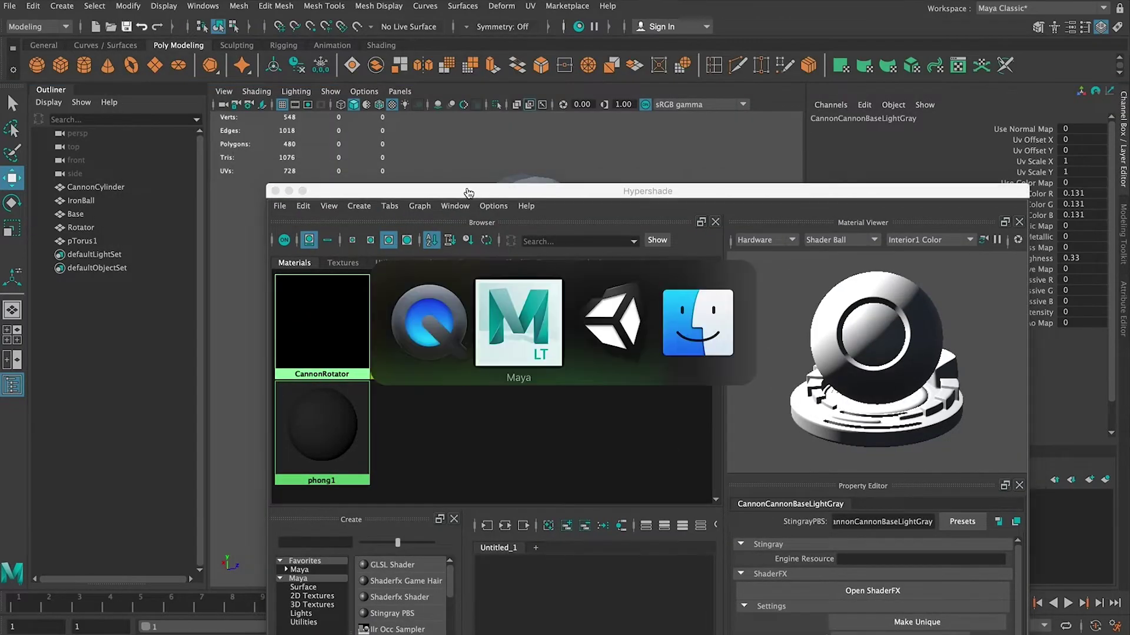
key("super+Tab")
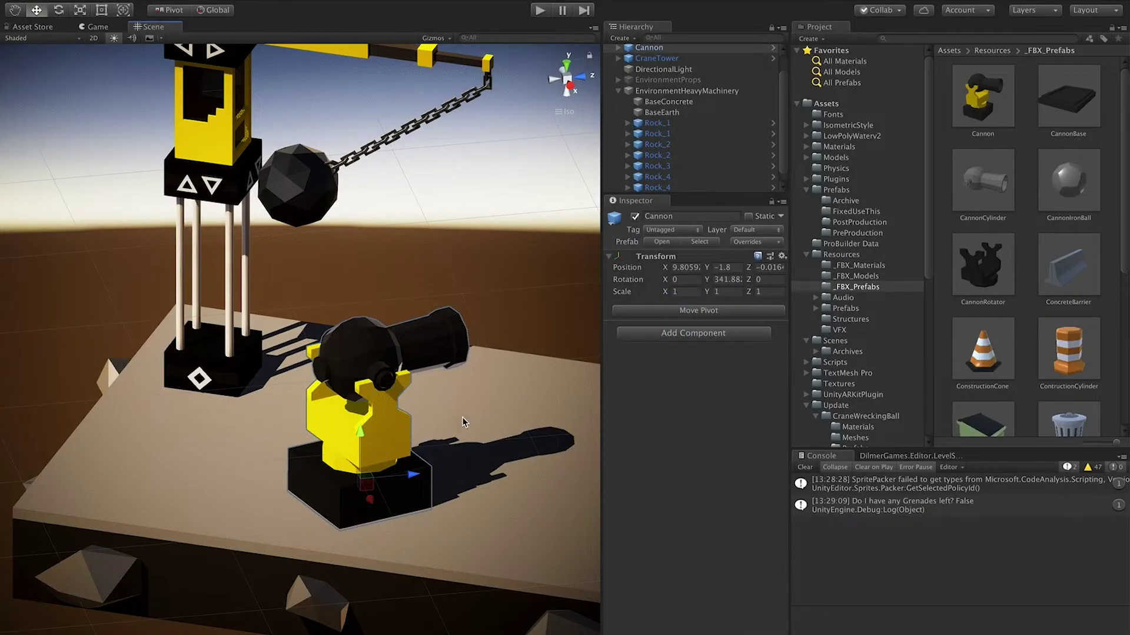
left_click_drag(454, 384, 454, 356, "alt")
left_click(425, 385)
key("f")
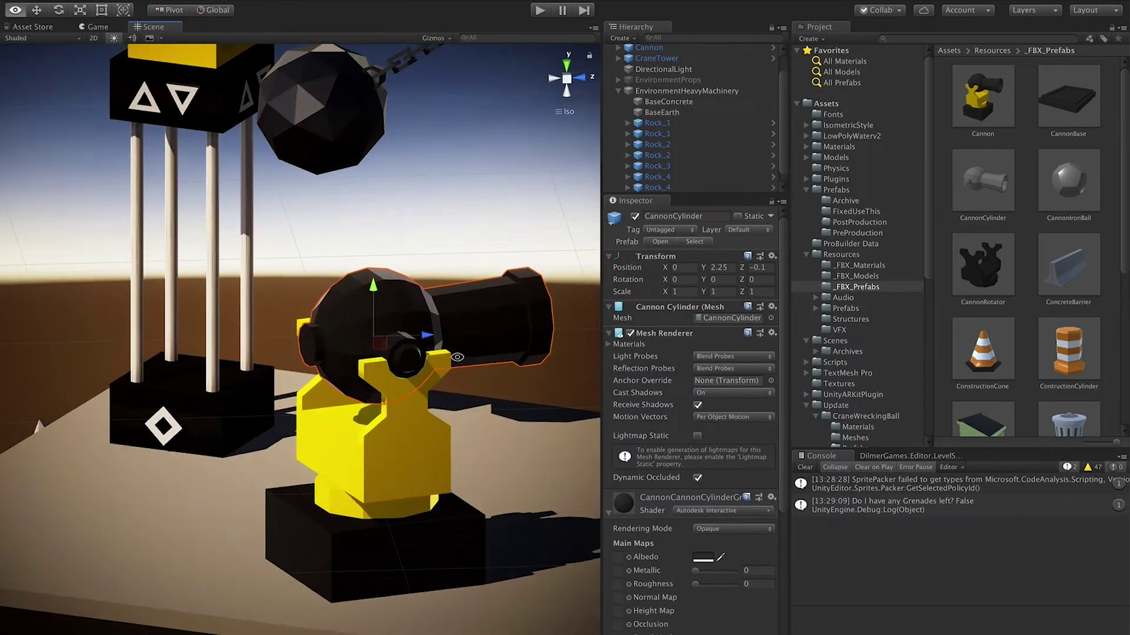
left_click(340, 564)
left_click(475, 315)
Switch back to Maya, rename the CannonCannonBaseLightGray material as CannonCylinder, and close the Hypershade
key("super+Tab")
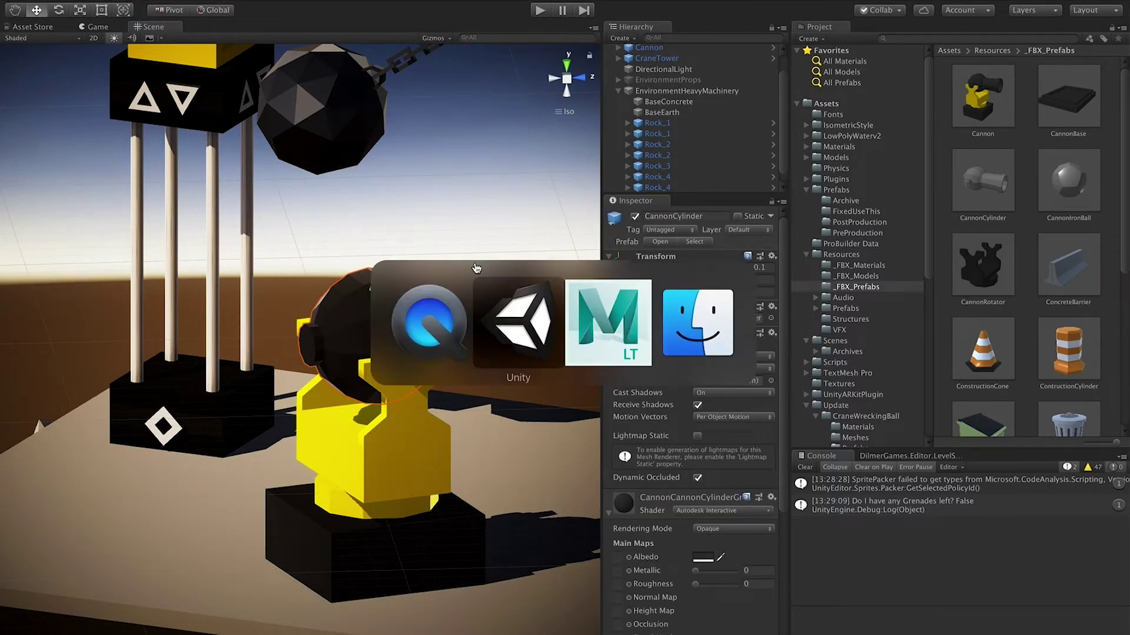
left_click(467, 416)
left_click(442, 361)
left_click(885, 521)
key("super+a")
key("BackSpace")
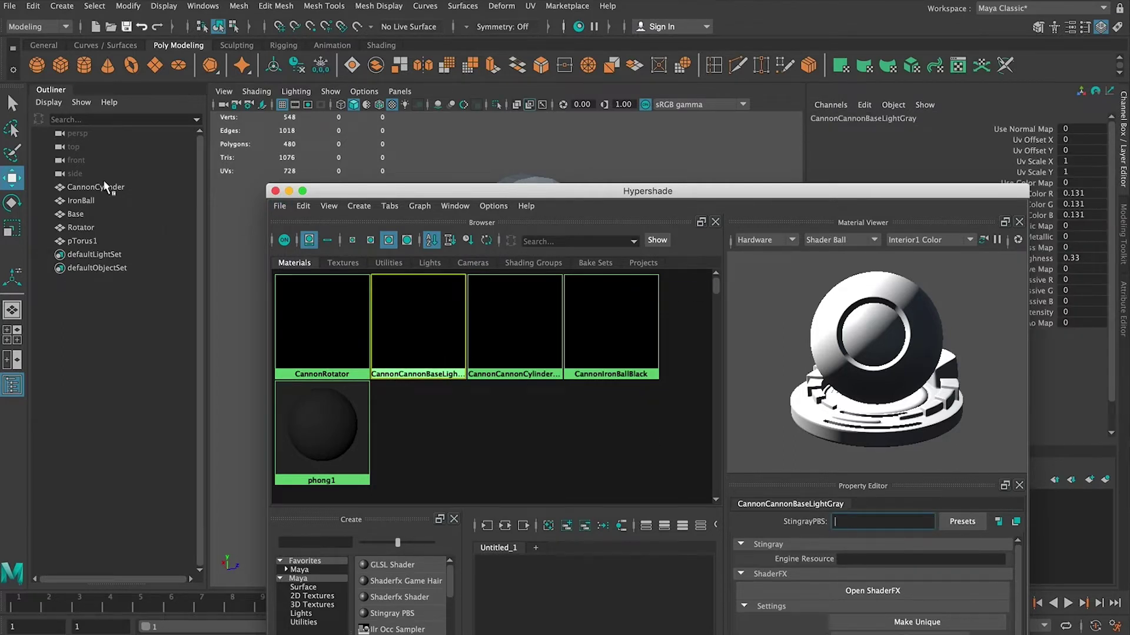
type("Cann")
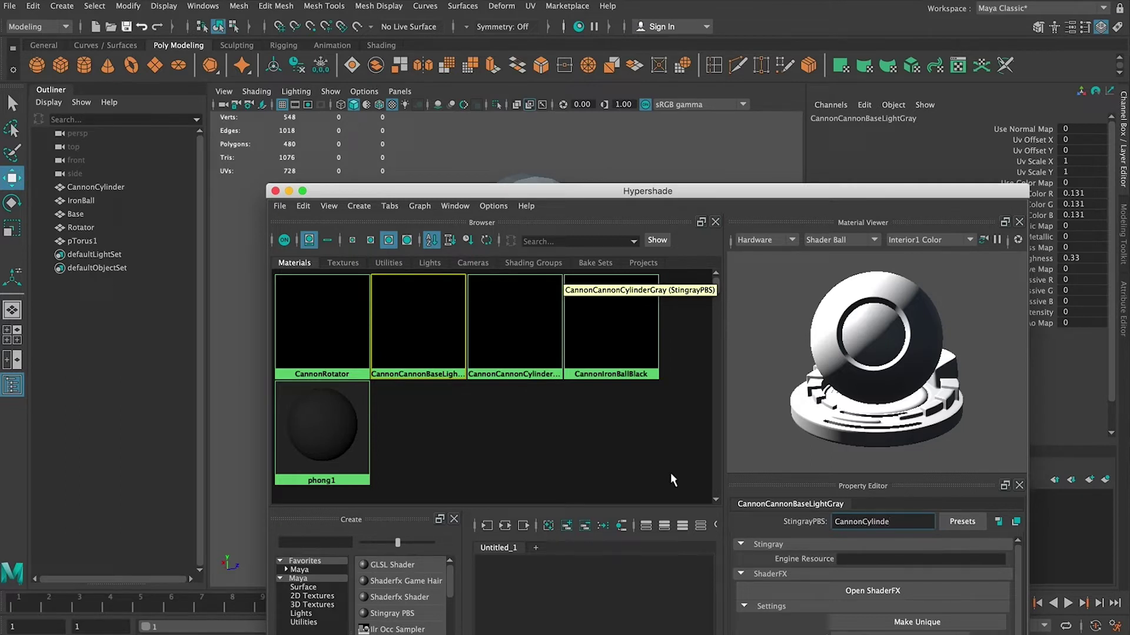
type("onCylinder")
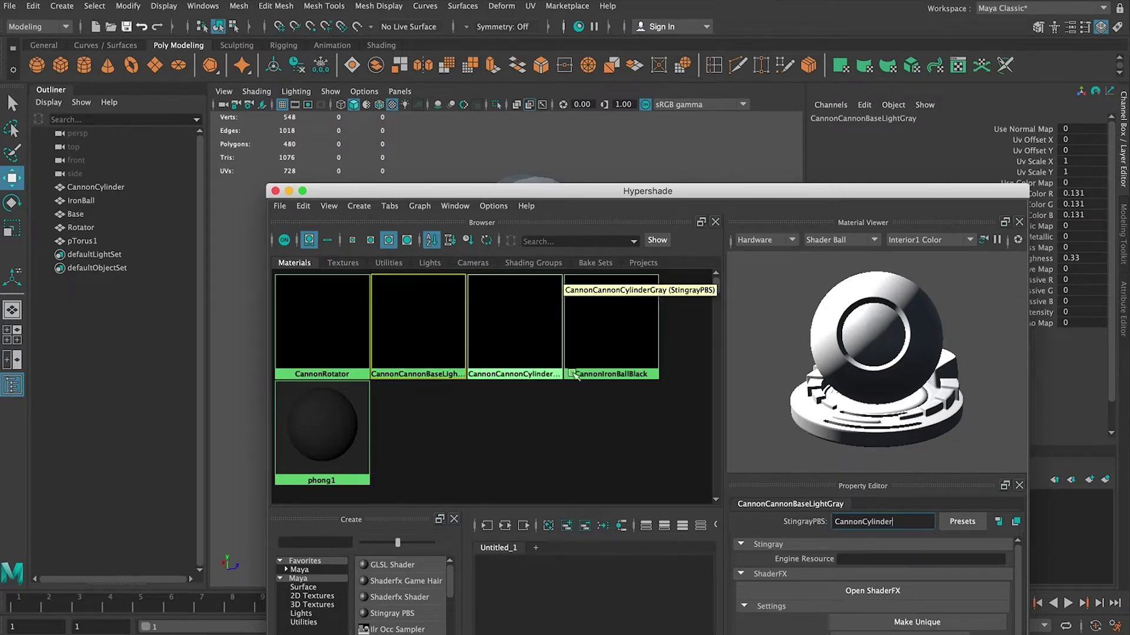
left_click_drag(893, 522, 862, 523)
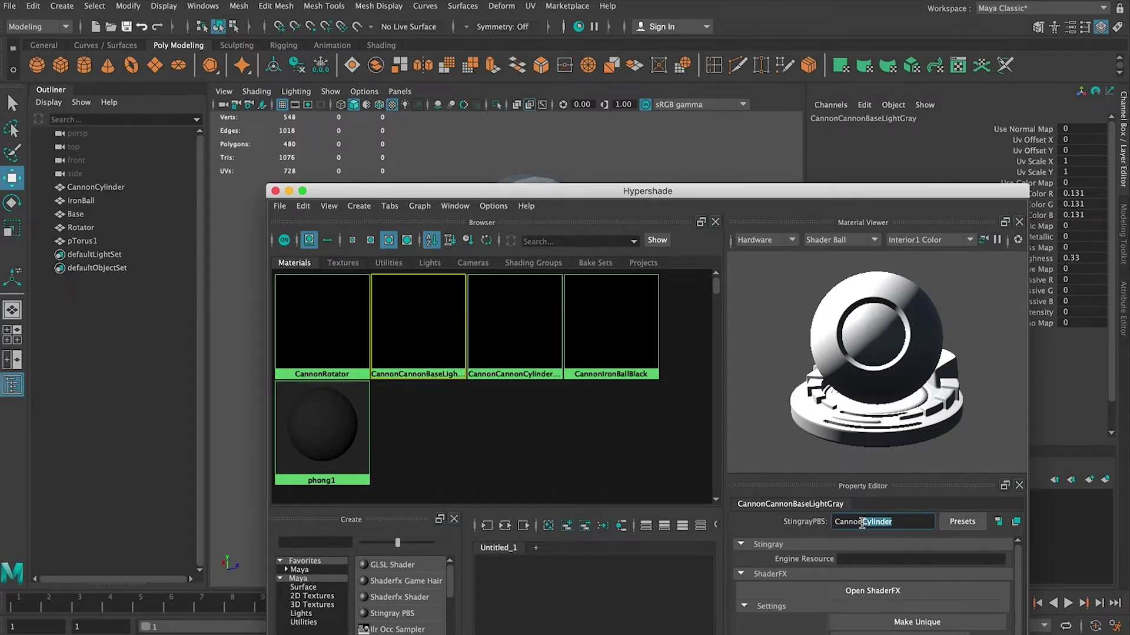
left_click(275, 190)
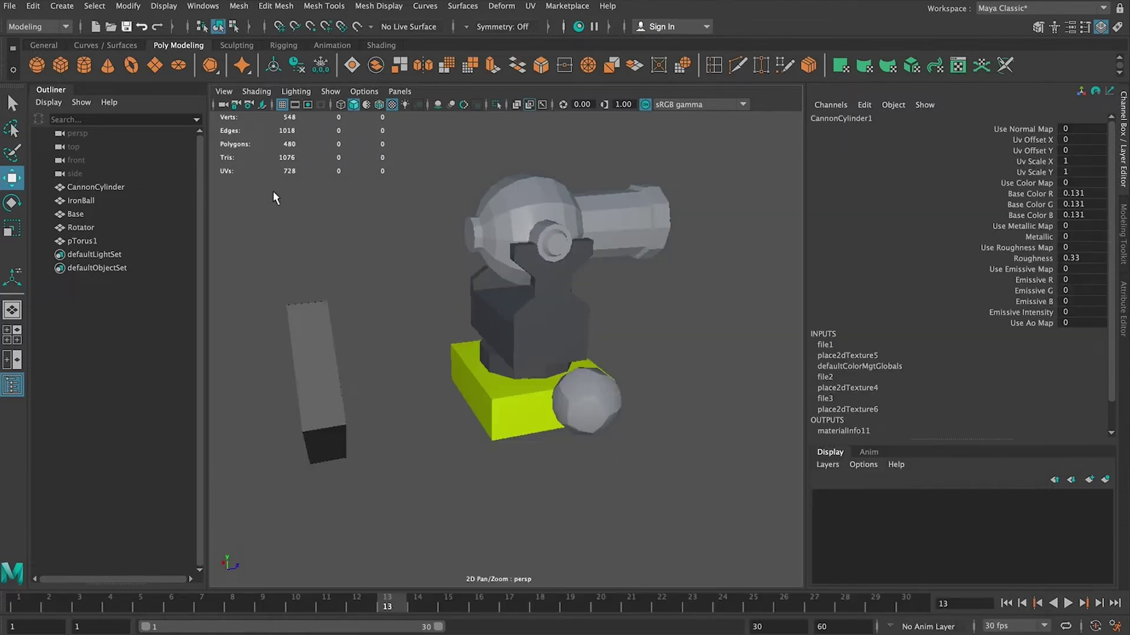
Rename the CannonCylinder mesh object as CannonMain
left_click(95, 187)
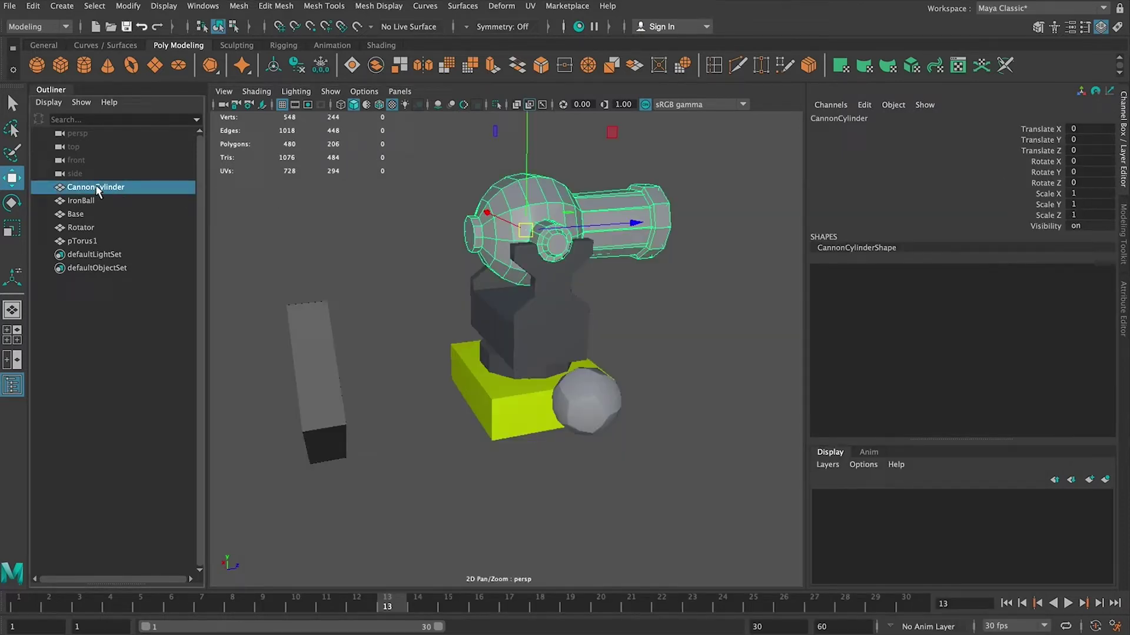
double_click(98, 188)
left_click_drag(127, 188, 101, 188)
key("BackSpace")
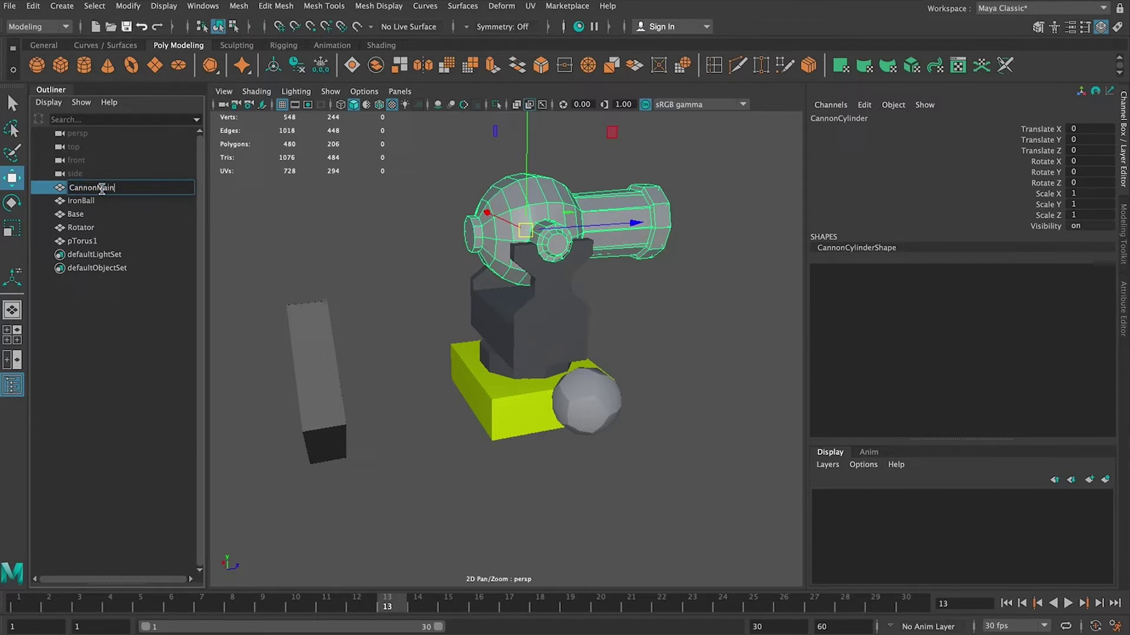
type("Main")
key("Return")
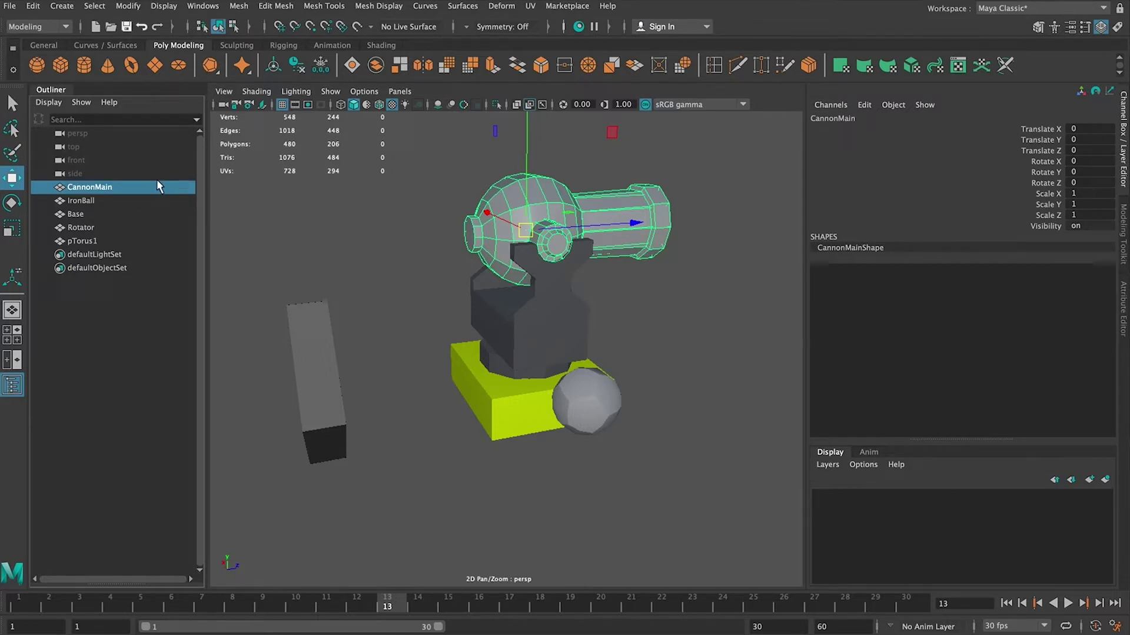
Rename the CannonMain mesh object as Main
double_click(98, 187)
key("shift+Left")
key("shift+Left")
key("shift+Left")
key("shift+Left")
key("shift+Left")
key("shift+Left")
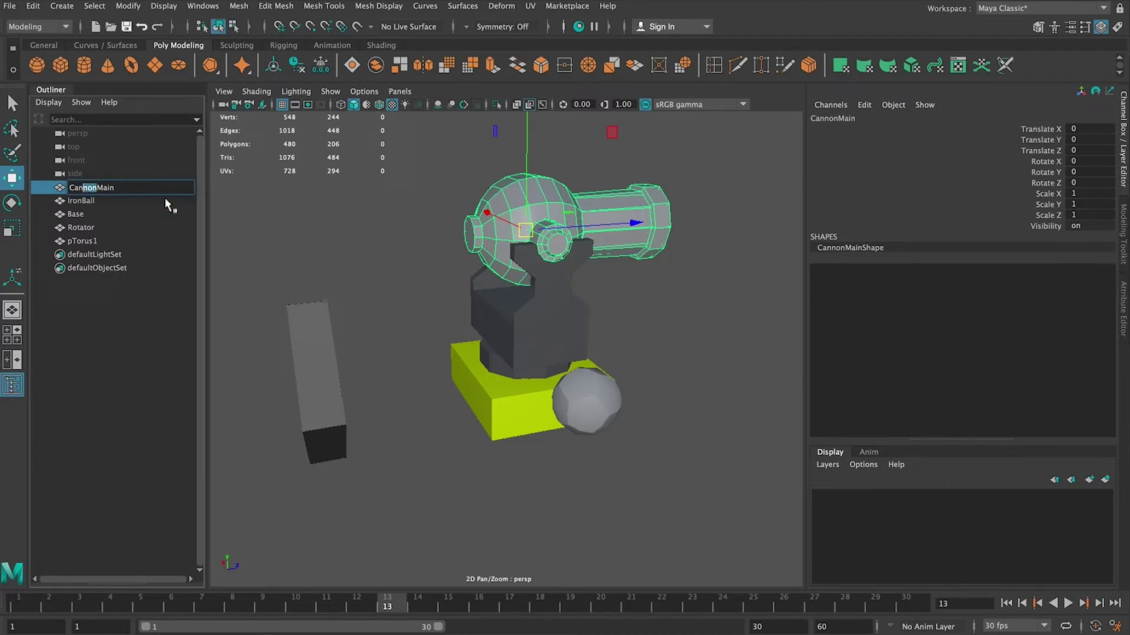
key("BackSpace")
key("Return")
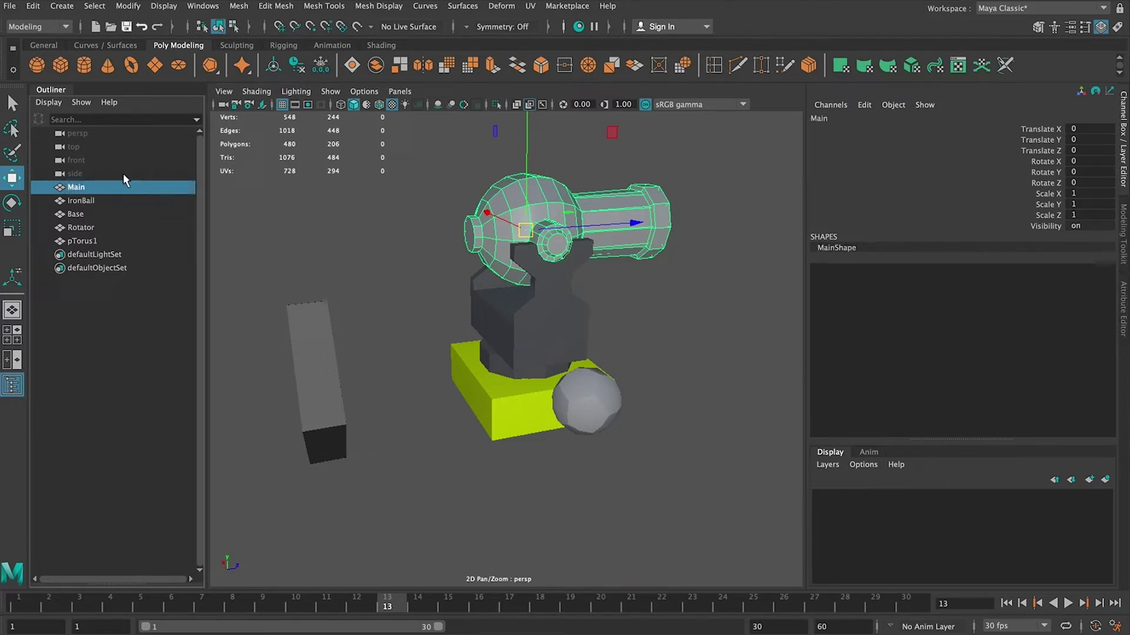
Reorder the cannon parts in the Outliner so that Rotator, Base and IronBall follow Main
left_click(77, 201)
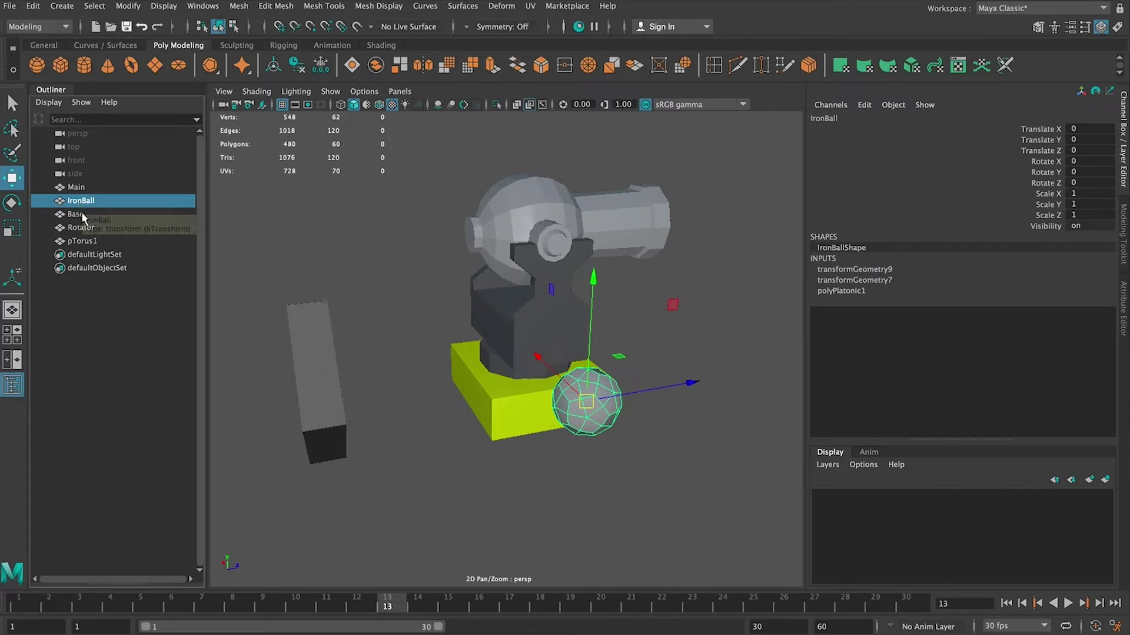
left_click(83, 213)
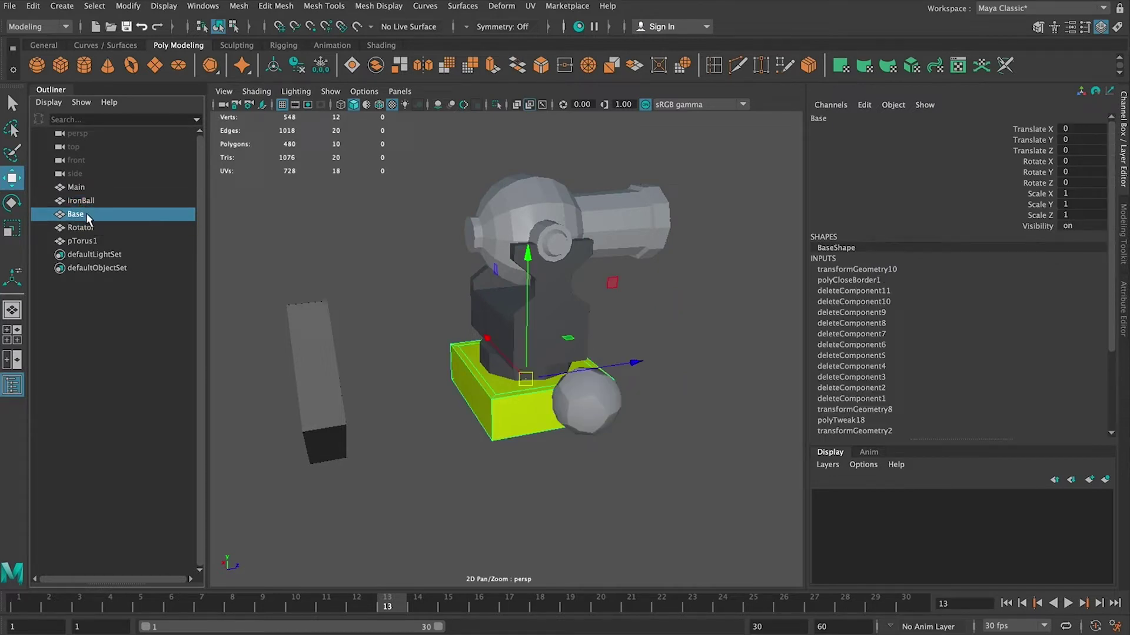
left_click_drag(474, 433, 516, 419, "alt")
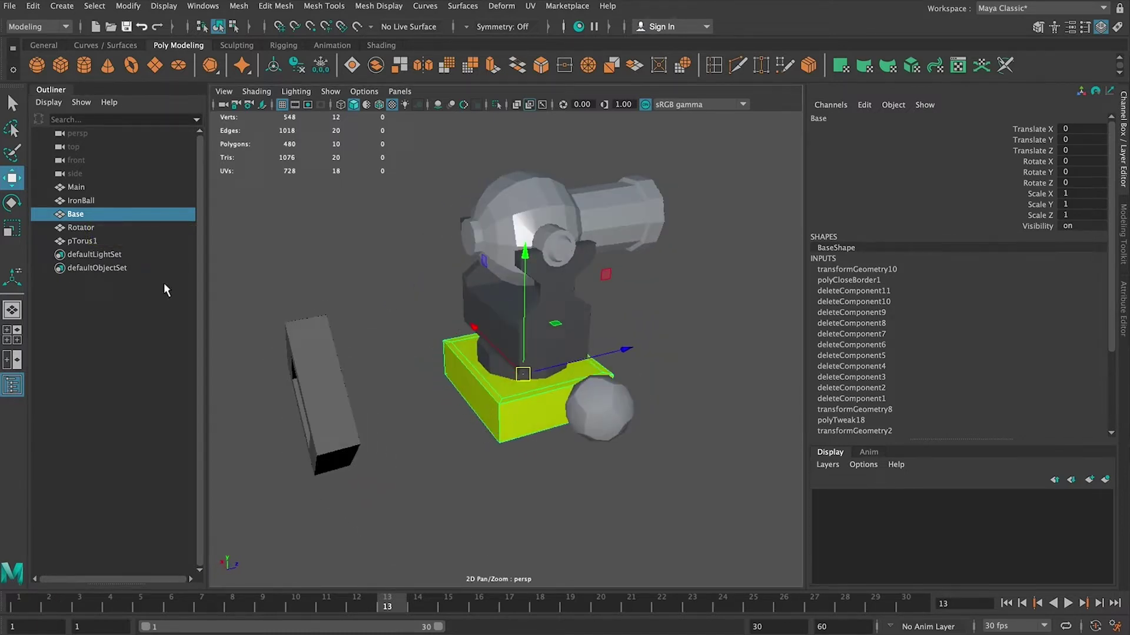
left_click(90, 229)
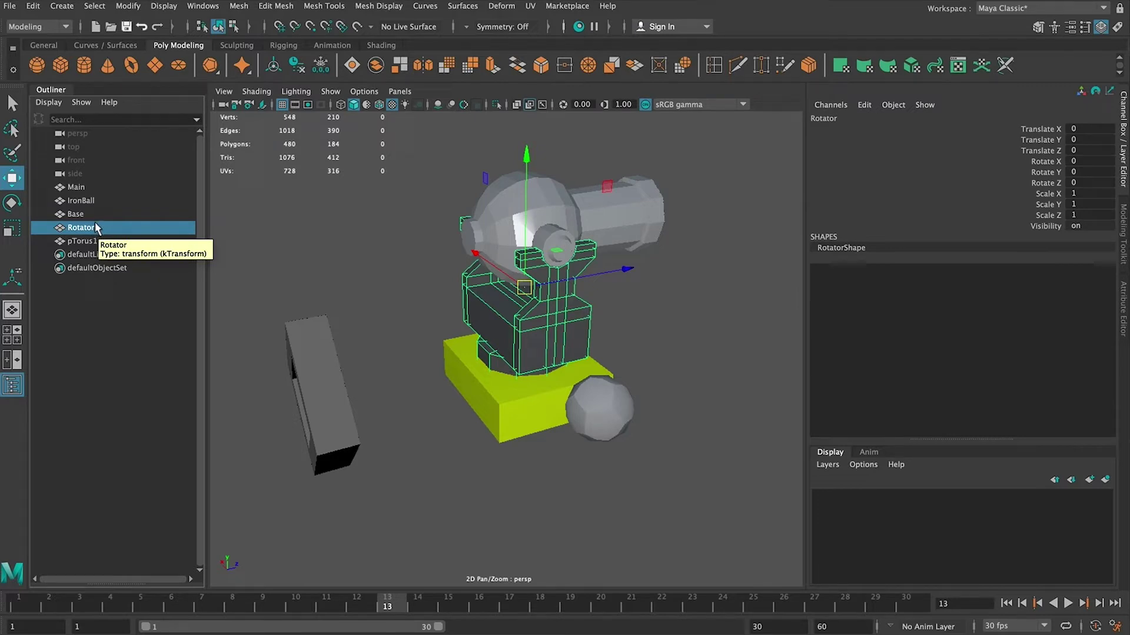
left_click(90, 214)
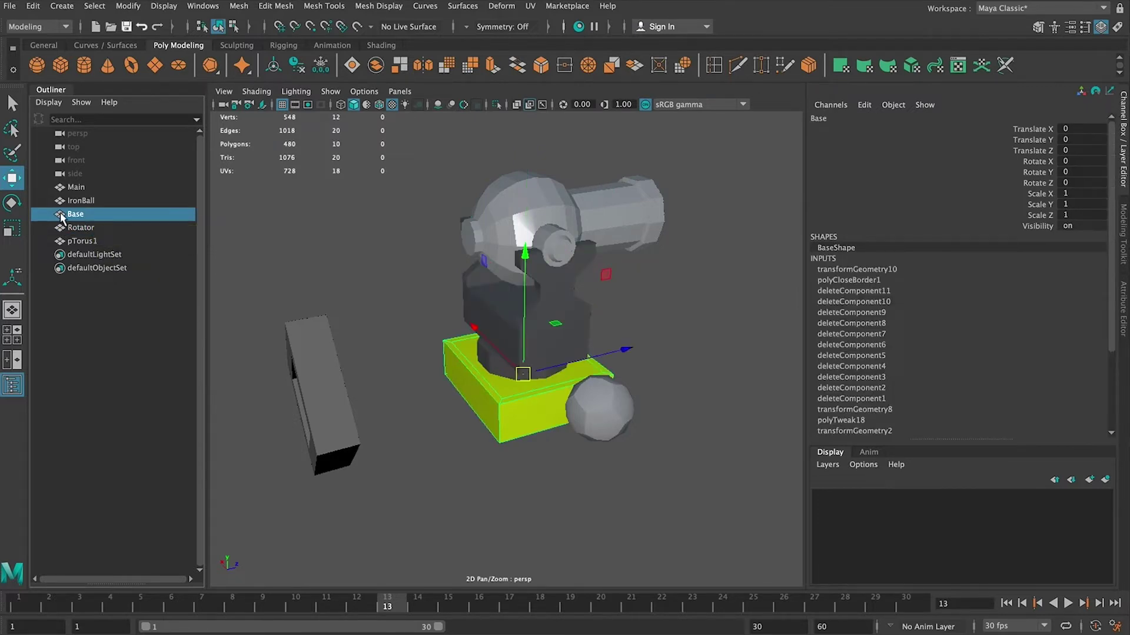
middle_click_drag(63, 217, 61, 234)
key("ctrl+z")
left_click(80, 215)
left_click(86, 202)
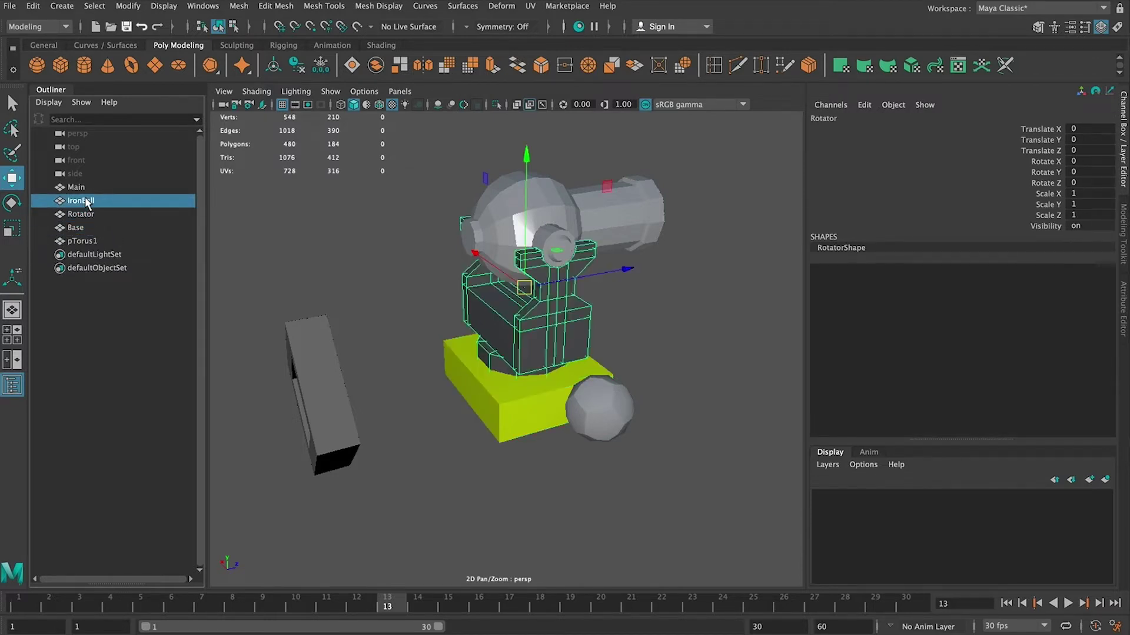
mouse_move(66, 203)
middle_mouse_down()
mouse_move(59, 237)
mouse_move(63, 218)
middle_mouse_up()
left_click(69, 187)
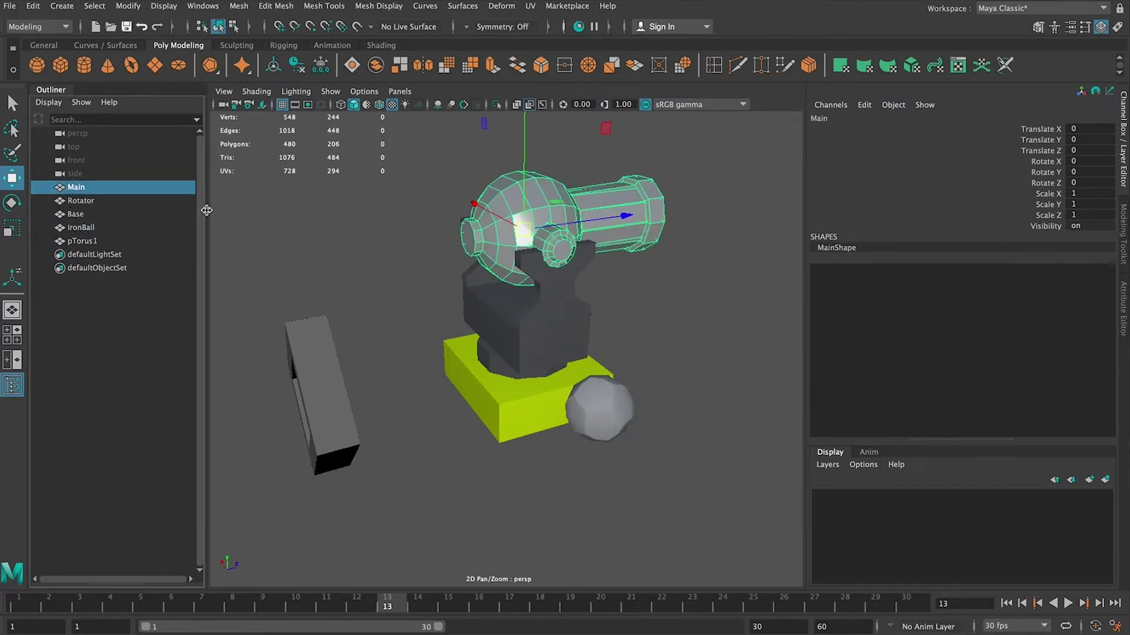
Open the Hypershade and rename the CannonCannonCylinderGray material as MainCannon
left_click(582, 28)
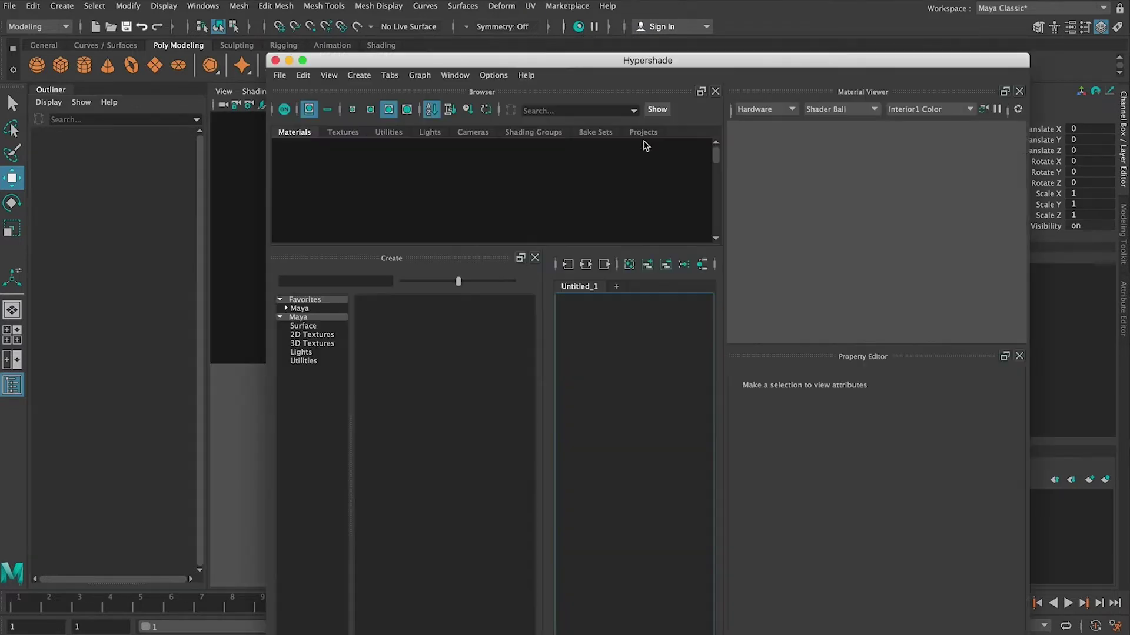
left_click_drag(383, 61, 323, 36)
left_click(273, 164)
left_click(797, 366)
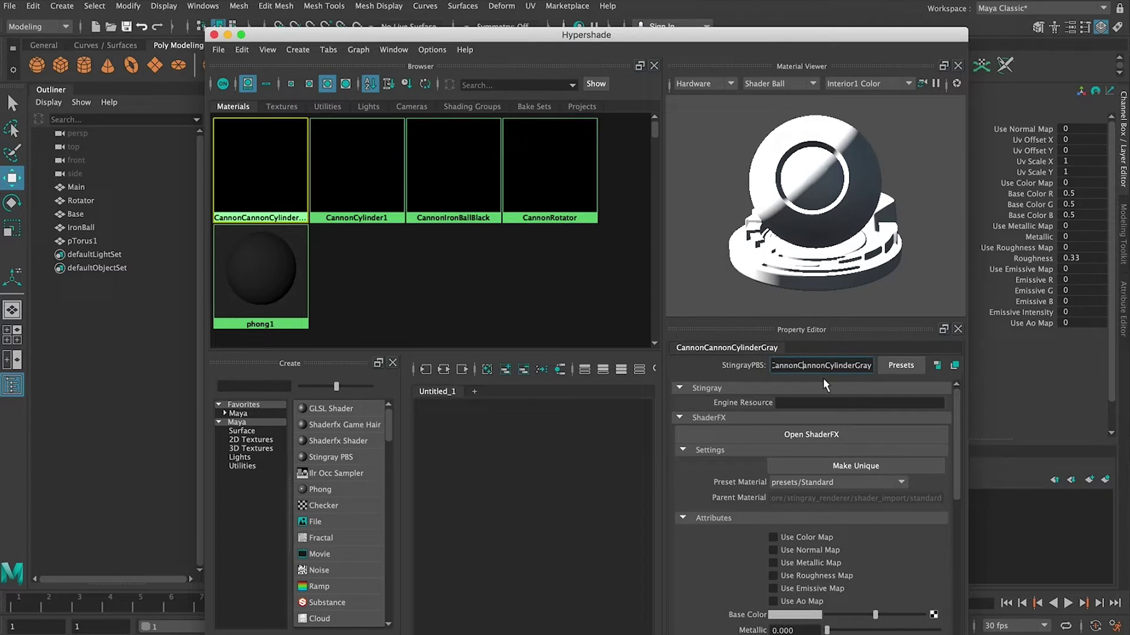
key("super+a")
key("BackSpace")
type("MainCannon")
key("Return")
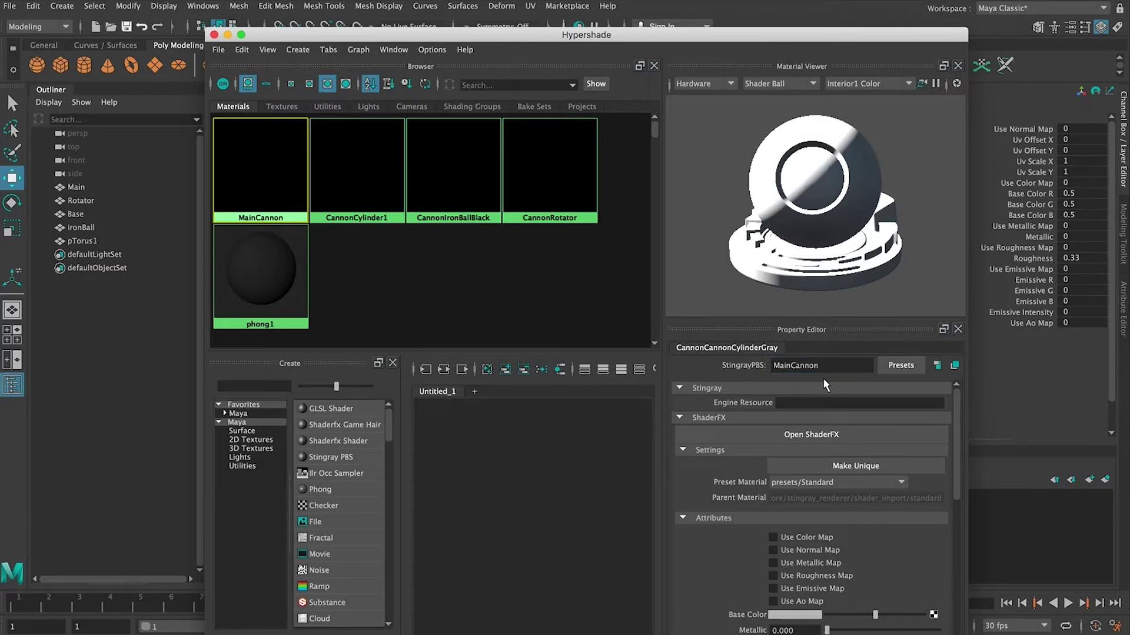
Rename the CannonCylinder1 material as CannonRotator
left_click(356, 177)
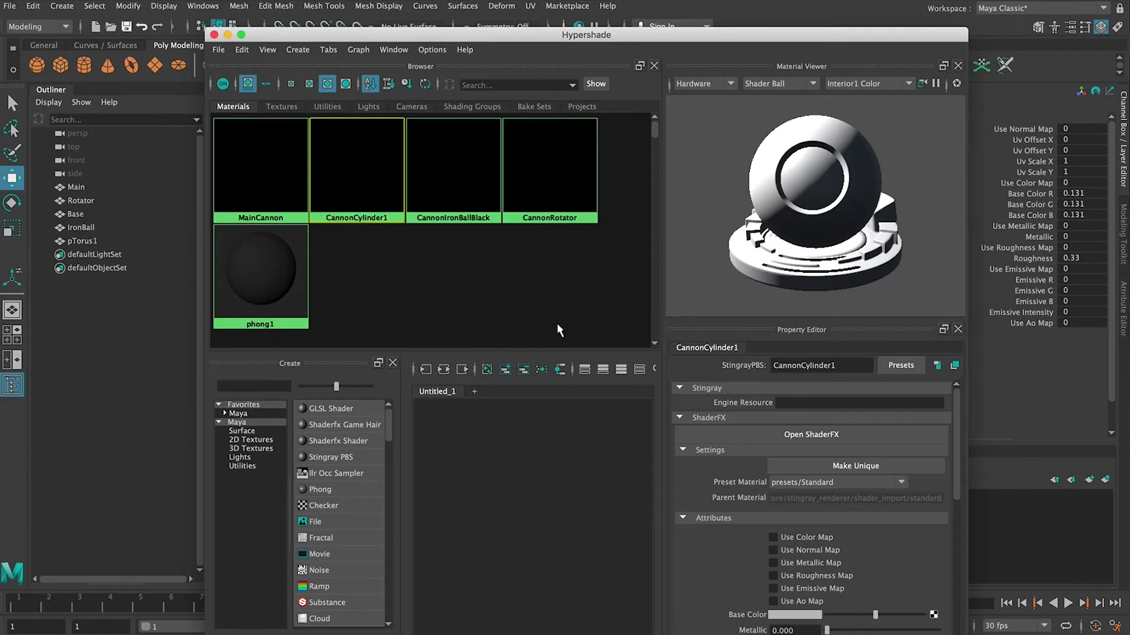
left_click(839, 366)
key("super+a")
type("C")
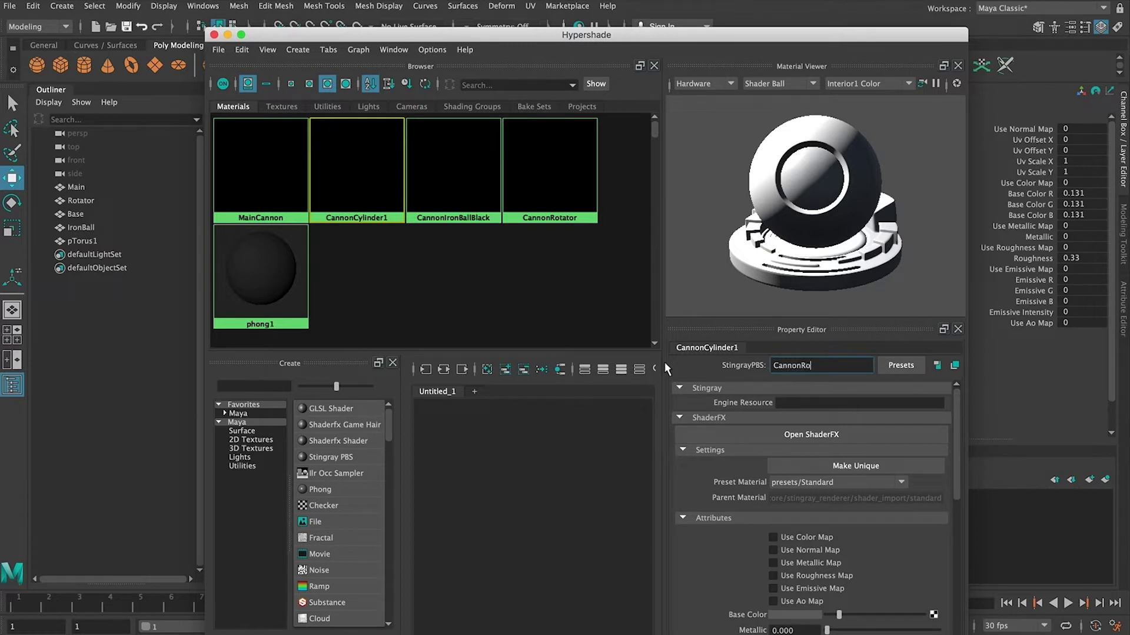
key("Return")
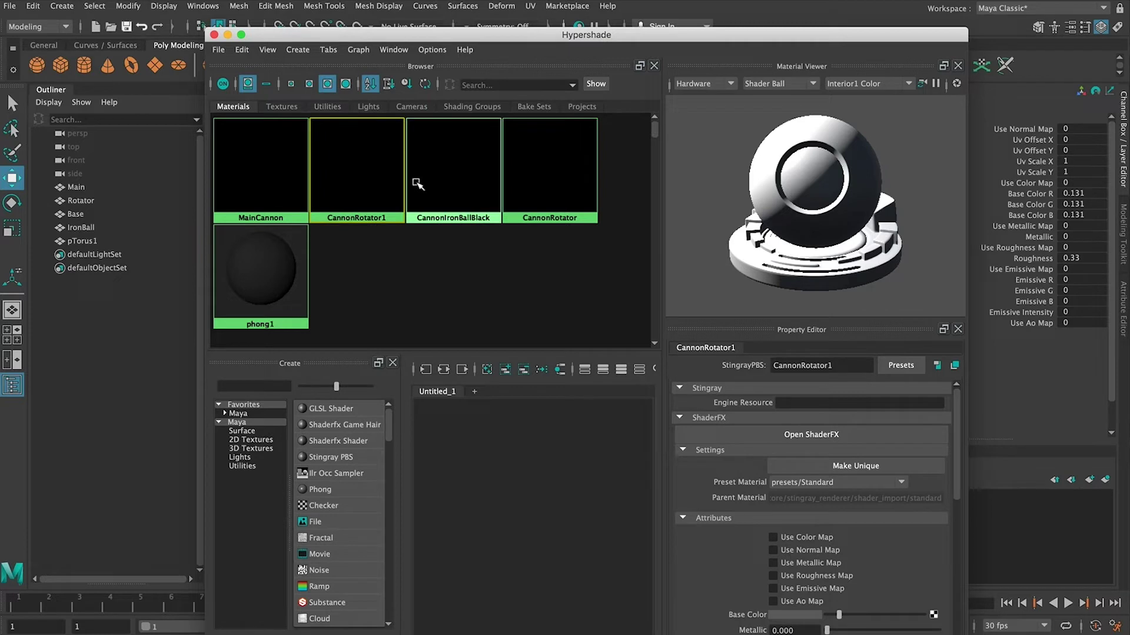
Rename the CannonIronBallBlack material as CannonBase
left_click(436, 182)
double_click(834, 366)
type("C")
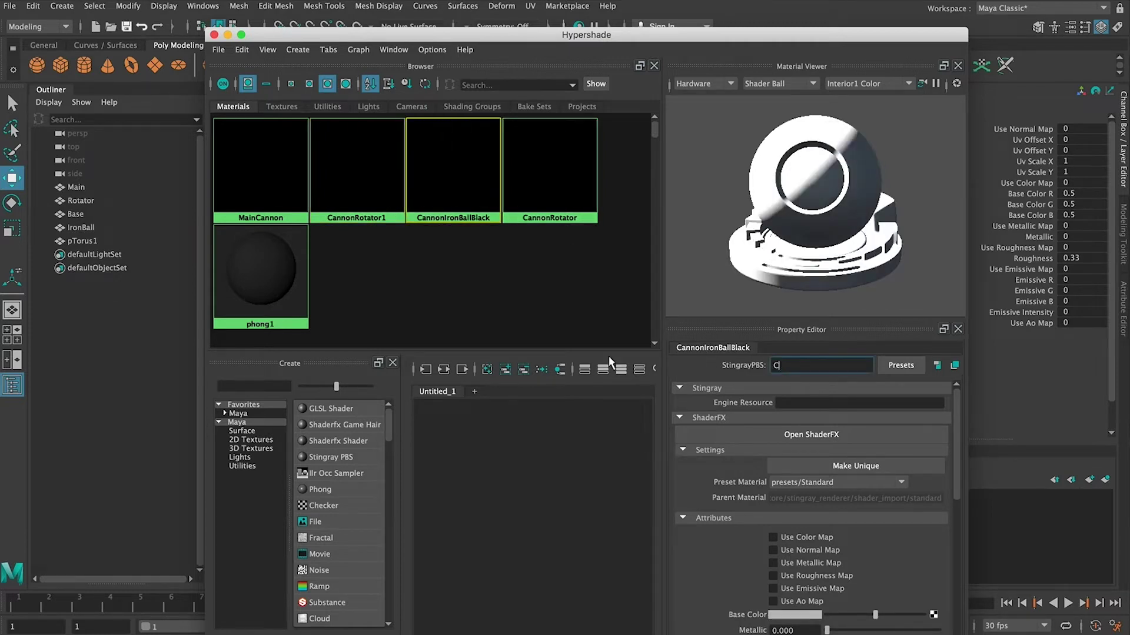
type("annonBase")
key("Return")
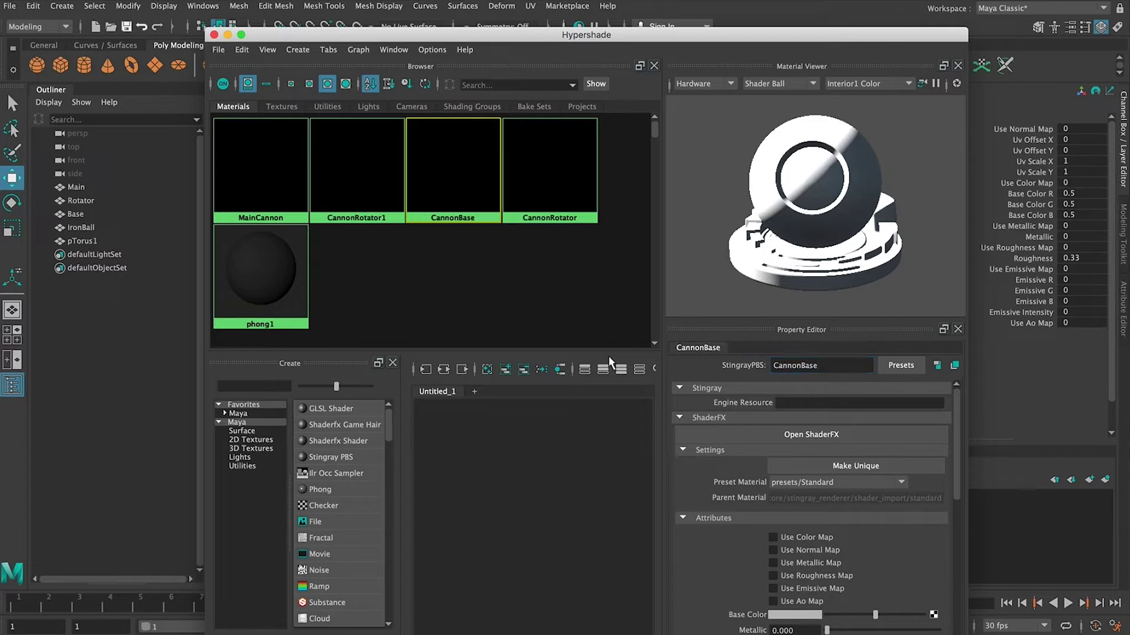
Rename the yellow CannonRotator material as CannonIronBall, and shorten the CannonRotator1 material's name to CannonRotator
left_click(568, 179)
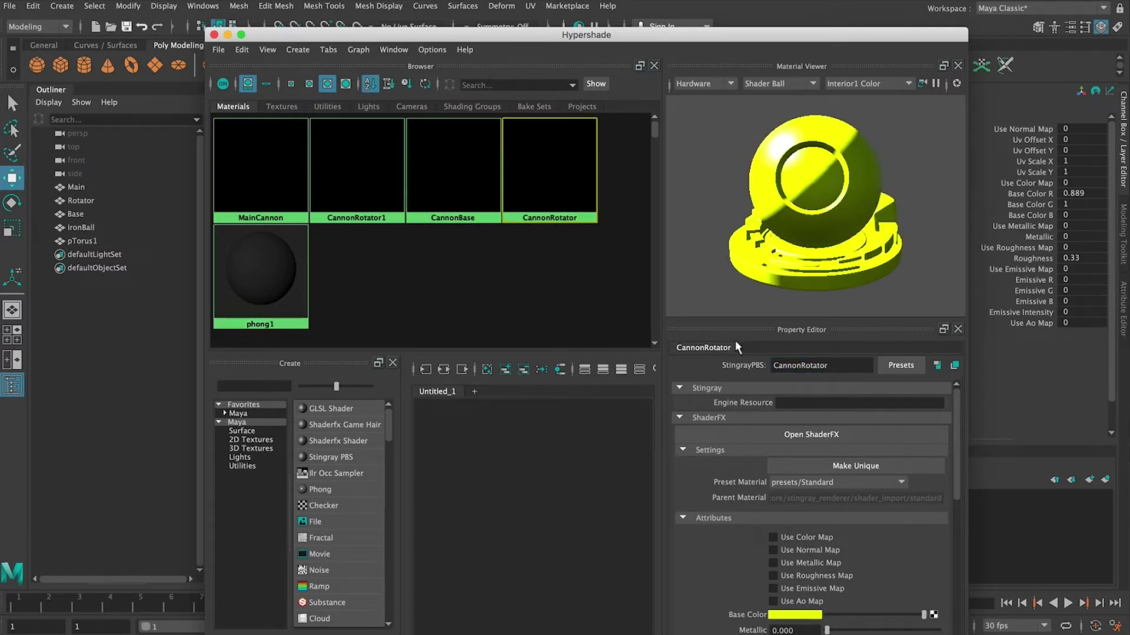
double_click(843, 366)
type("CannonIronBall")
key("Return")
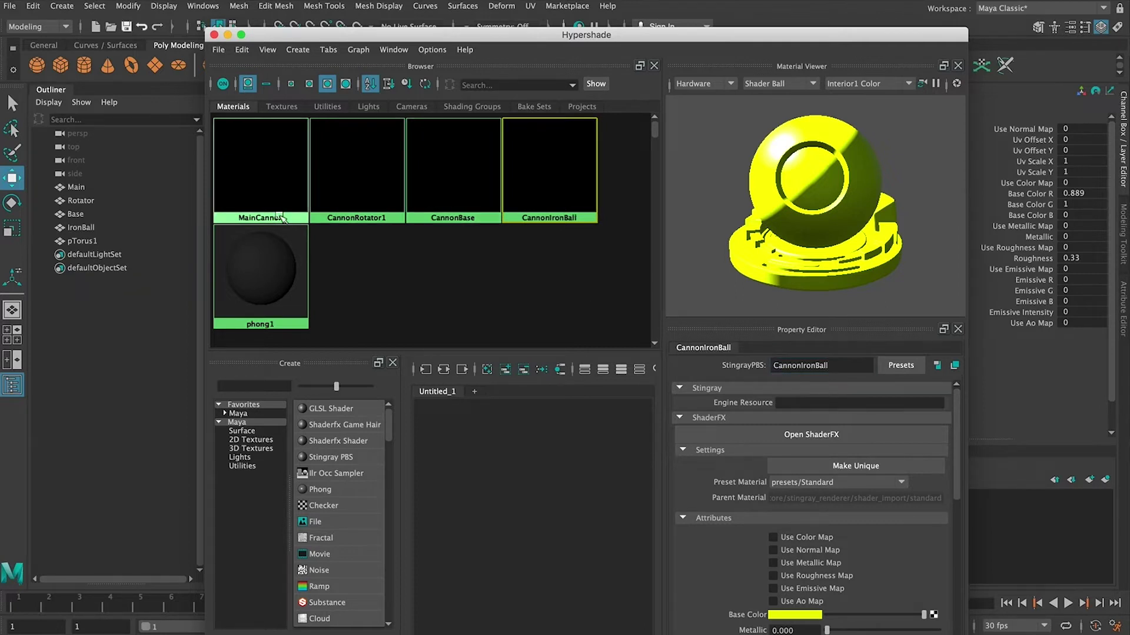
left_click(352, 199)
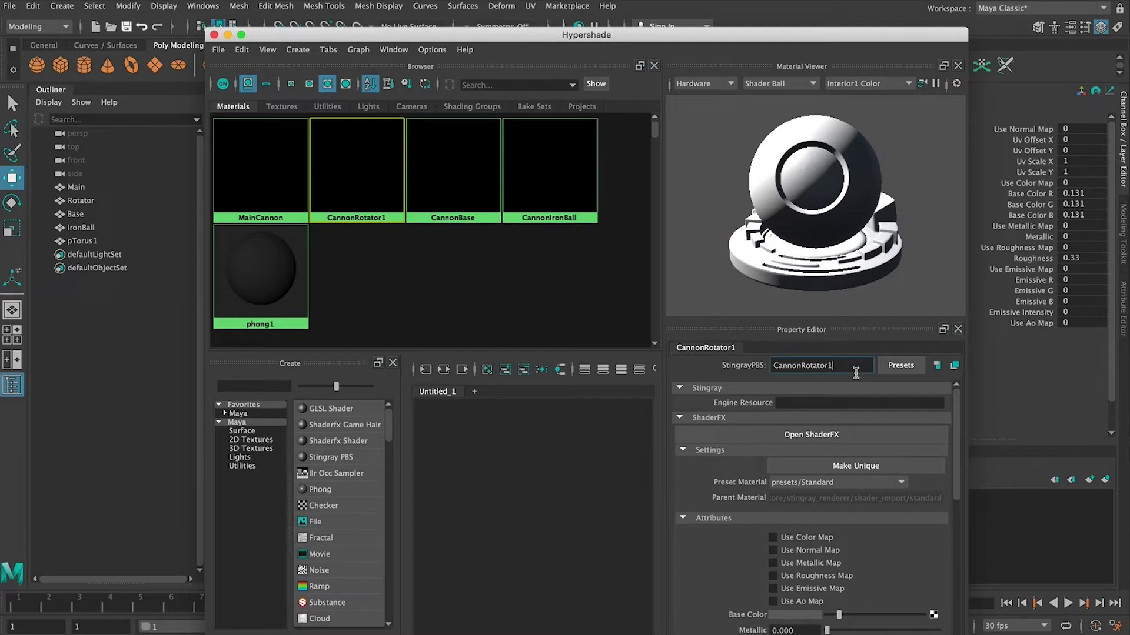
key("Return")
Set the MainCannon material's base color to near black, about 0.004 for red, green and blue
left_click(283, 159)
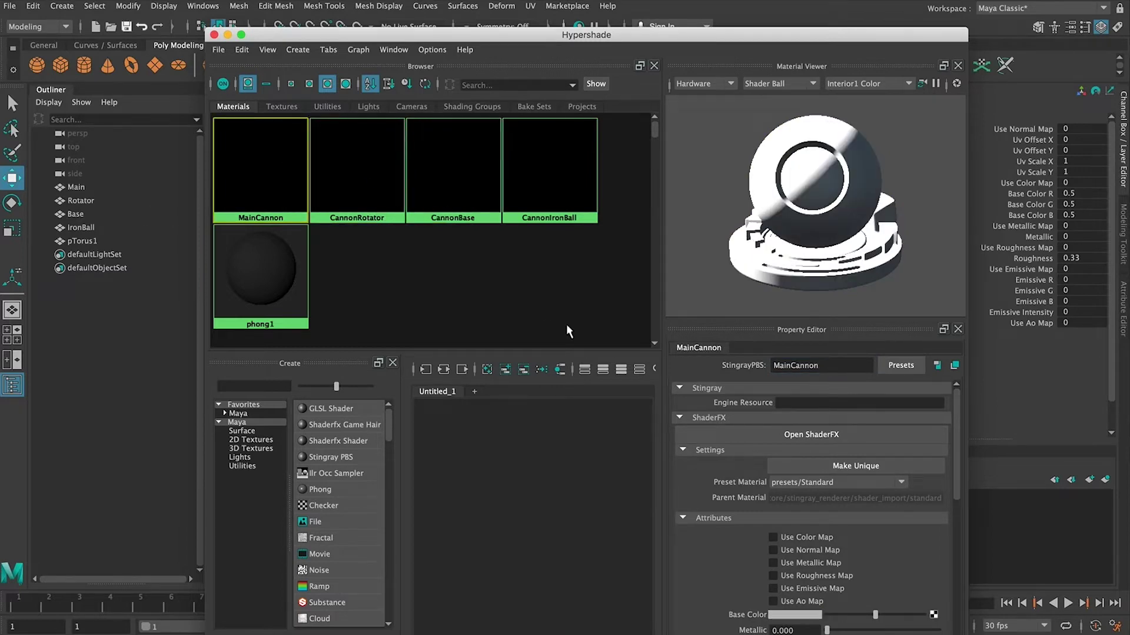
left_click_drag(611, 40, 545, 41)
left_click(750, 621)
left_click_drag(843, 620, 826, 613)
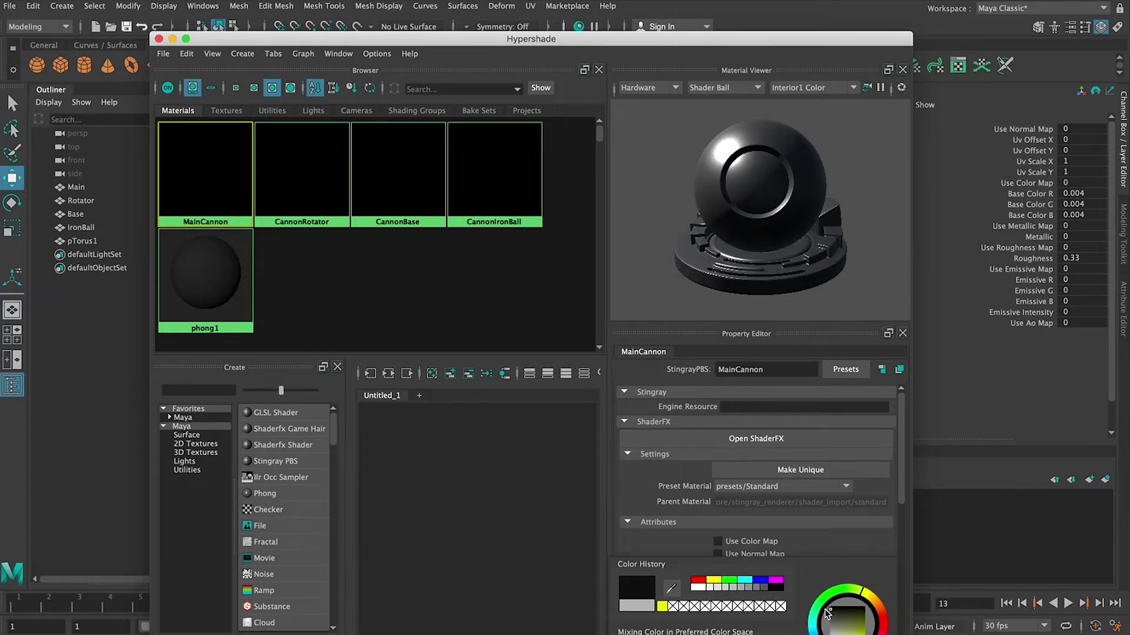
left_click(548, 481)
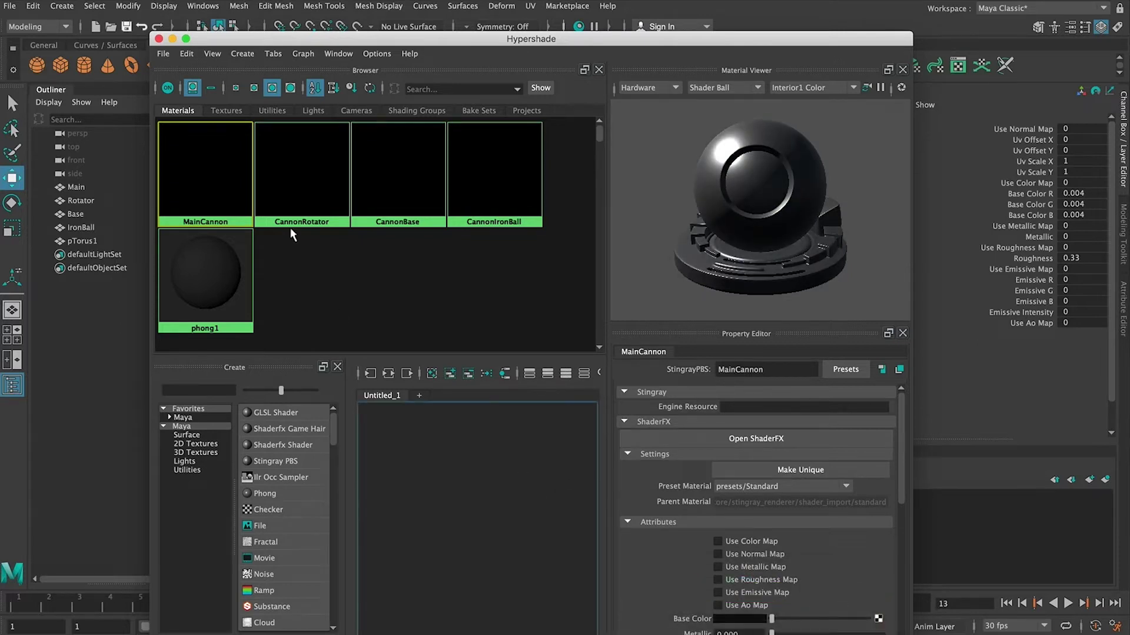
Set the CannonRotator material's base color to bright yellow, with red 0.889, green 1 and blue 0
left_click(310, 176)
left_click(748, 621)
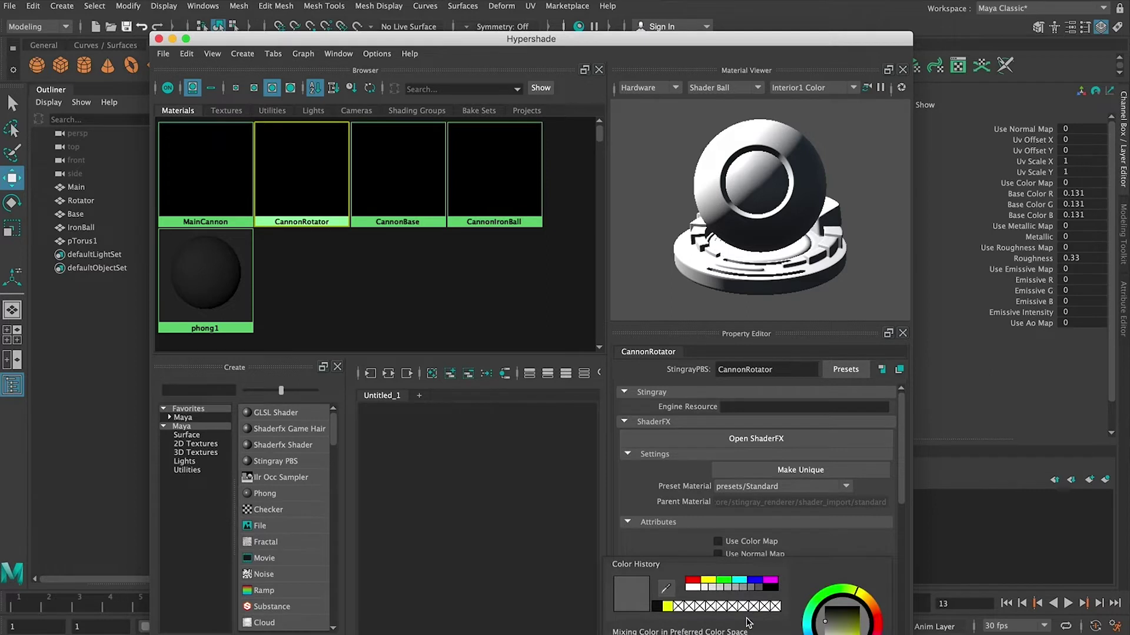
left_click_drag(863, 631, 861, 609)
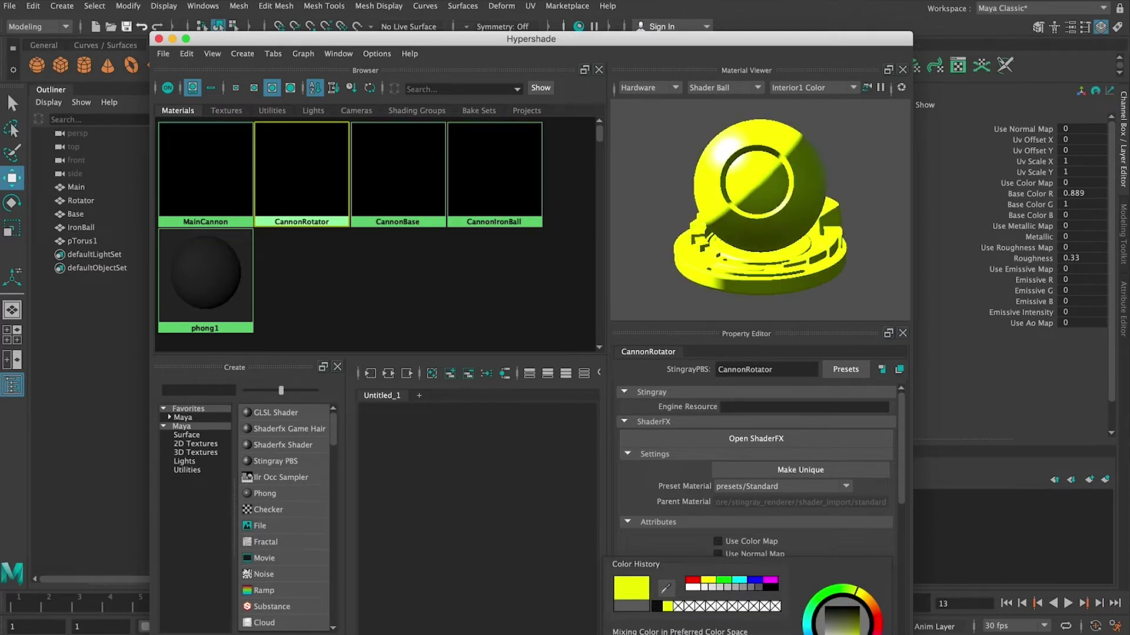
left_click(430, 292)
Set the CannonBase material's base color to black
left_click(412, 187)
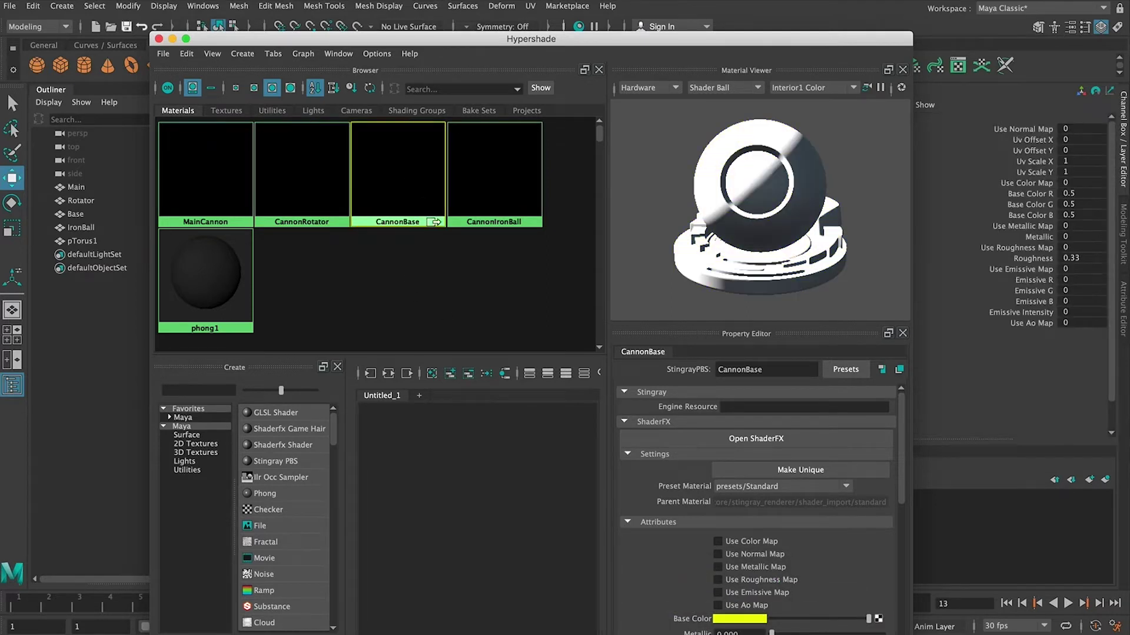
left_click(727, 621)
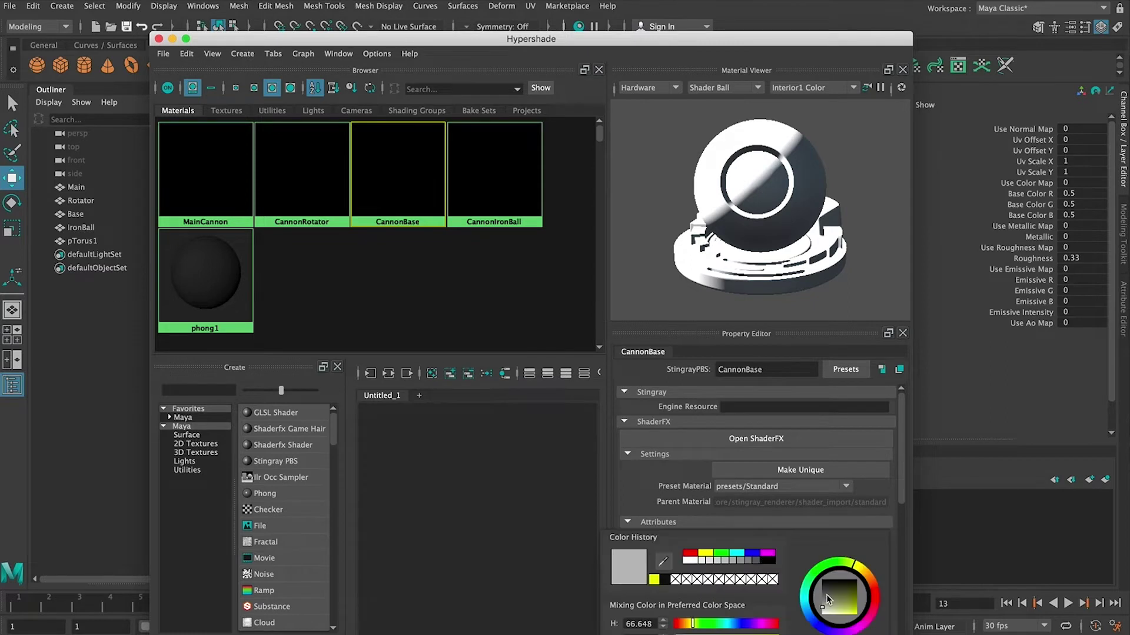
left_click_drag(827, 599, 808, 565)
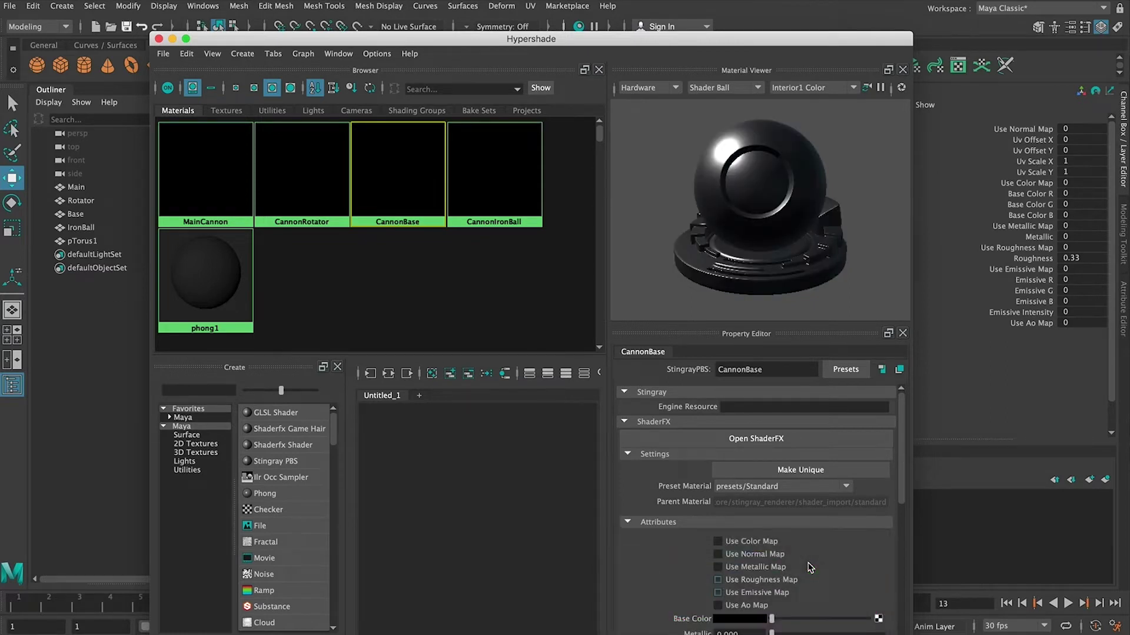
Set the CannonIronBall material's base color to dark gray, about 0.107 for red, green and blue, and close the Hypershade
left_click(495, 194)
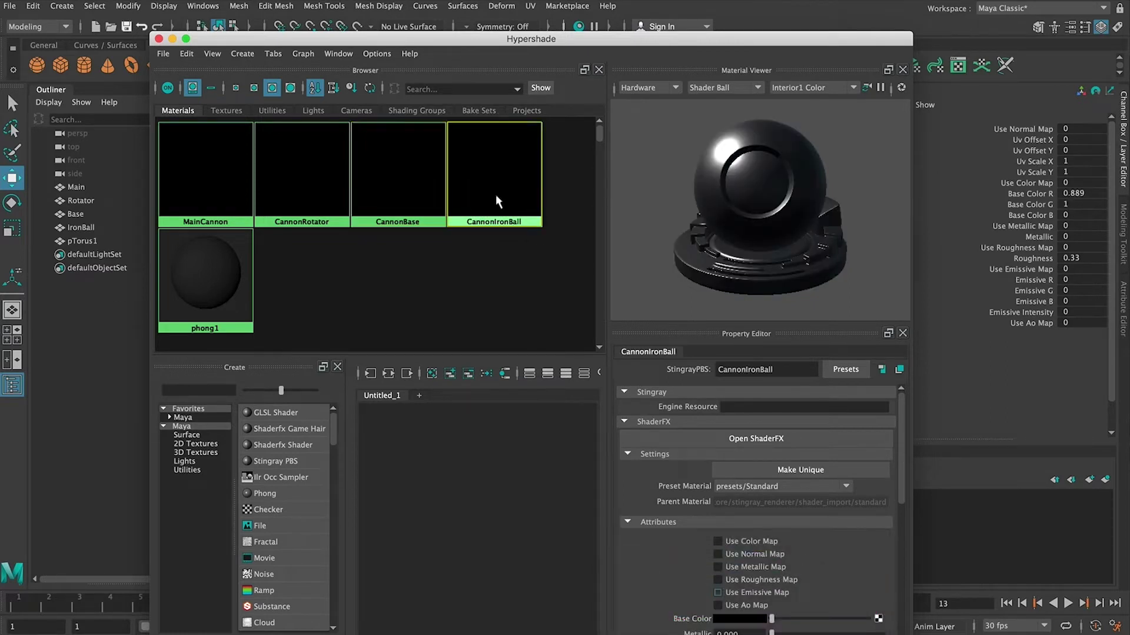
left_click(739, 619)
left_click(819, 622)
left_click_drag(818, 625, 813, 624)
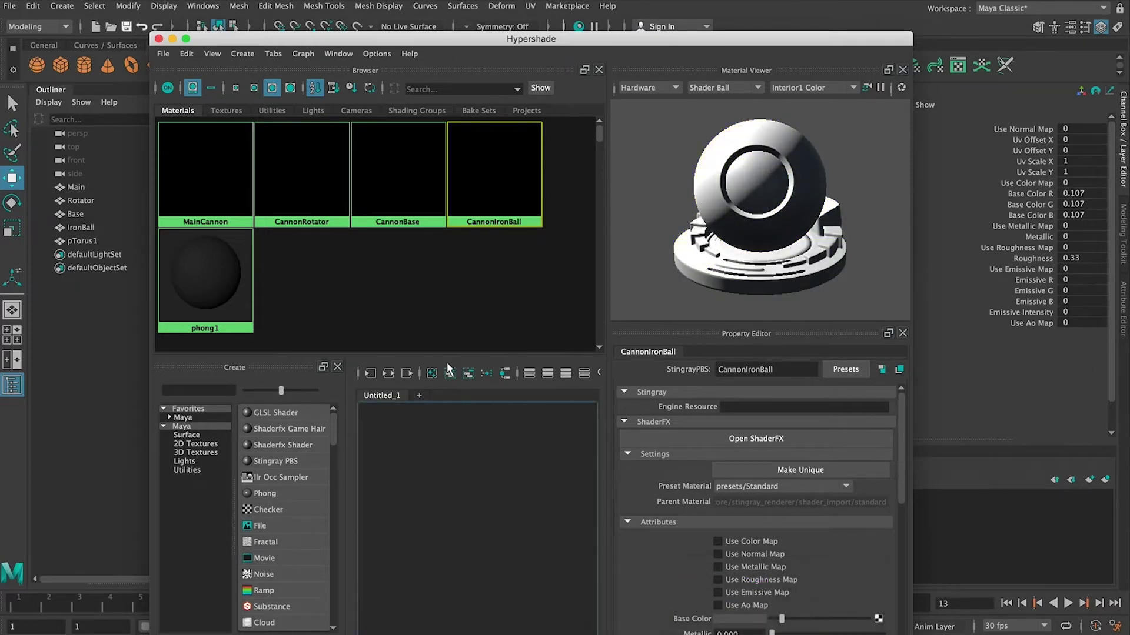
left_click(384, 295)
left_click(159, 39)
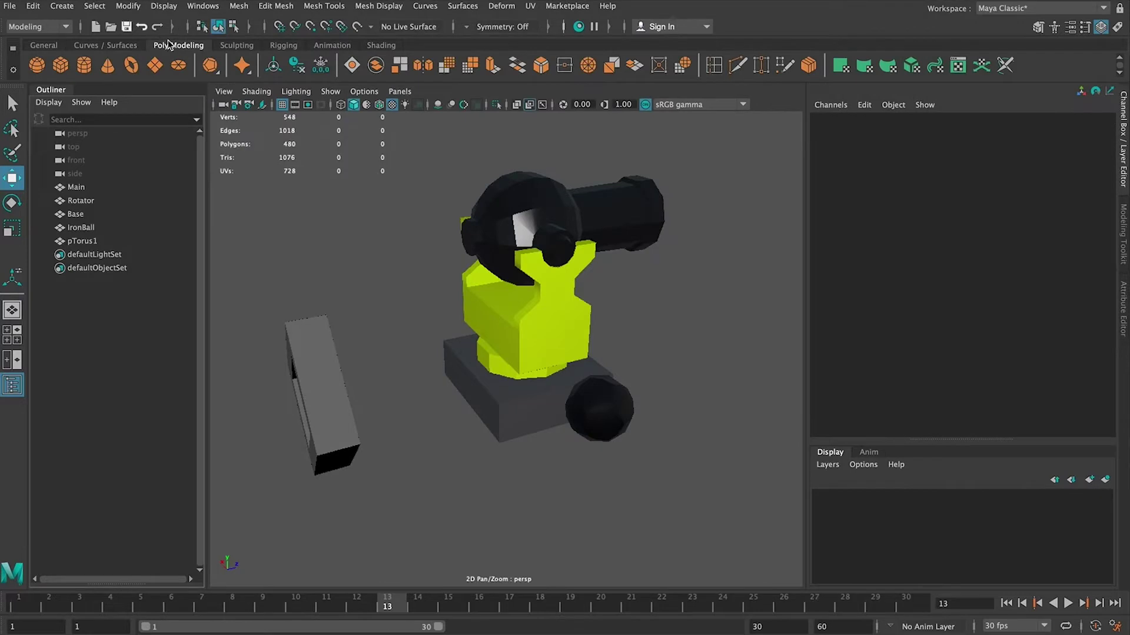
Open the attributes of the material on the iron ball and lighten the CannonBase material's base color to dark gray
scroll(553, 336, "up", 3)
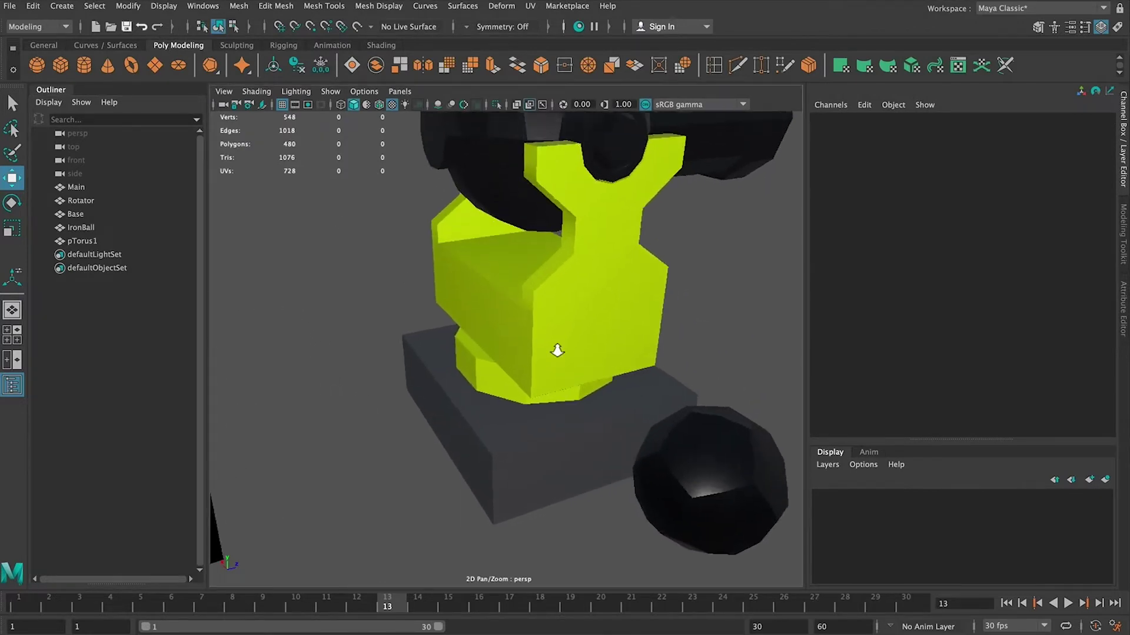
scroll(558, 351, "down", 4)
left_click_drag(550, 388, 614, 391, "alt")
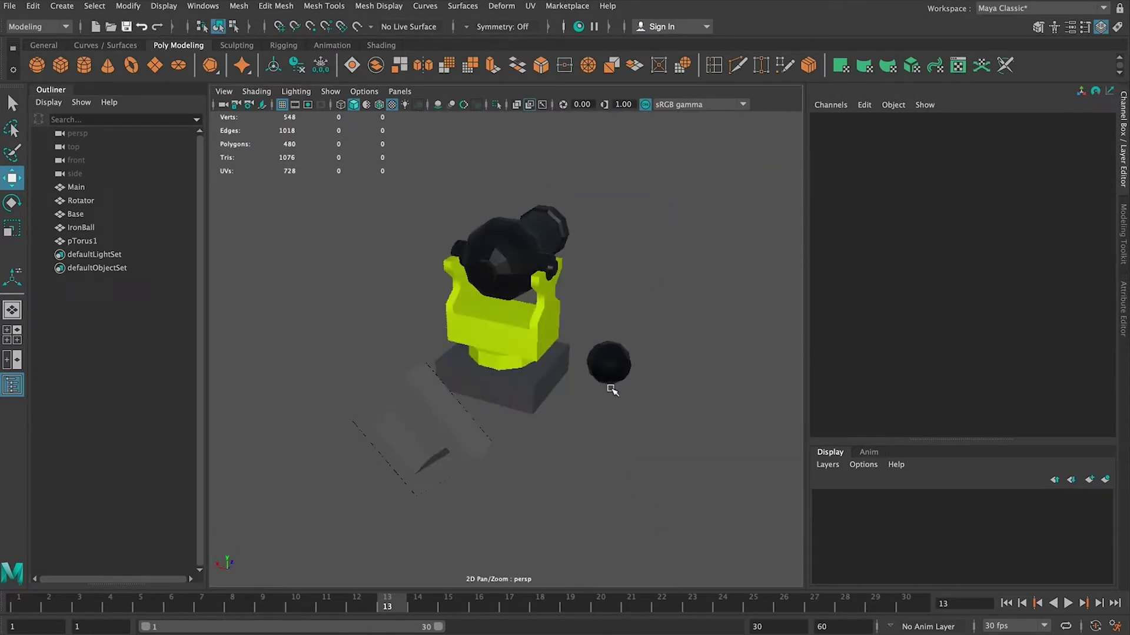
left_click(618, 365)
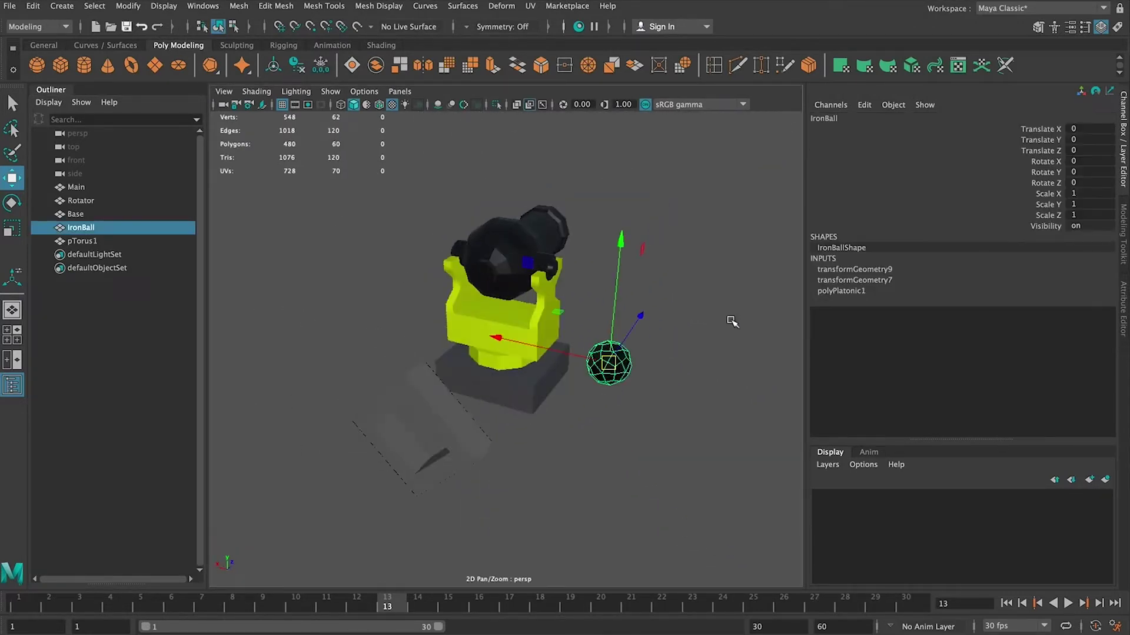
right_click(622, 369)
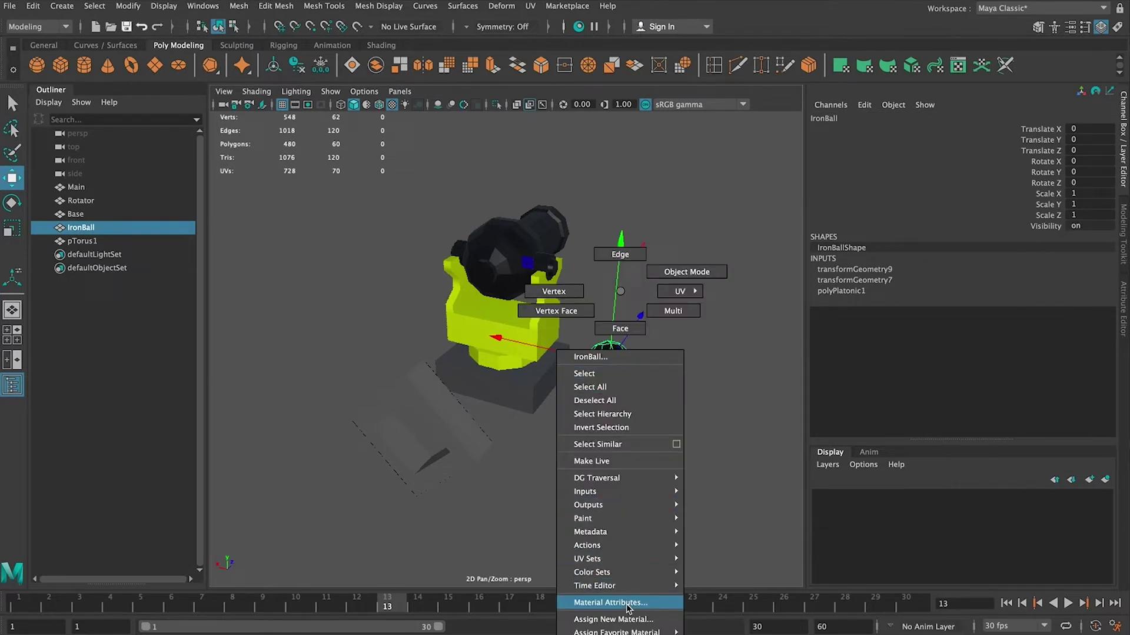
left_click(606, 602)
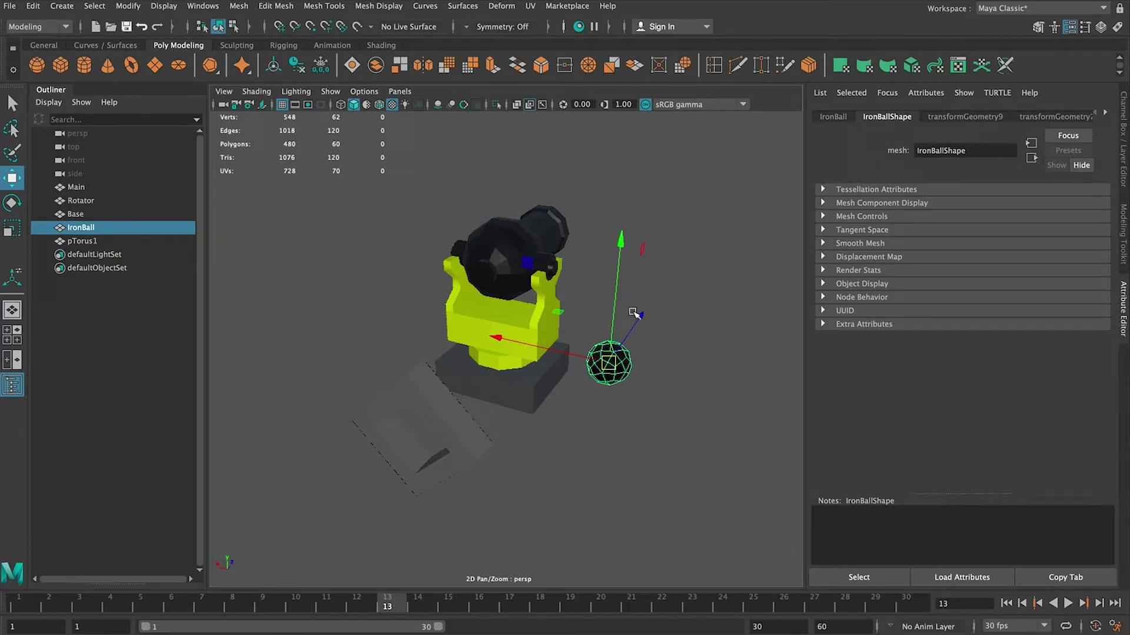
right_click(600, 360)
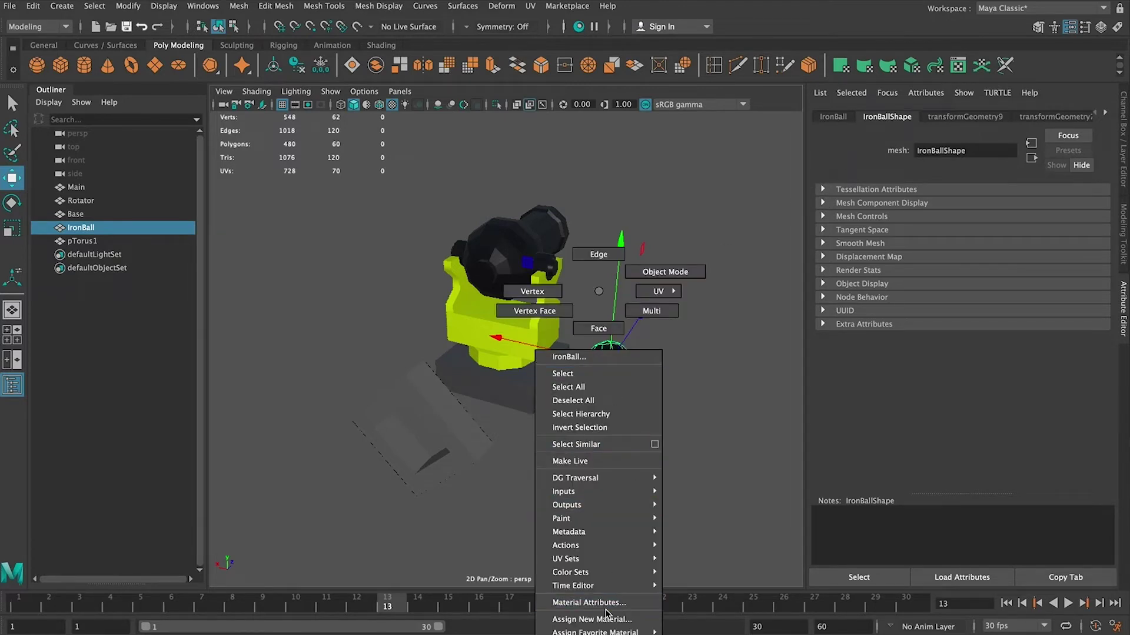
mouse_move(588, 634)
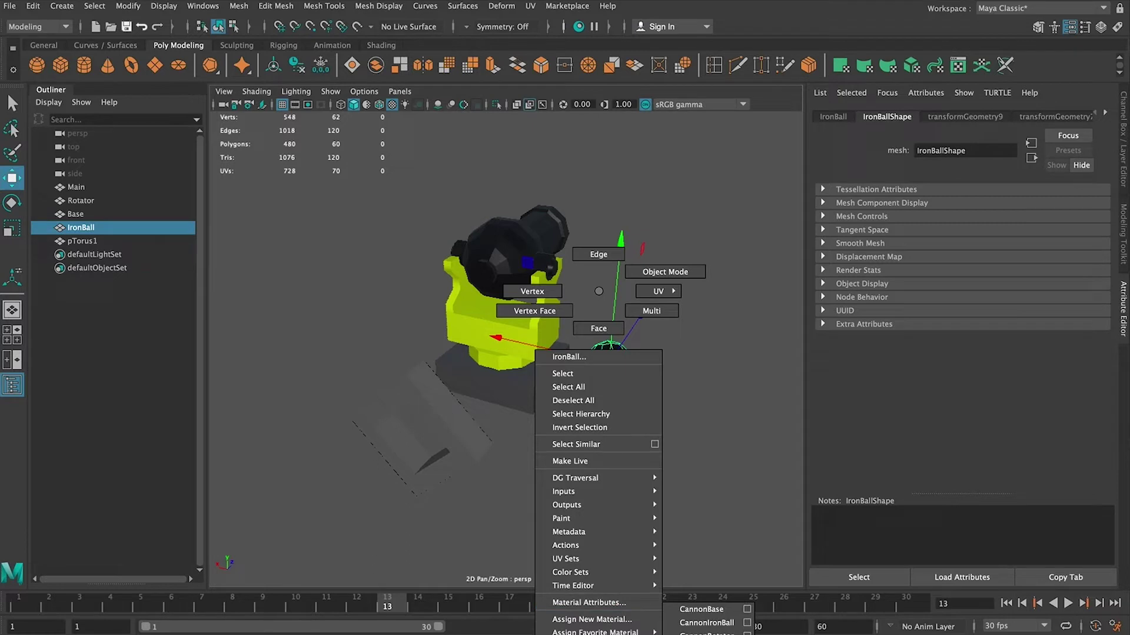
left_click(589, 603)
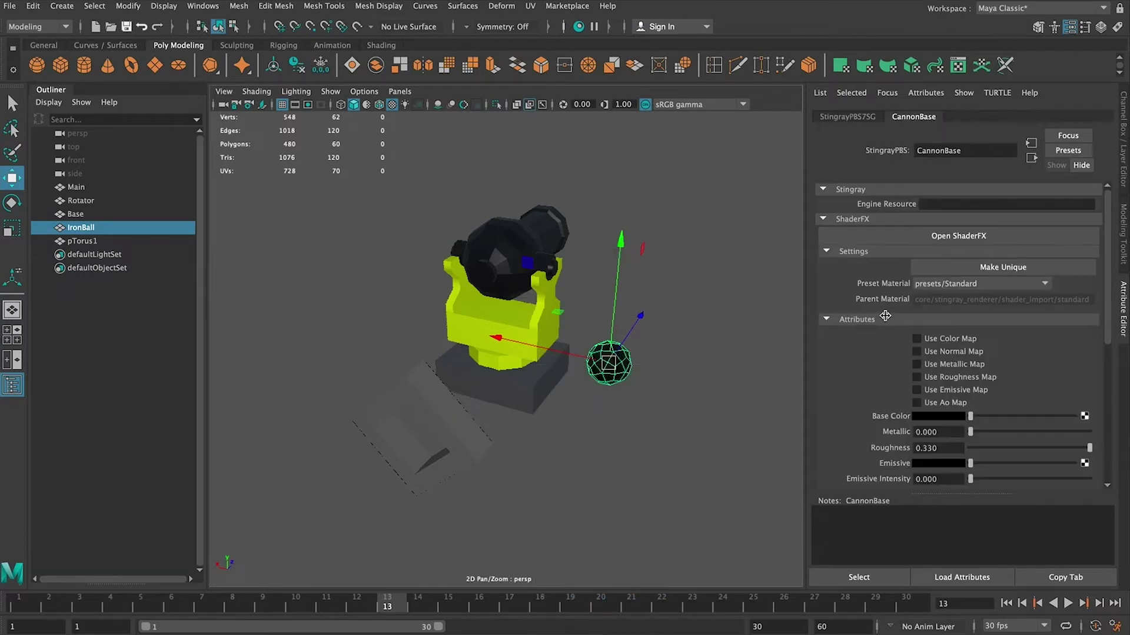
left_click_drag(970, 416, 984, 417)
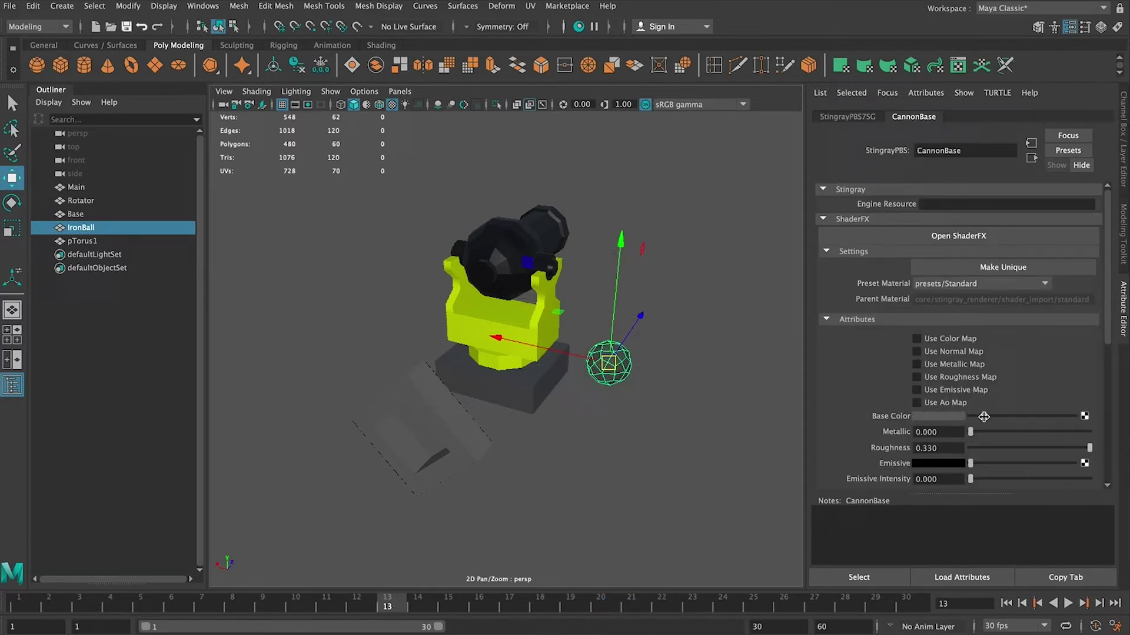
left_click(681, 416)
Create a new Stingray PBS material in the Hypershade and name it CannonArrows
left_click_drag(681, 416, 445, 405, "alt")
left_click(395, 406)
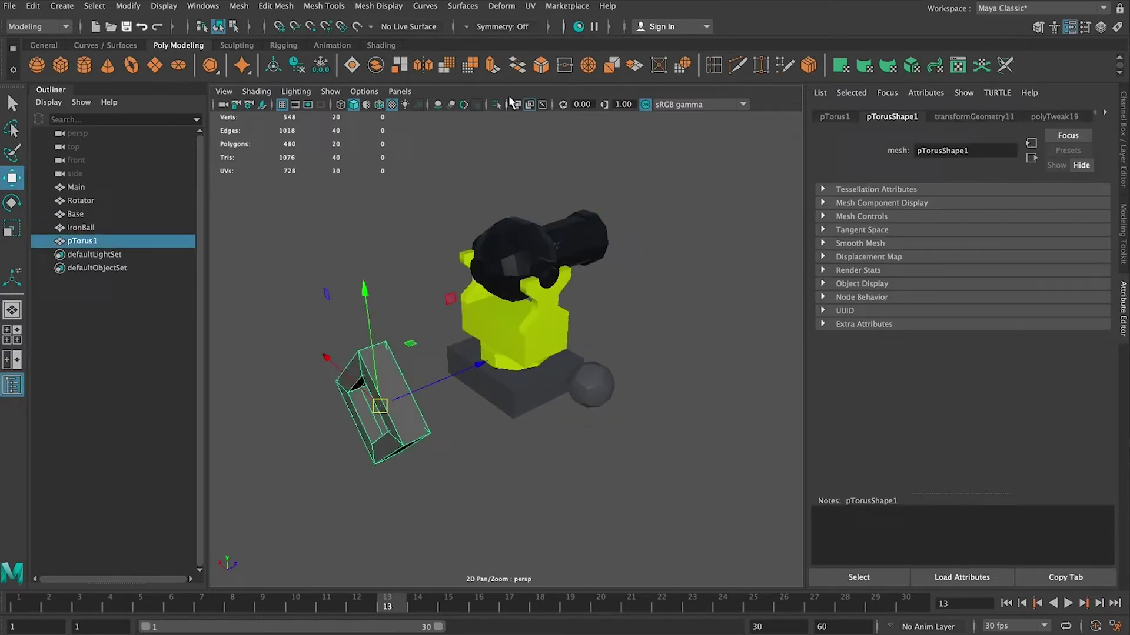
left_click(578, 27)
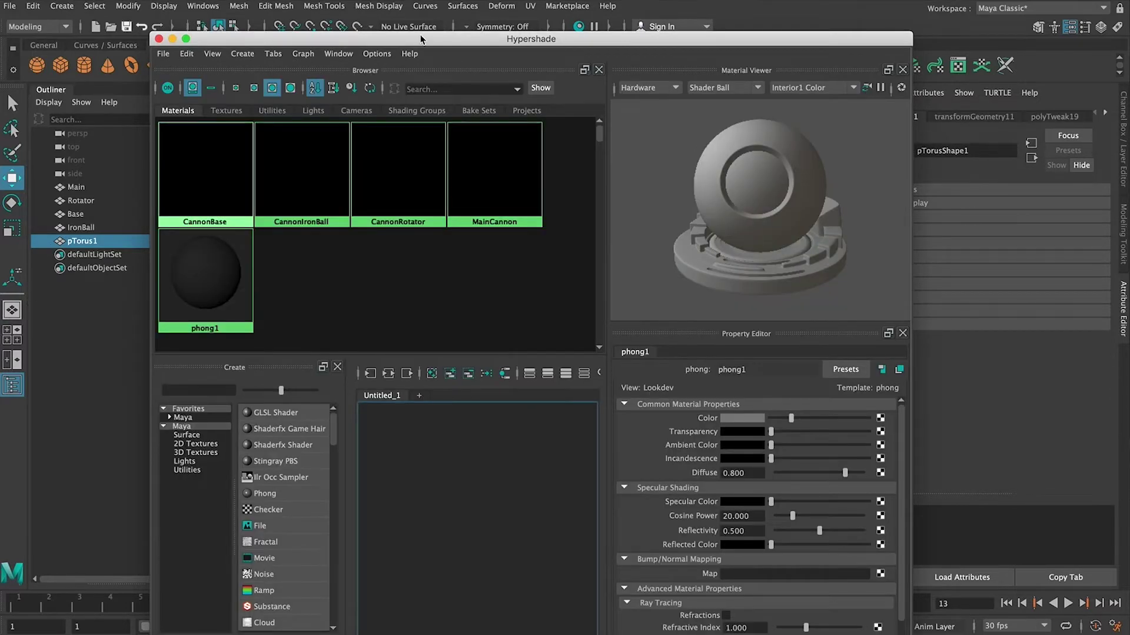
left_click_drag(422, 39, 492, 30)
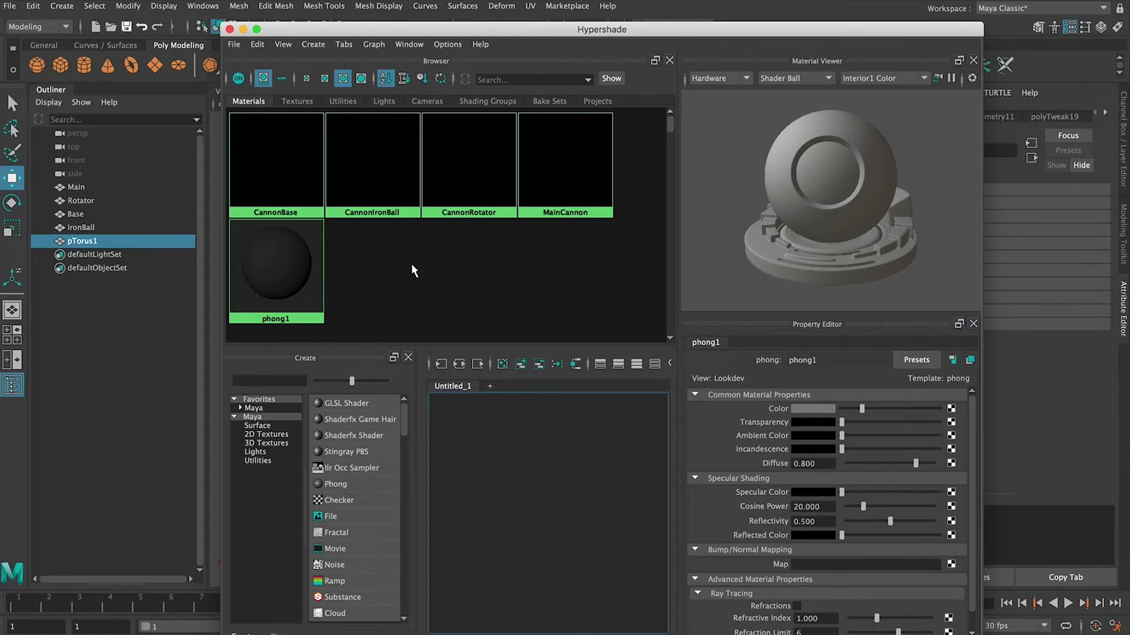
left_click(343, 451)
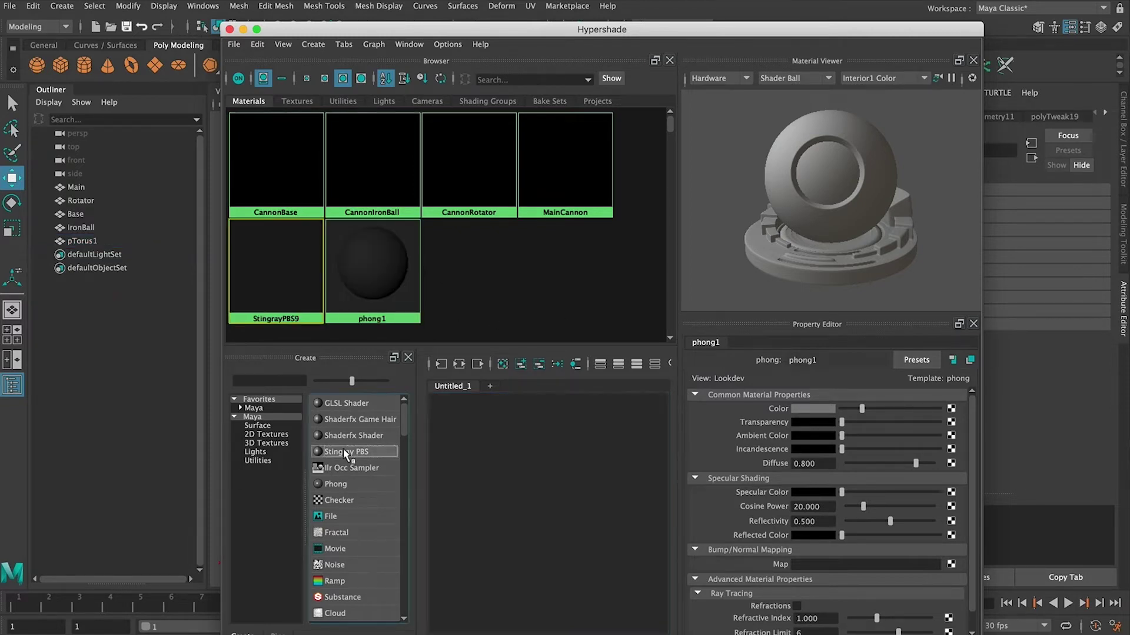
double_click(822, 359)
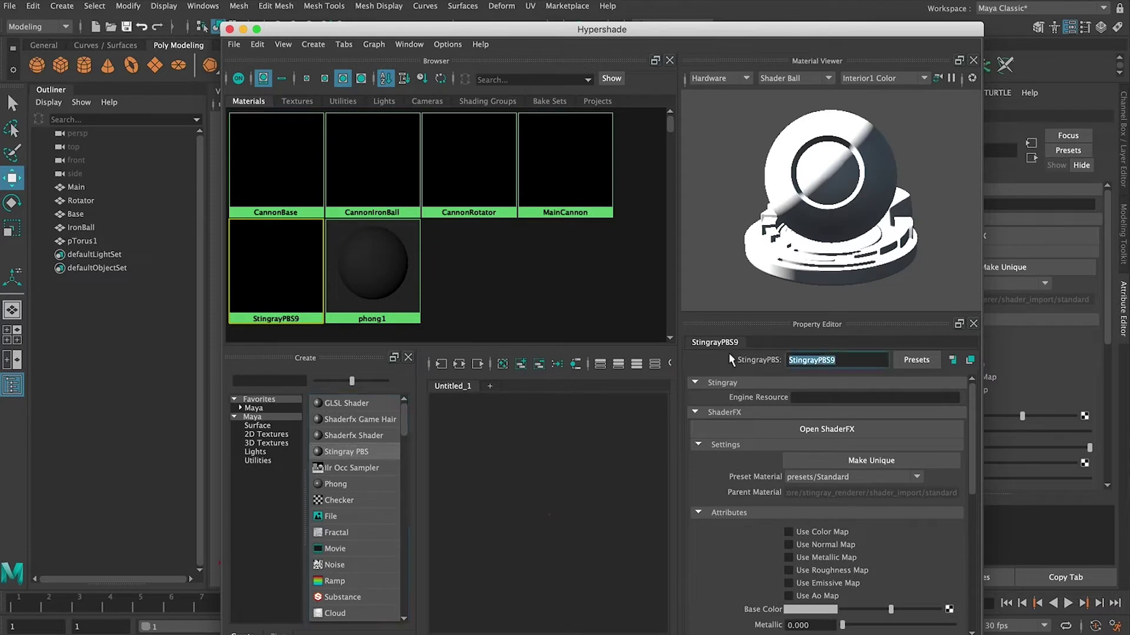
type("Arrows")
key("super+a")
key("Left")
type("Cannon")
key("Return")
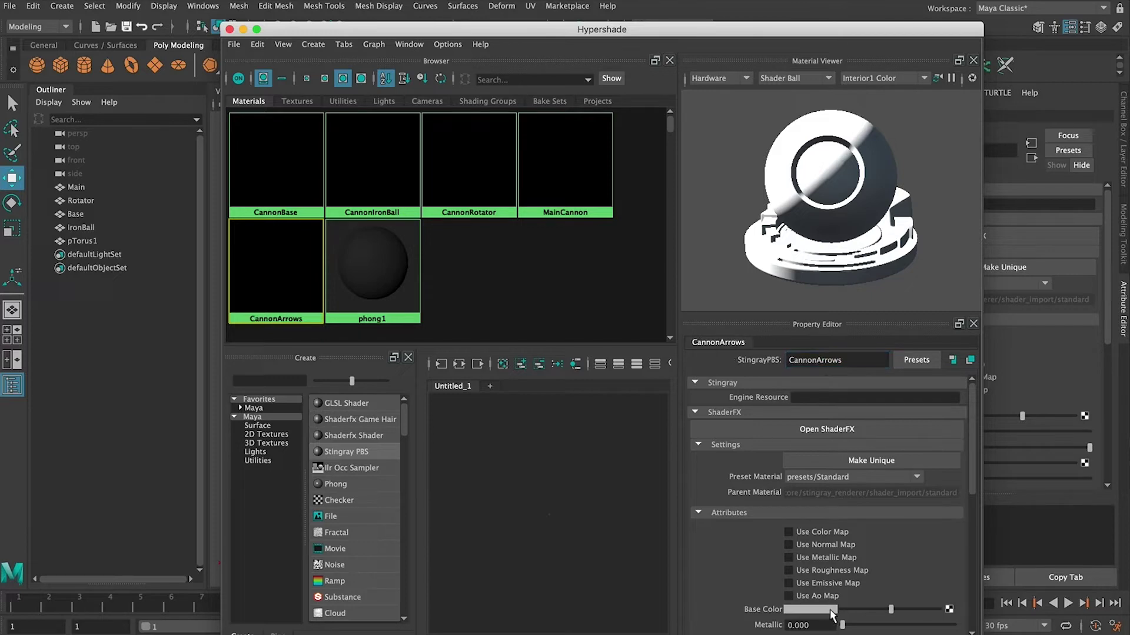
Set the CannonArrows material's base color to white and close the Hypershade
left_click(829, 611)
left_click(912, 615)
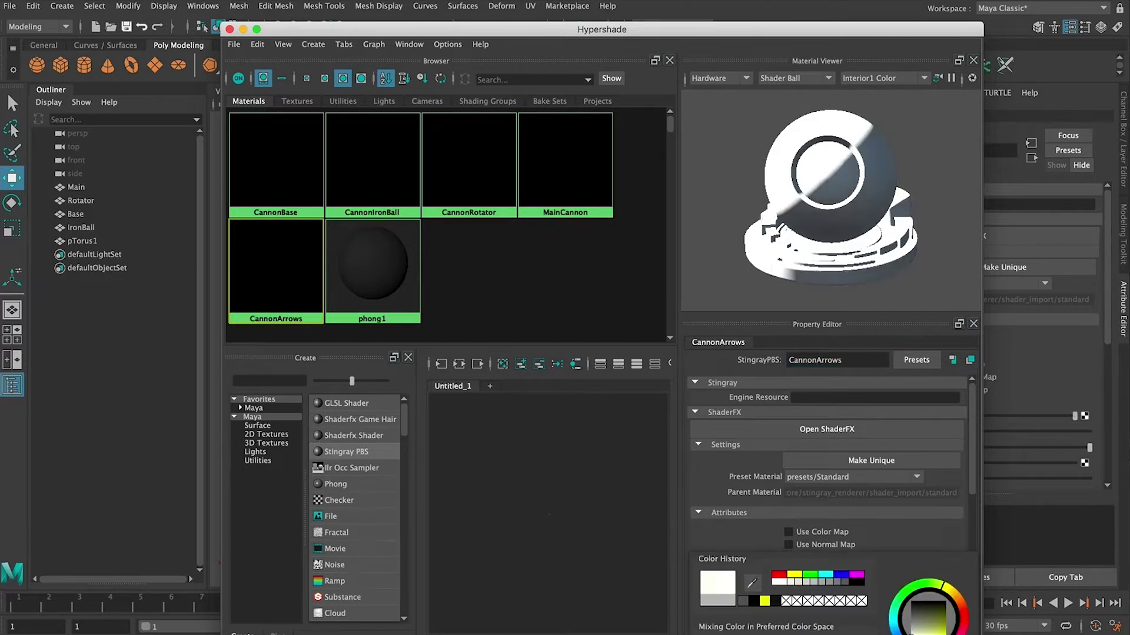
left_click(229, 29)
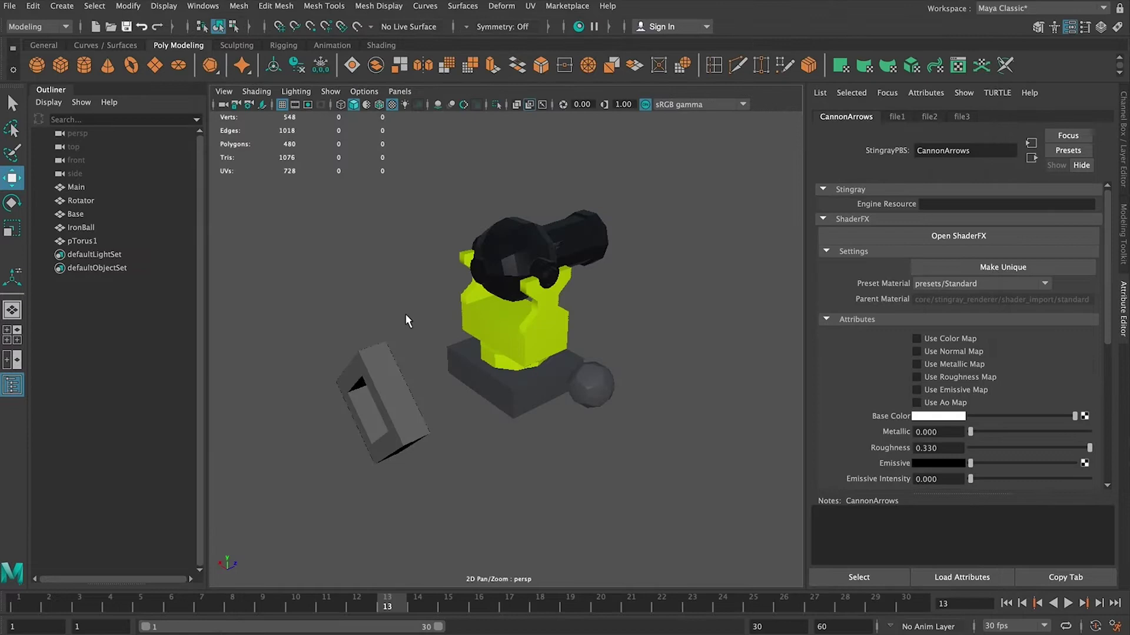
Assign the existing CannonArrows material to the pTorus1 object beside the cannon
left_click(662, 371)
left_click(396, 392)
right_click_drag(396, 392, 500, 596)
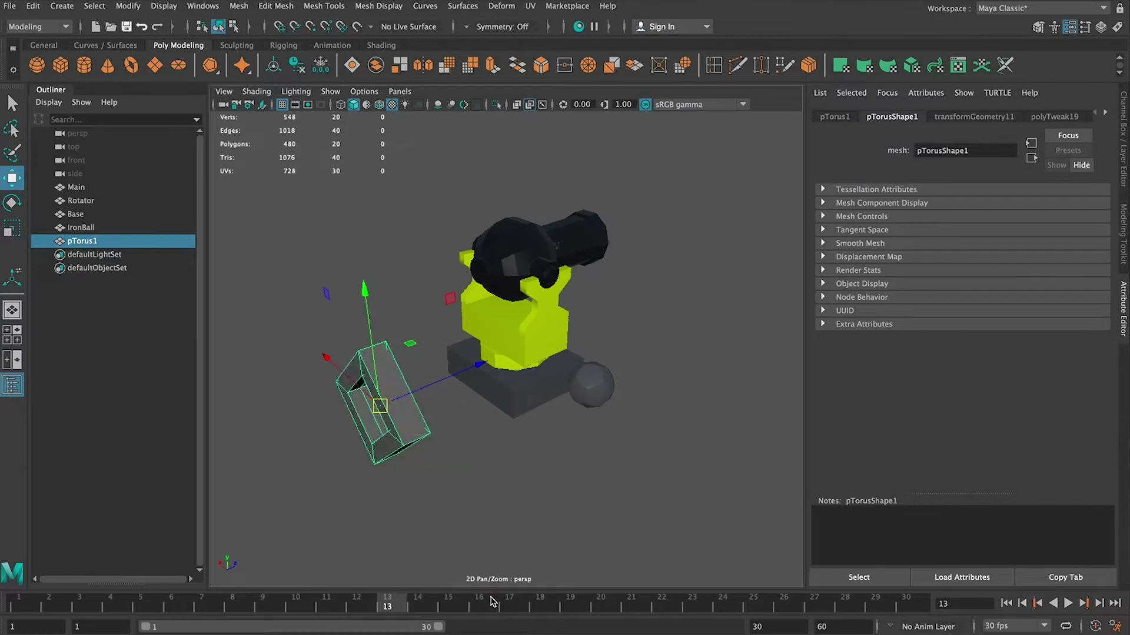
left_click(561, 492)
left_click_drag(628, 436, 585, 439, "alt")
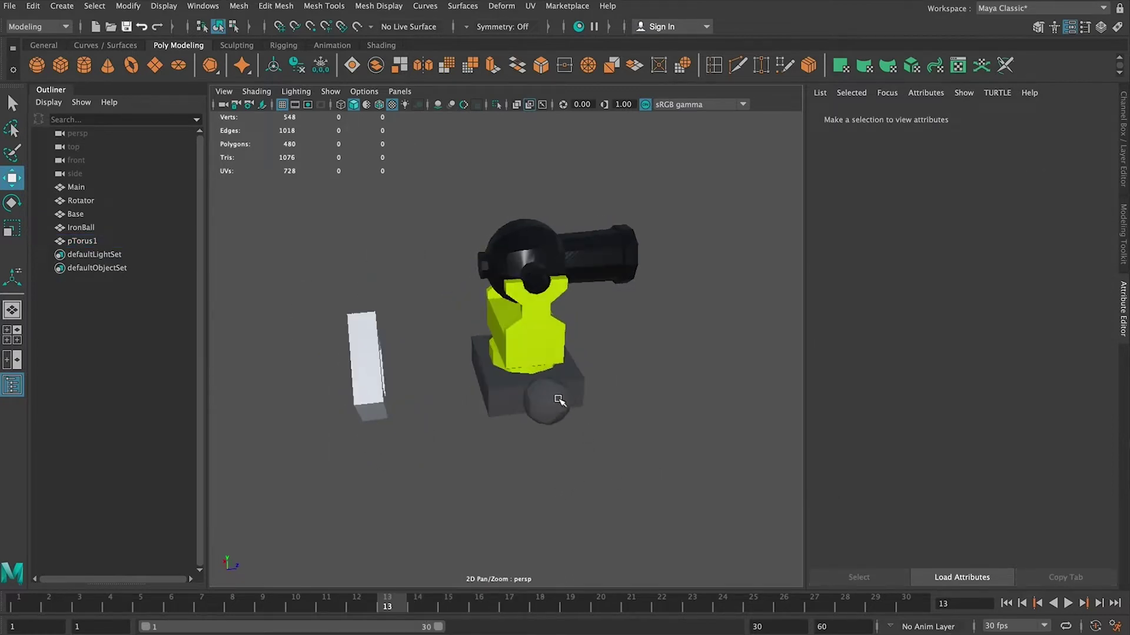
Assign the existing CannonIronBall material to the IronBall object
left_click(556, 401)
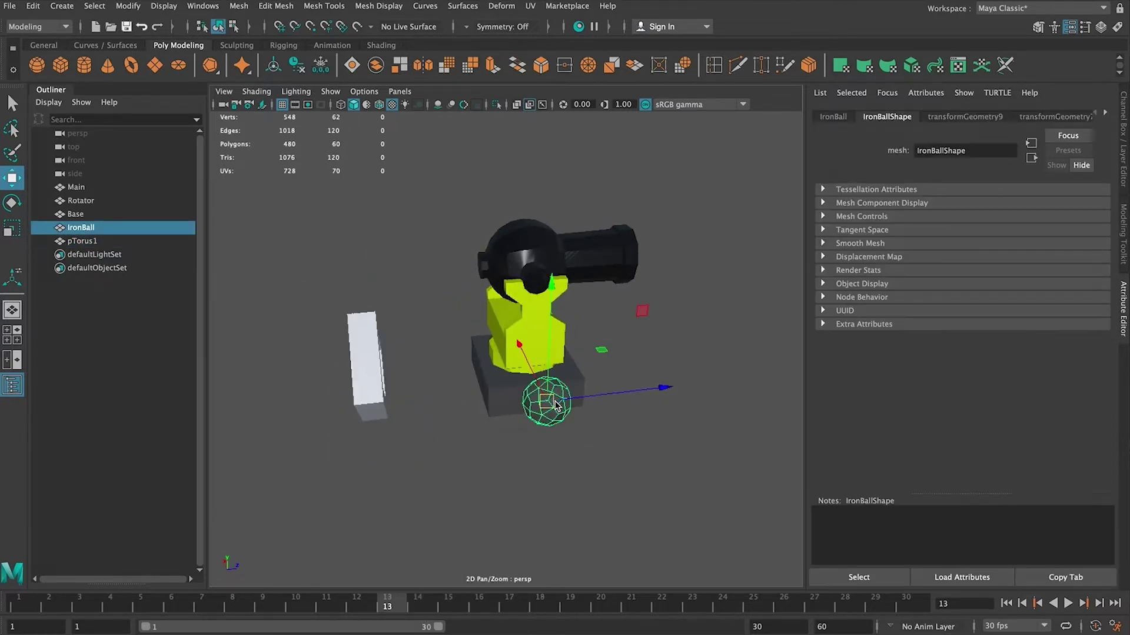
right_click(556, 403)
mouse_move(553, 634)
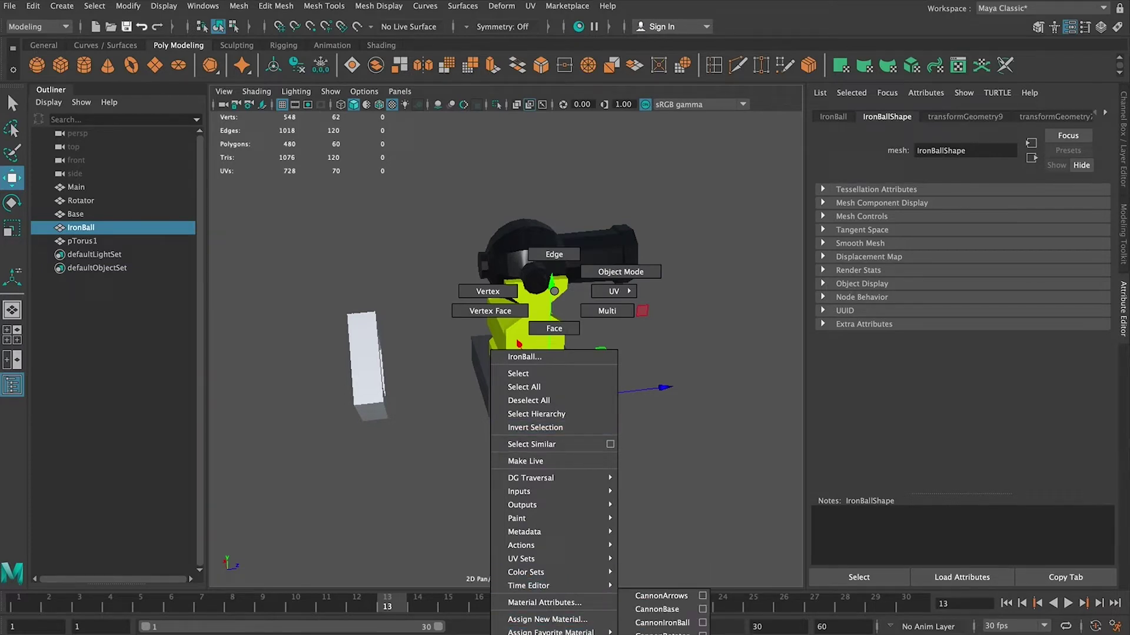
left_click(656, 622)
left_click(671, 411)
Assign the existing CannonBase material to the Base part and the CannonRotator material to the Rotator part
left_click_drag(537, 404, 553, 398, "alt")
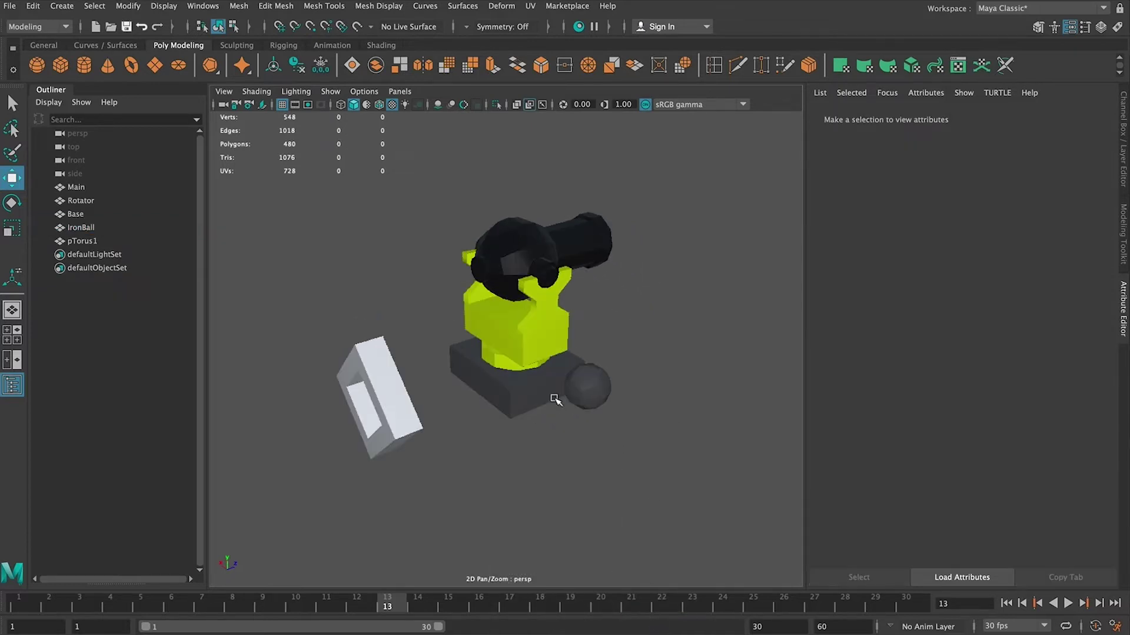
left_click(554, 398)
right_click_drag(540, 393, 645, 609)
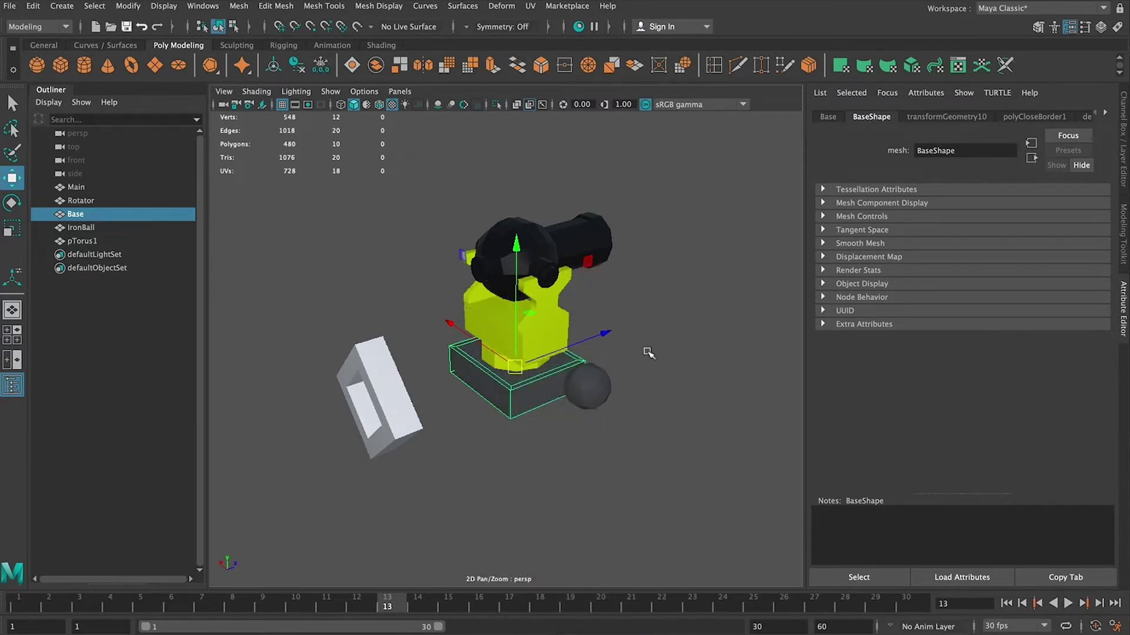
left_click(648, 352)
left_click(542, 293)
right_click_drag(542, 291, 647, 633)
left_click(696, 379)
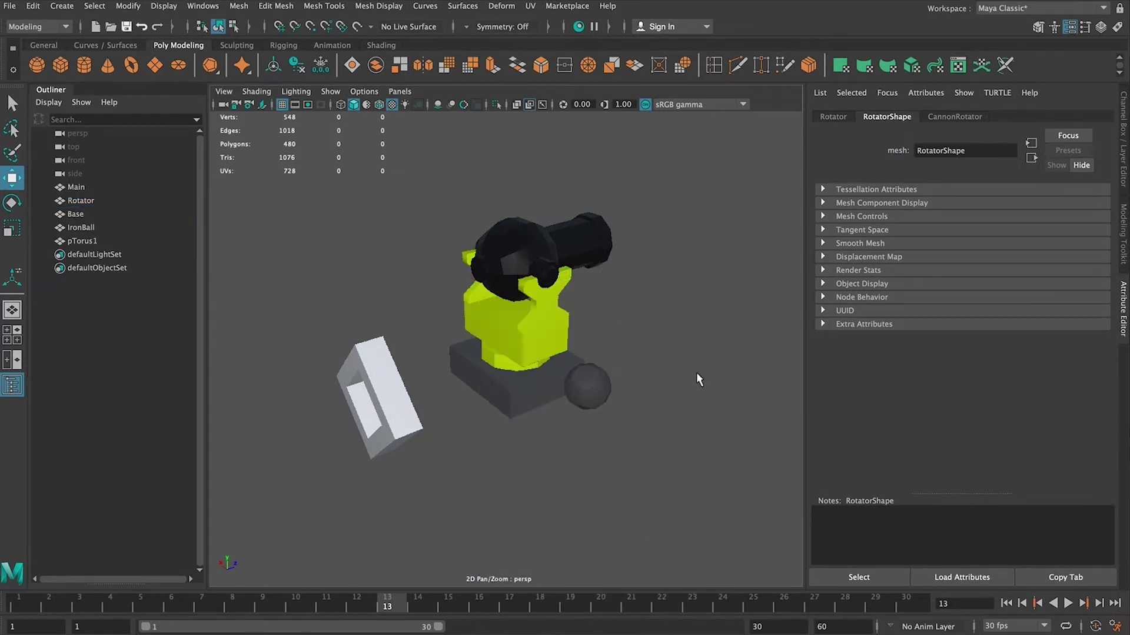
Assign the existing CannonBase material to the cannon's Main part
left_click(563, 250)
right_click_drag(562, 250, 653, 609)
left_click(666, 390)
left_click_drag(671, 310, 594, 355, "alt")
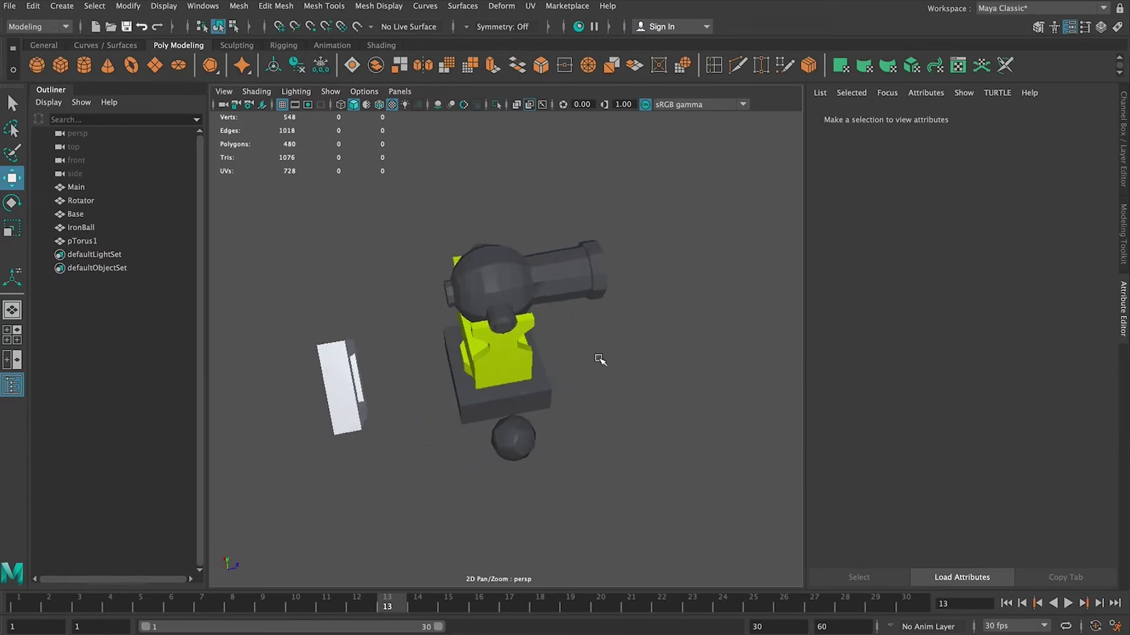
Open the CannonBase material's attributes from the Main part and darken its base color slightly
left_click(546, 281)
left_click_drag(546, 281, 625, 314, "alt")
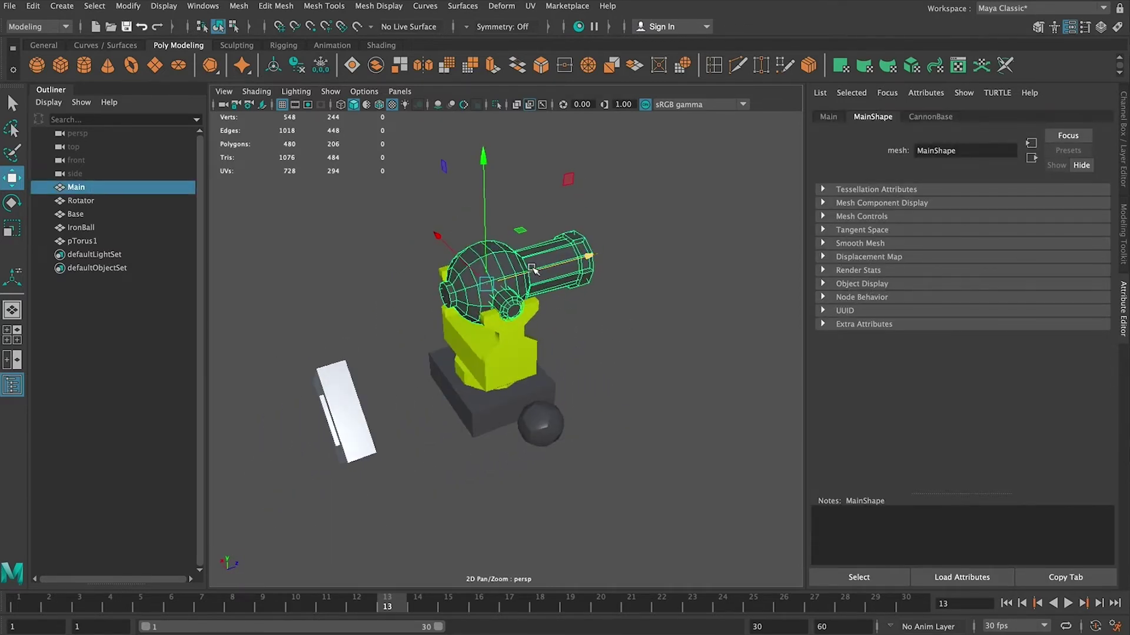
right_click_drag(530, 269, 542, 581)
left_click_drag(980, 419, 976, 417)
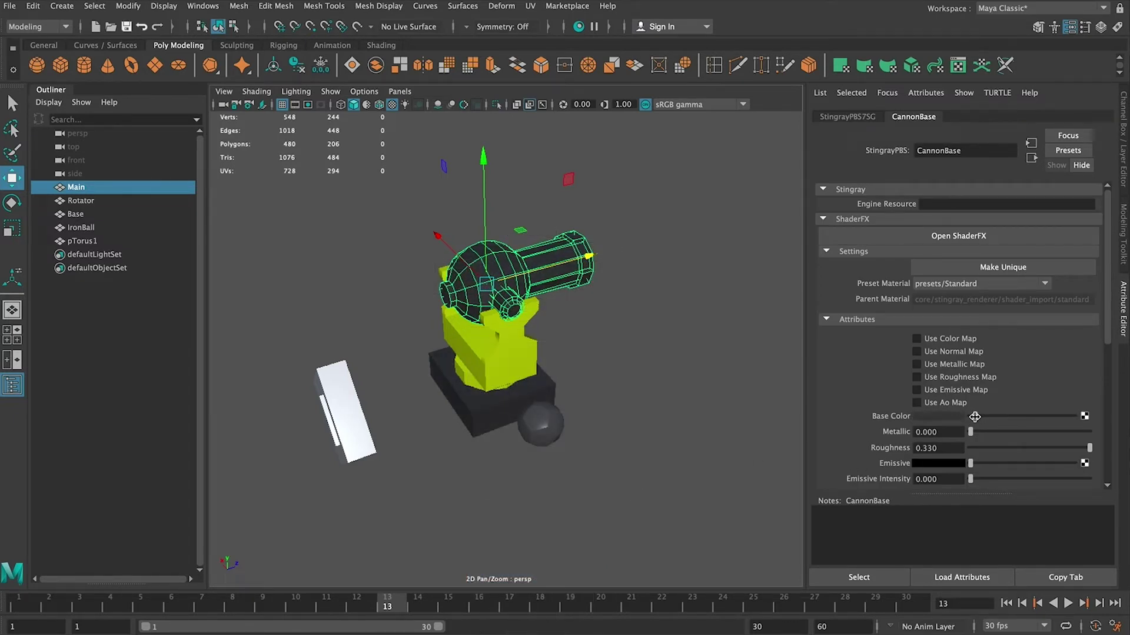
left_click(705, 396)
Assign the existing MainCannon material to the cannon's Main part
left_click(557, 275)
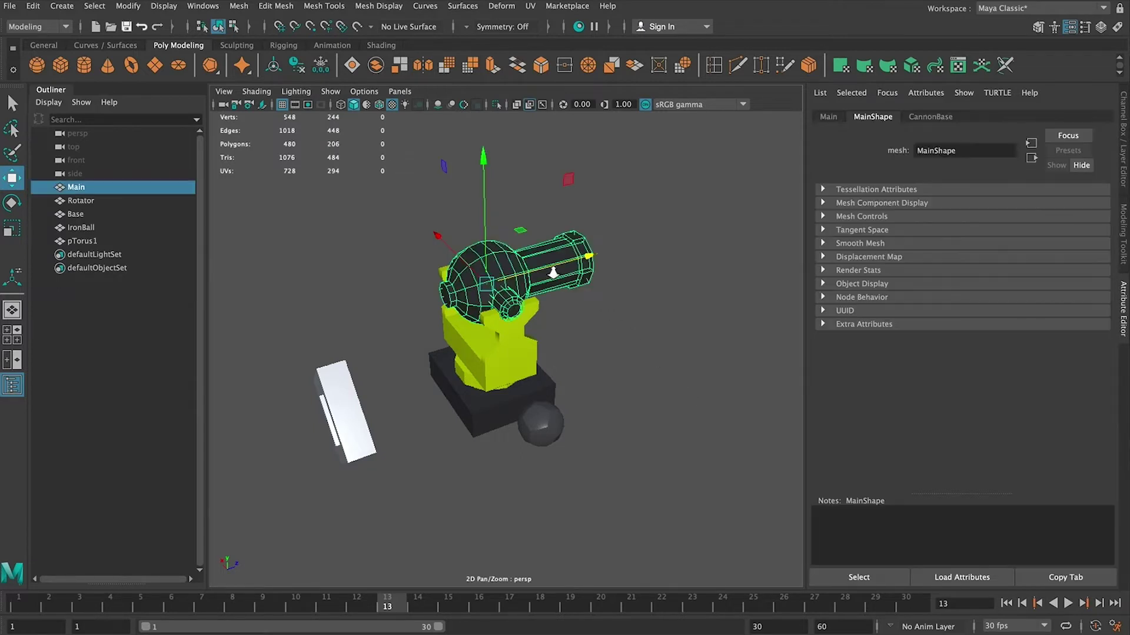
right_click(555, 274)
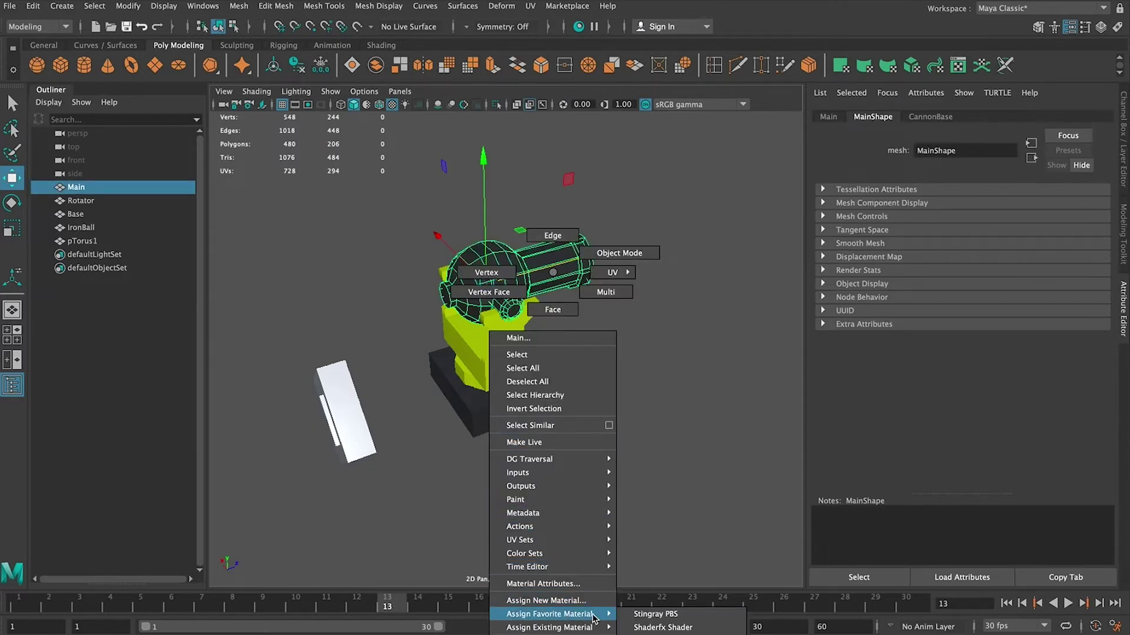
mouse_move(592, 627)
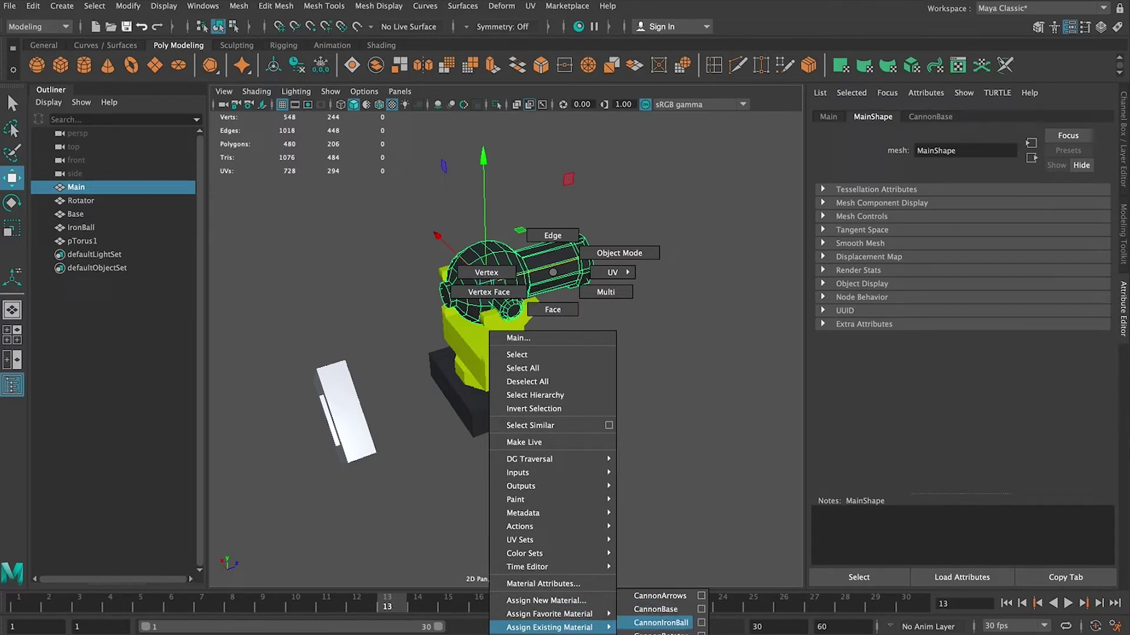
left_click(660, 634)
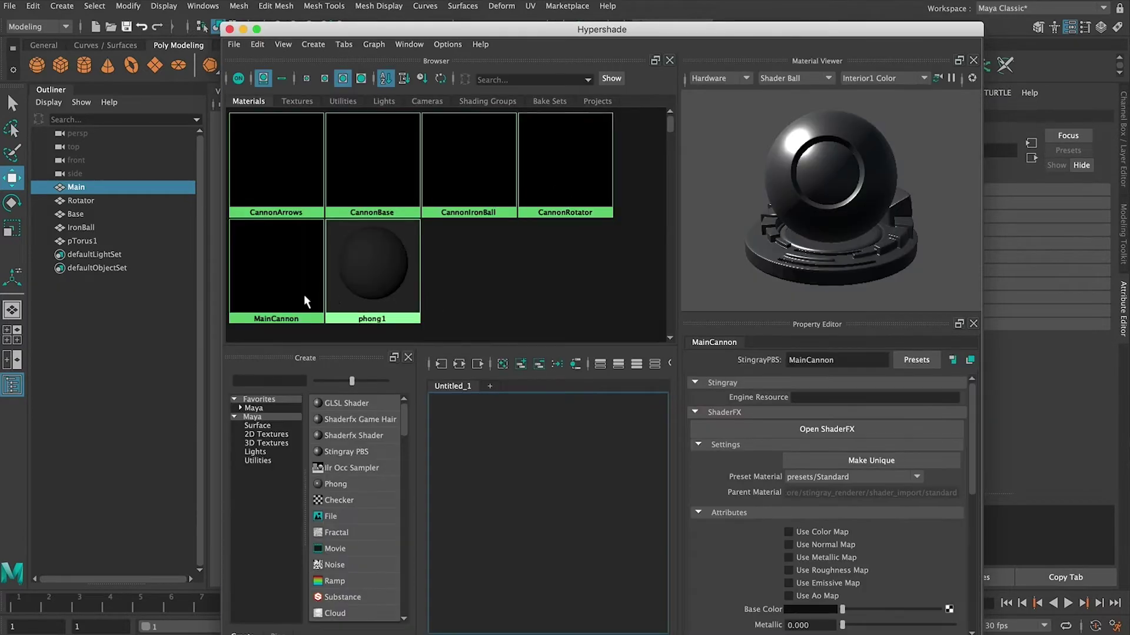
Rename the MainCannon material as CannonMain in the Hypershade and close the Hypershade
left_click(262, 300)
double_click(840, 360)
type("CannonMain")
key("Return")
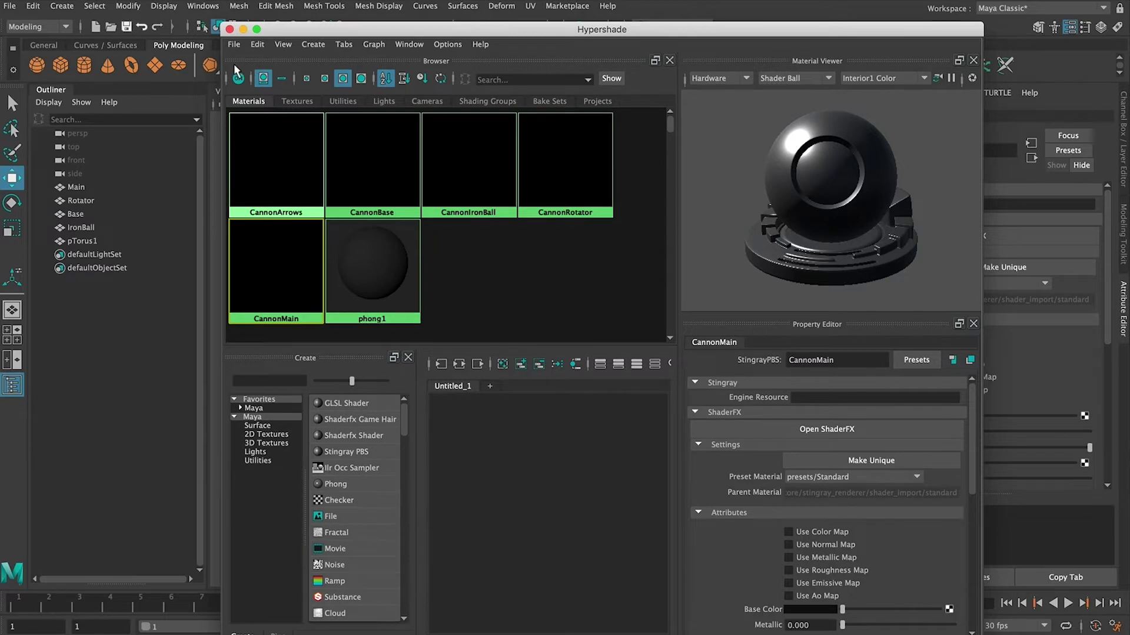
left_click(229, 28)
Examine the recolored cannon up close from several angles and select its Base part
left_click(574, 384)
scroll(573, 383, "up", 6)
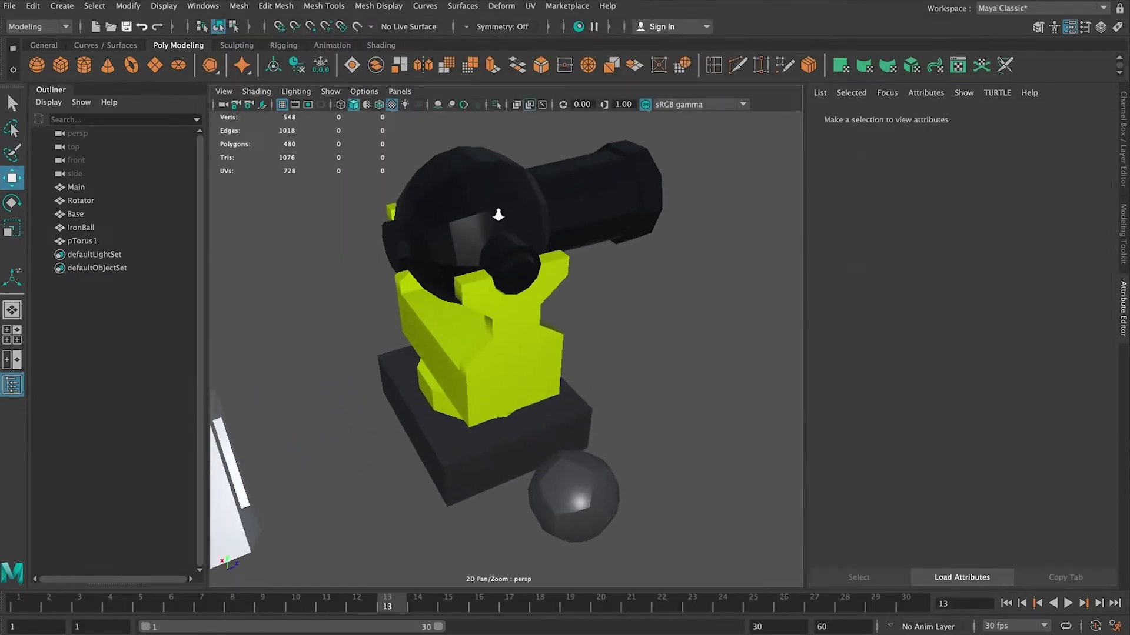
left_click_drag(605, 390, 537, 331, "alt")
left_click_drag(450, 345, 529, 450, "alt")
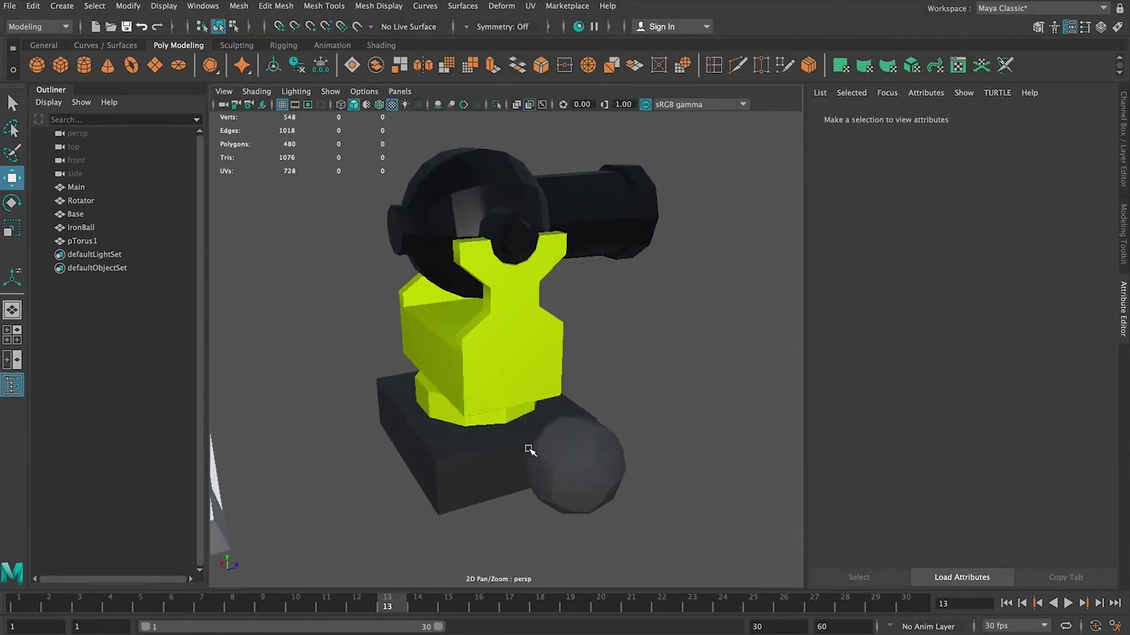
left_click(532, 454)
left_click(494, 461)
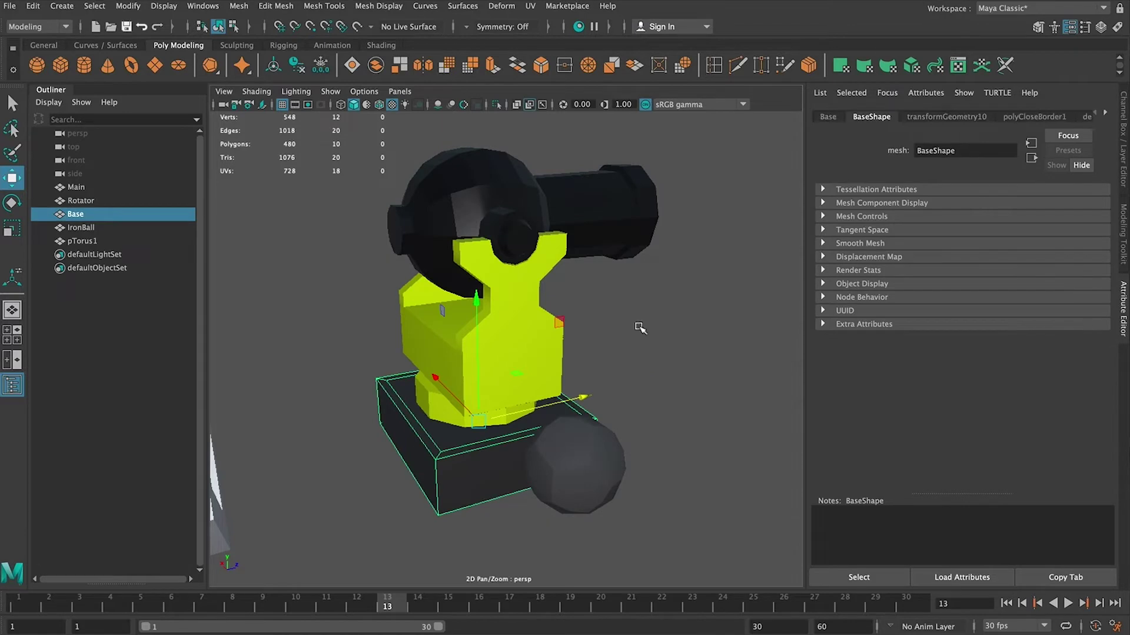
Open the CannonBase material's attributes from the Base part and darken its base color to nearly black
right_click(482, 291)
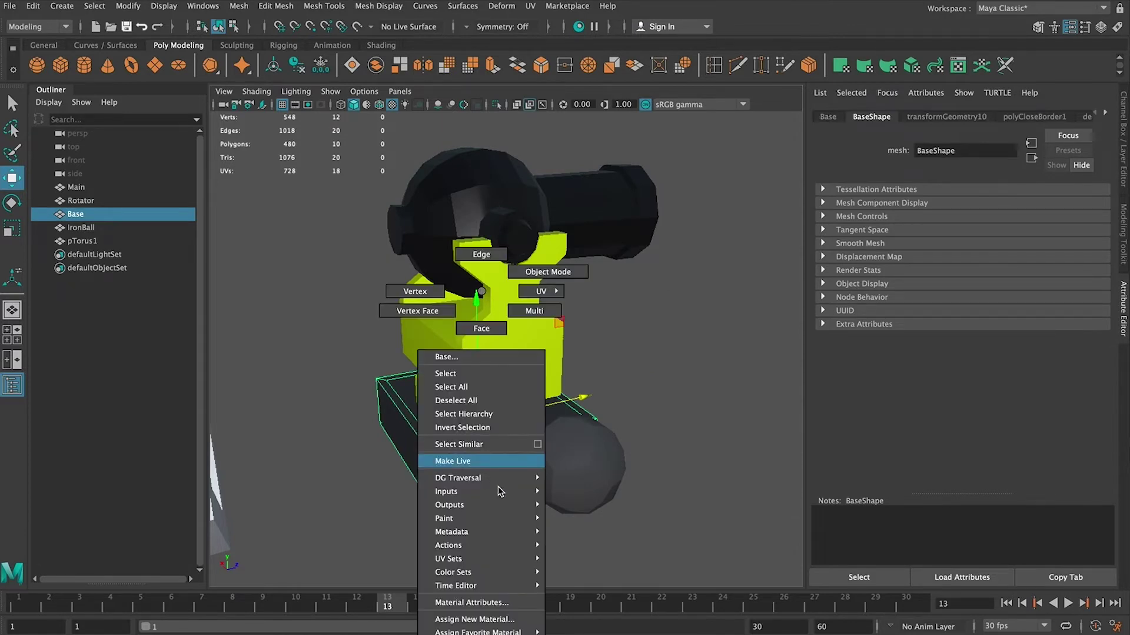
mouse_move(478, 631)
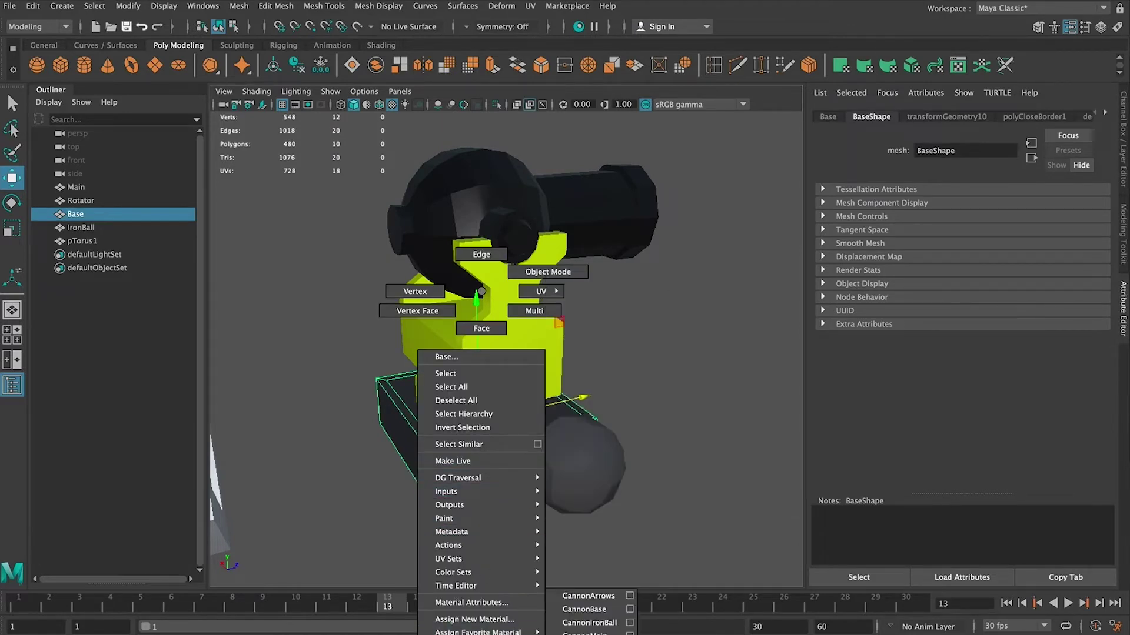
left_click(506, 602)
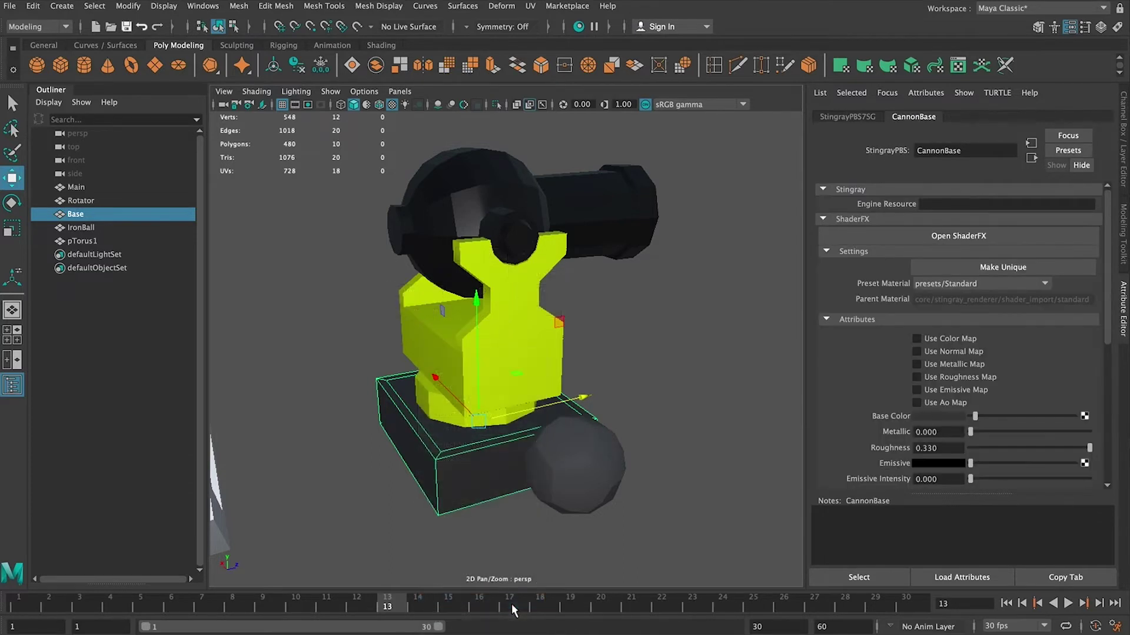
left_click_drag(976, 416, 968, 416)
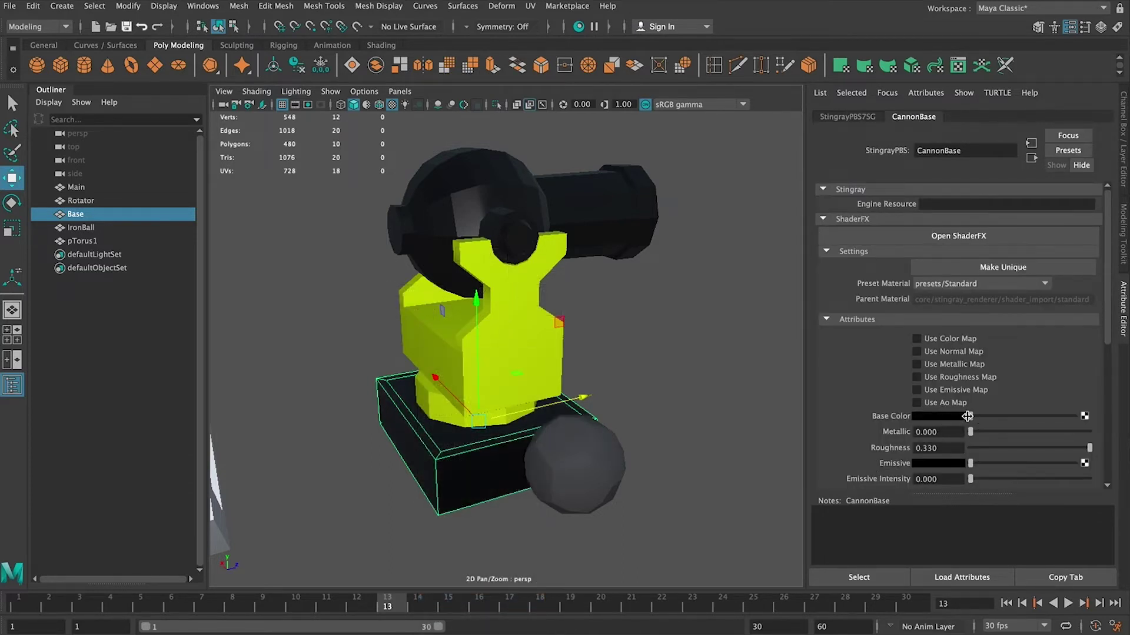
left_click(718, 341)
Open the CannonMain material's attributes from the Main part and adjust its base color slightly
left_click(588, 200)
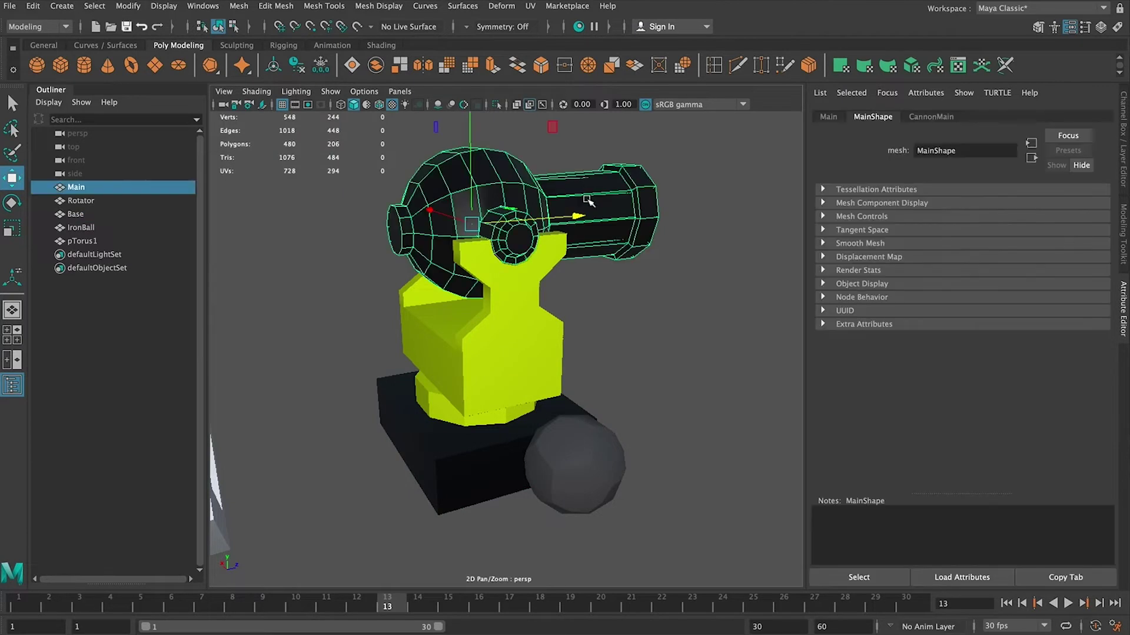
right_click(587, 201)
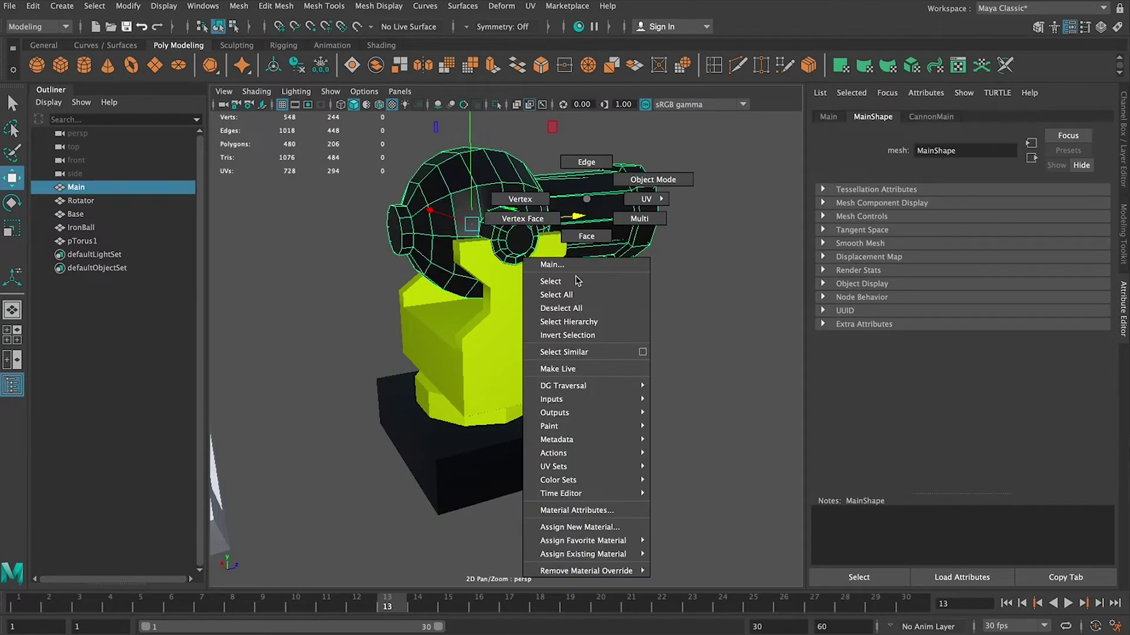
left_click(596, 511)
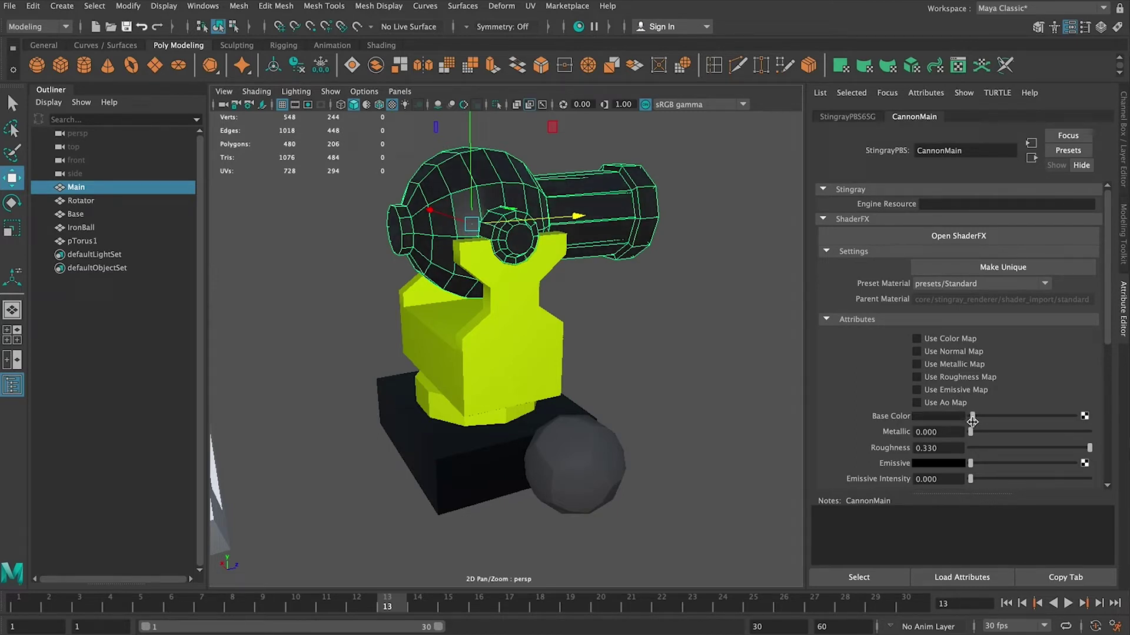
left_click(682, 330)
Move the iron ball farther away from the cannon's base and select the Rotator part
left_click_drag(682, 329, 631, 312, "alt")
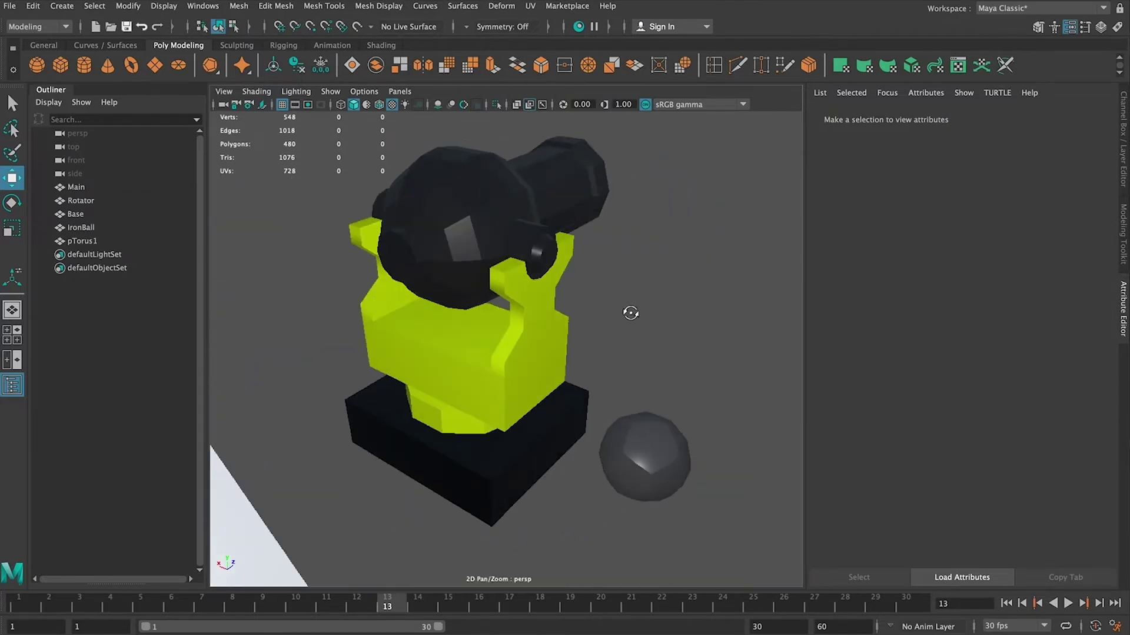
left_click_drag(635, 411, 533, 410, "alt")
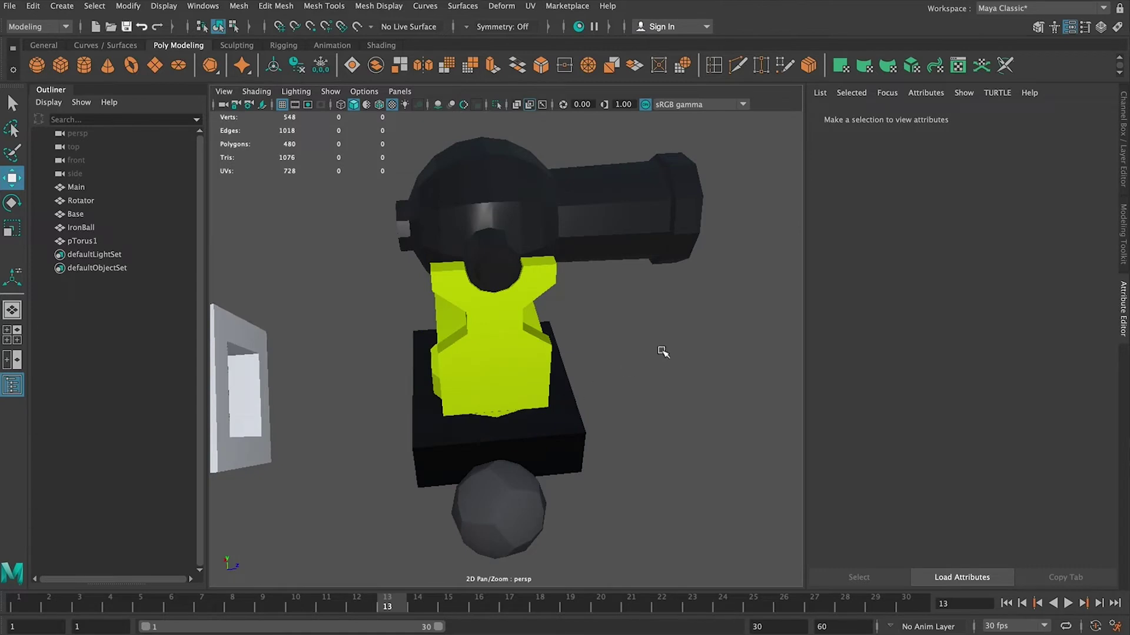
left_click_drag(518, 373, 612, 353, "alt")
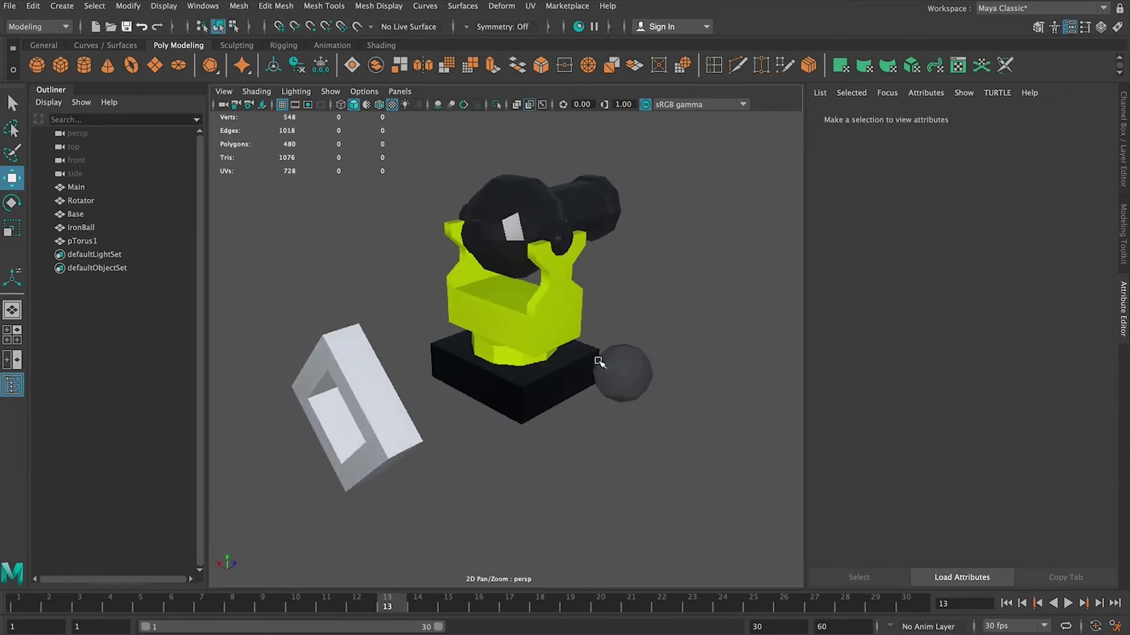
left_click(616, 366)
middle_click_drag(596, 315, 596, 340)
left_click_drag(543, 373, 583, 383)
left_click(645, 297)
mouse_move(646, 297)
left_mouse_down("alt")
mouse_move(519, 325)
mouse_move(655, 317)
left_mouse_up("alt")
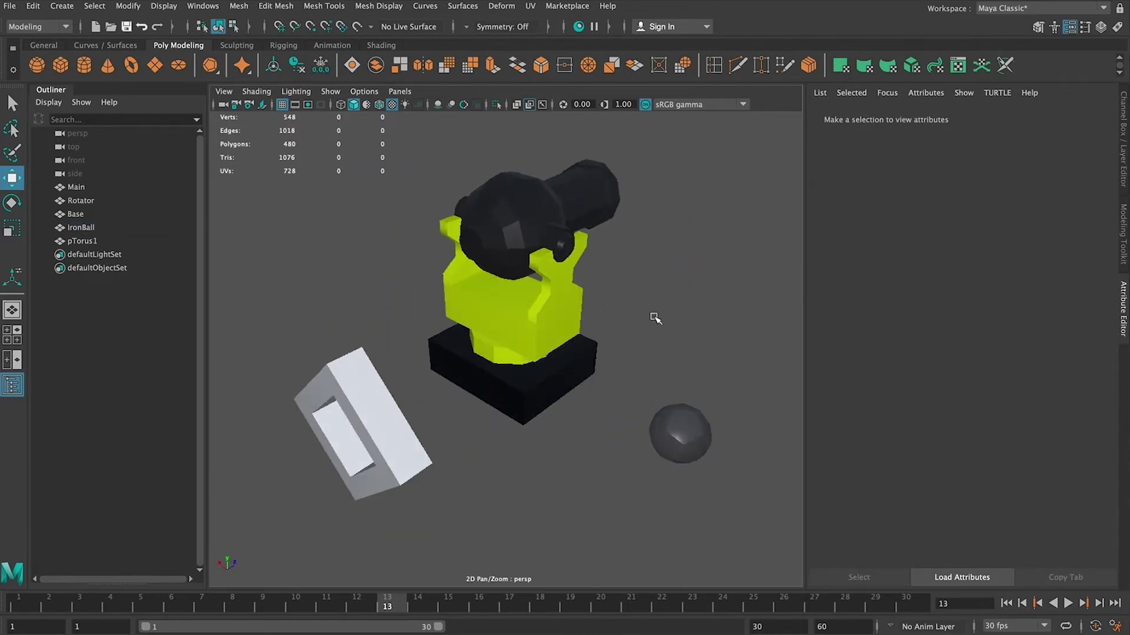
left_click(584, 322)
left_click_drag(584, 322, 610, 314, "alt")
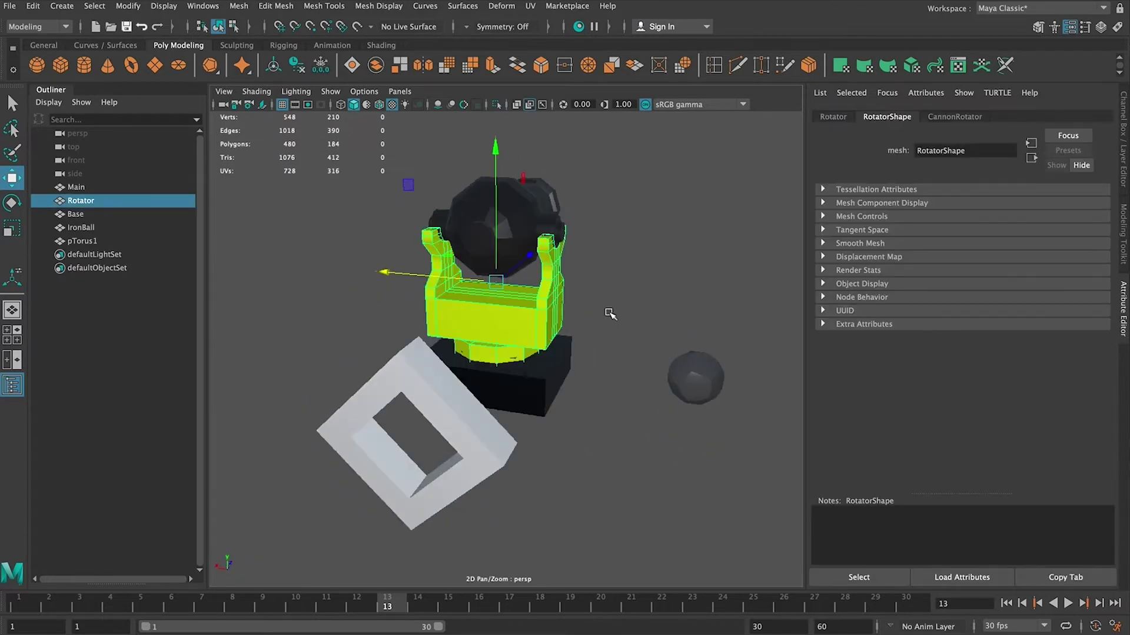
Switch to Unity and open the Cannon prefab from the DemoProps scene hierarchy
key("super+Tab")
key("super+shift+Tab")
key("super+Tab")
left_click(609, 316)
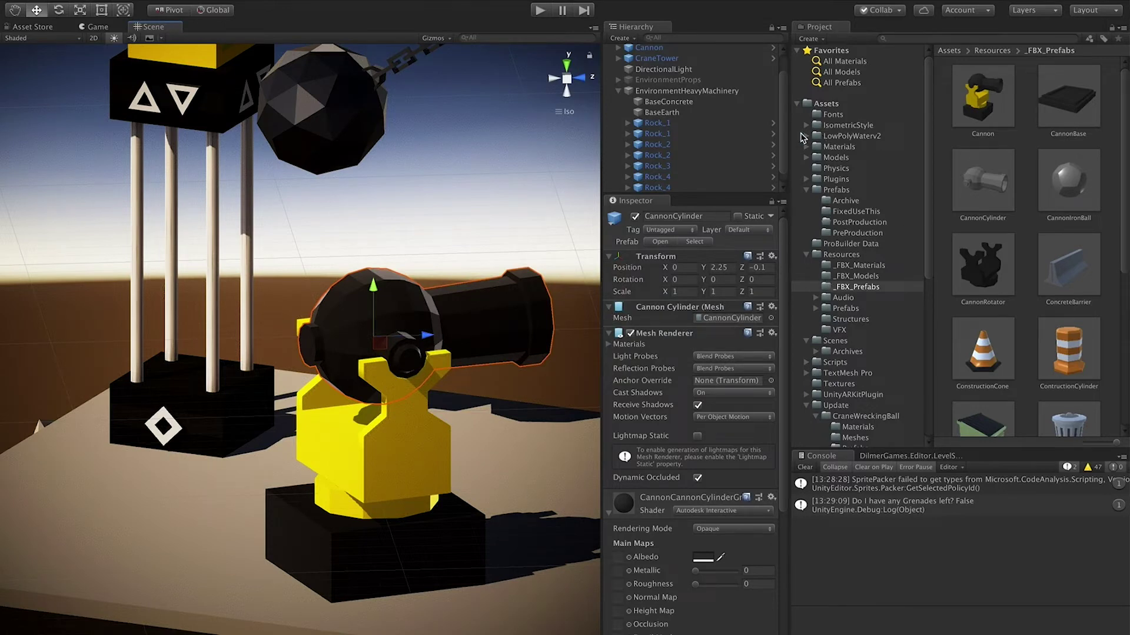
left_click(649, 59)
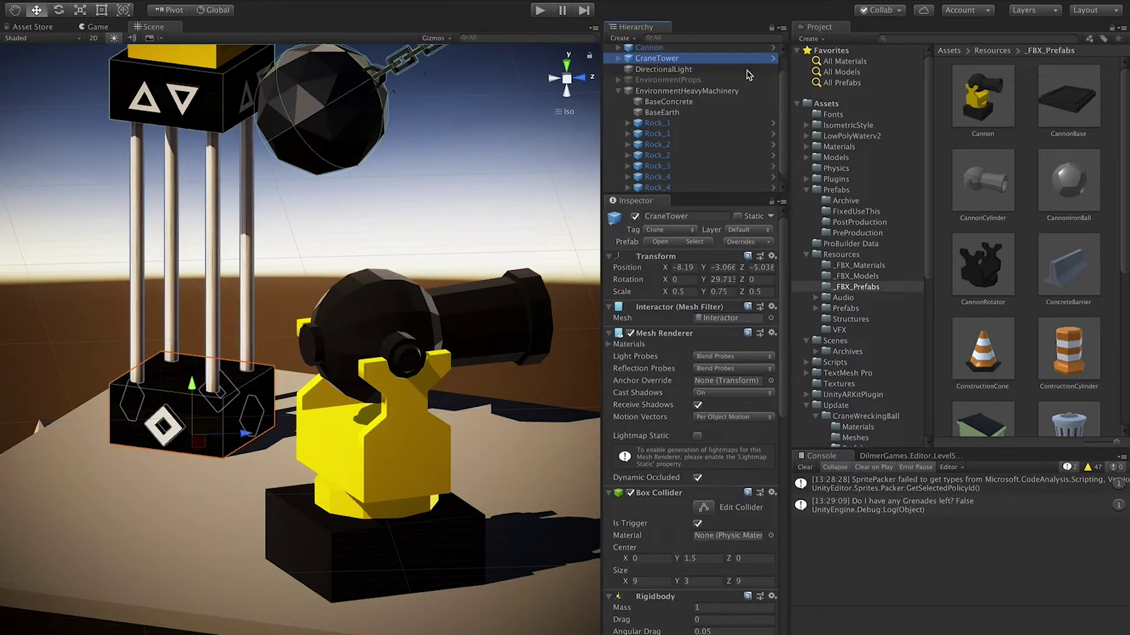
scroll(749, 75, "up", 2)
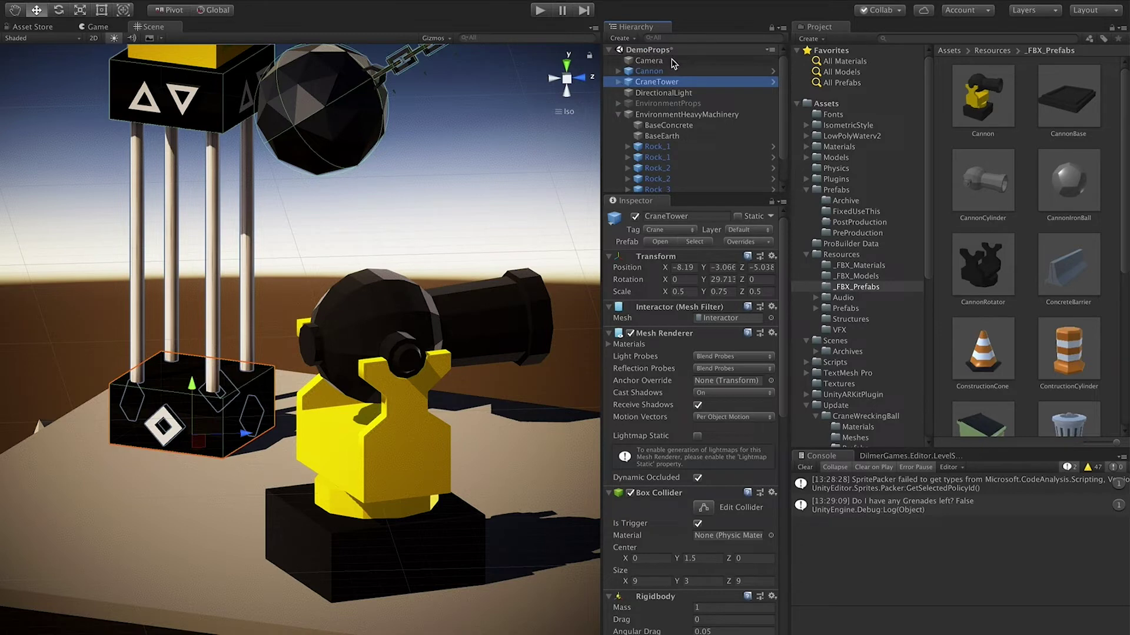
left_click(702, 71)
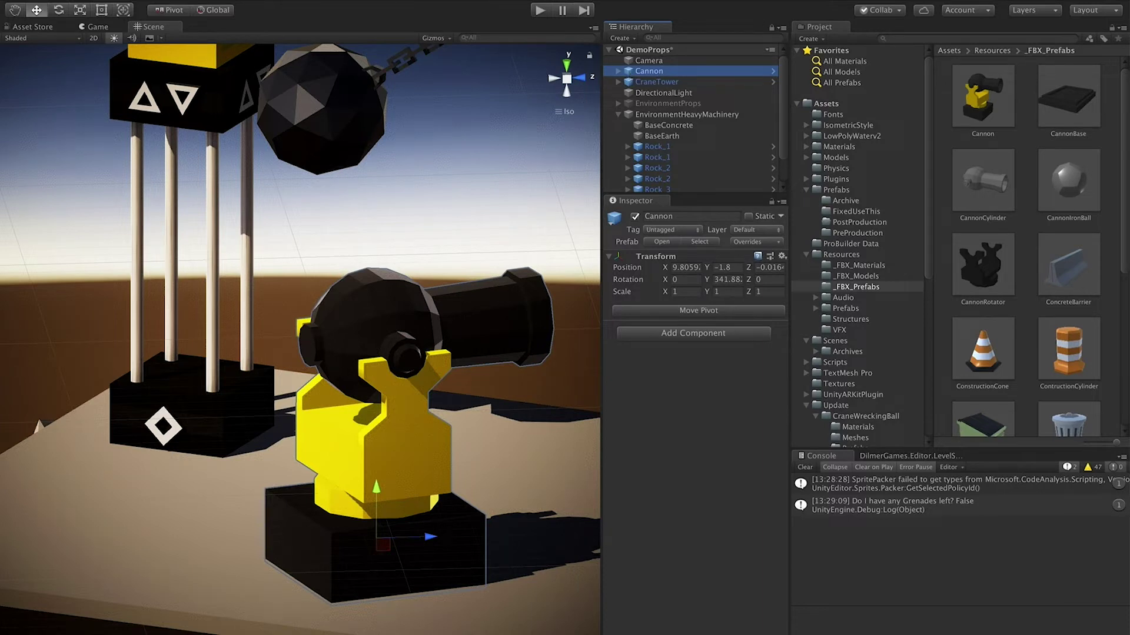
left_click(772, 71)
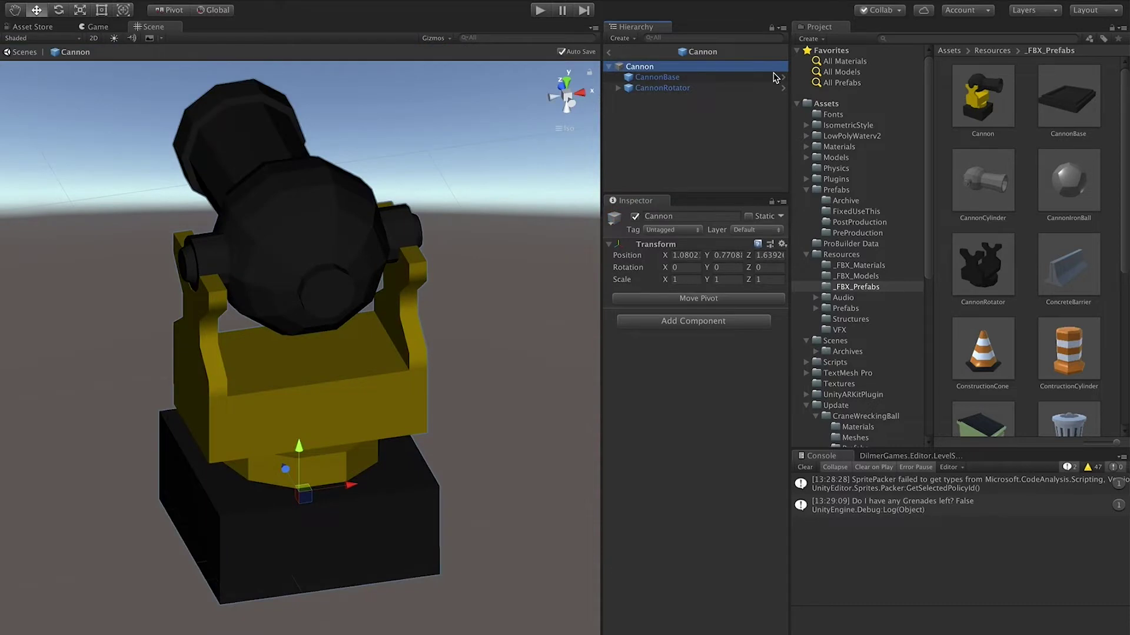
Inspect the prefab's CannonRotator, CannonCylinder and CannonBase parts from several angles and return to the DemoProps scene
left_click(662, 88)
left_click(616, 88)
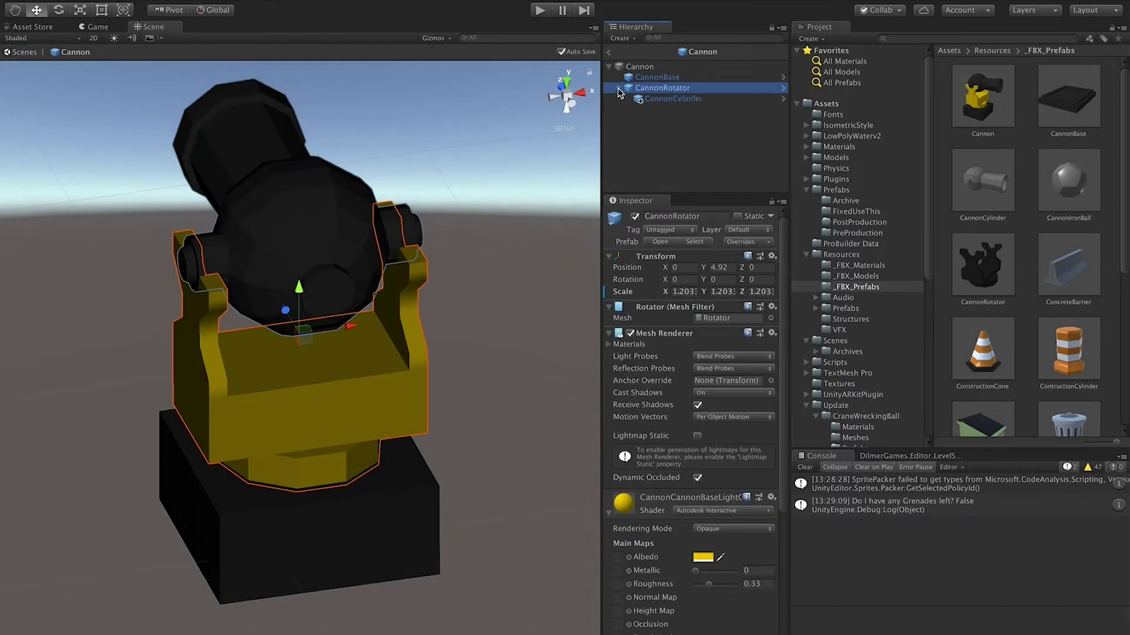
left_click(670, 99)
left_click(657, 77)
left_click_drag(465, 203, 445, 146, "alt")
left_click(641, 90)
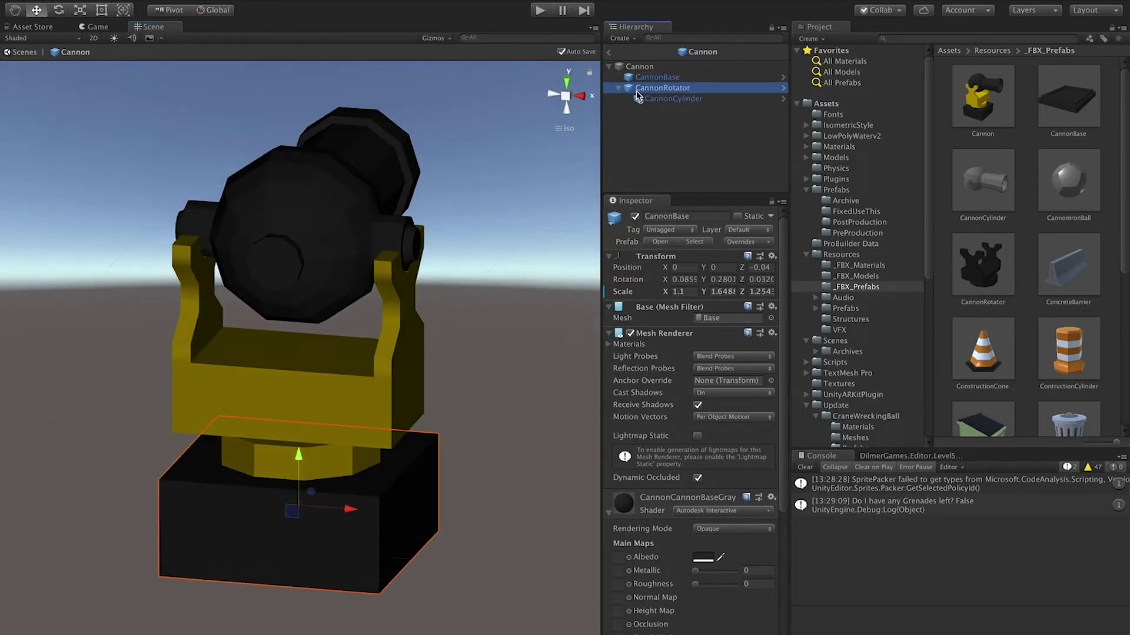
left_click(648, 100)
left_click_drag(412, 235, 377, 235, "alt")
left_click(609, 52)
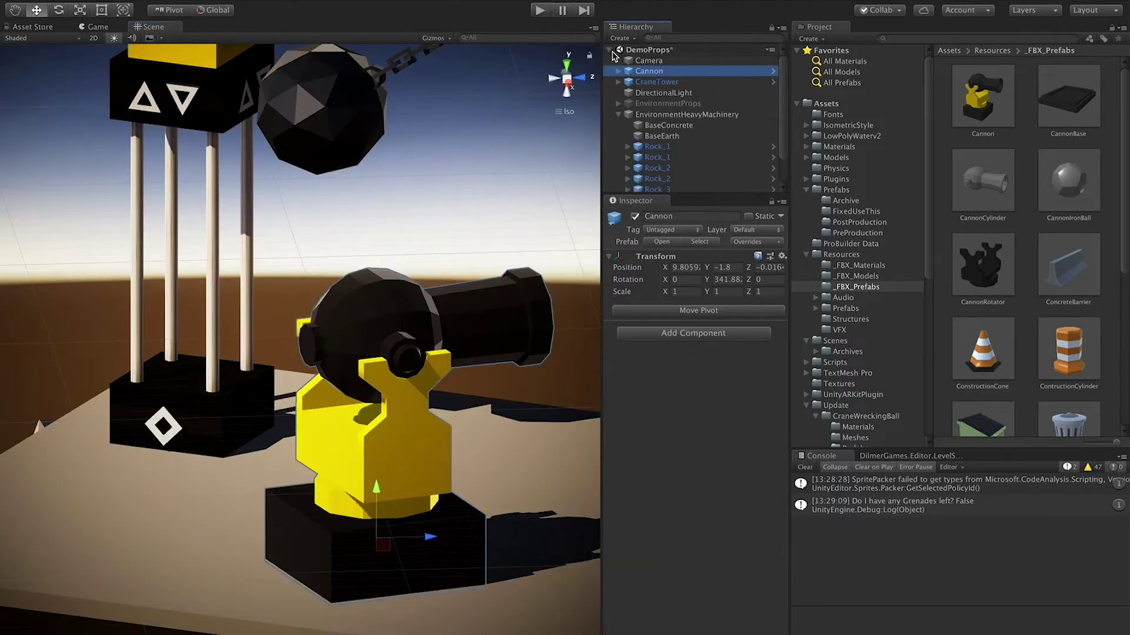
Delete the Cannon object from the DemoProps scene
left_click(656, 82)
left_click(649, 71)
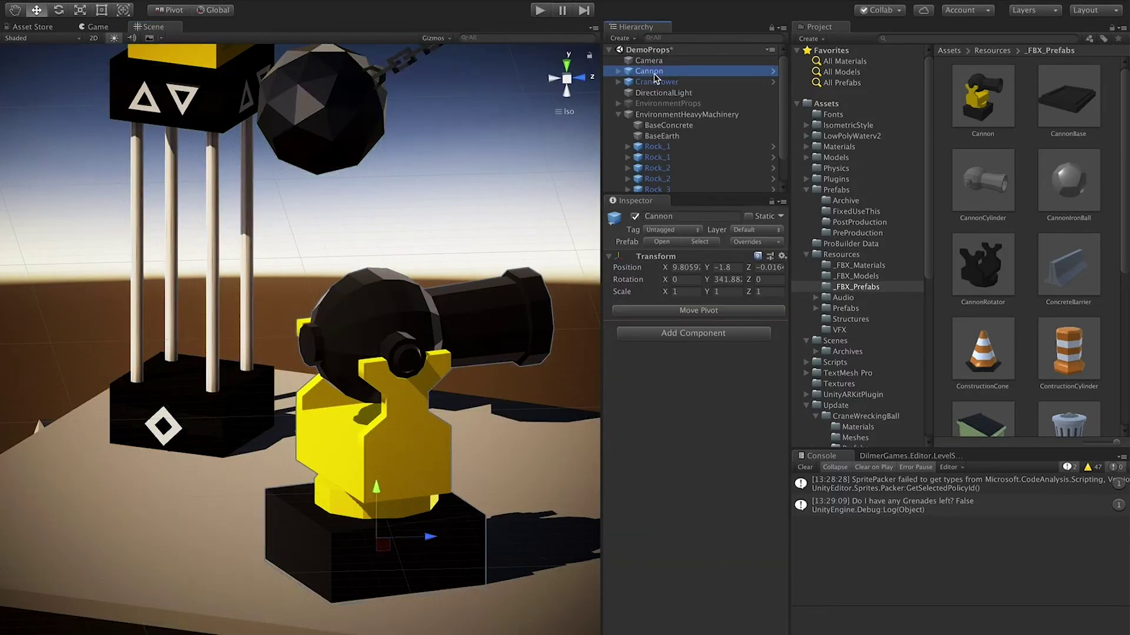
key("Delete")
Delete the Cannon, CannonBase, CannonCylinder, CannonIronBall and CannonRotator prefabs from the _FBX_Prefabs folder
left_click(988, 107)
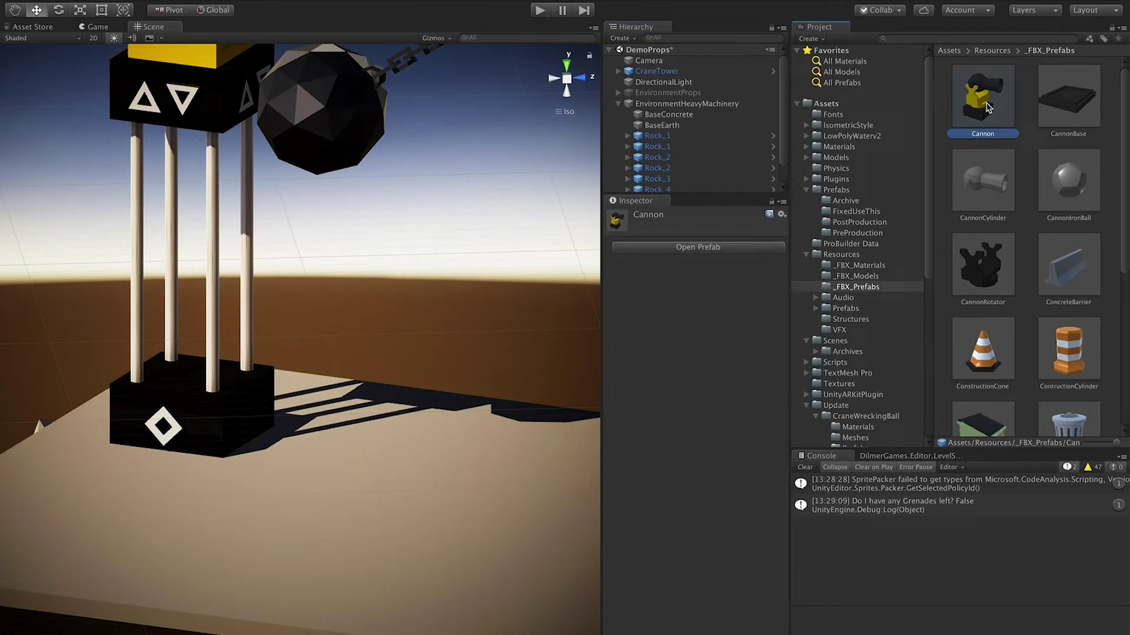
left_click(986, 270, "shift")
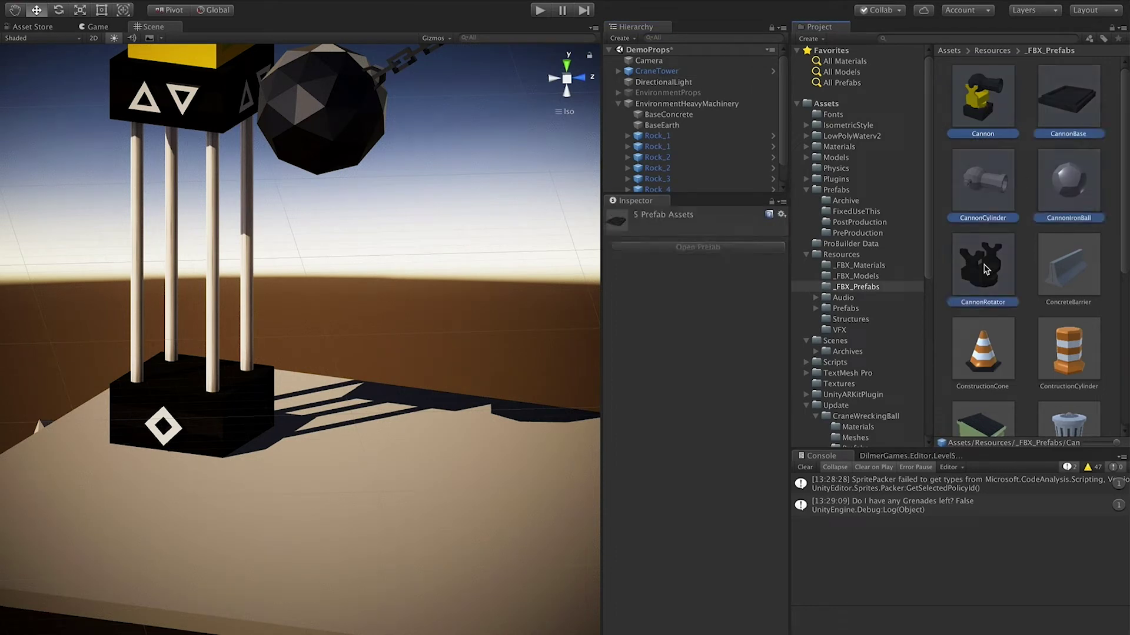
key("Delete")
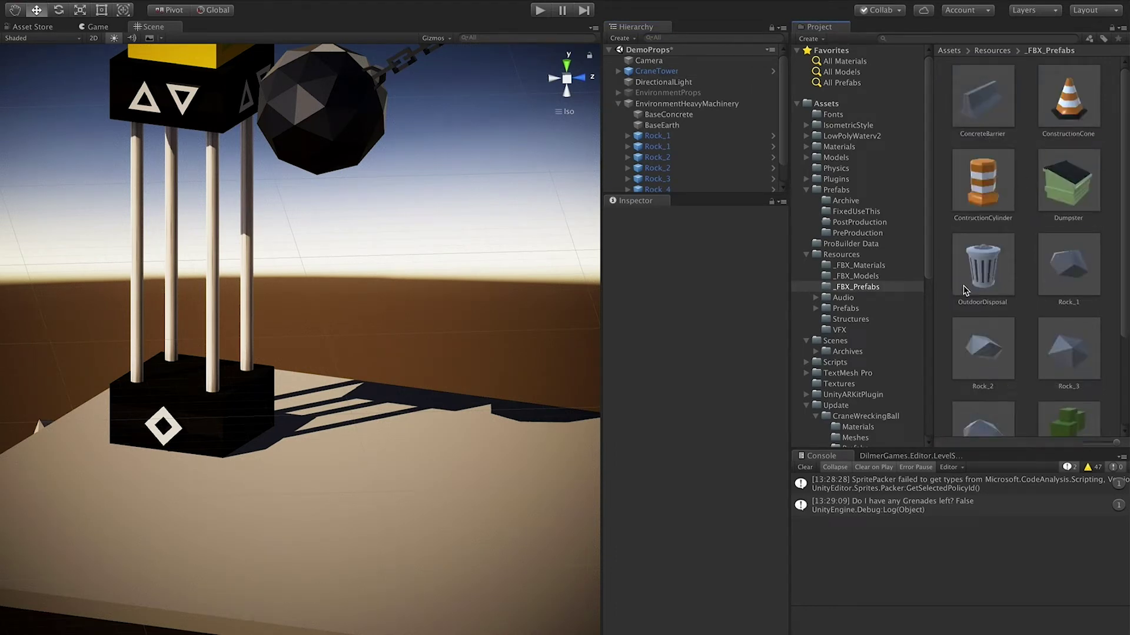
Delete the CannonBase, CannonCylinder, CannonIronBall and CannonRotator models from the _FBX_Models folder
left_click(860, 276)
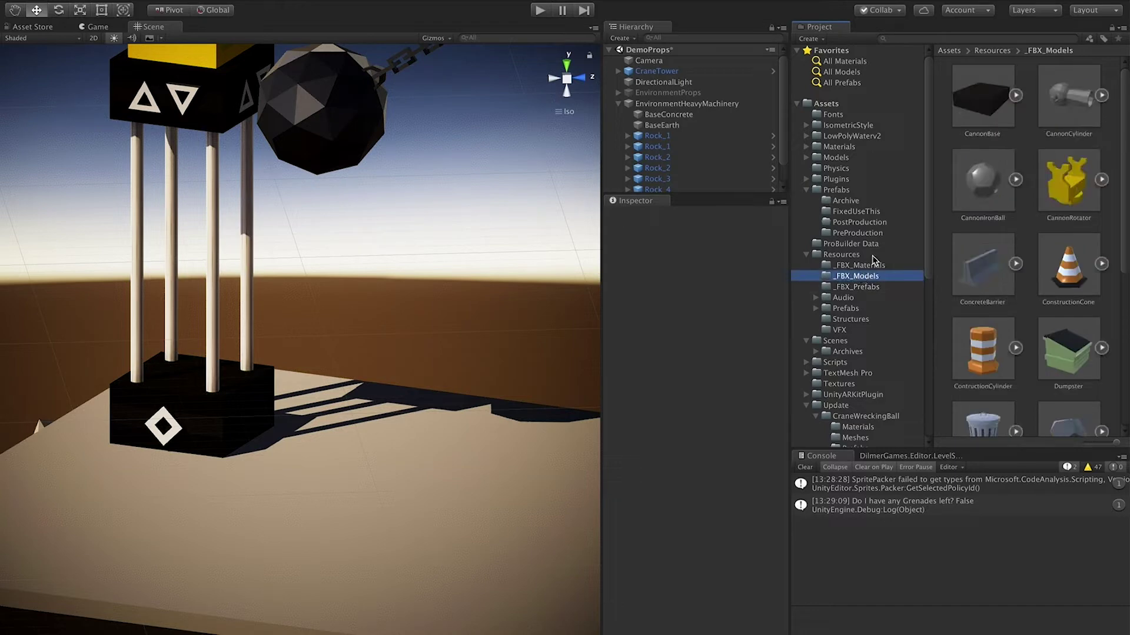
left_click(966, 130)
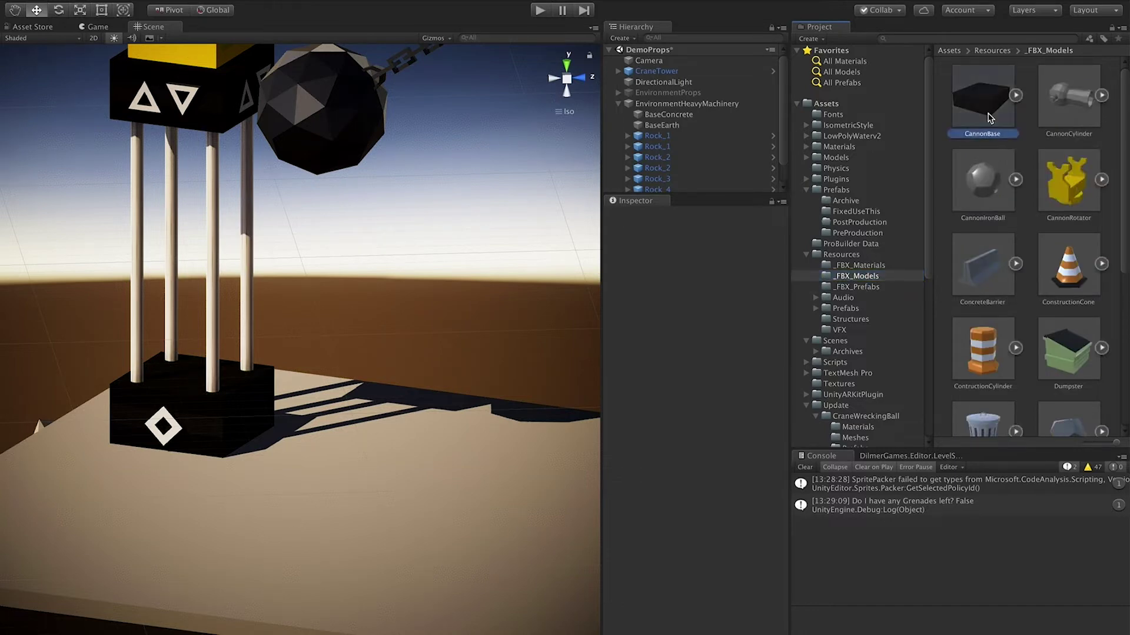
left_click(1063, 190, "shift")
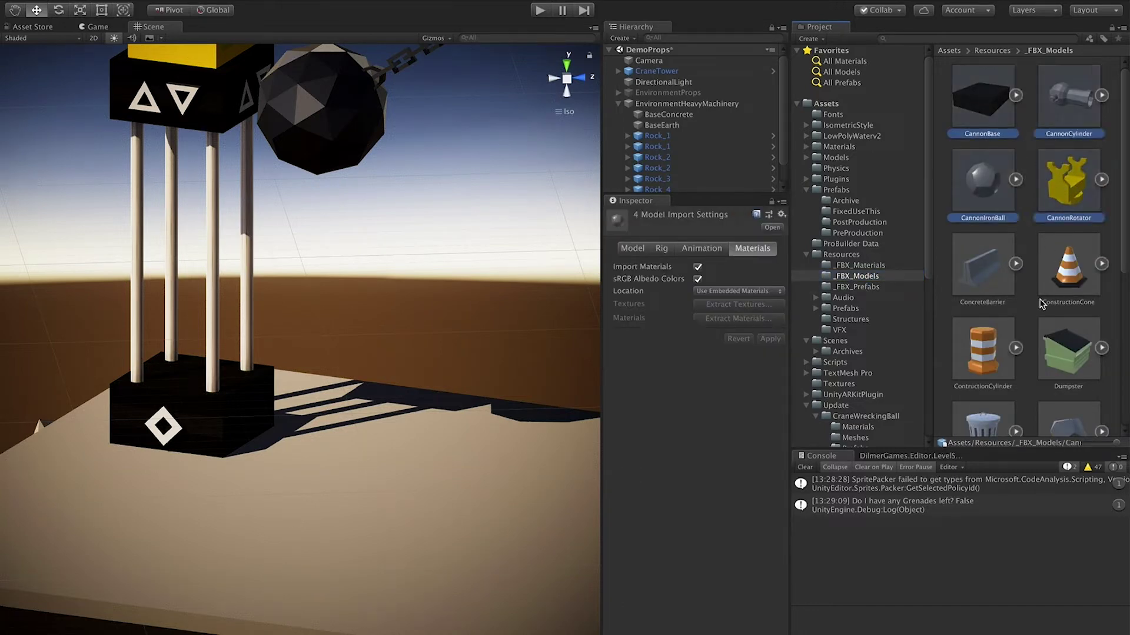
scroll(1042, 303, "down", 8)
scroll(1040, 300, "up", 8)
key("Delete")
Search the project assets for "Cannon" and delete the four old cannon materials
left_click(882, 266)
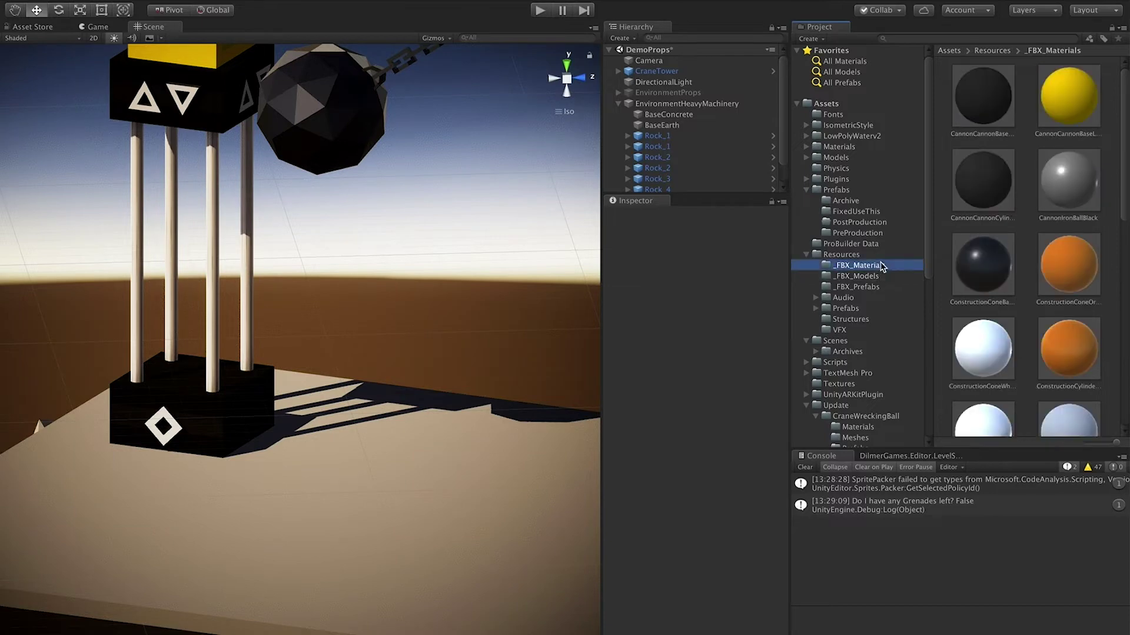
left_click(924, 39)
type("Cann")
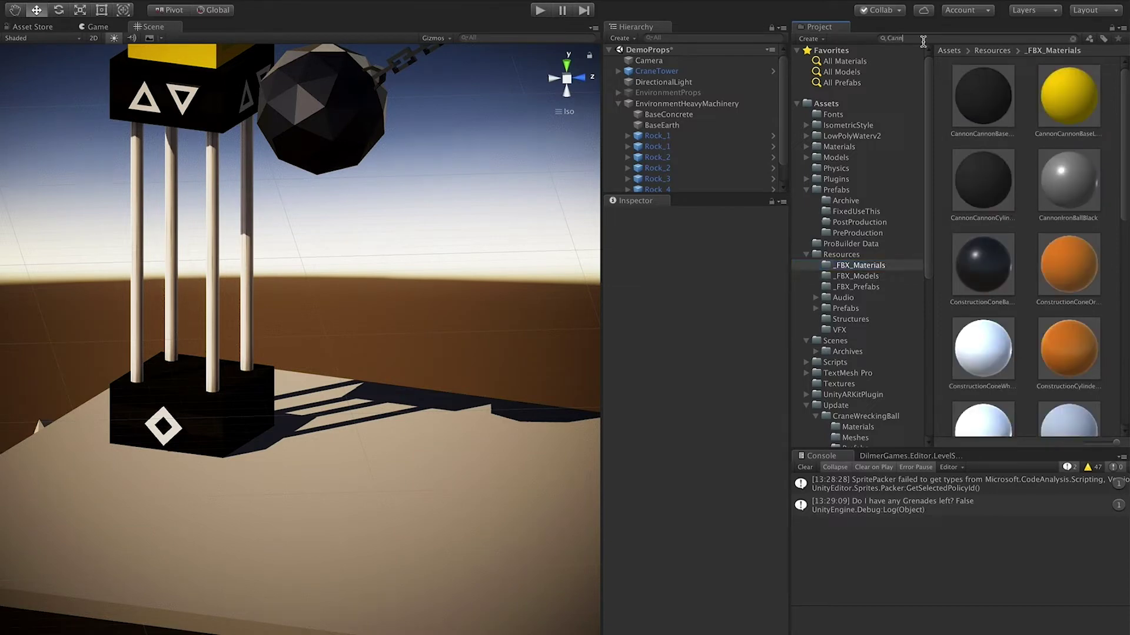
type("on")
left_click(985, 100)
left_click(1068, 186, "shift")
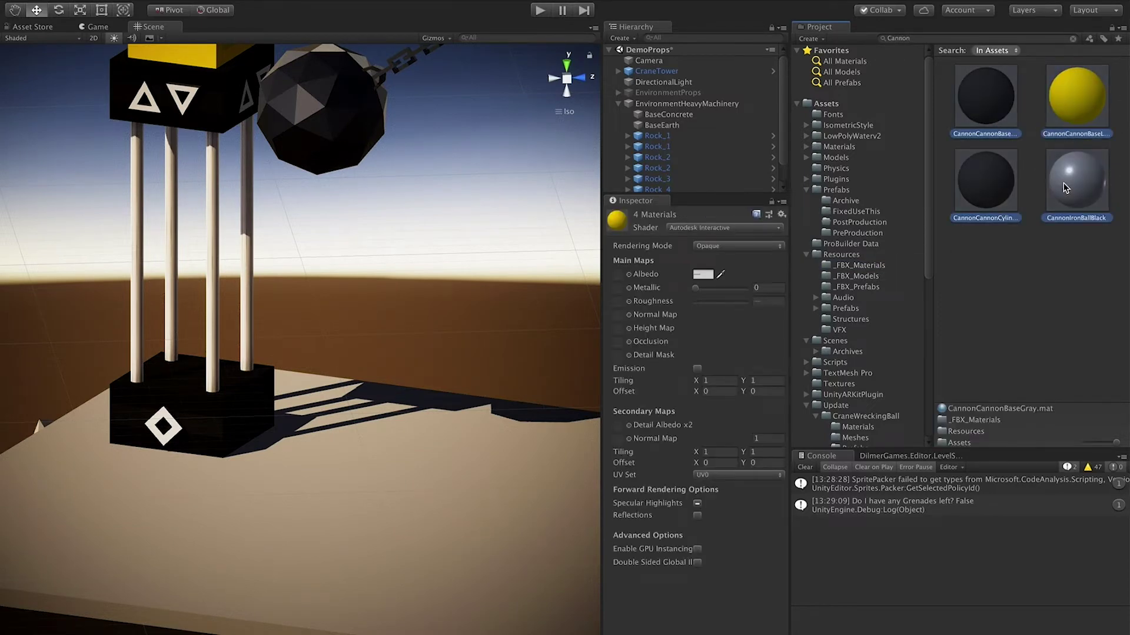
key("super+BackSpace")
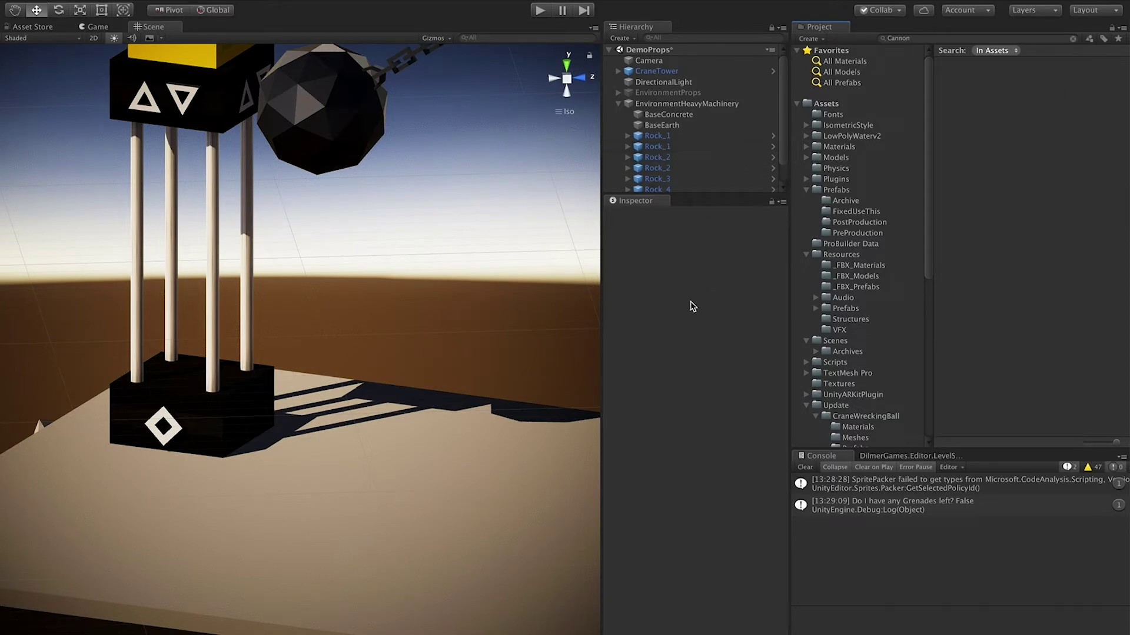
Switch back to Maya and move the white diamond-shaped pTorus1 toward the cannon's base
left_click_drag(600, 207, 742, 222)
key("super+Tab")
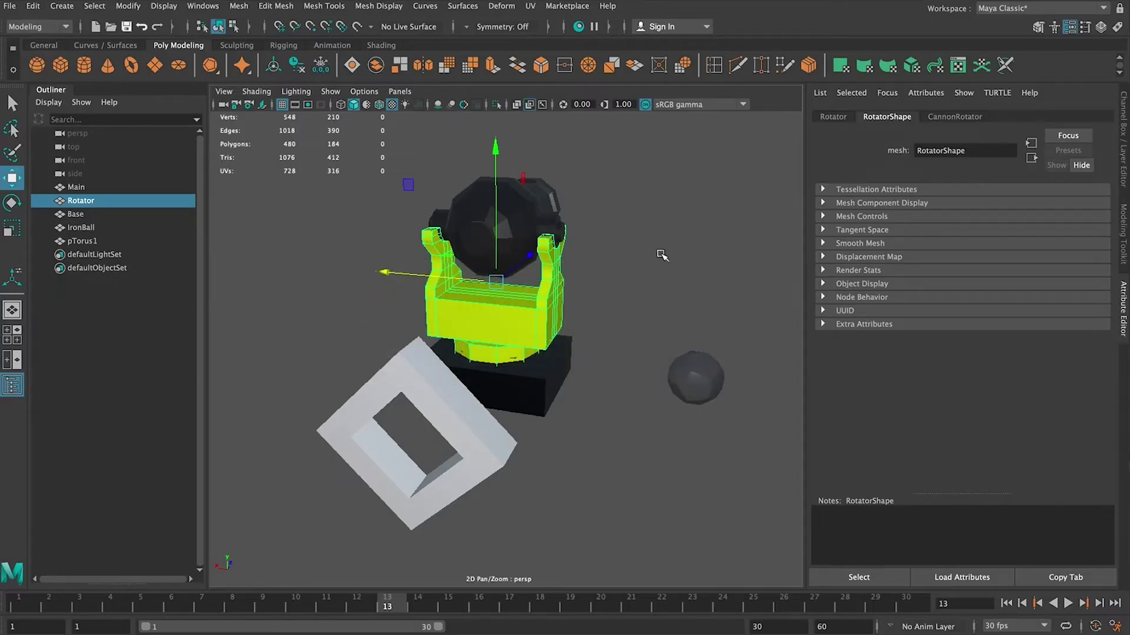
left_click(662, 255)
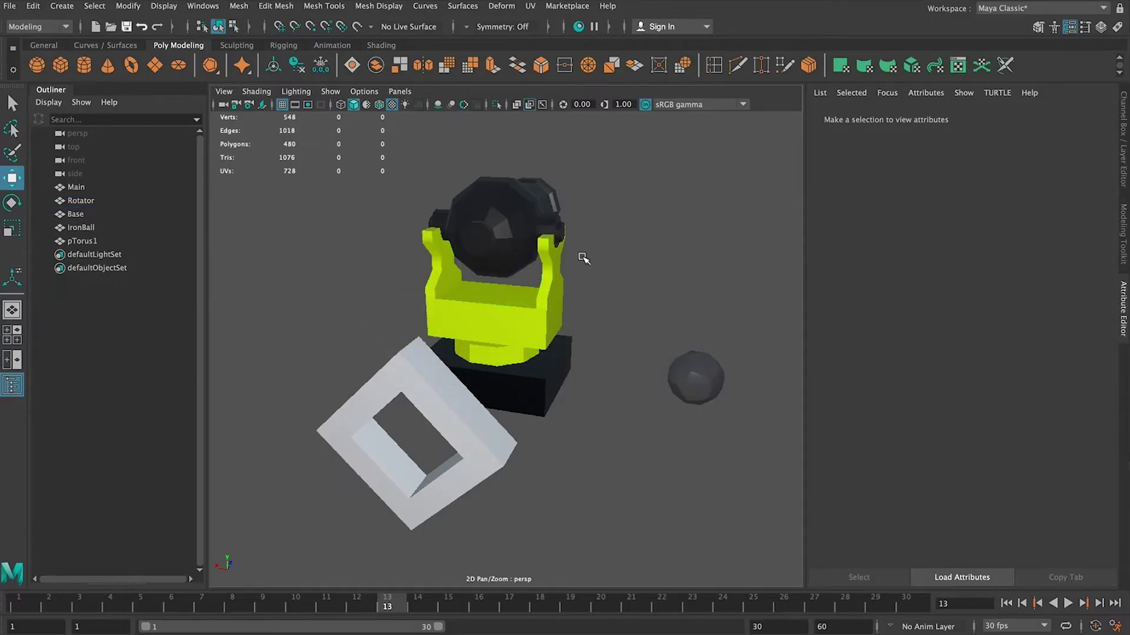
left_click_drag(612, 298, 314, 414, "alt")
left_click(315, 413)
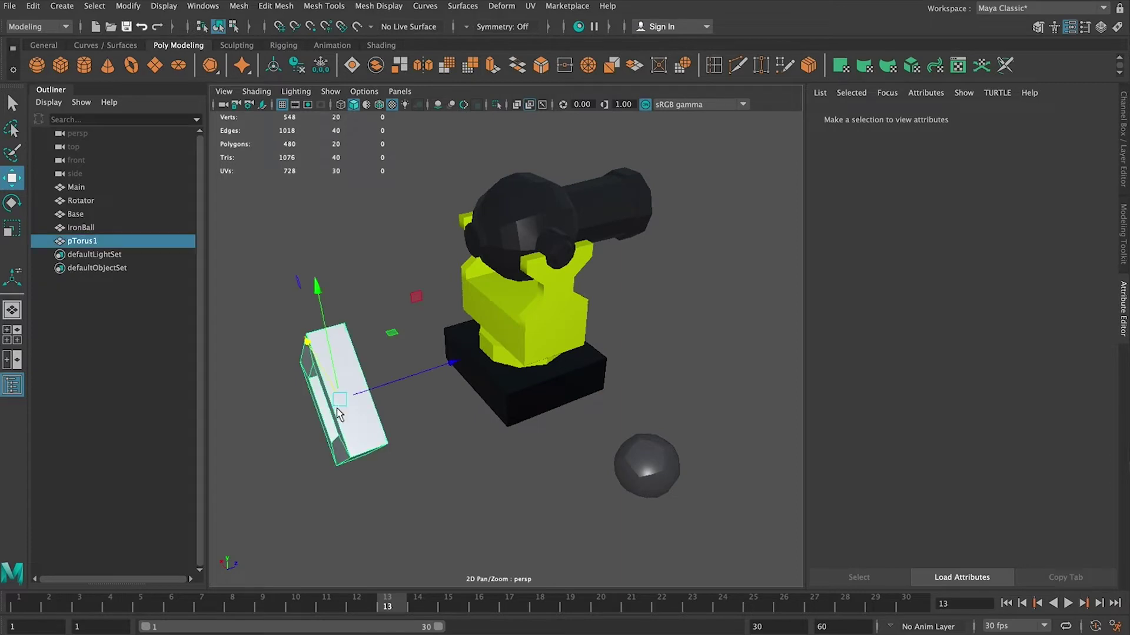
left_click_drag(399, 371, 430, 363)
Freeze the transformations of the diamond-shaped pTorus1 and display its channel values
key("f")
scroll(481, 348, "down", 2)
key("r")
key("w")
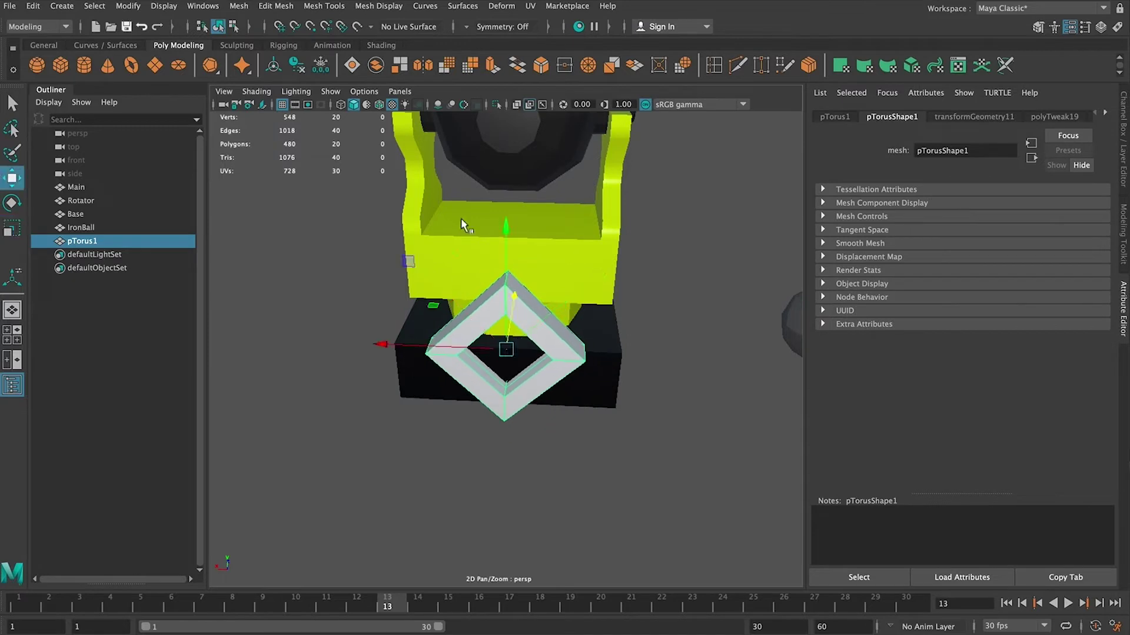
left_click_drag(371, 177, 339, 209, "alt")
mouse_move(509, 297)
left_mouse_down("alt")
mouse_move(435, 306)
mouse_move(522, 307)
left_mouse_up("alt")
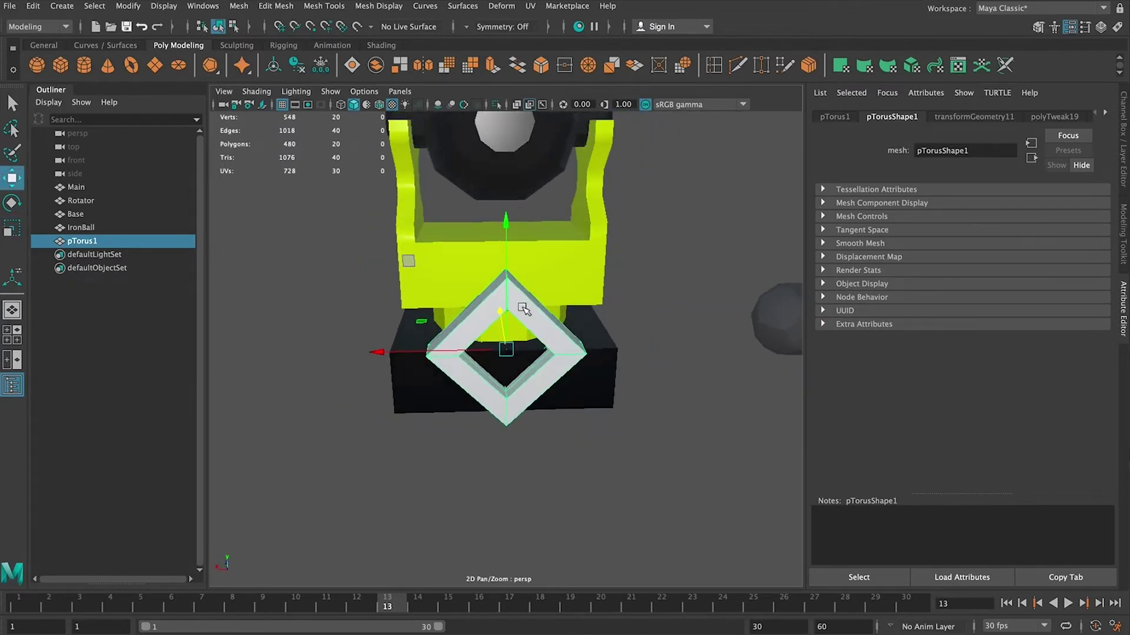
left_click(173, 8)
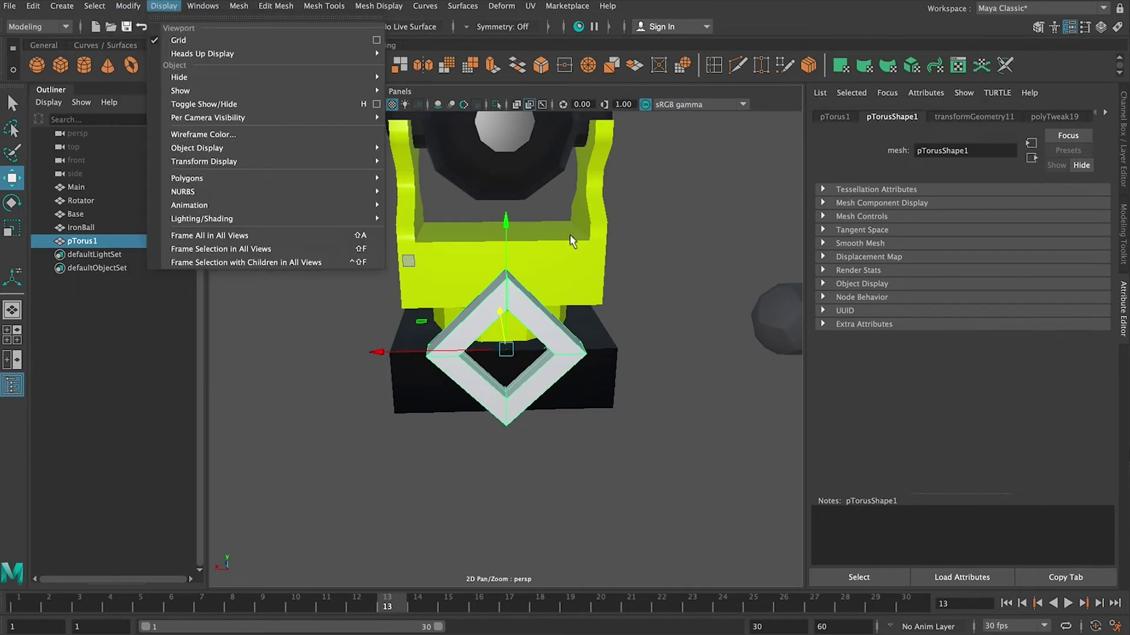
mouse_move(131, 8)
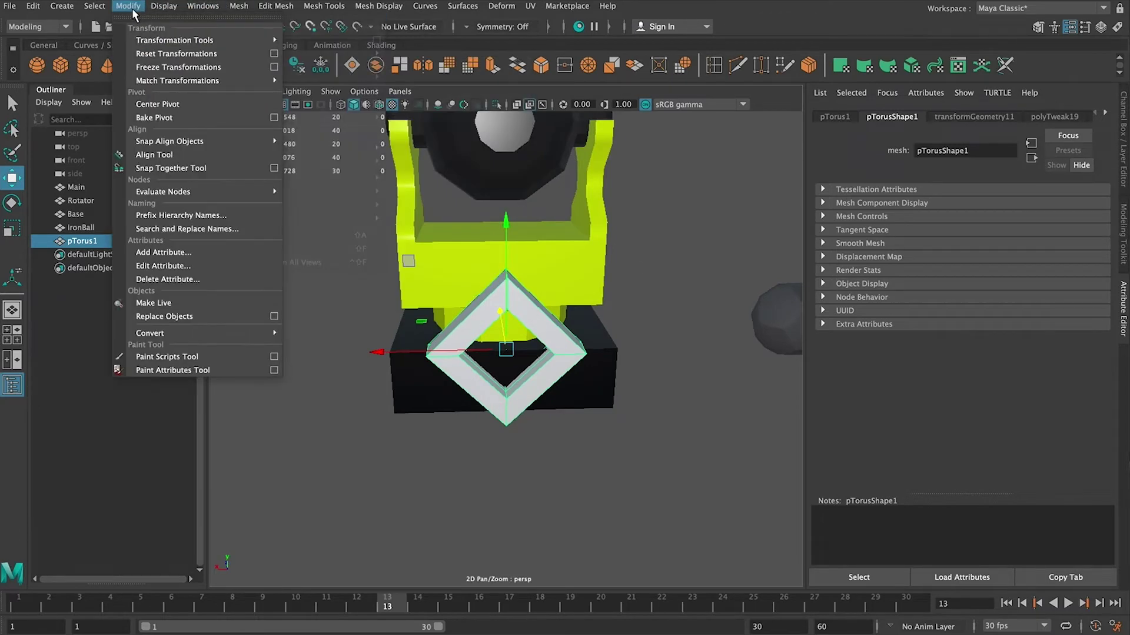
left_click(141, 68)
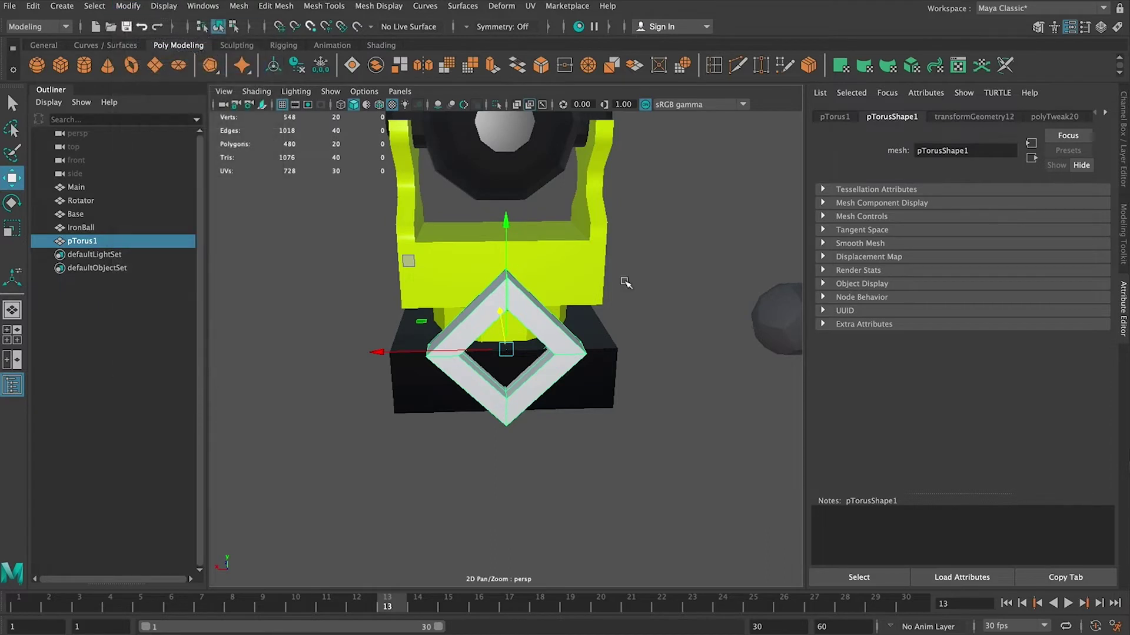
left_click(1121, 139)
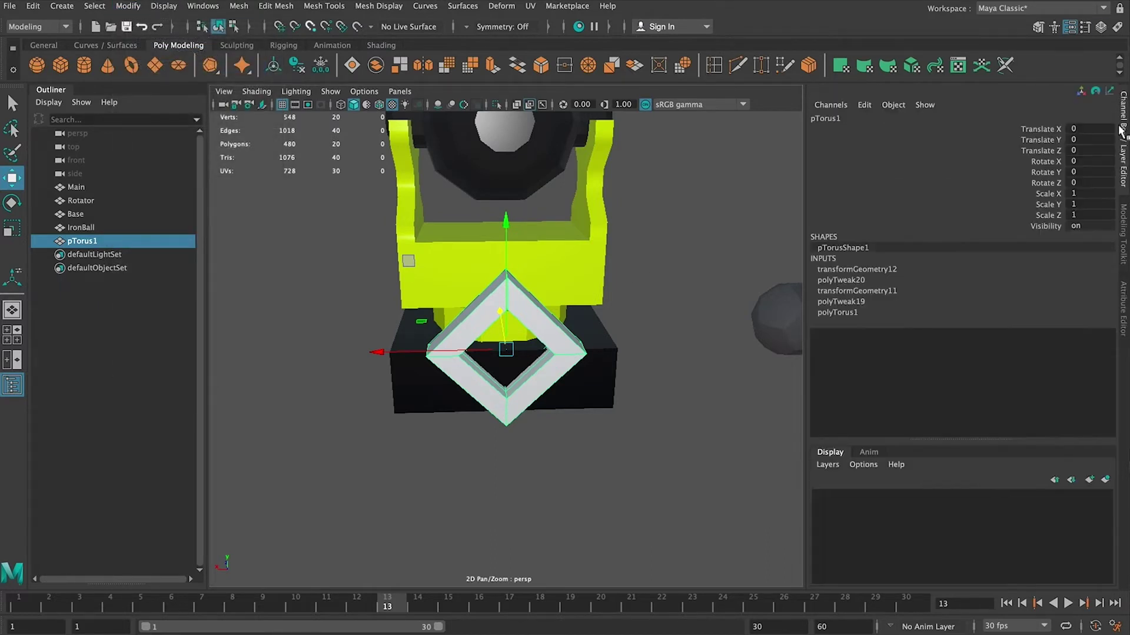
left_click(118, 7)
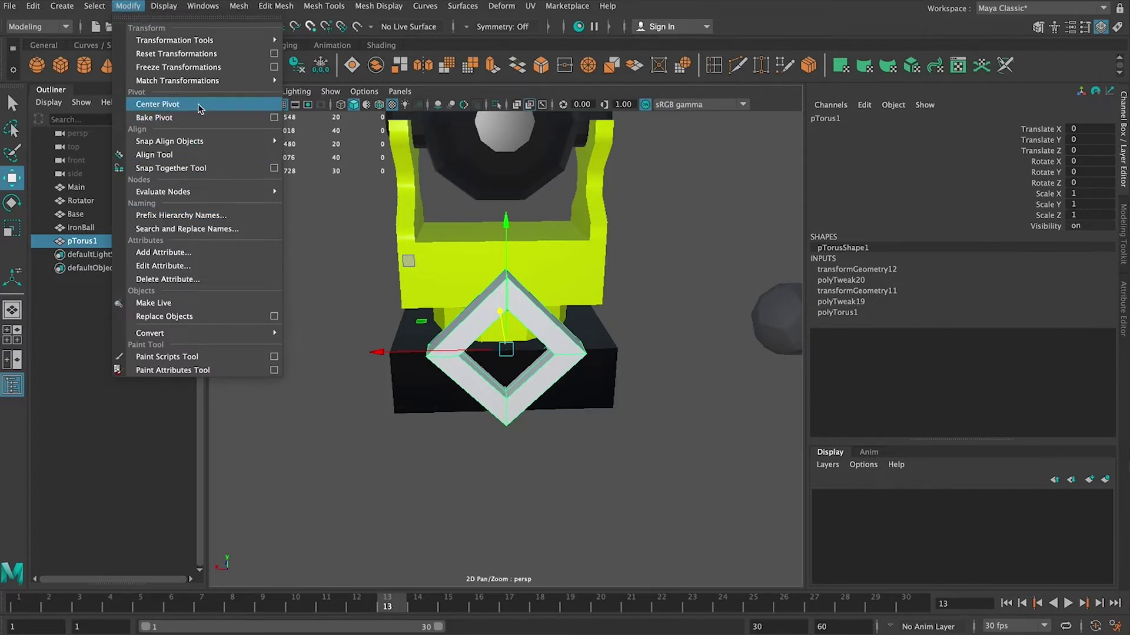
mouse_move(231, 42)
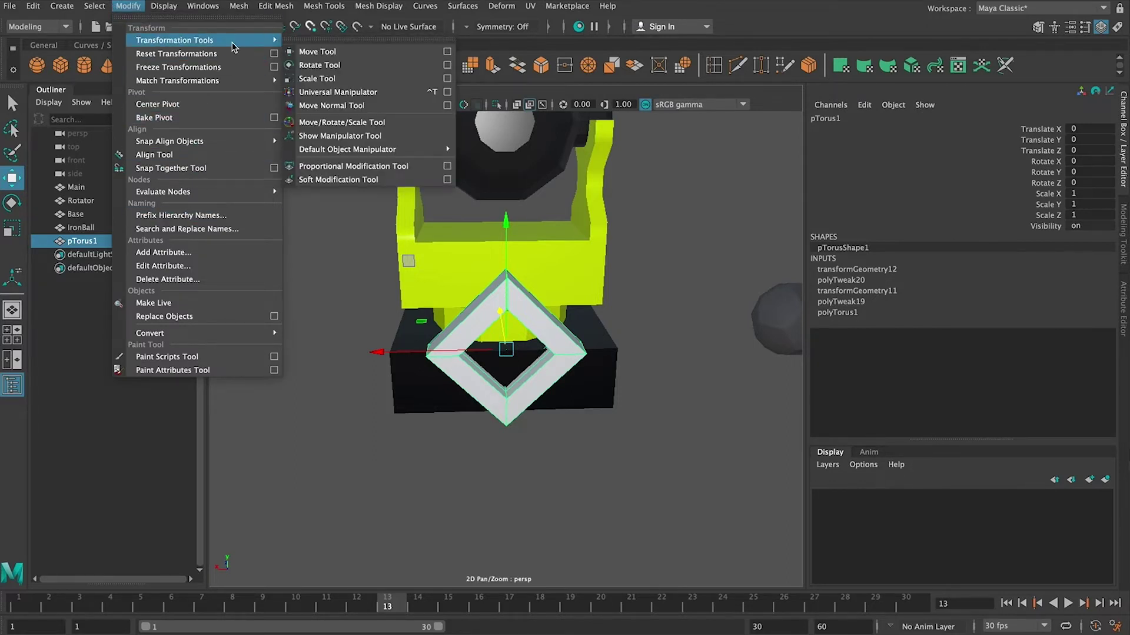
mouse_move(217, 84)
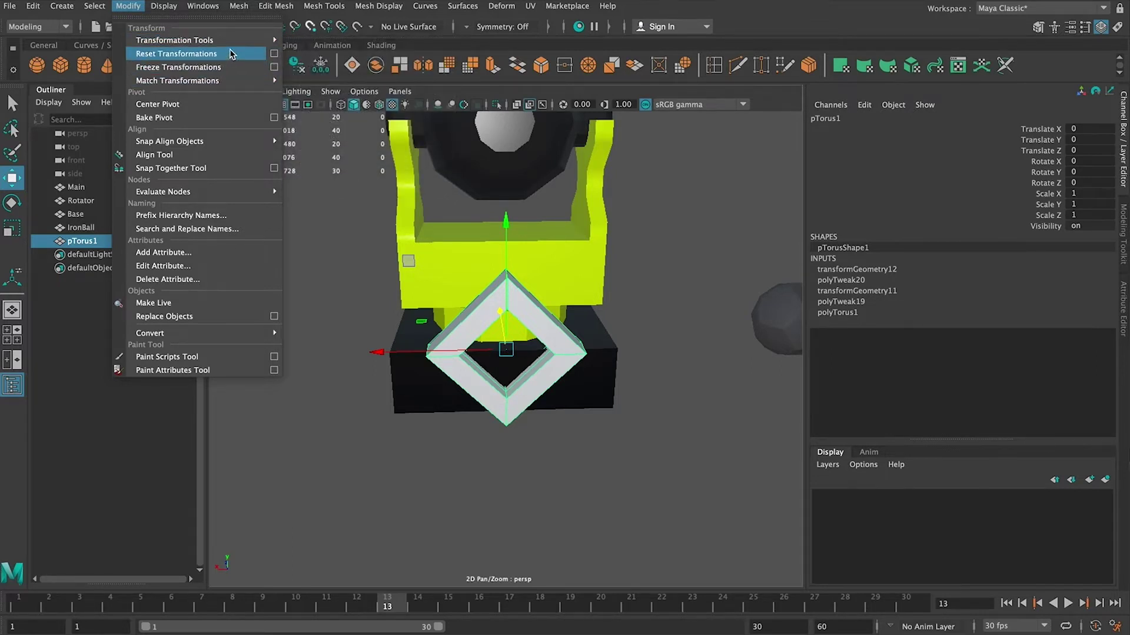
mouse_move(203, 9)
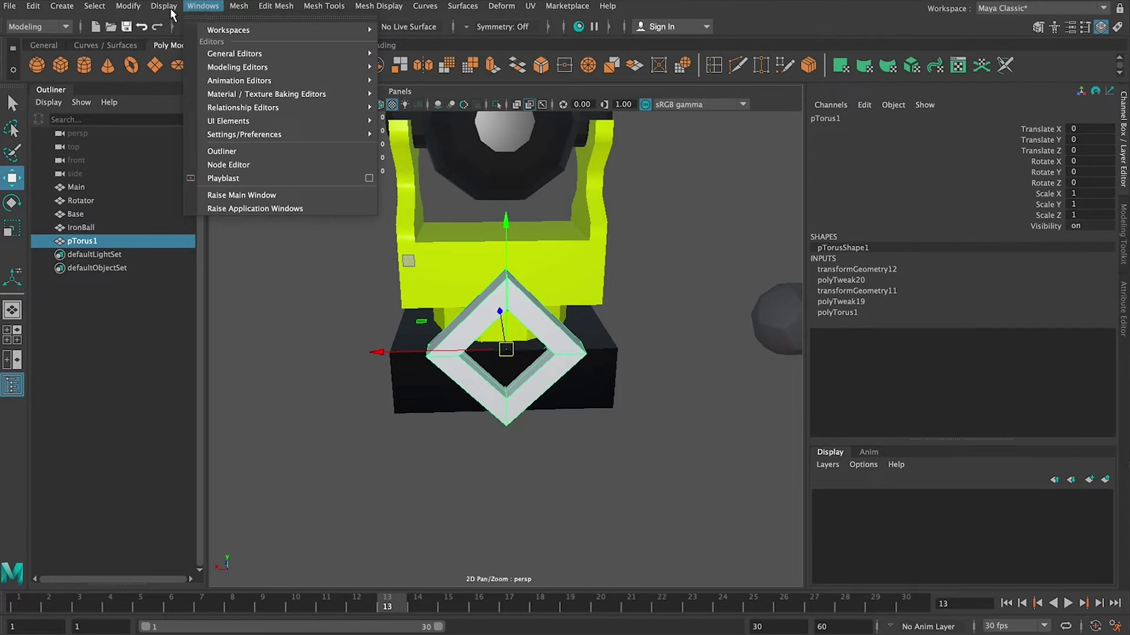
mouse_move(165, 13)
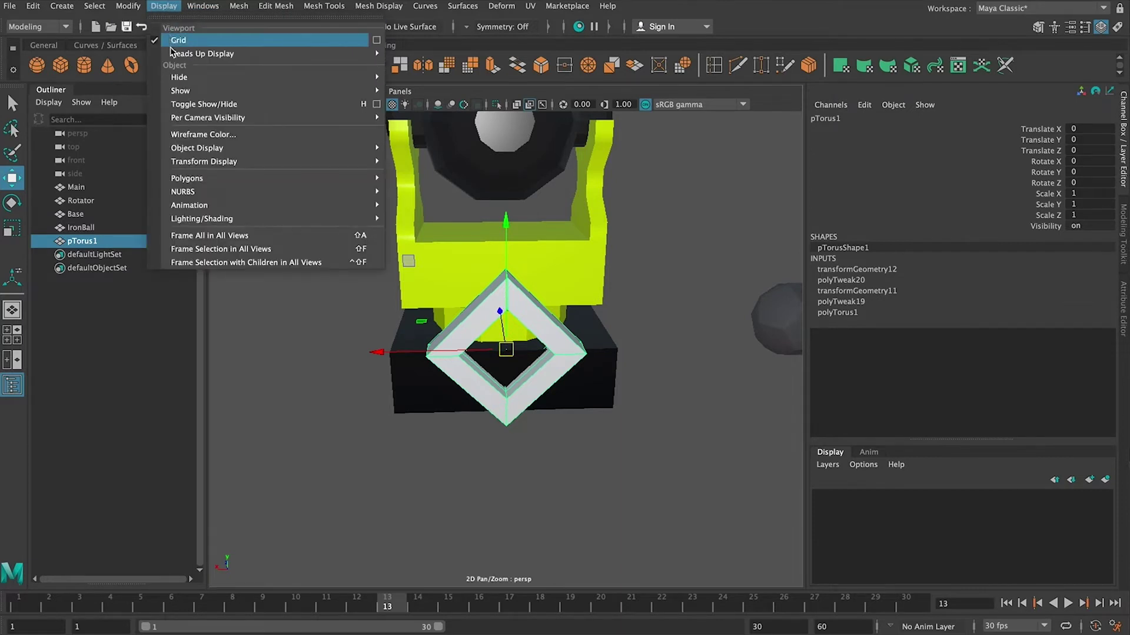
mouse_move(185, 153)
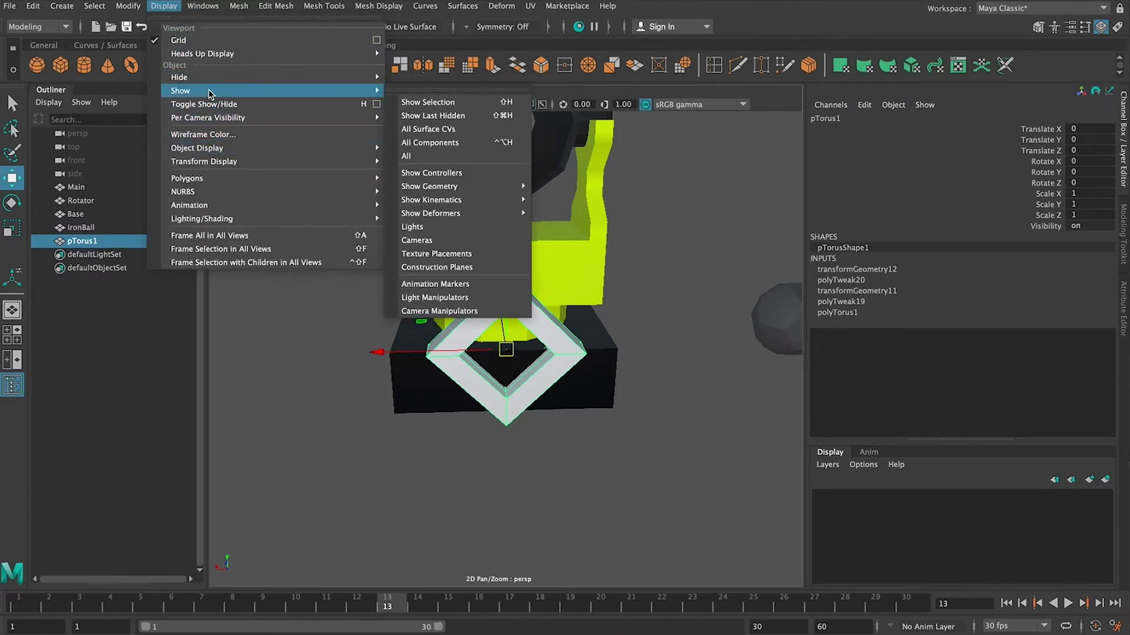
Switch to Chrome and search Google for "delete history mayalt"
key("super+Tab")
key("Escape")
key("super+space")
type("chr")
key("Escape")
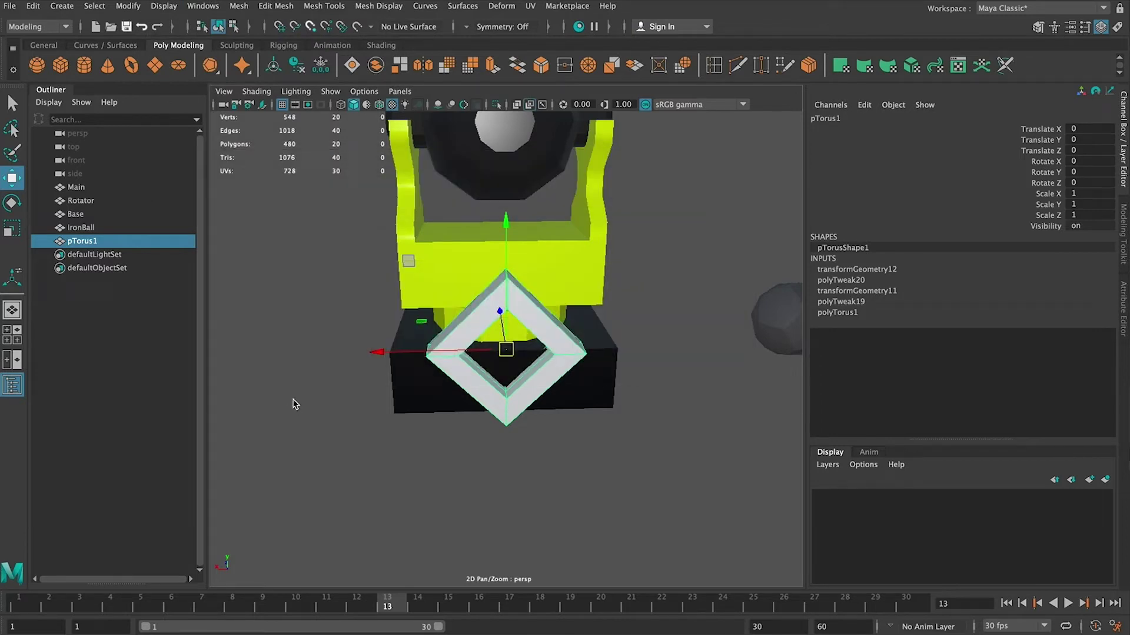
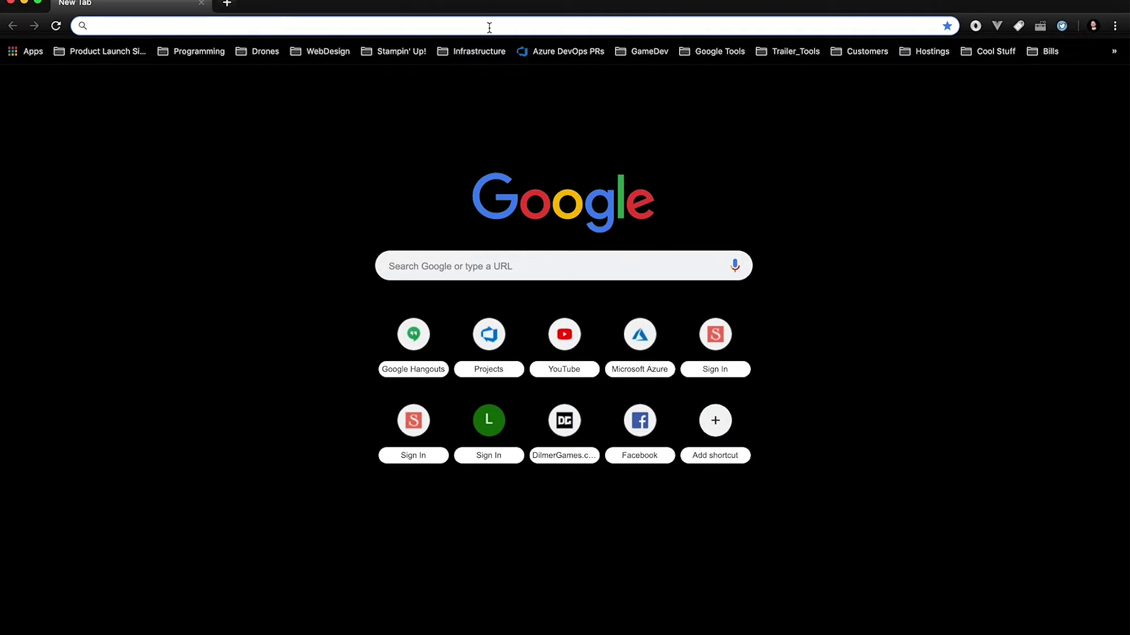
type("delete history")
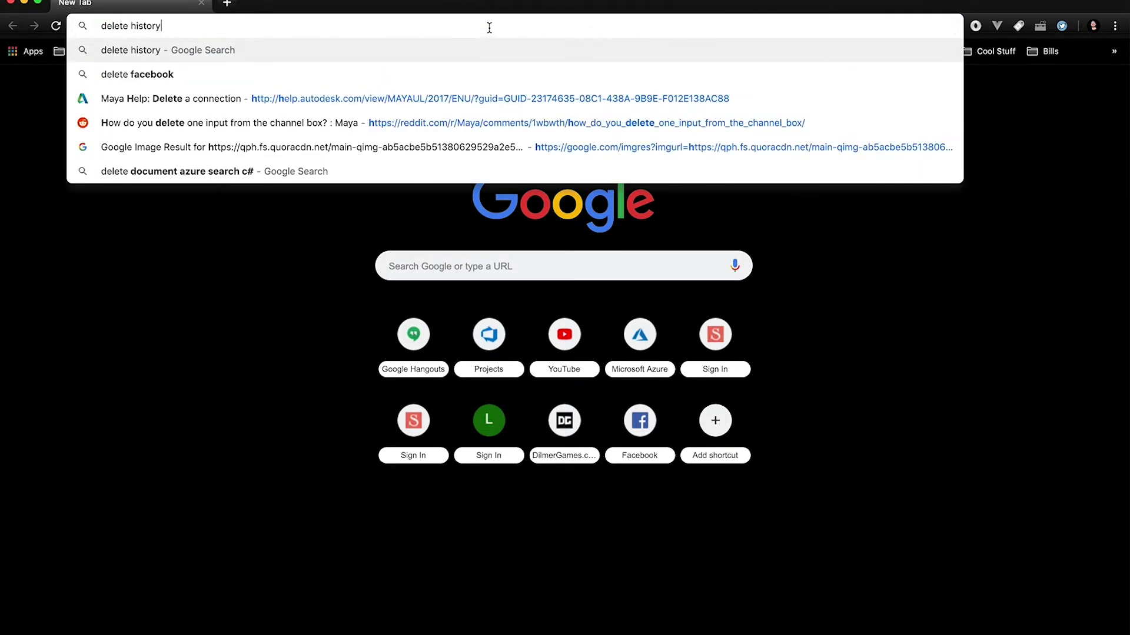
type(" mayalt")
key("Return")
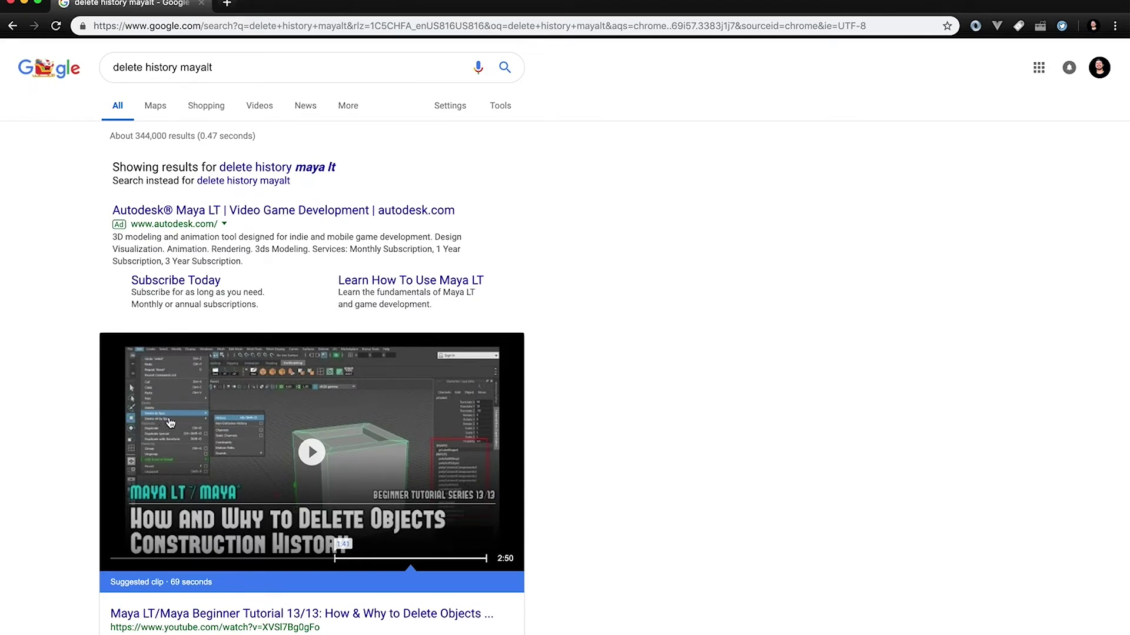
Switch back to Maya and inspect the channel values and input history of IronBall, Main and pTorus1
key("super+Tab")
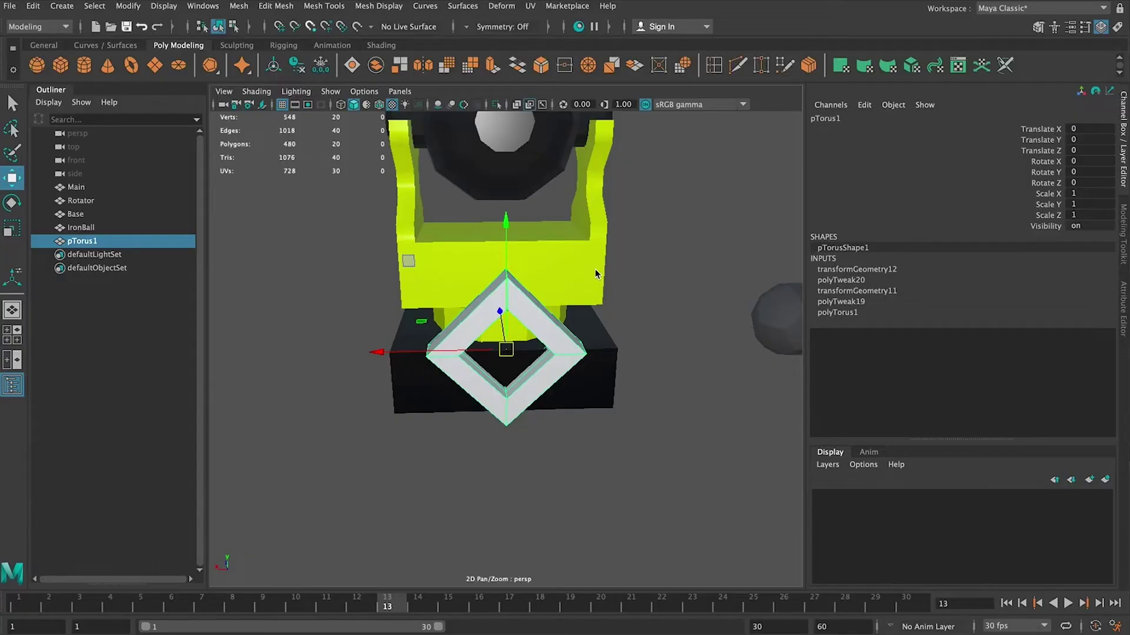
left_click(82, 227)
left_click(88, 187)
left_click(89, 241)
double_click(114, 241)
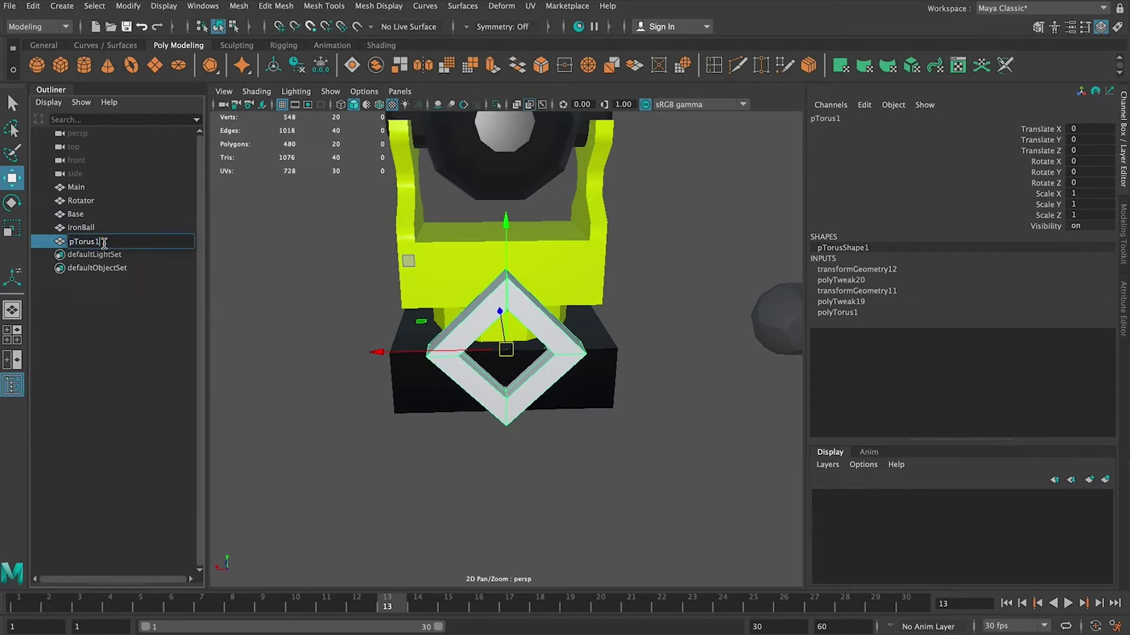
Move pTorus1 below the cannon's base to about -304 in Y and scale it uniformly to about 0.458
left_click_drag(517, 224, 560, 424)
key("r")
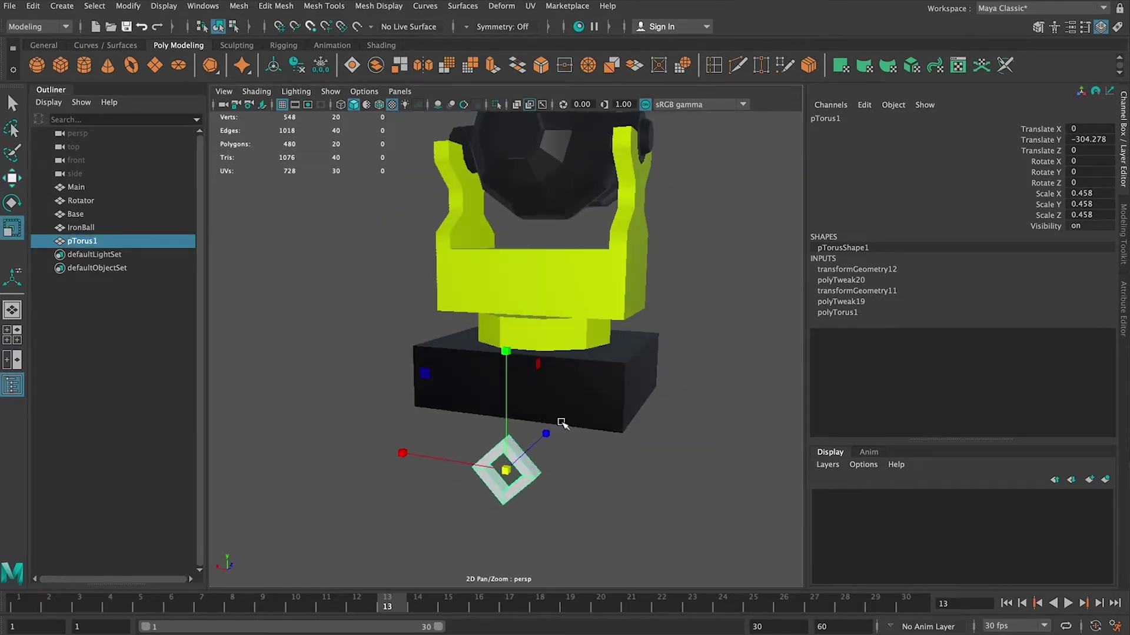
Raise the diamond-shaped torus from below the black base onto its front face, at Translate Y about -109
key("w")
left_click_drag(504, 371, 512, 289)
key("f")
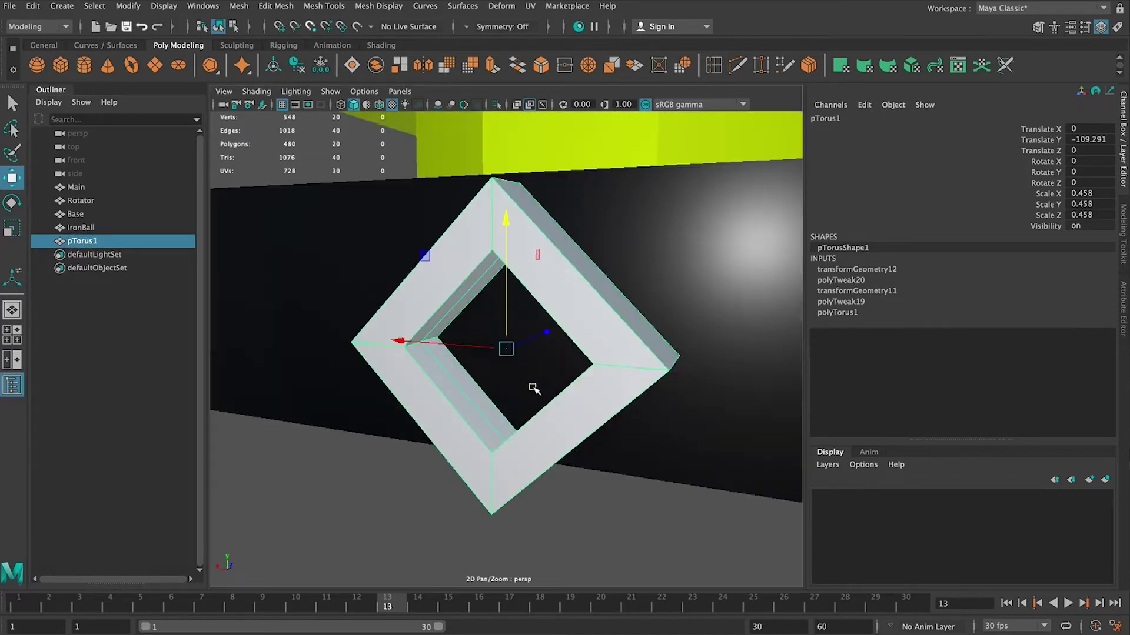
Lower the diamond torus on the base's front face to Translate Y about -148
scroll(588, 374, "down", 8)
left_click_drag(588, 373, 520, 383, "alt")
left_click(613, 355)
left_click_drag(612, 356, 652, 353, "alt")
key("r")
mouse_move(588, 247)
left_mouse_down()
mouse_move(590, 214)
mouse_move(587, 230)
left_mouse_up()
key("w")
key("r")
key("w")
left_click(459, 461)
left_click_drag(487, 457, 544, 465, "alt")
left_click(504, 353)
key("f")
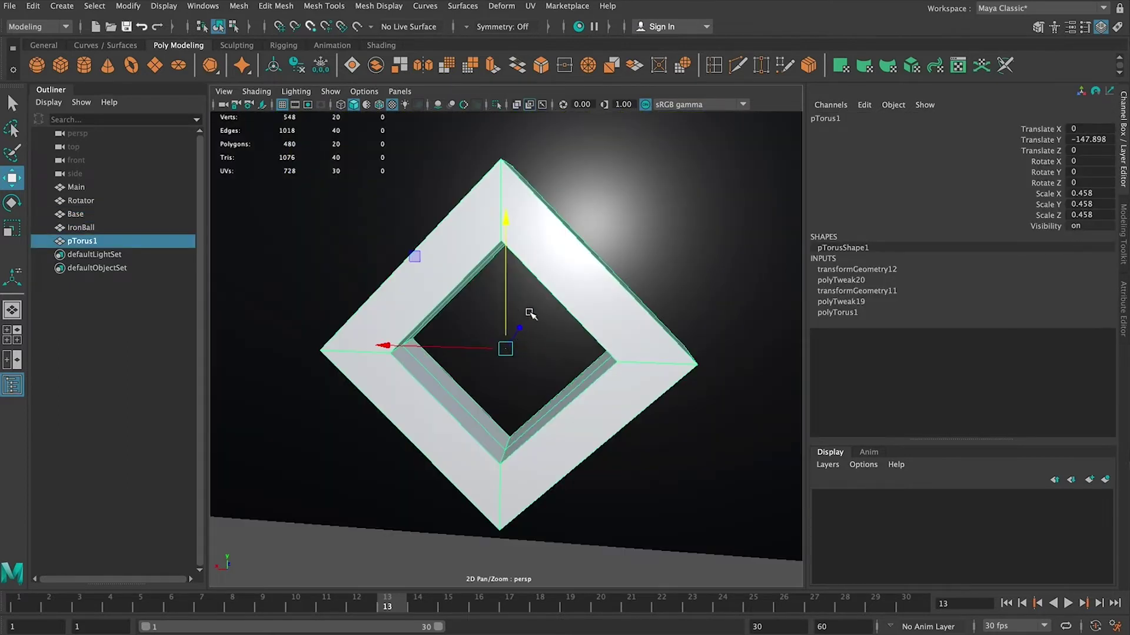
Undo the accidental selection of the base and raise the diamond torus to Translate Y about -136
left_click_drag(528, 310, 508, 232, "alt")
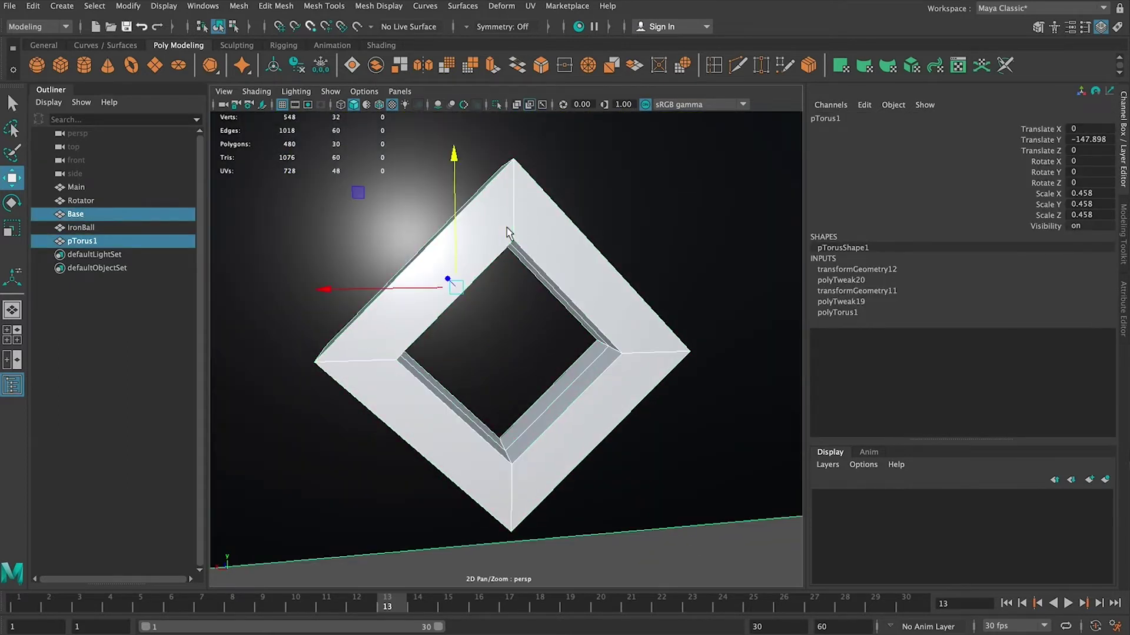
key("ctrl+z")
left_click_drag(506, 295, 507, 270)
scroll(542, 293, "down", 8)
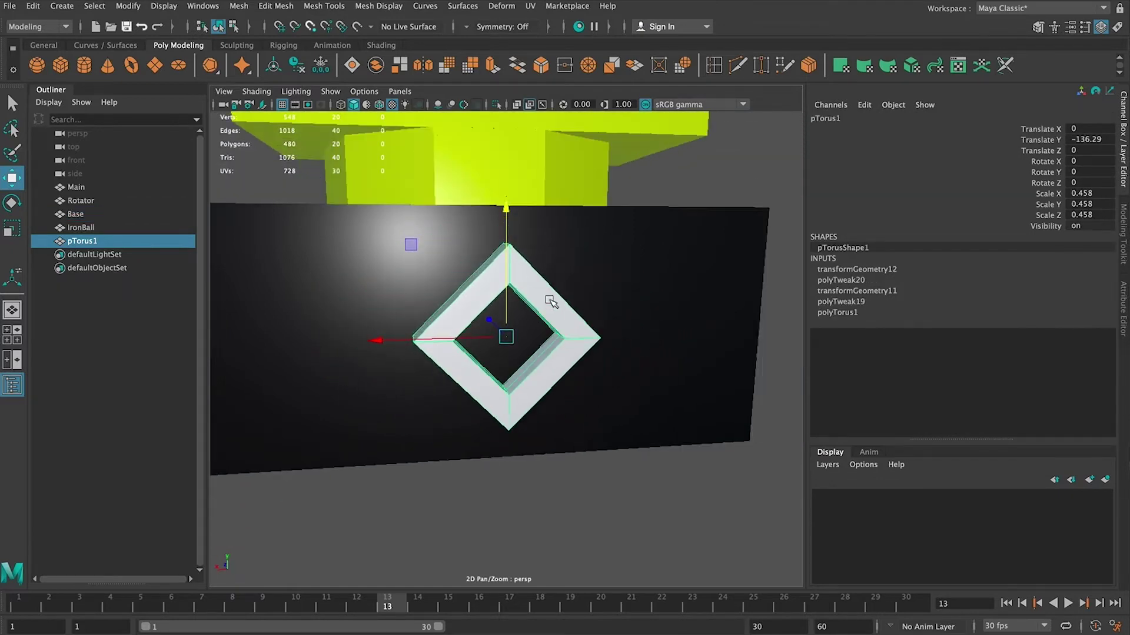
Center the diamond torus vertically on the base in the front view, at Translate Y about -145
key("space")
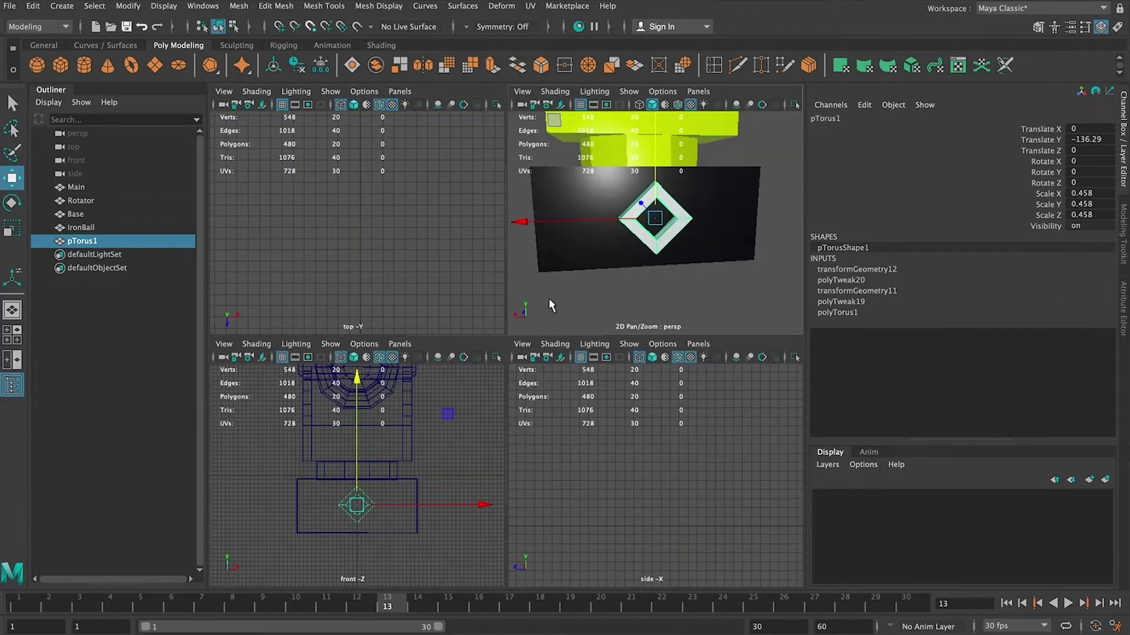
key("f")
scroll(440, 447, "down", 5)
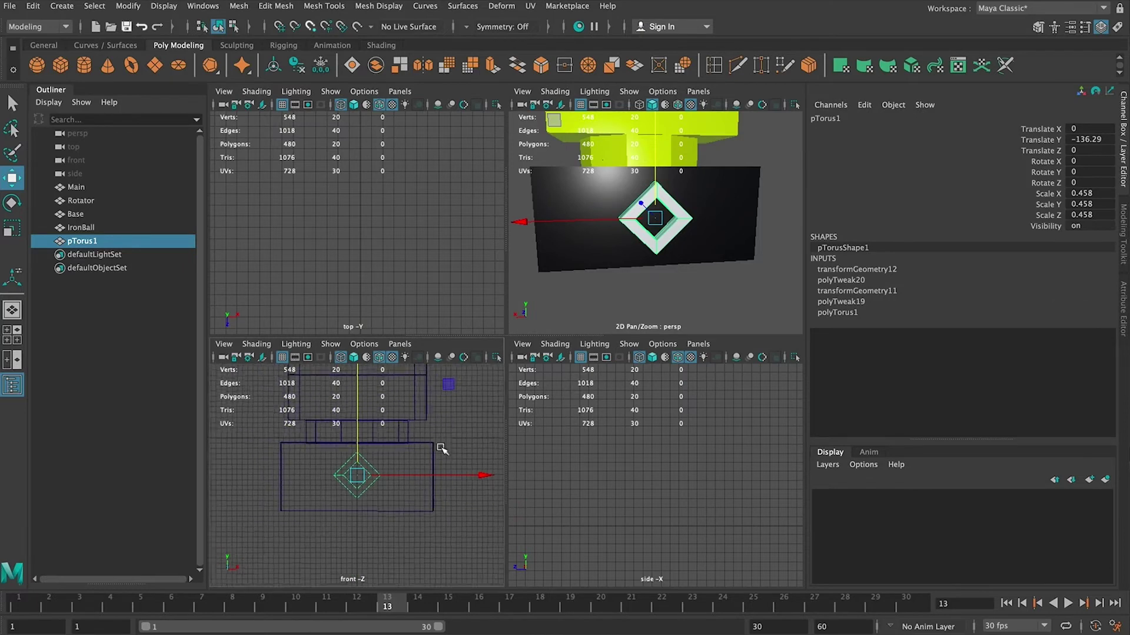
left_click(483, 476)
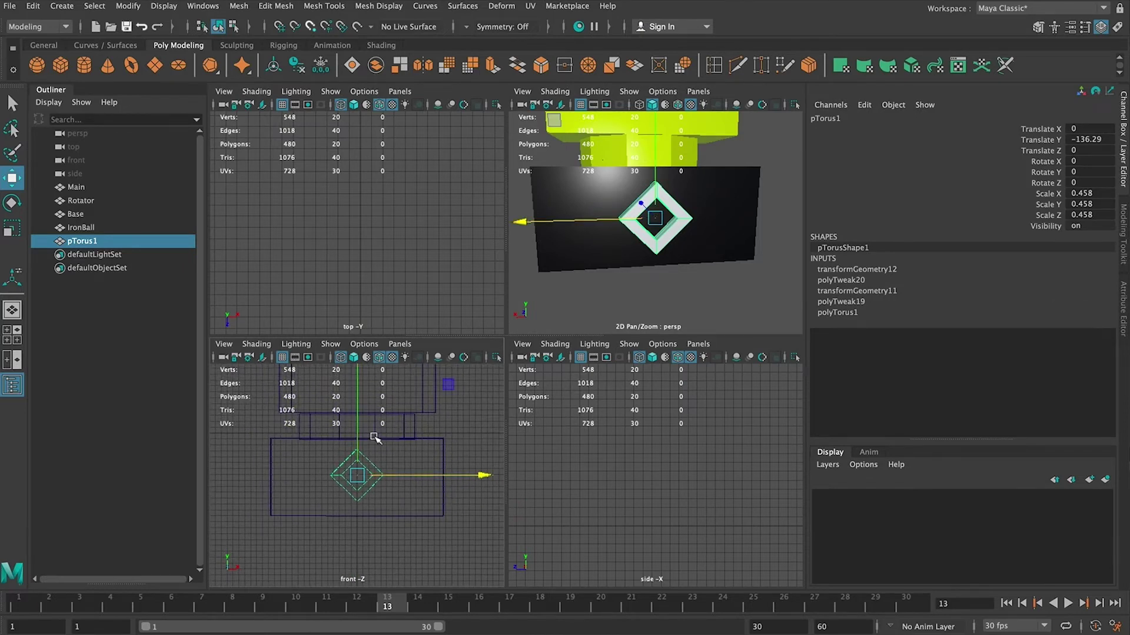
left_click_drag(358, 437, 360, 442)
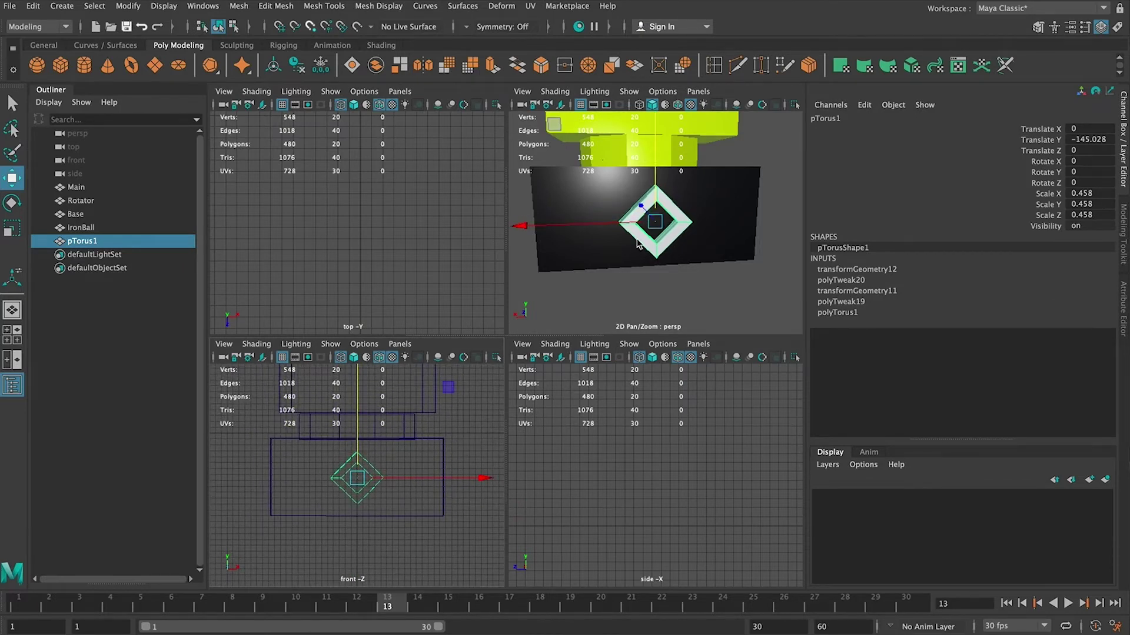
Push the diamond torus into the base's front face to Translate Z about 15, and adjust its height to Translate Y about -140
key("space")
left_click_drag(635, 237, 554, 326, "alt")
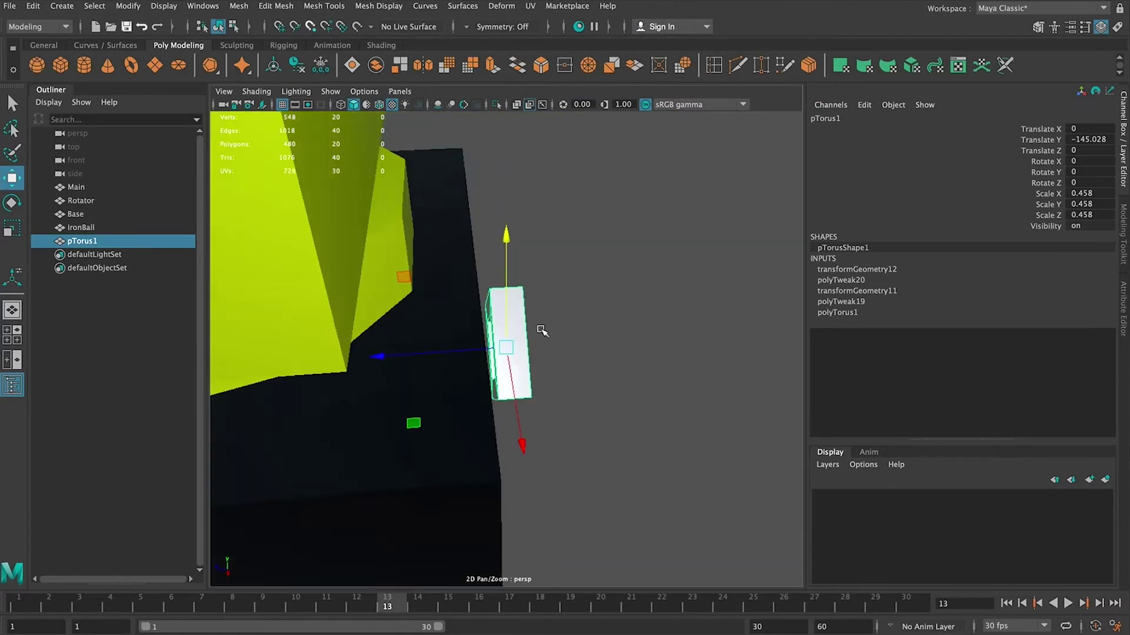
left_click_drag(457, 352, 434, 355)
left_click_drag(541, 346, 441, 348, "alt")
left_click(550, 420)
mouse_move(595, 398)
left_mouse_down("alt")
mouse_move(522, 352)
mouse_move(560, 353)
mouse_move(583, 406)
left_mouse_up("alt")
left_click(559, 353)
left_click_drag(531, 337, 590, 355, "alt")
left_click_drag(457, 338, 448, 398)
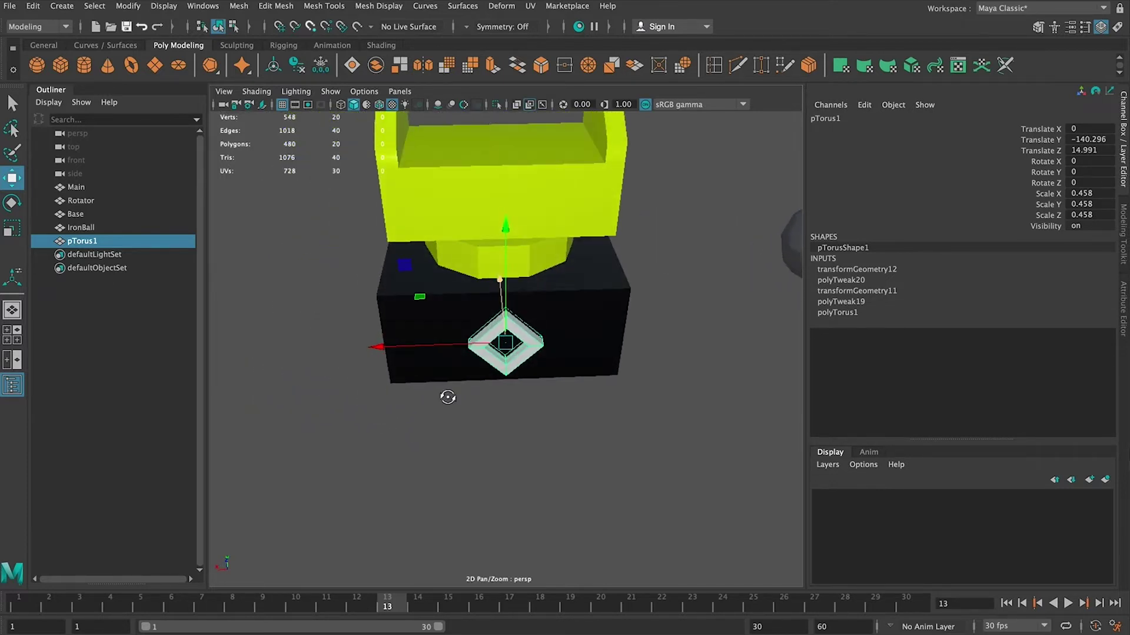
Duplicate the diamond torus and move the copy along X to about 256
left_click_drag(482, 304, 525, 339, "alt")
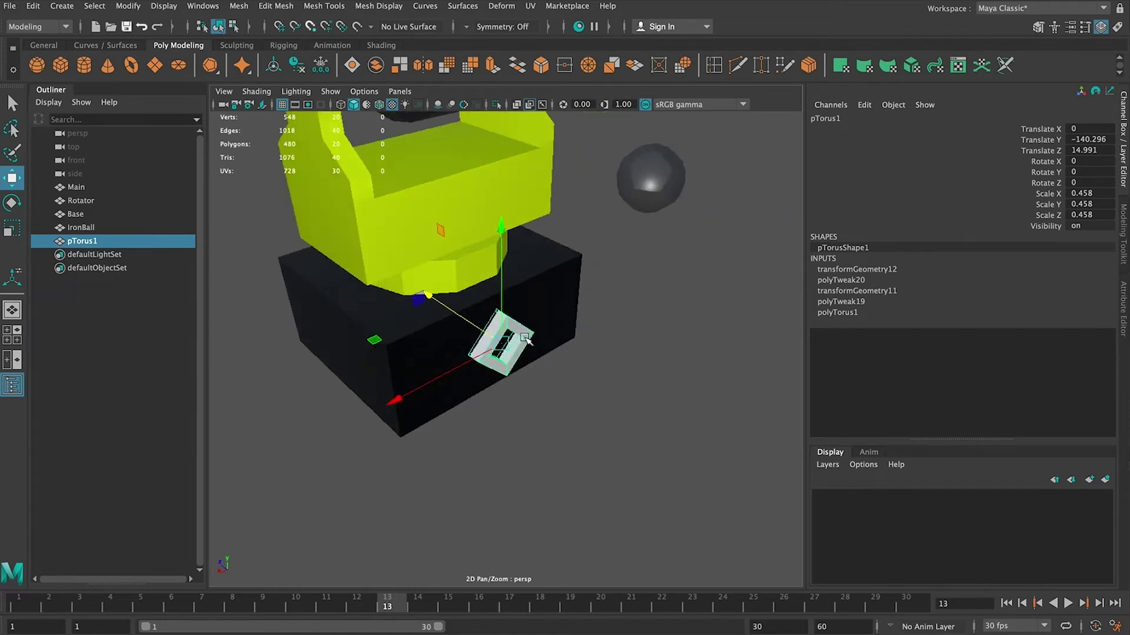
key("ctrl+d")
left_click_drag(439, 375, 354, 404)
Set the copied torus's Y rotation to -90 degrees
key("e")
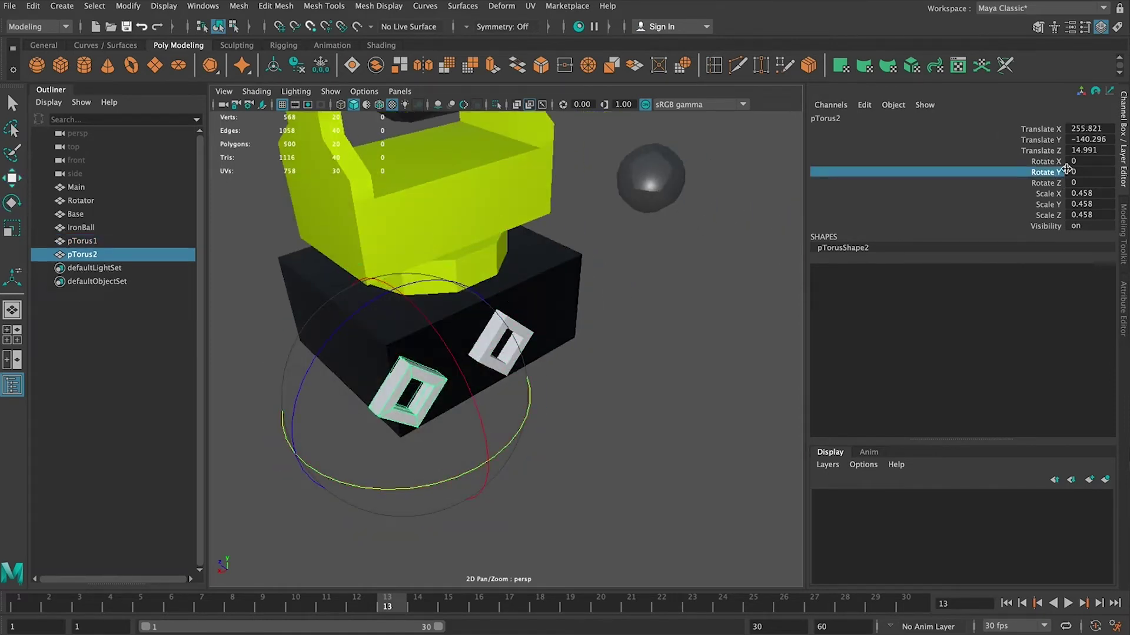
middle_click_drag(1069, 170, 1048, 171)
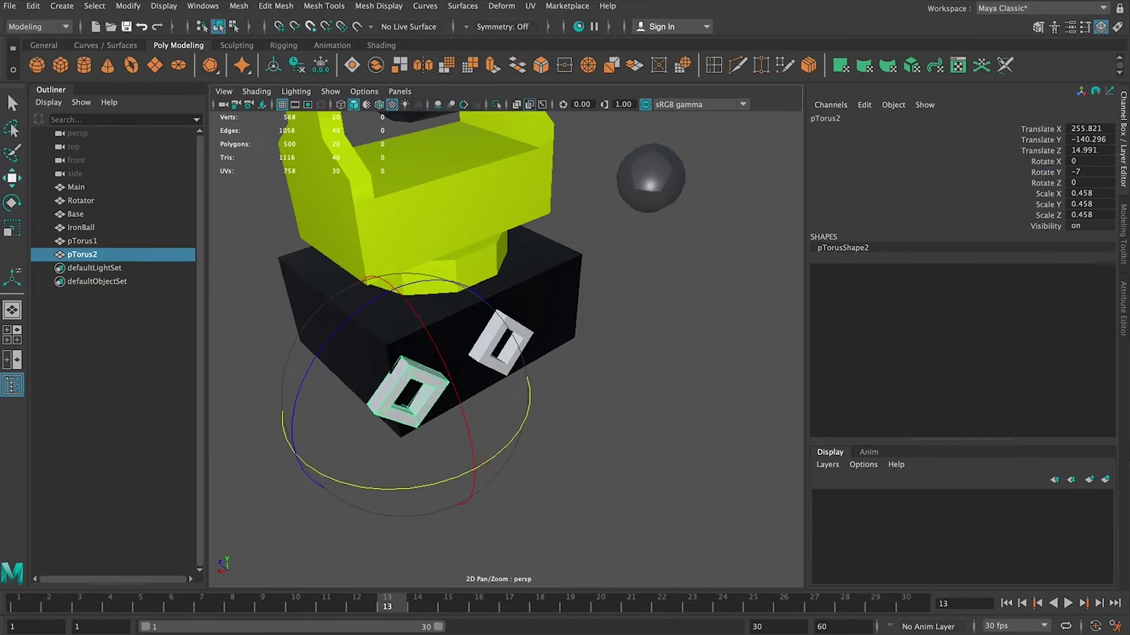
double_click(1076, 171)
type("-90")
key("Return")
Move the rotated torus onto the base's side face, at Translate X about 298 and Translate Z about 289
key("w")
left_click_drag(355, 368, 626, 365)
key("f")
left_click_drag(475, 376, 552, 366)
Fine-tune the side torus in the top view to Translate X about 295 and Translate Z about 283
key("space")
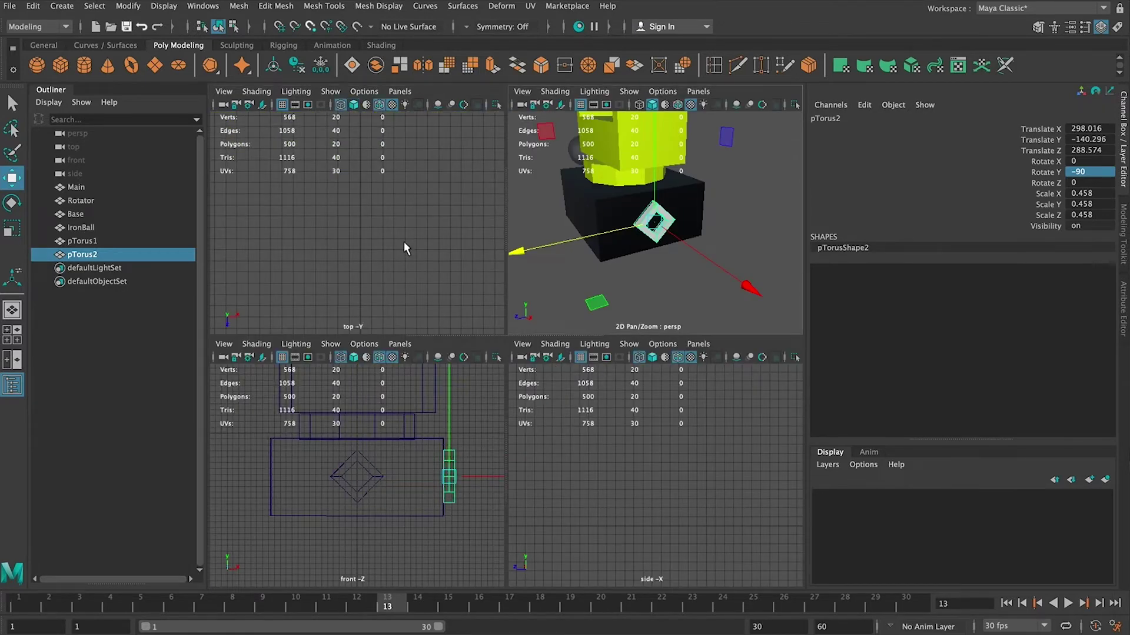
key("space")
key("f")
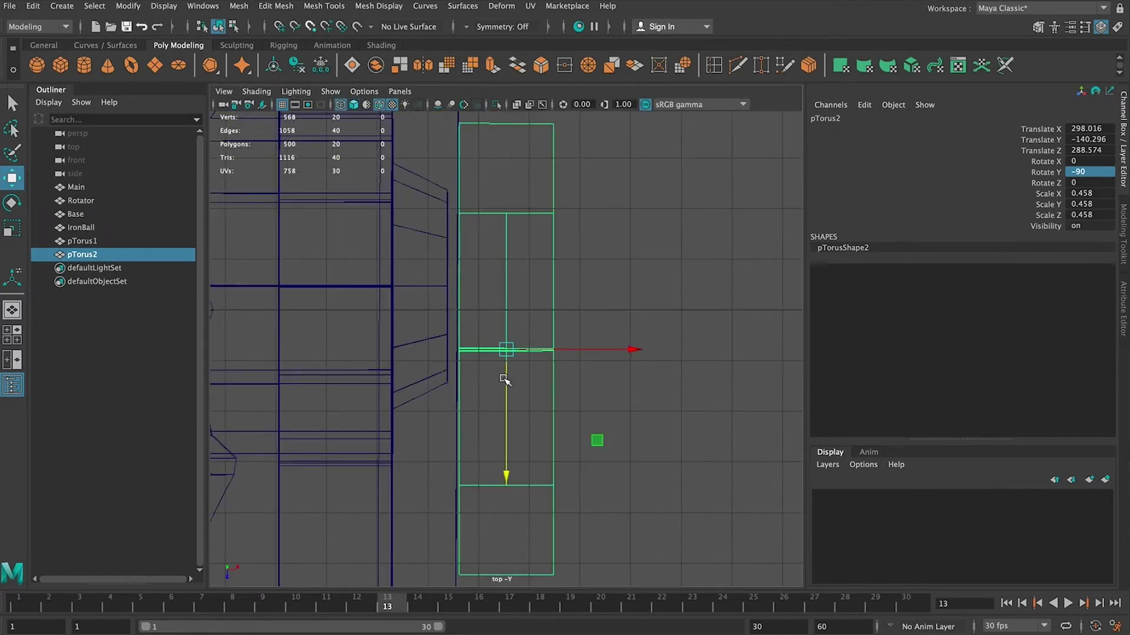
scroll(592, 357, "down", 6)
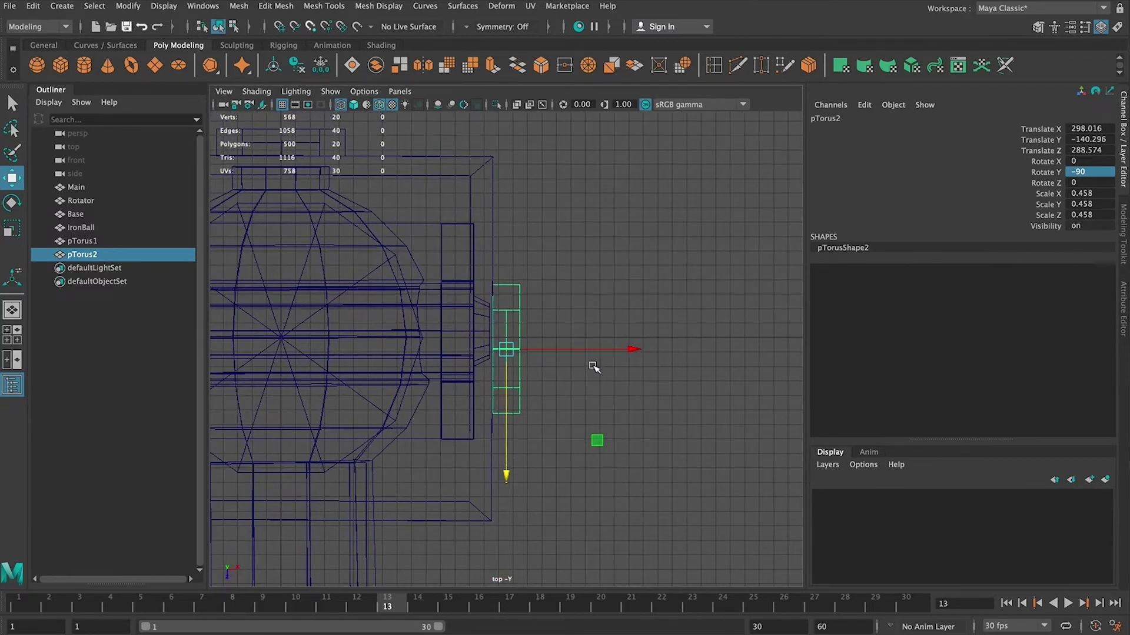
left_click_drag(605, 350, 599, 349)
left_click_drag(503, 440, 526, 427)
Duplicate the side torus and move the copy to the opposite side face of the base, at Translate X about -290
key("space")
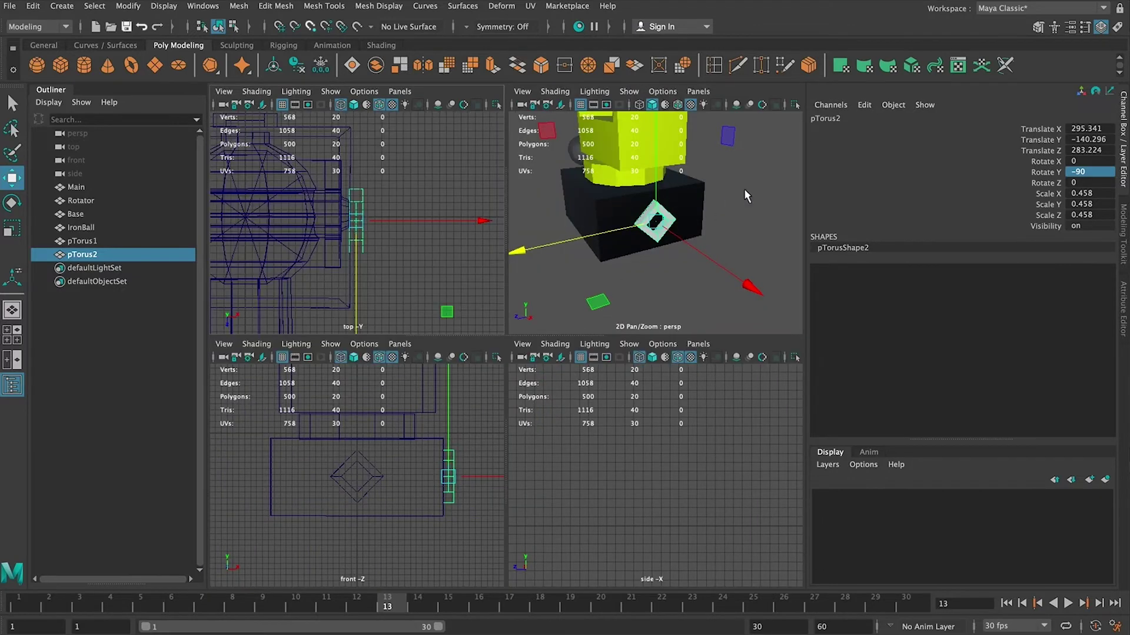
left_click(736, 201)
left_click_drag(682, 227, 607, 229, "alt")
left_click(664, 226)
key("ctrl+d")
key("f")
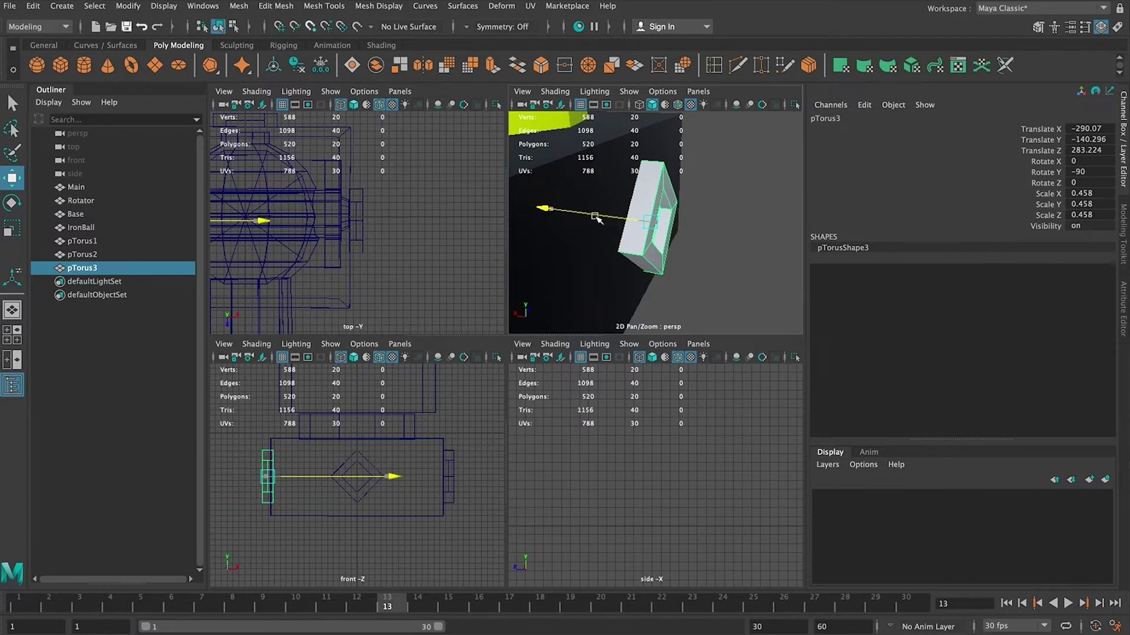
left_click(722, 249)
left_click_drag(723, 249, 668, 244, "alt")
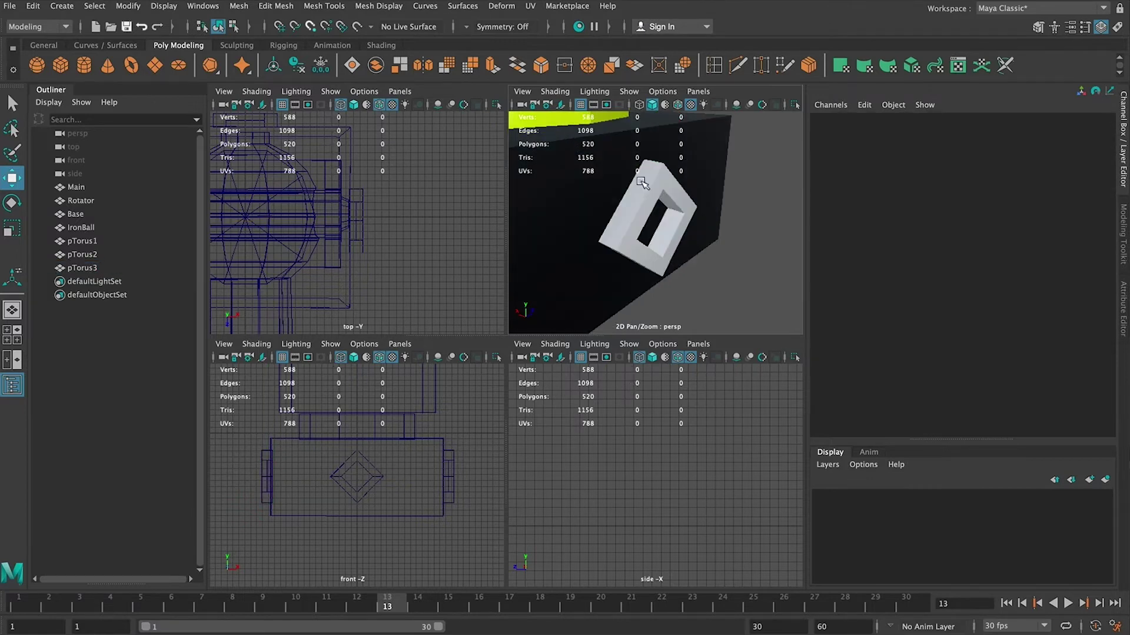
Switch to Unity and examine the diamond emblems around the existing crane tower's base
key("space")
key("super+Tab")
key("super+Tab")
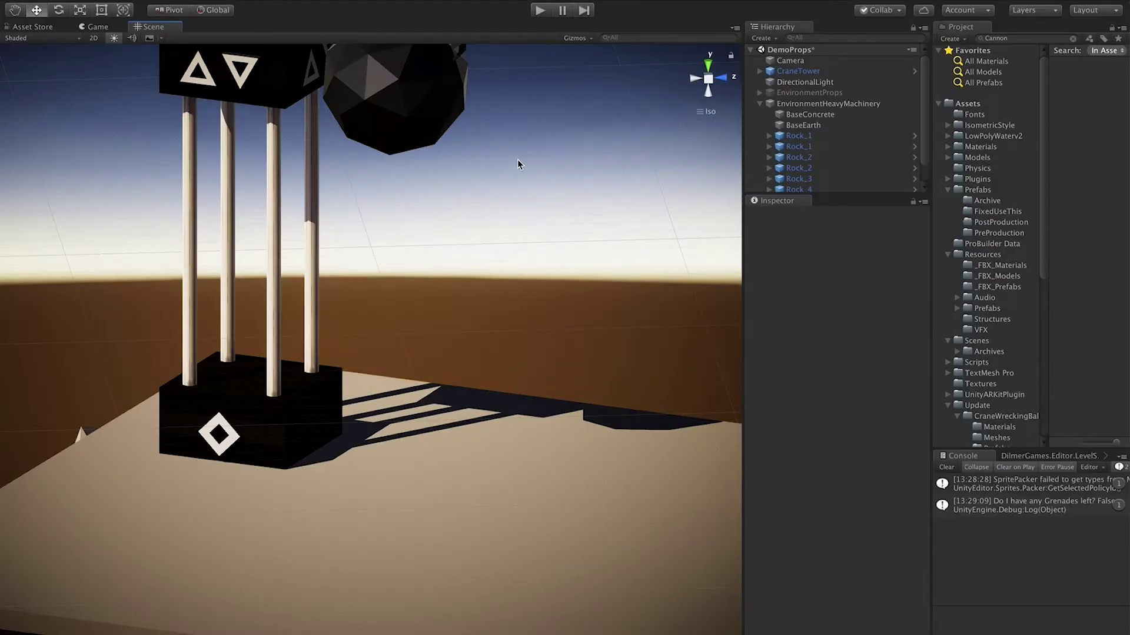
left_click_drag(519, 164, 212, 459, "alt")
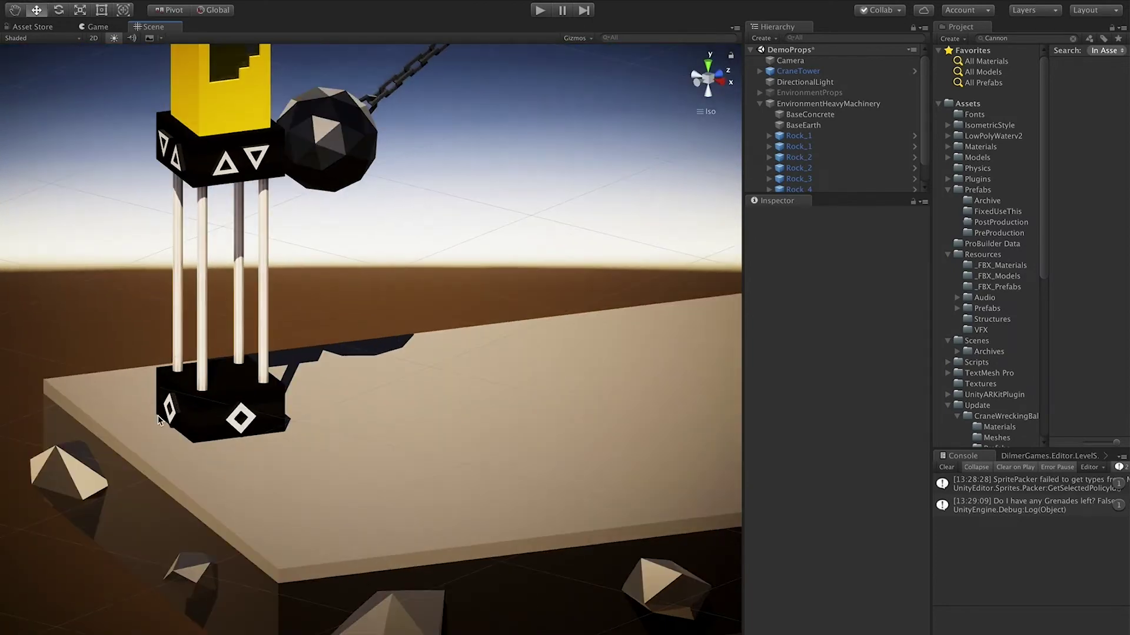
left_click_drag(302, 406, 396, 409, "alt")
left_click_drag(214, 408, 296, 401, "alt")
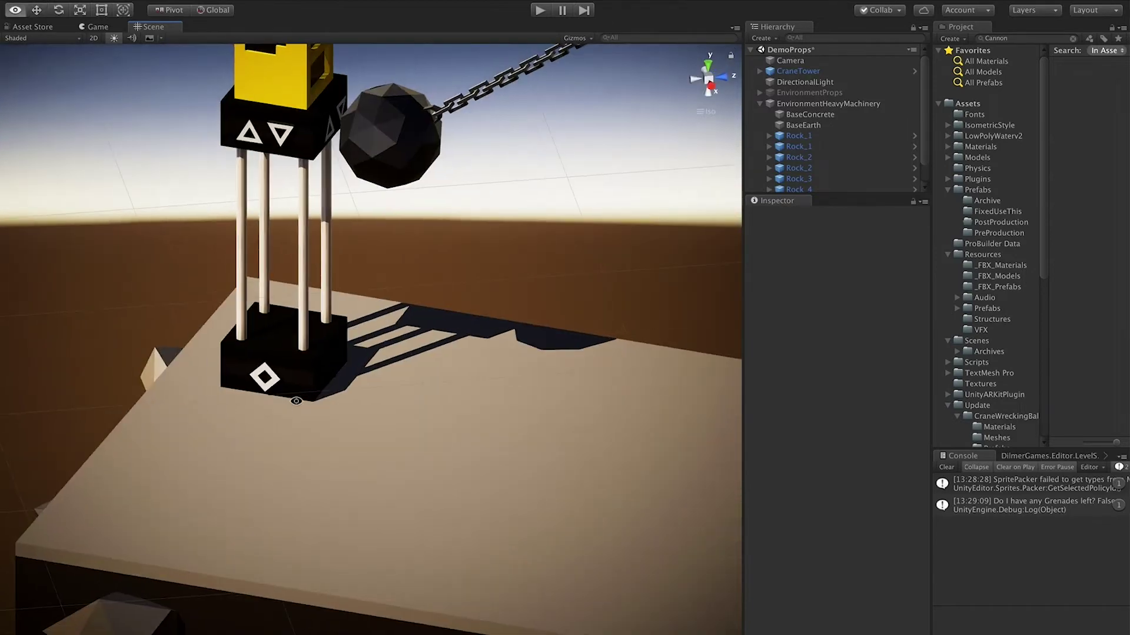
Frame the crane tower's base and examine up close how its diamond emblem is placed
left_click(332, 365)
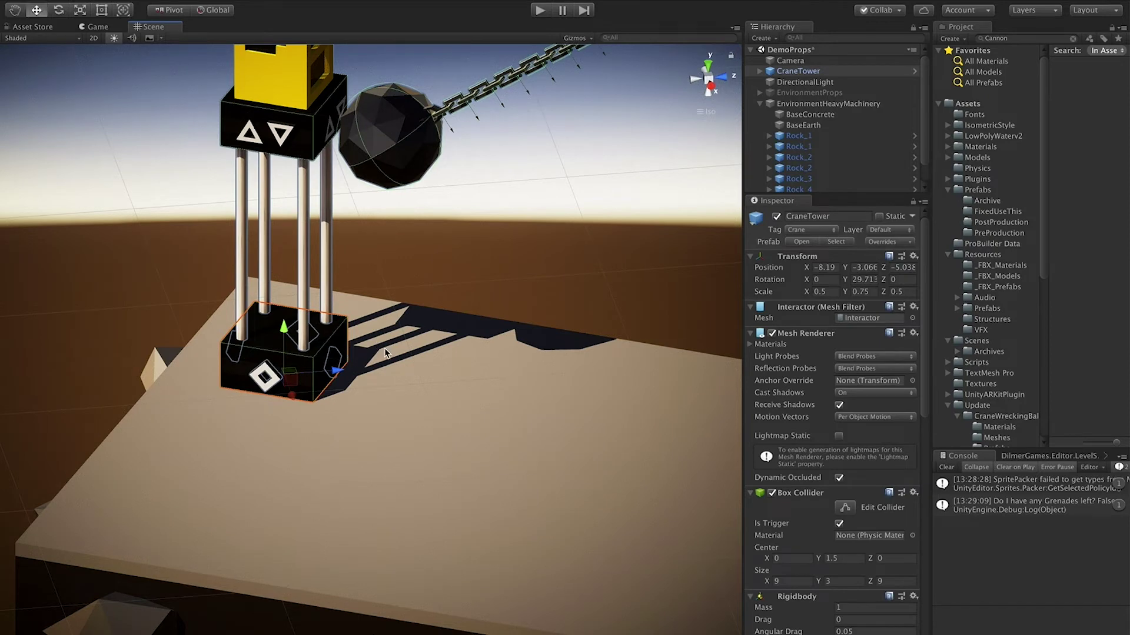
key("f")
scroll(385, 353, "up", 5)
left_click_drag(483, 347, 436, 327, "alt")
left_click(545, 310)
left_click_drag(471, 288, 465, 229, "alt")
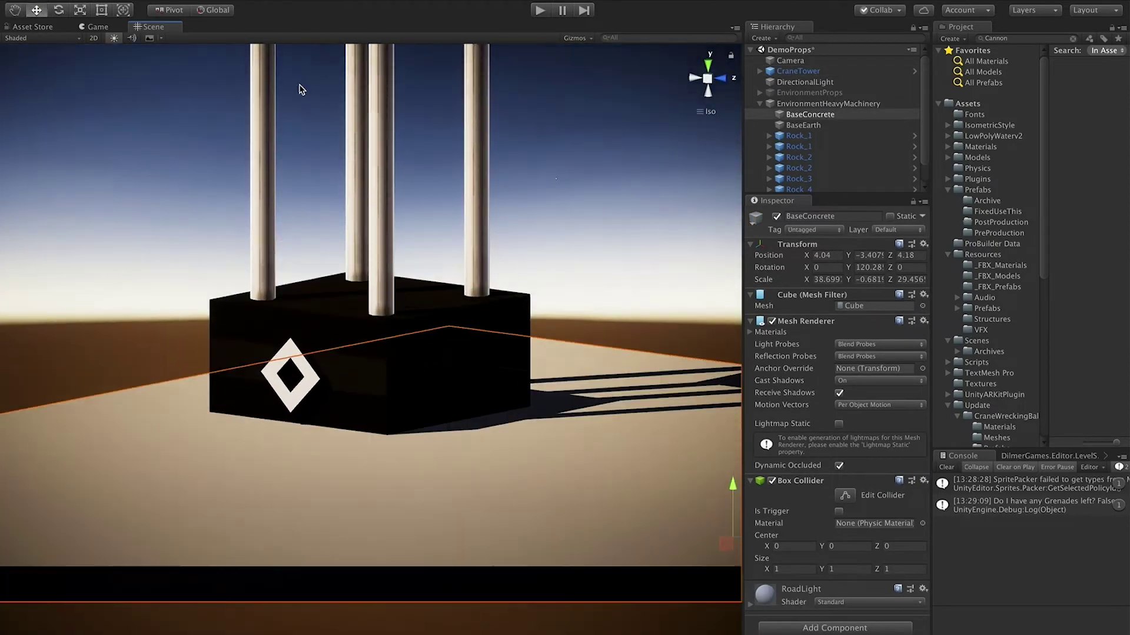
Turn off lighting in the Scene view and inspect the diamond emblems on the base's adjoining faces
left_click(114, 38)
left_click(270, 196)
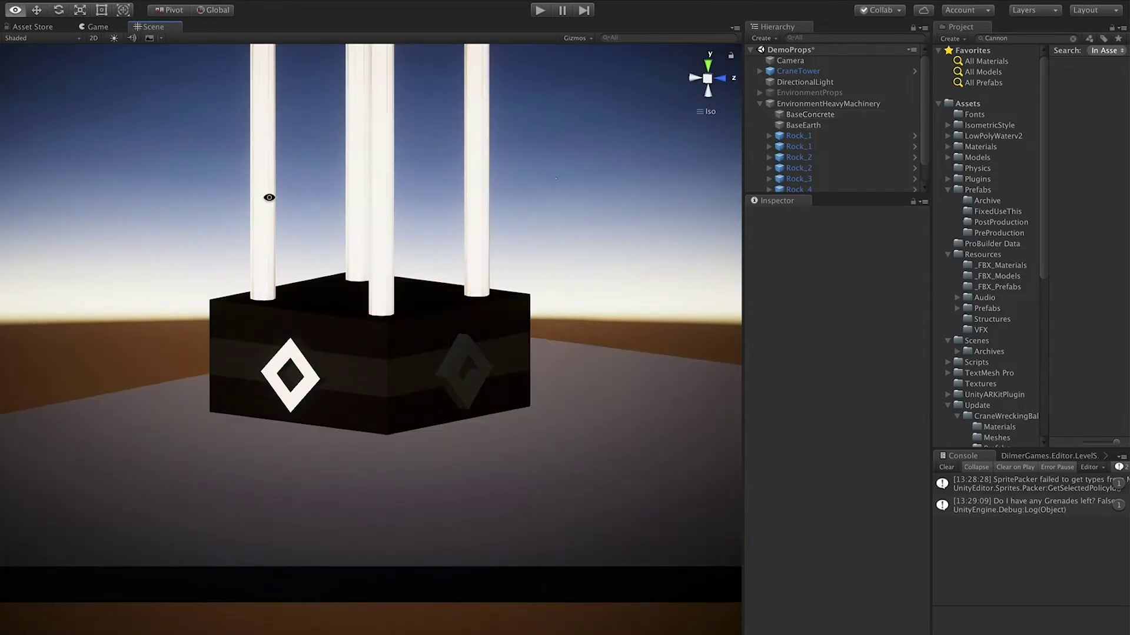
left_click_drag(270, 196, 578, 298, "alt")
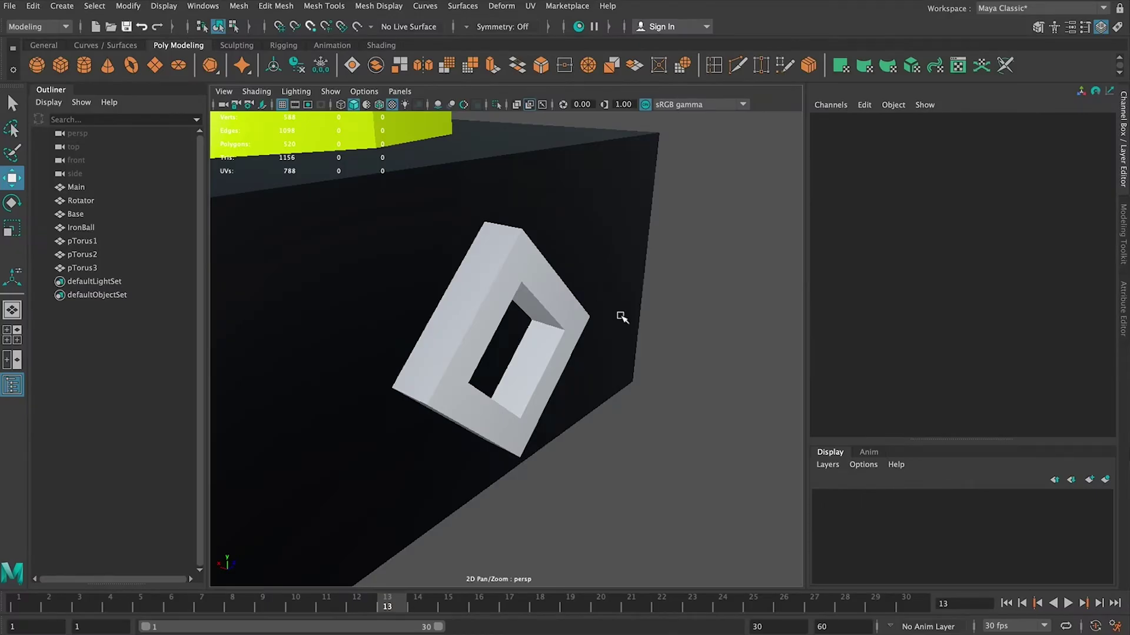
Return to Maya and duplicate the original diamond torus on the base's front face
left_click(620, 317)
scroll(621, 317, "down", 10)
left_click_drag(620, 317, 454, 331, "alt")
scroll(605, 360, "up", 5)
left_click_drag(604, 359, 344, 342, "alt")
left_click(272, 355)
key("ctrl+d")
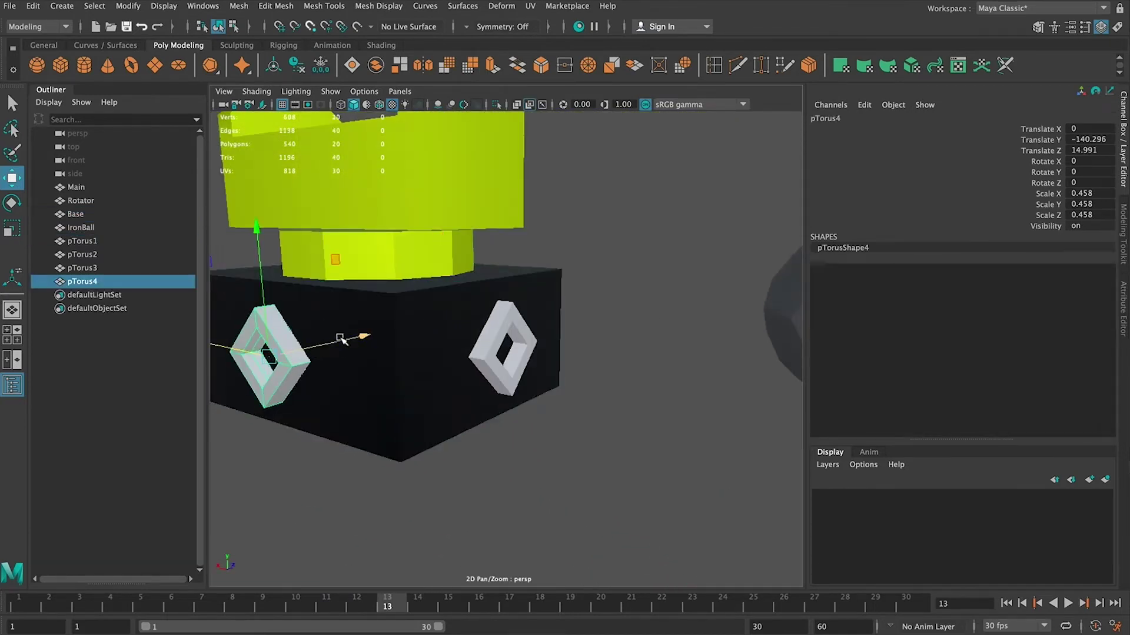
Move the new torus copy along Z to the base's opposite face and seat it against the surface
key("f")
left_click_drag(540, 318, 480, 344, "alt")
scroll(480, 344, "down", 3)
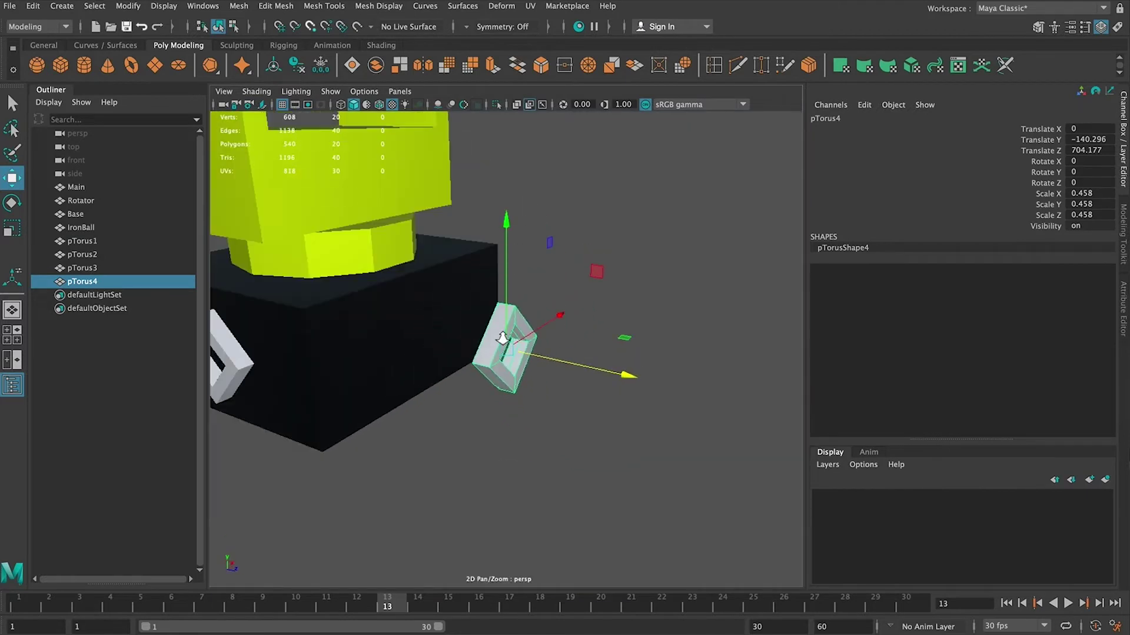
left_click_drag(625, 377, 527, 380)
left_click(588, 270)
key("a")
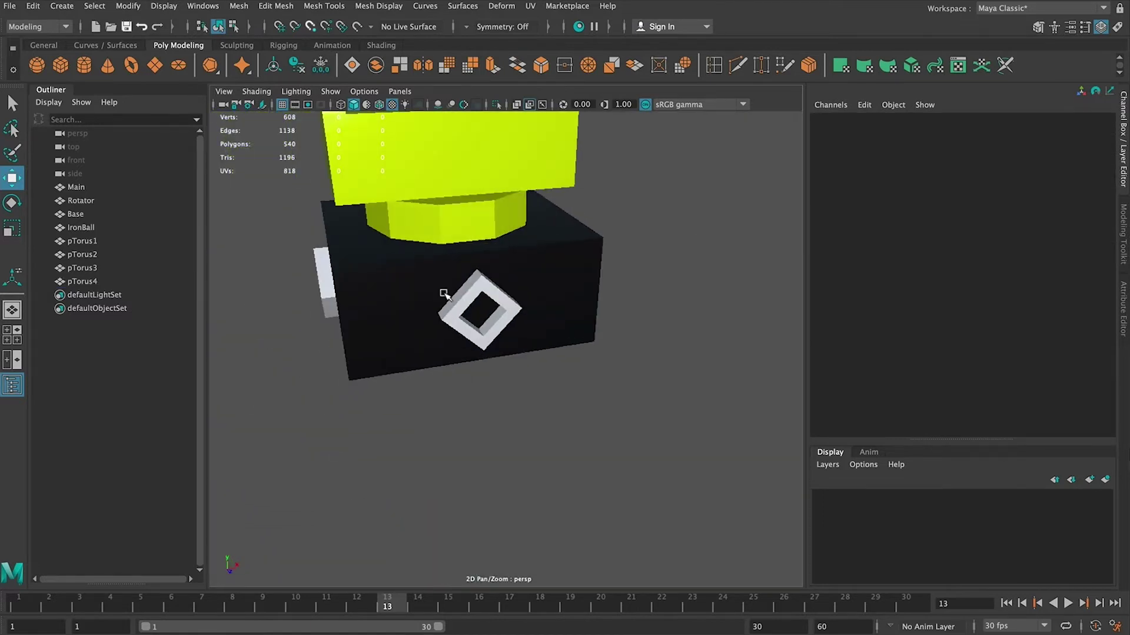
Check the alignment of the diamond tori around the base in the perspective, top, front and side views
left_click_drag(616, 312, 290, 292, "alt")
scroll(577, 348, "up", 6)
mouse_move(430, 321)
left_mouse_down("alt")
mouse_move(577, 387)
mouse_move(522, 316)
mouse_move(442, 304)
left_mouse_up("alt")
scroll(502, 318, "down", 8)
key("space")
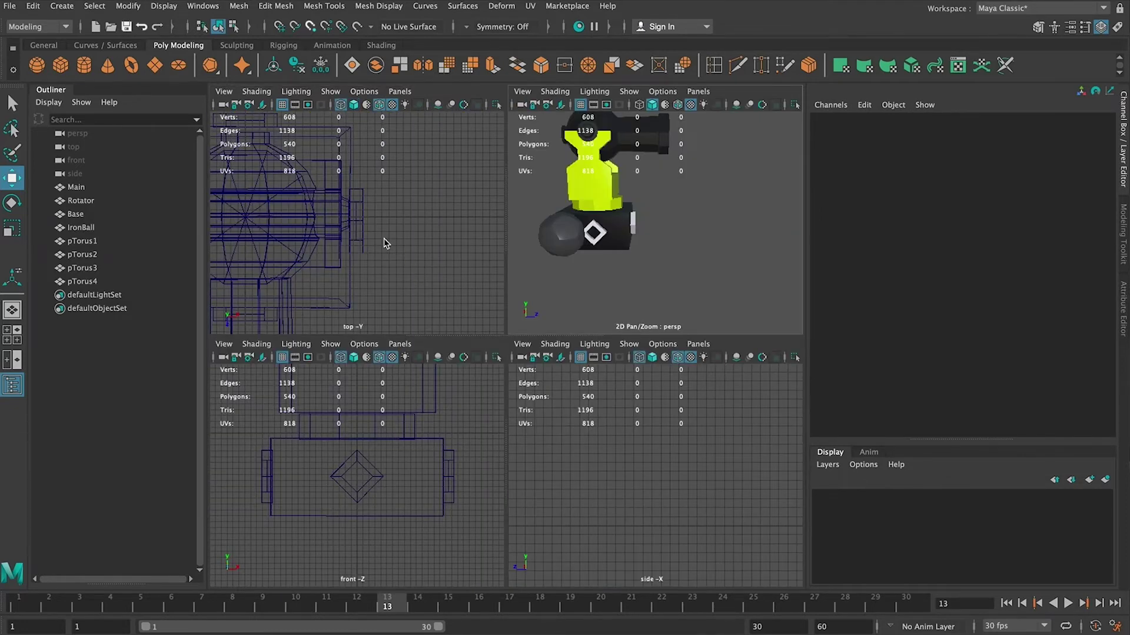
key("space")
left_click(514, 315)
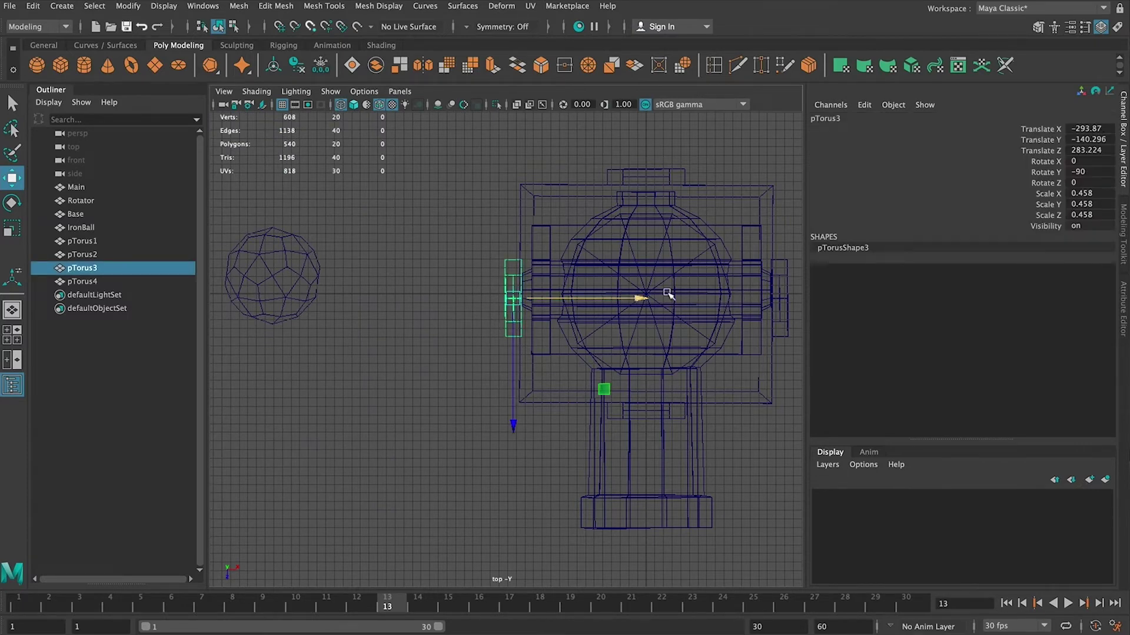
key("space")
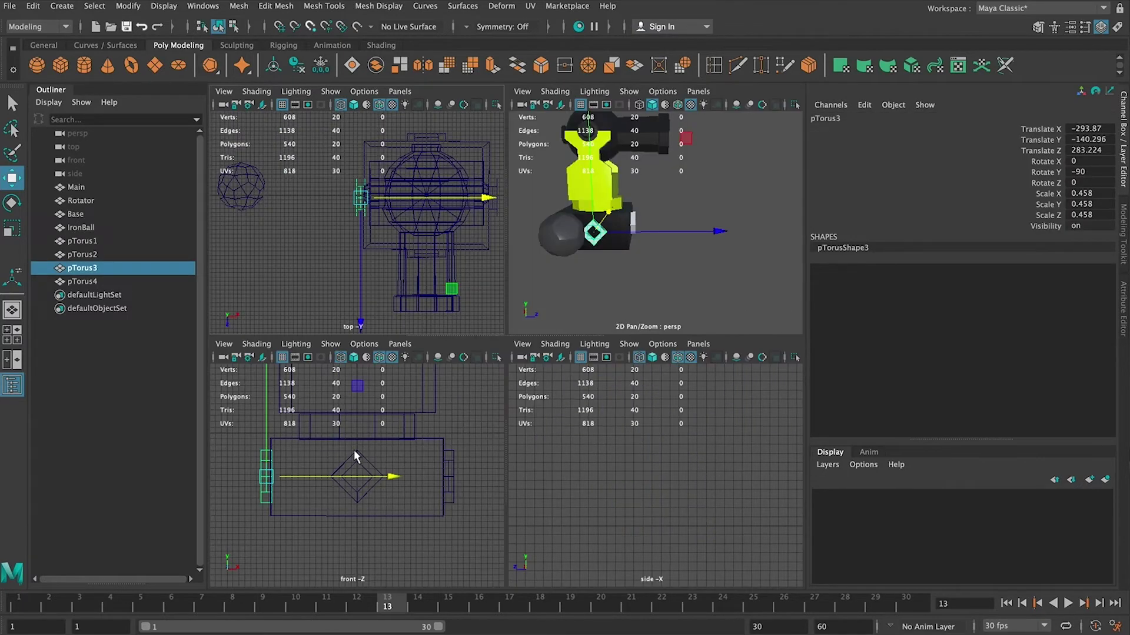
key("space")
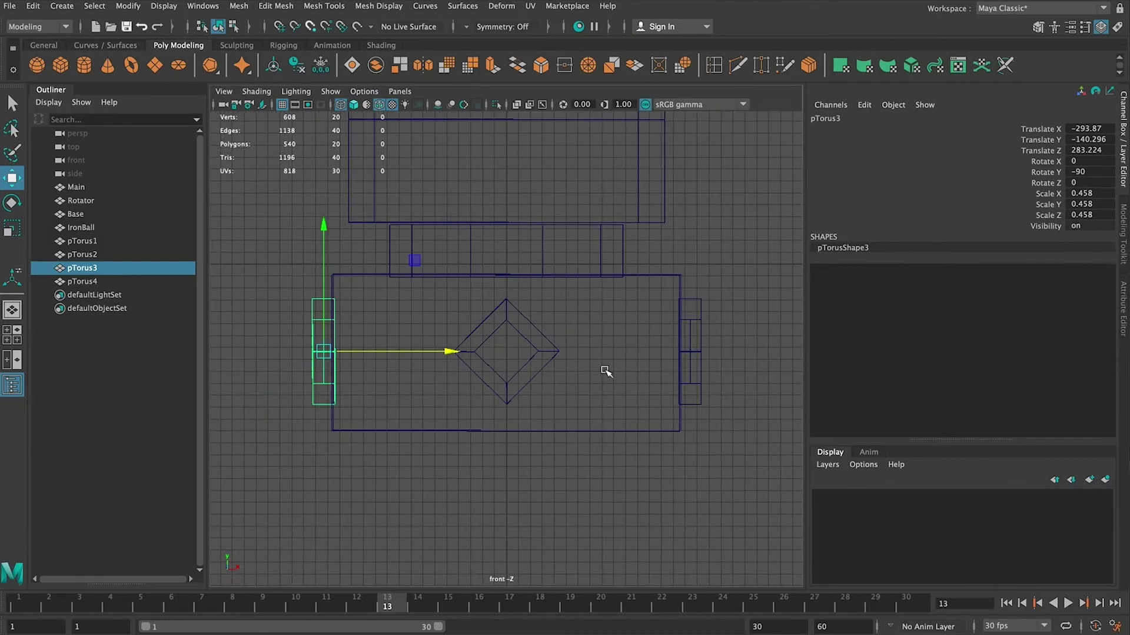
key("space")
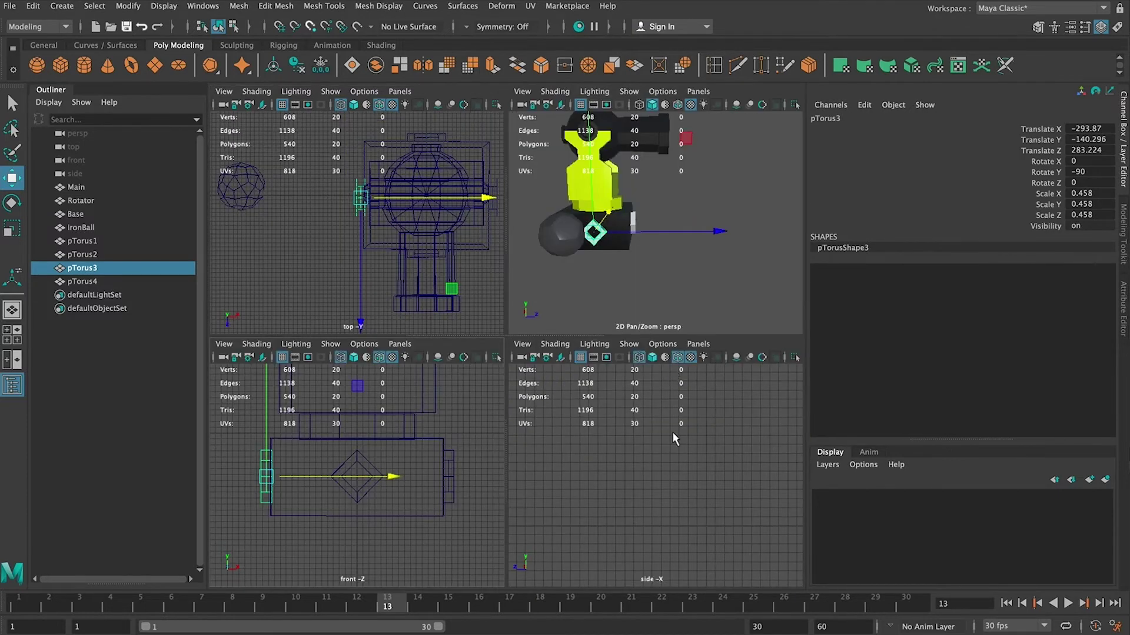
key("f")
scroll(686, 450, "down", 10)
scroll(688, 452, "up", 6)
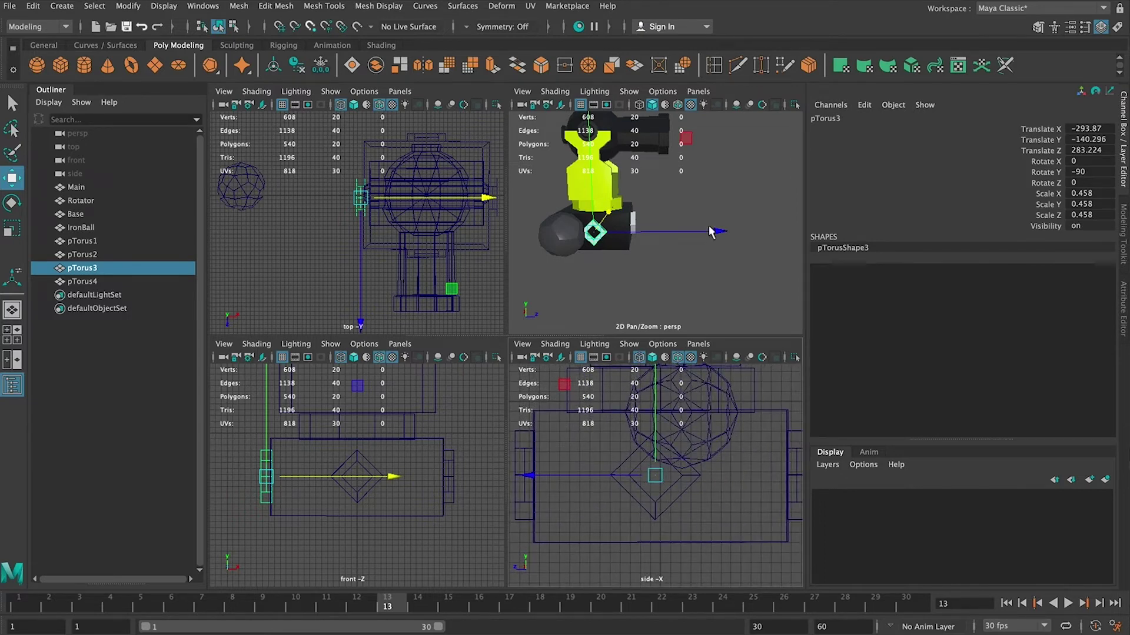
Return to the single perspective view and inspect the diamond emblems around the cannon's base
key("space")
left_click(696, 212)
left_click_drag(696, 211, 540, 288, "alt")
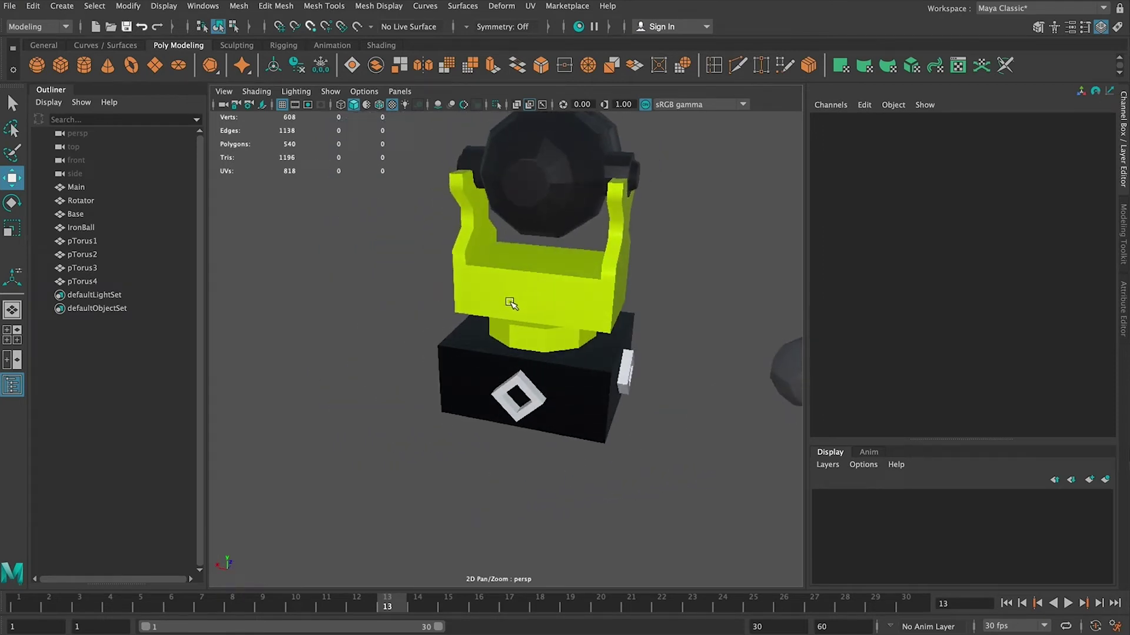
mouse_move(565, 264)
left_mouse_down("alt")
mouse_move(553, 236)
mouse_move(587, 268)
left_mouse_up("alt")
Try rotating the yellow rotator part above the base and undo the rotation
left_click(567, 287)
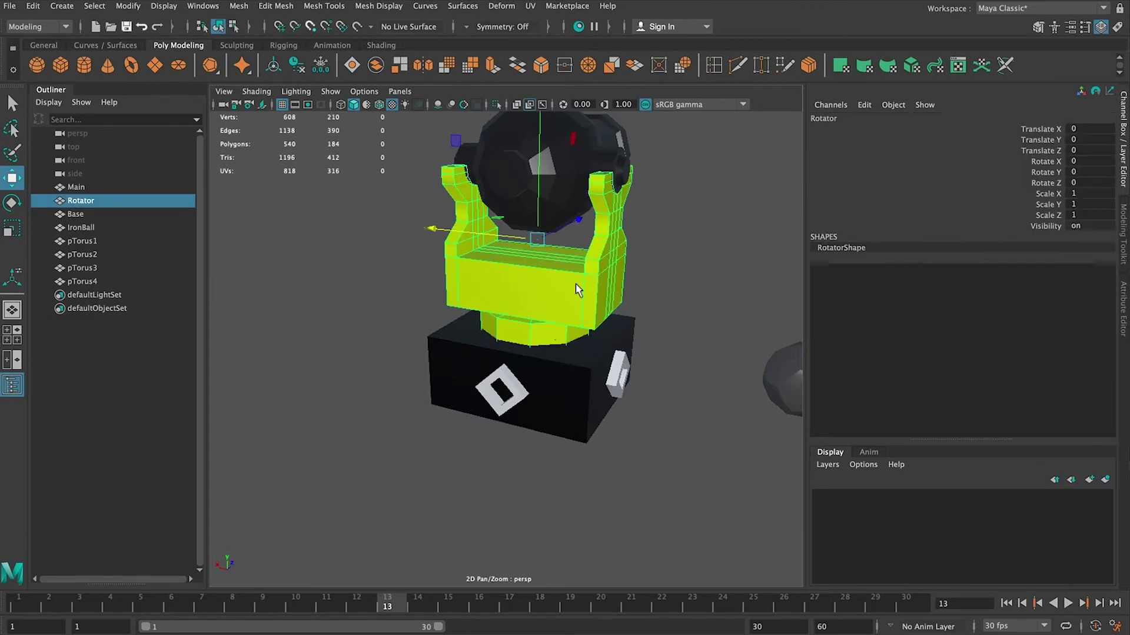
key("e")
left_click_drag(566, 274, 547, 278)
key("ctrl+z")
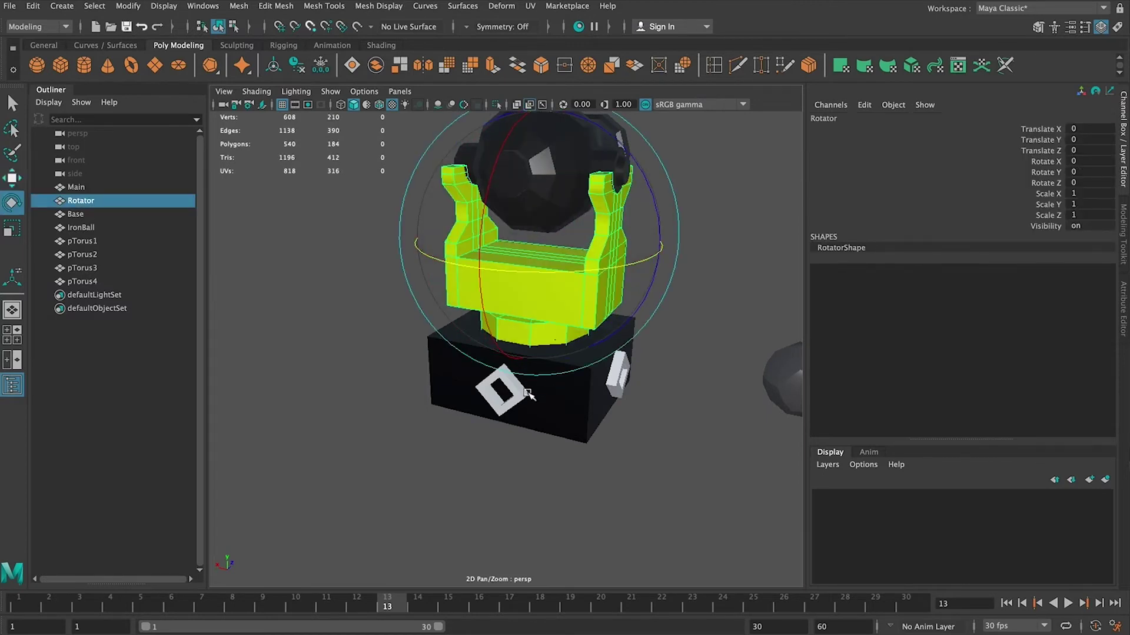
Duplicate the diamond torus on the base's back face and place the copy away from the base
left_click(507, 403)
key("w")
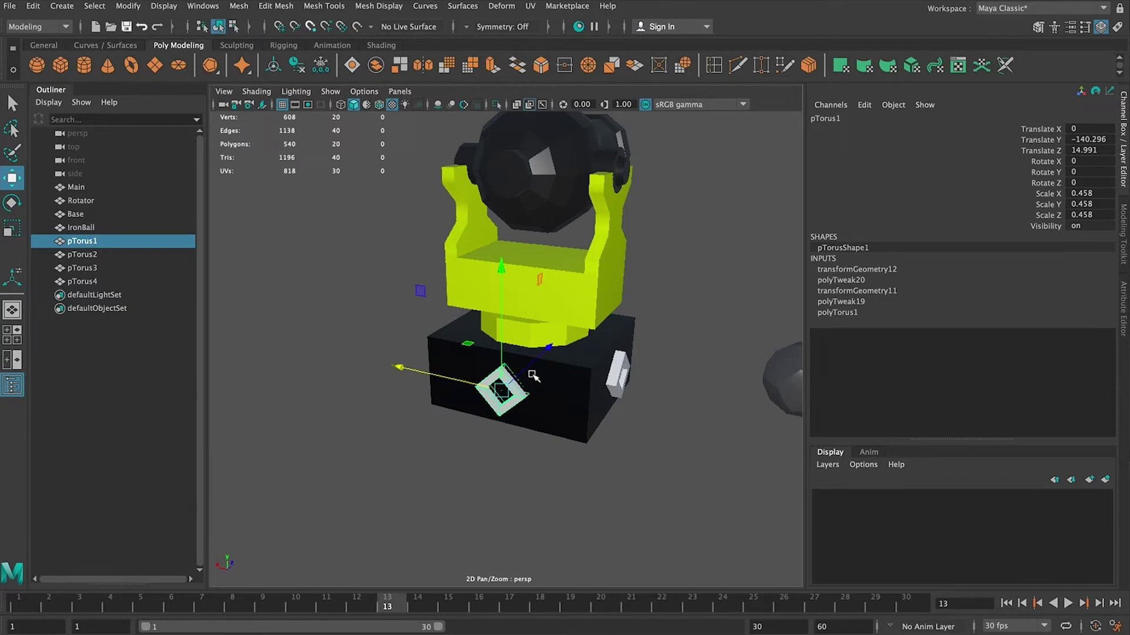
left_click_drag(533, 376, 553, 377, "alt")
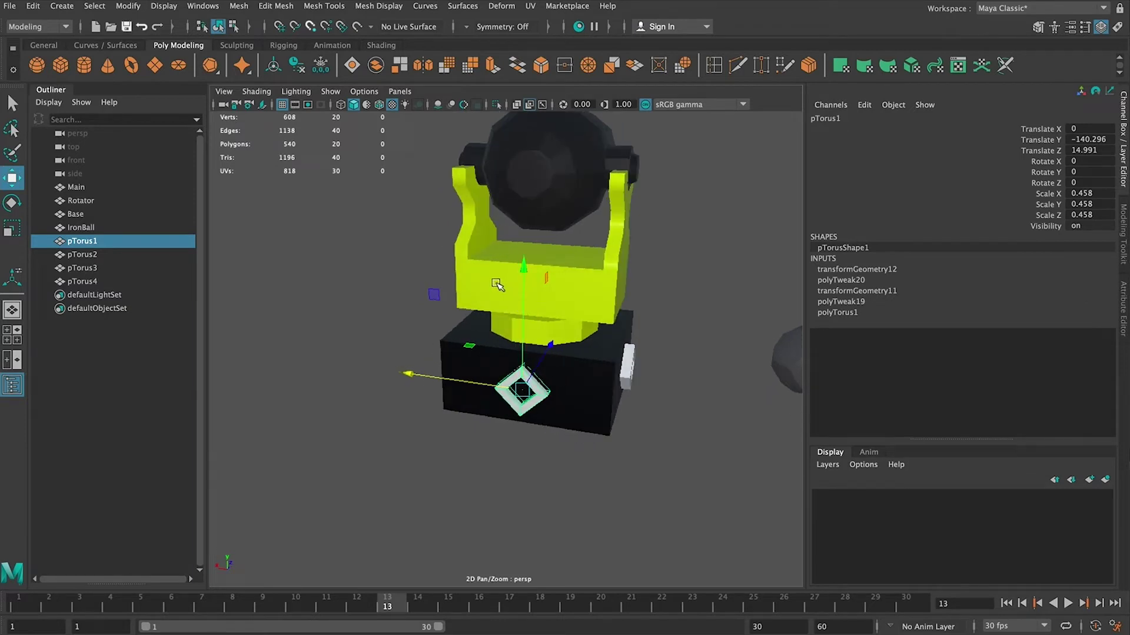
left_click_drag(605, 436, 548, 440, "alt")
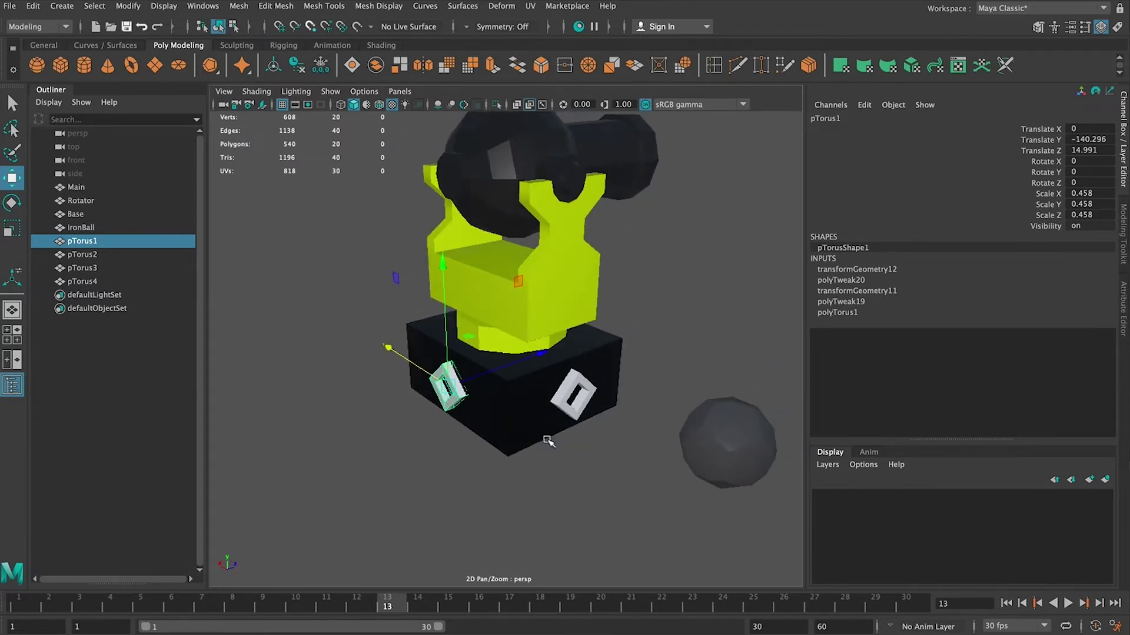
left_click(566, 297)
left_click_drag(507, 309, 414, 414, "alt")
left_click(452, 388)
key("ctrl+d")
Rename the original diamond torus, pTorus1, on the base's back face to ArrowBackBase
left_click(463, 386)
left_click_drag(484, 375, 423, 339, "alt")
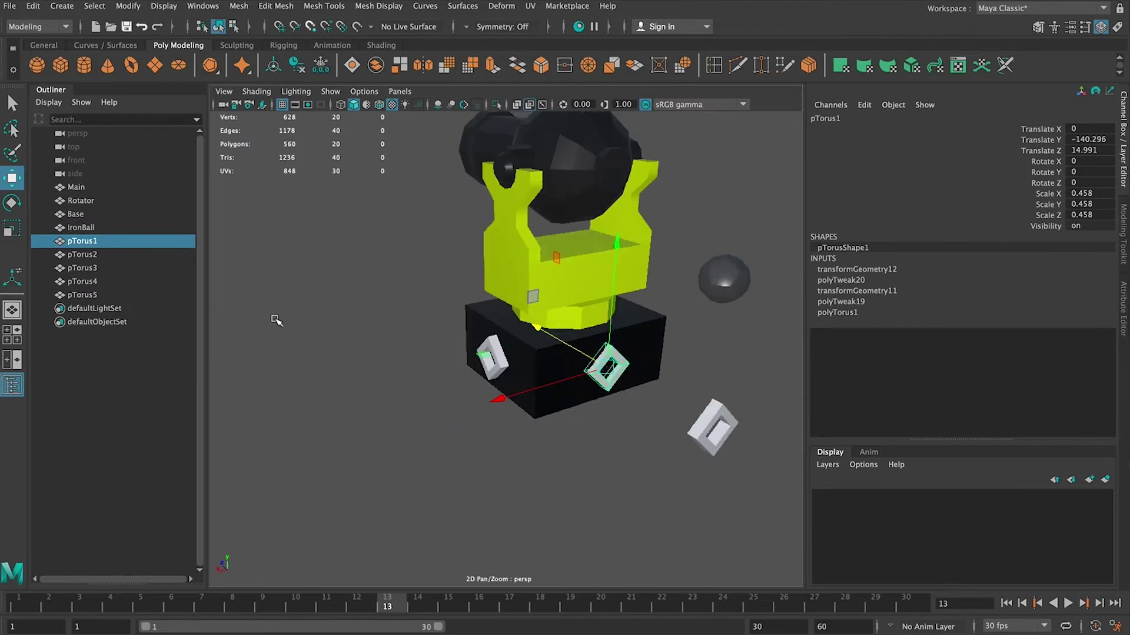
double_click(90, 241)
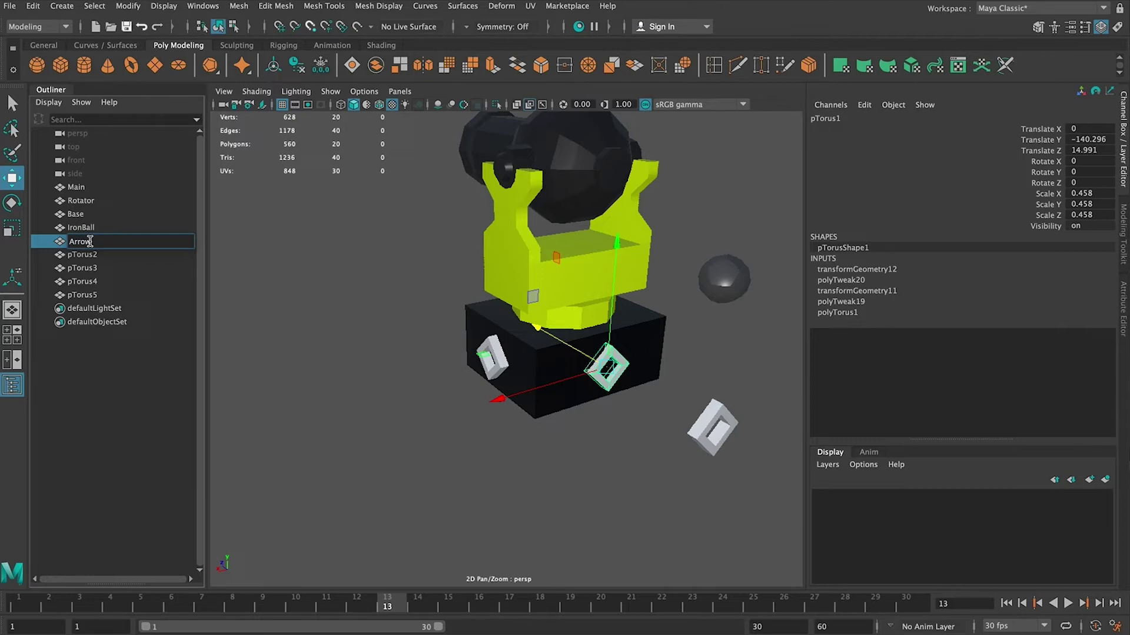
type("Arrow")
key("Return")
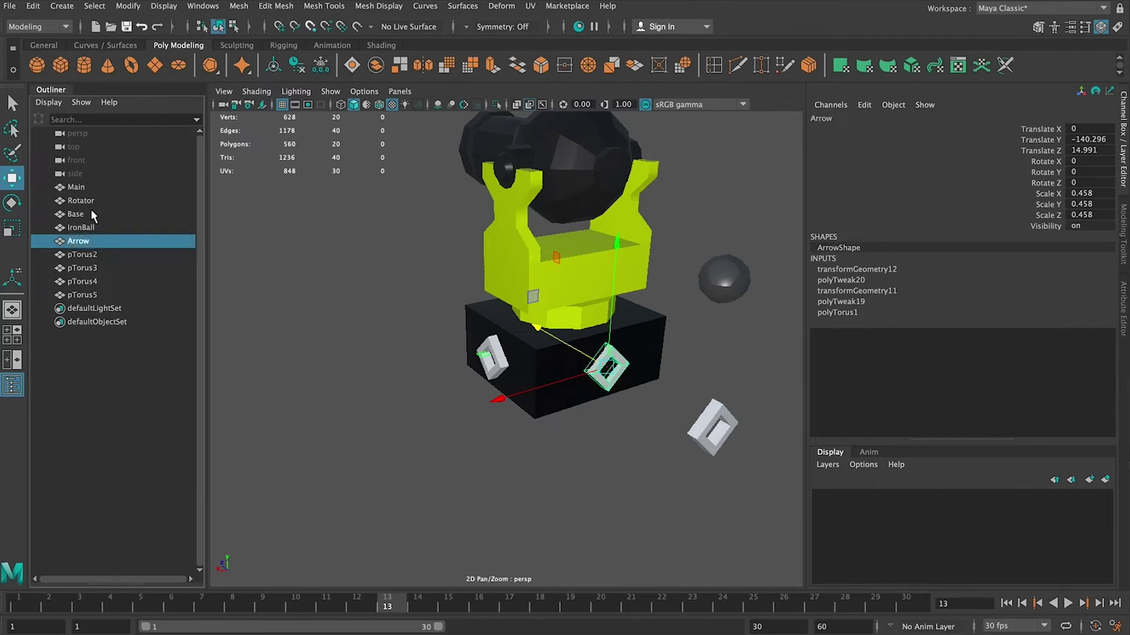
double_click(84, 238)
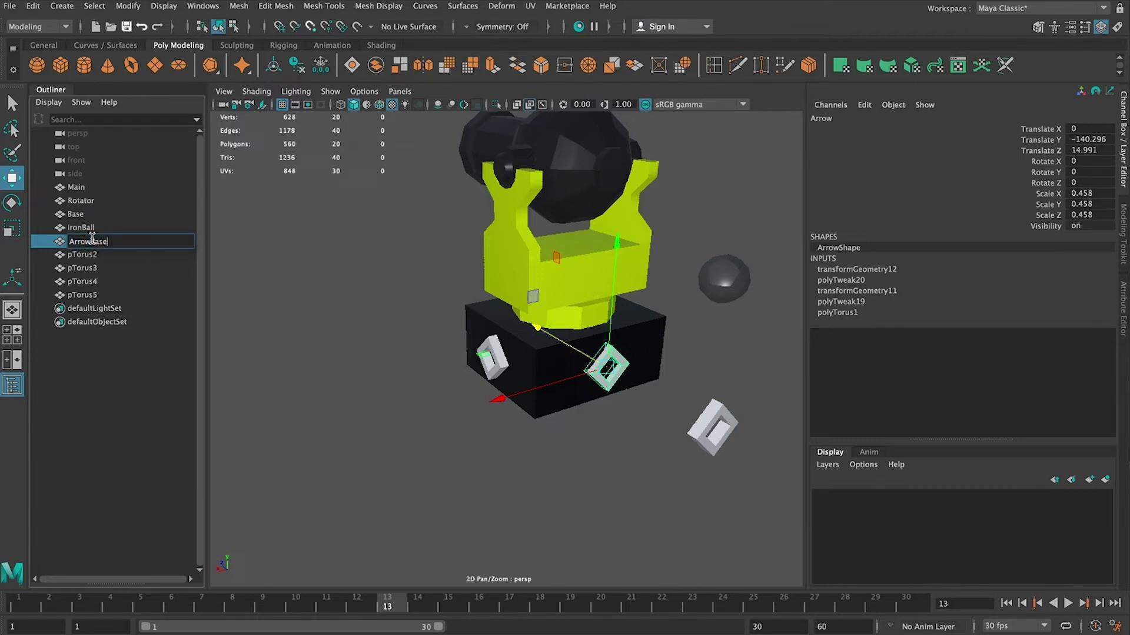
type("ArrowBase")
key("Return")
double_click(90, 240)
key("Return")
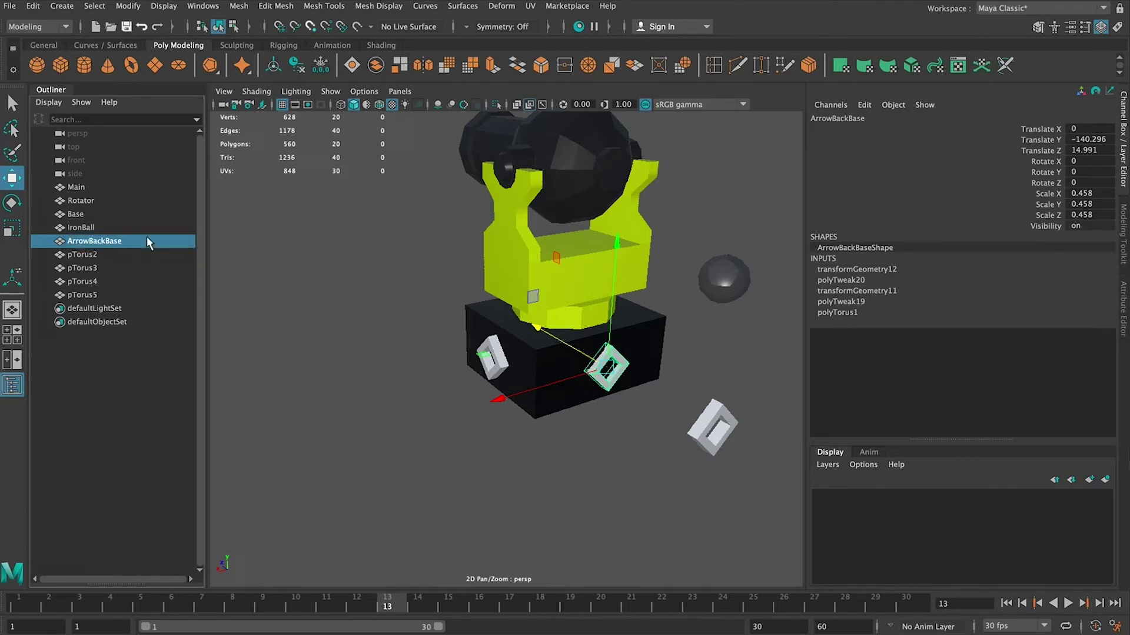
Rename pTorus2 to ArrowLeftBase and pTorus3 to ArrowRightBase
double_click(88, 255)
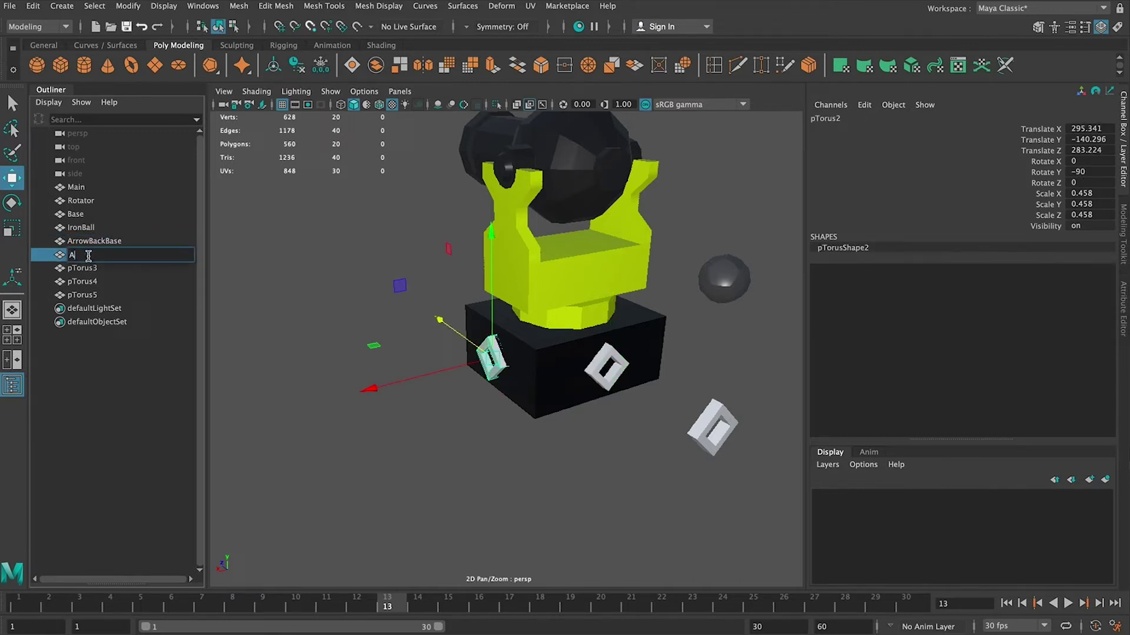
type("ArrowLeftBase")
key("Return")
double_click(81, 268)
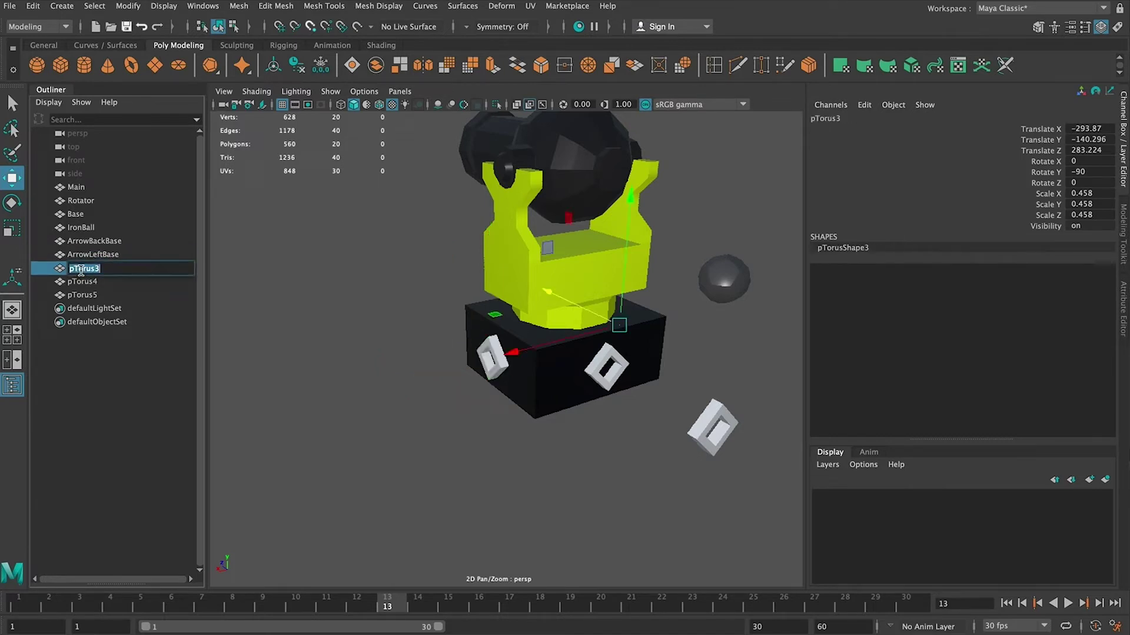
left_click_drag(587, 383, 375, 342, "alt")
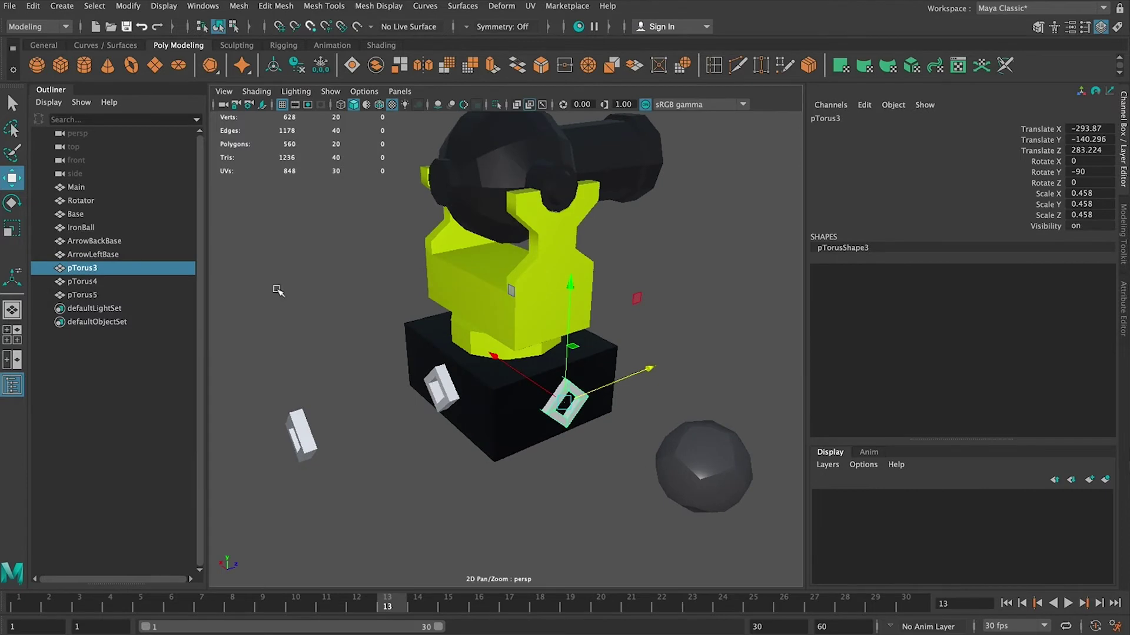
double_click(87, 267)
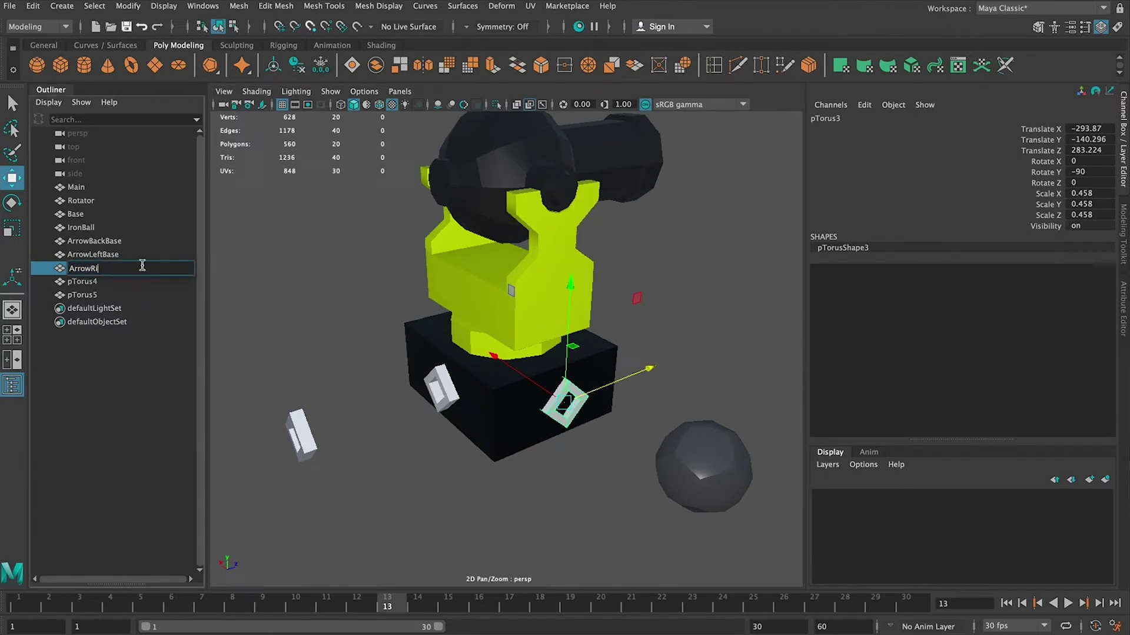
type("ArrowRightBase")
key("Return")
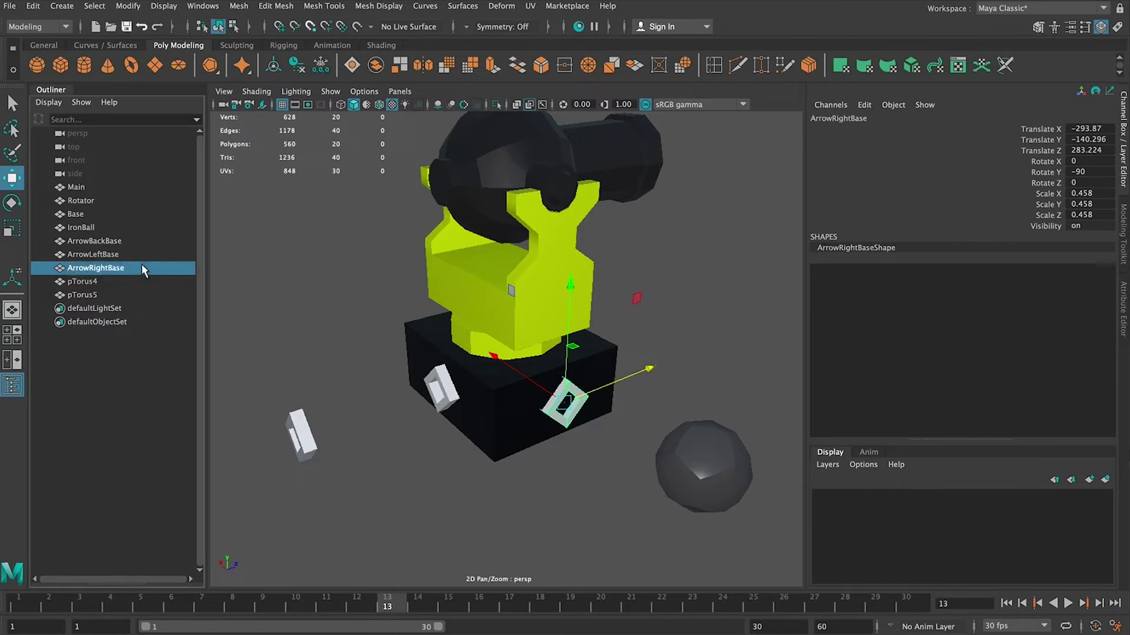
Rename pTorus4, the diamond torus on the base's front face, to ArrowFrontBase
left_click(98, 281)
left_click_drag(507, 344, 377, 332, "alt")
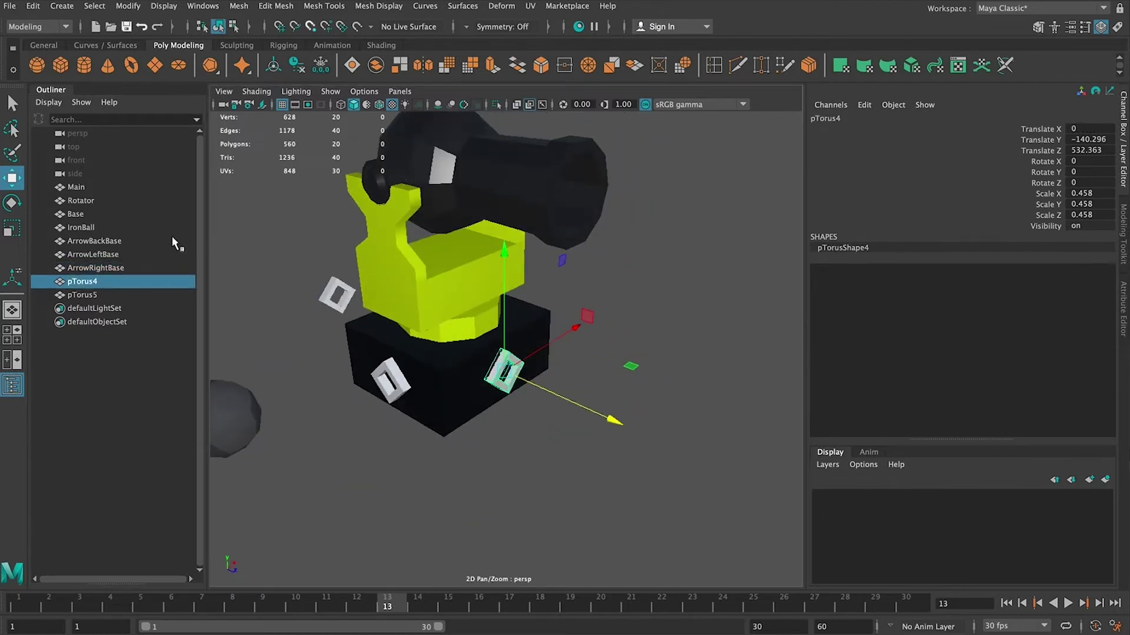
double_click(86, 282)
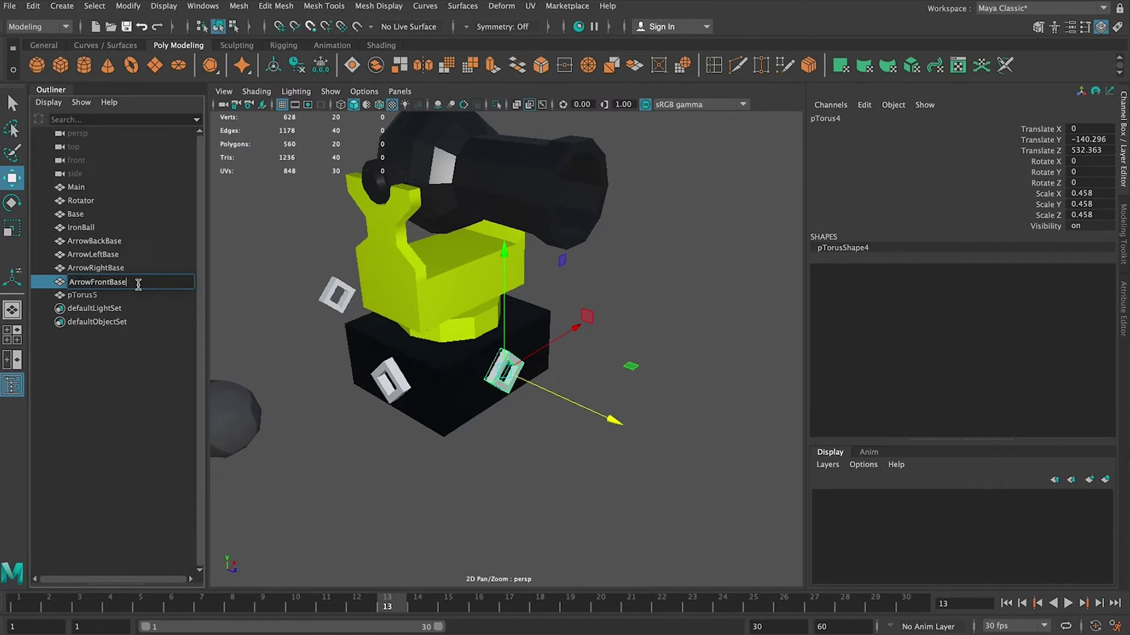
type("ArrowFrontBase")
key("Return")
Freeze the transformations of the four emblem meshes, ArrowBackBase through ArrowFrontBase
left_click_drag(413, 394, 462, 400, "alt")
left_click(123, 240, "shift")
left_click(200, 6)
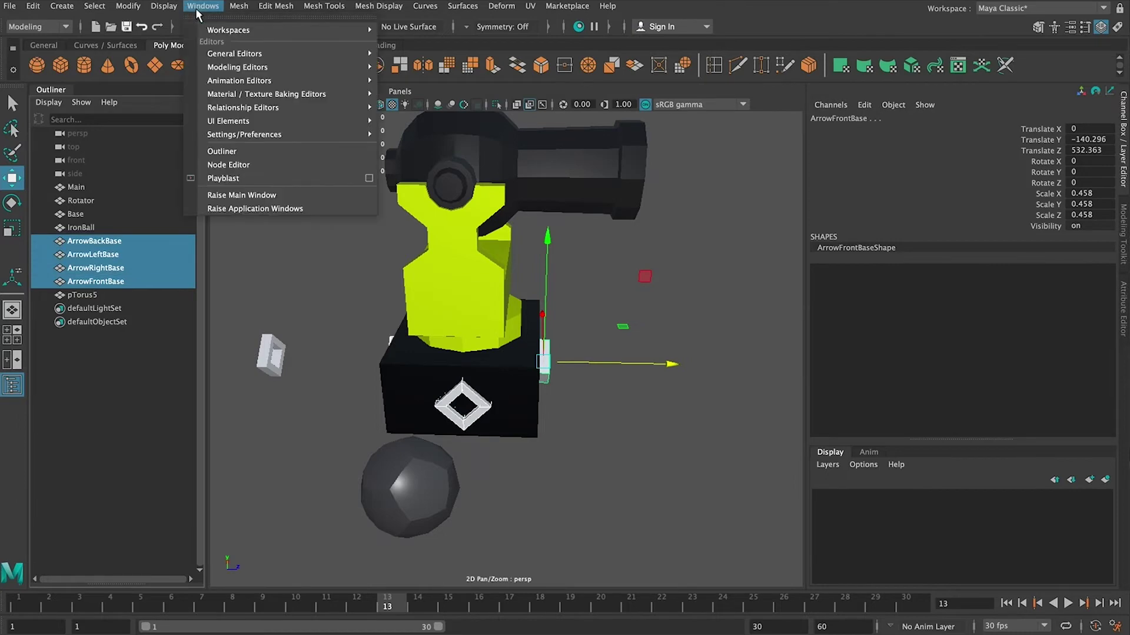
mouse_move(250, 9)
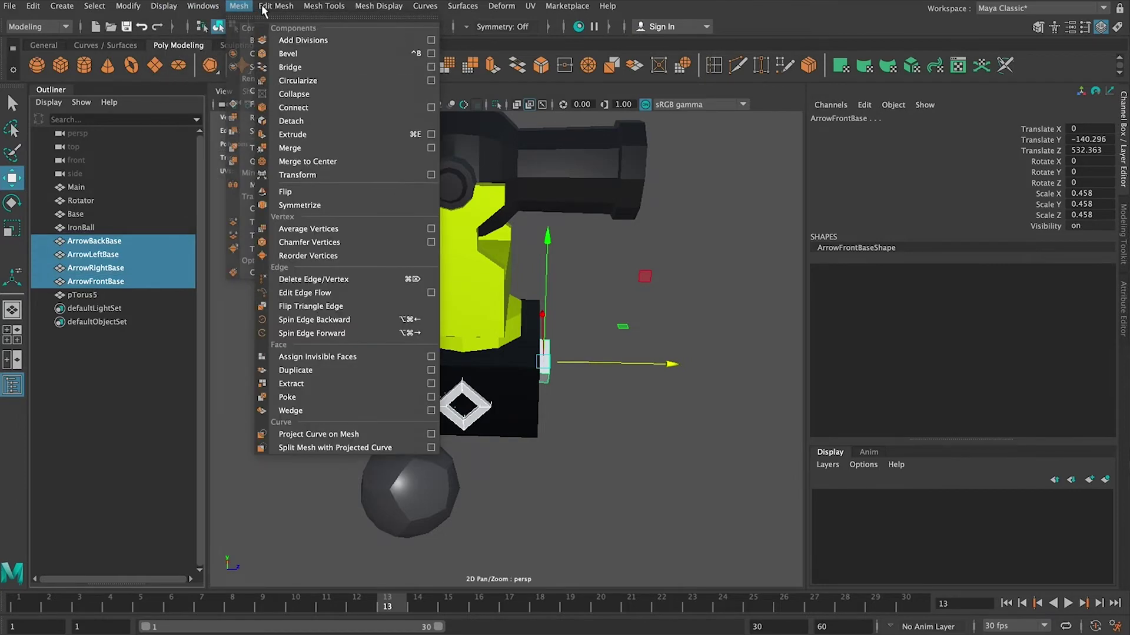
mouse_move(200, 8)
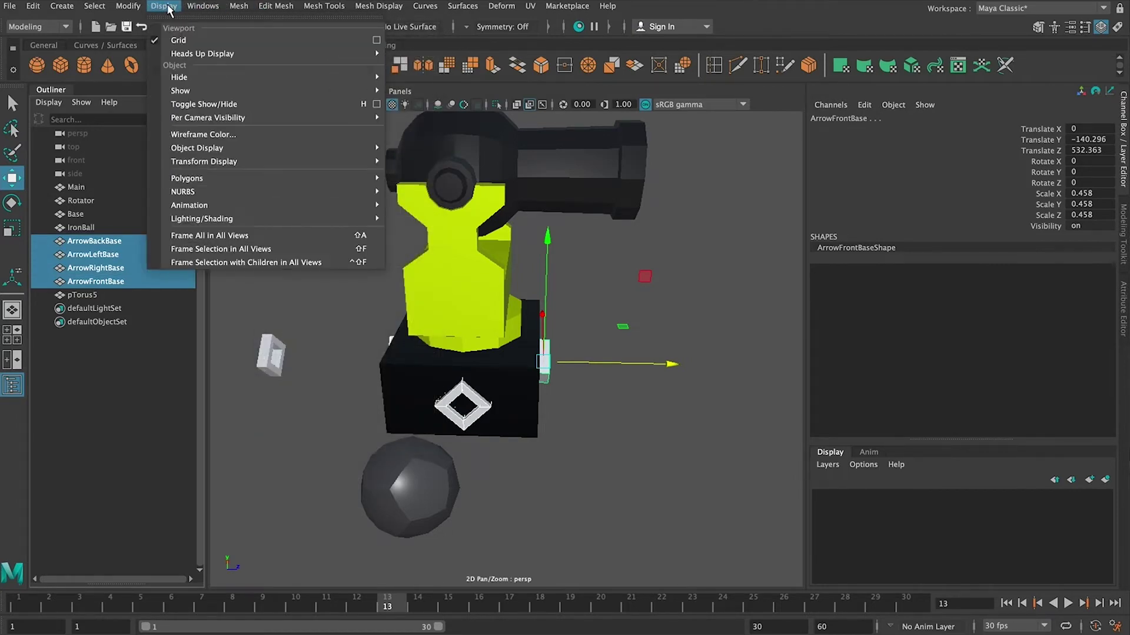
mouse_move(115, 6)
left_click(147, 66)
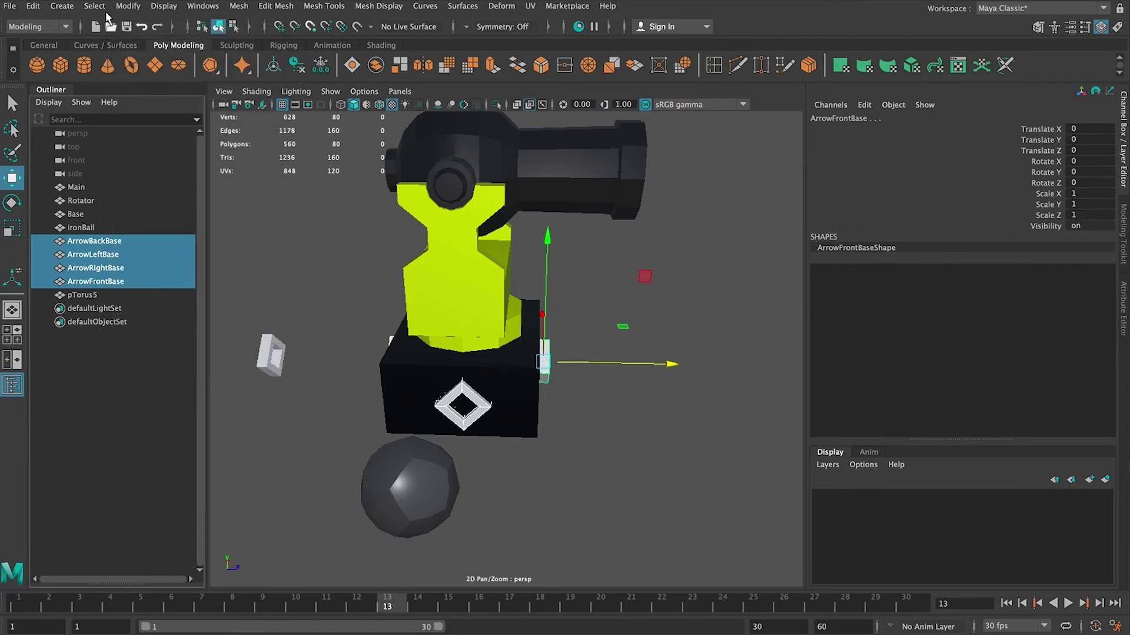
Delete the construction history of the four selected Arrow emblem meshes
left_click(33, 6)
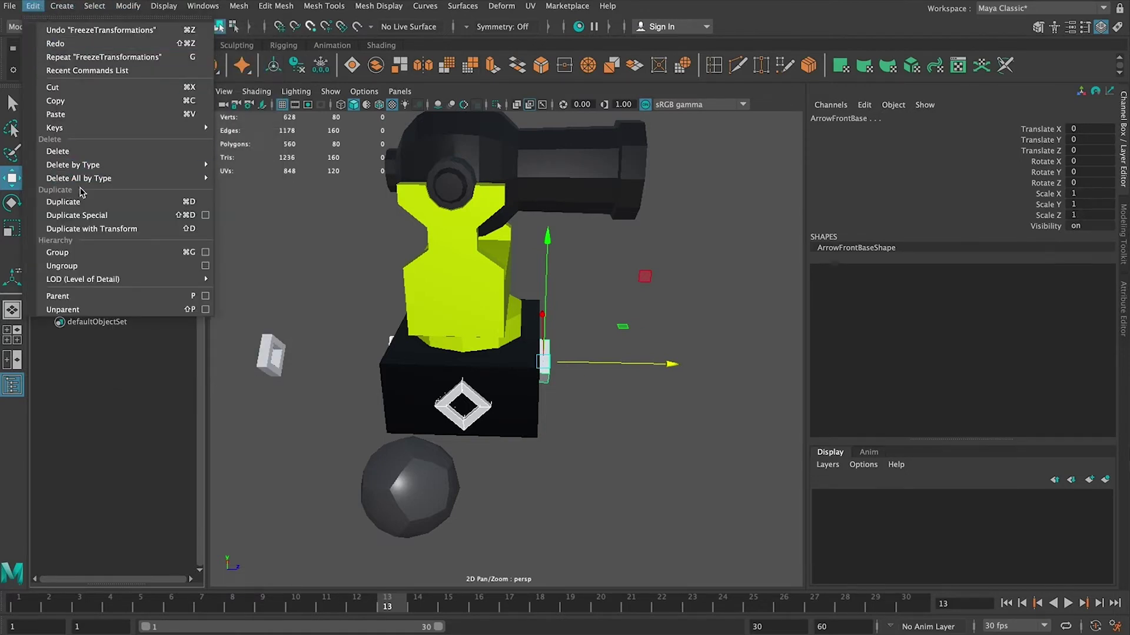
mouse_move(156, 165)
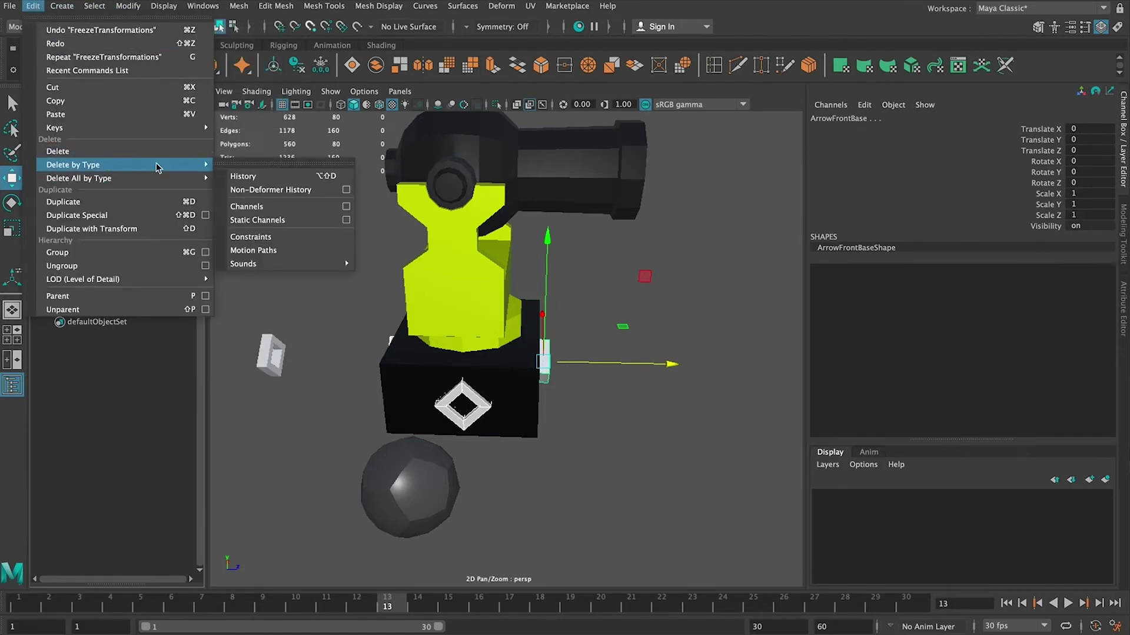
left_click(270, 180)
left_click_drag(673, 289, 709, 284, "alt")
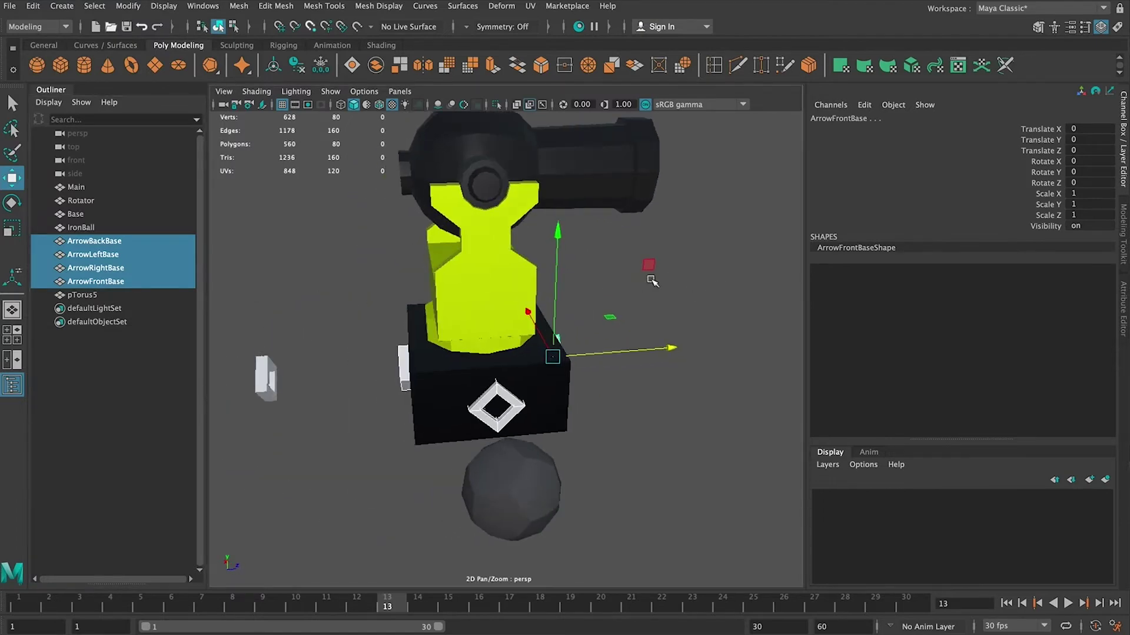
Delete the construction history of every cannon part from Main through ArrowFrontBase
left_click(100, 187)
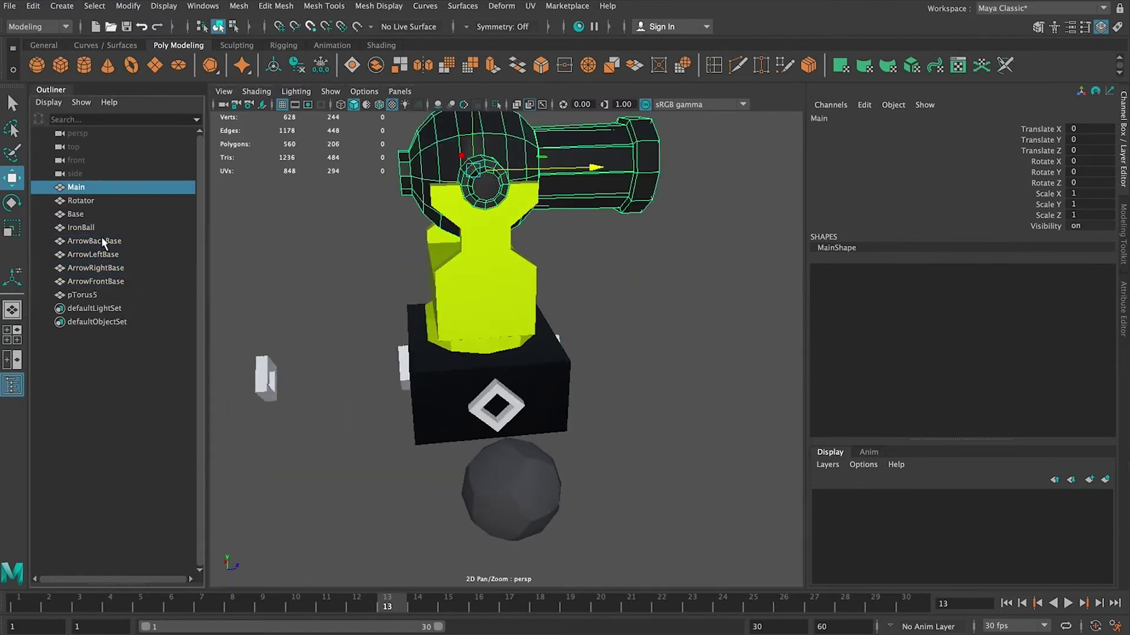
left_click(100, 281, "shift")
left_click(62, 7)
mouse_move(127, 6)
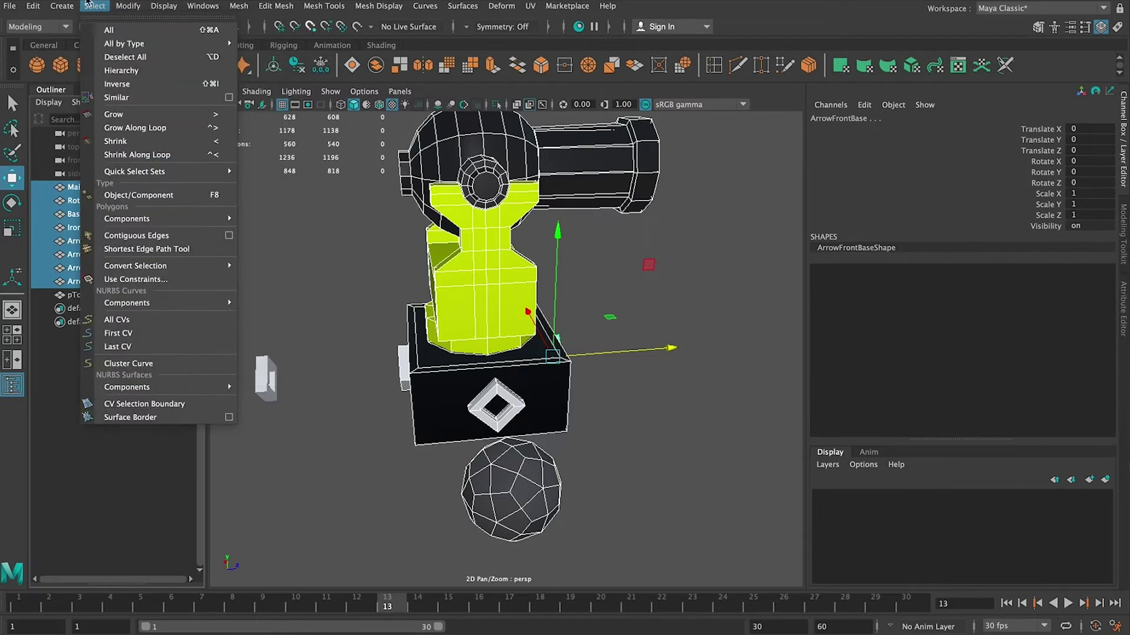
mouse_move(32, 6)
mouse_move(116, 169)
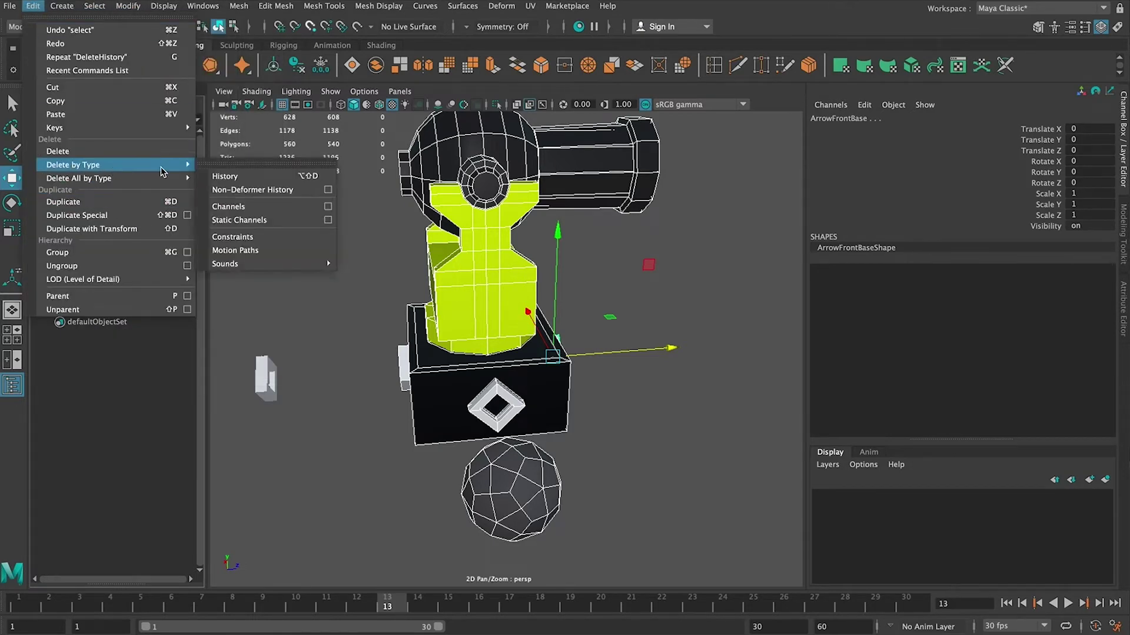
left_click(253, 177)
Freeze the transformations of all parts from Main through ArrowFrontBase and check the channel values of individual parts
left_click(115, 202)
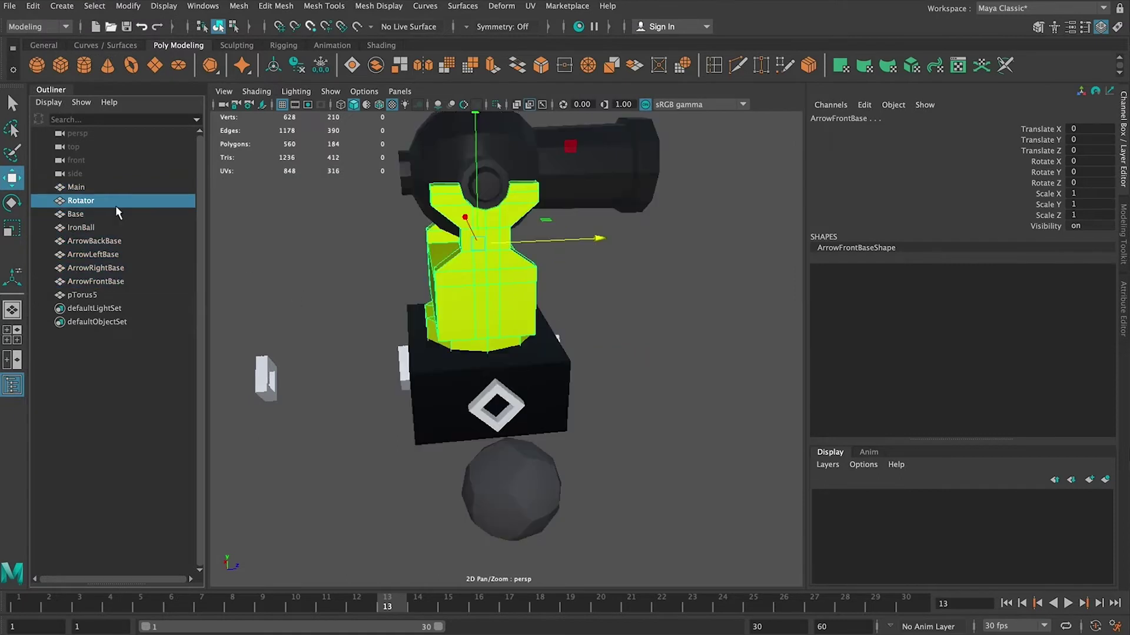
left_click(112, 227)
left_click(110, 242)
left_click(120, 213)
left_click(125, 200)
left_click(113, 187)
left_click(100, 282, "shift")
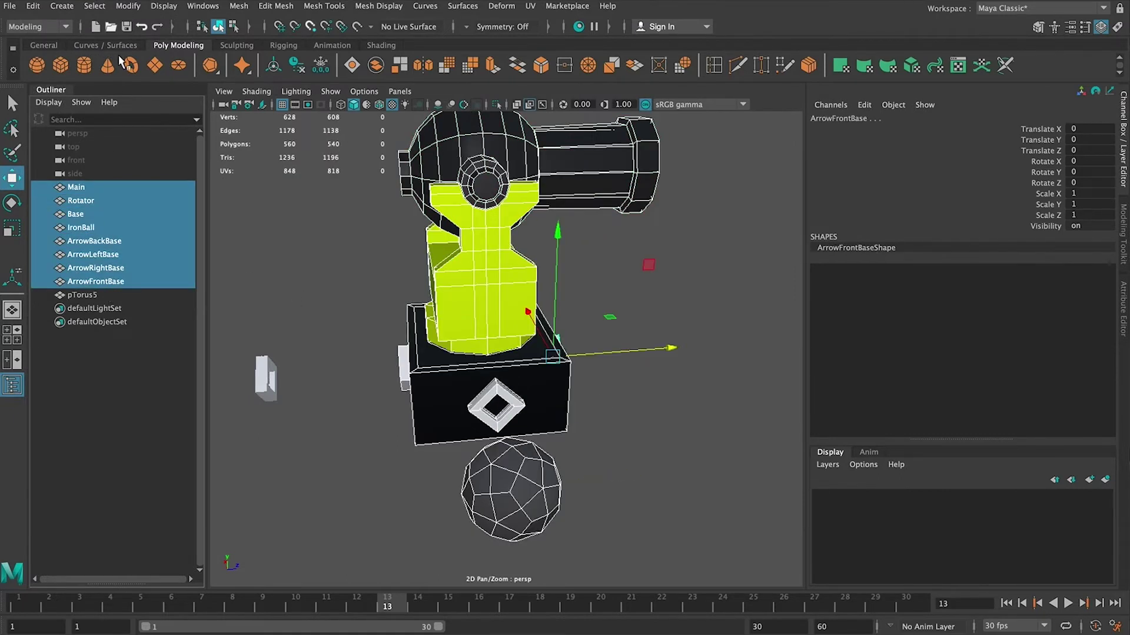
left_click(127, 6)
left_click(141, 68)
left_click(123, 214)
left_click(123, 200)
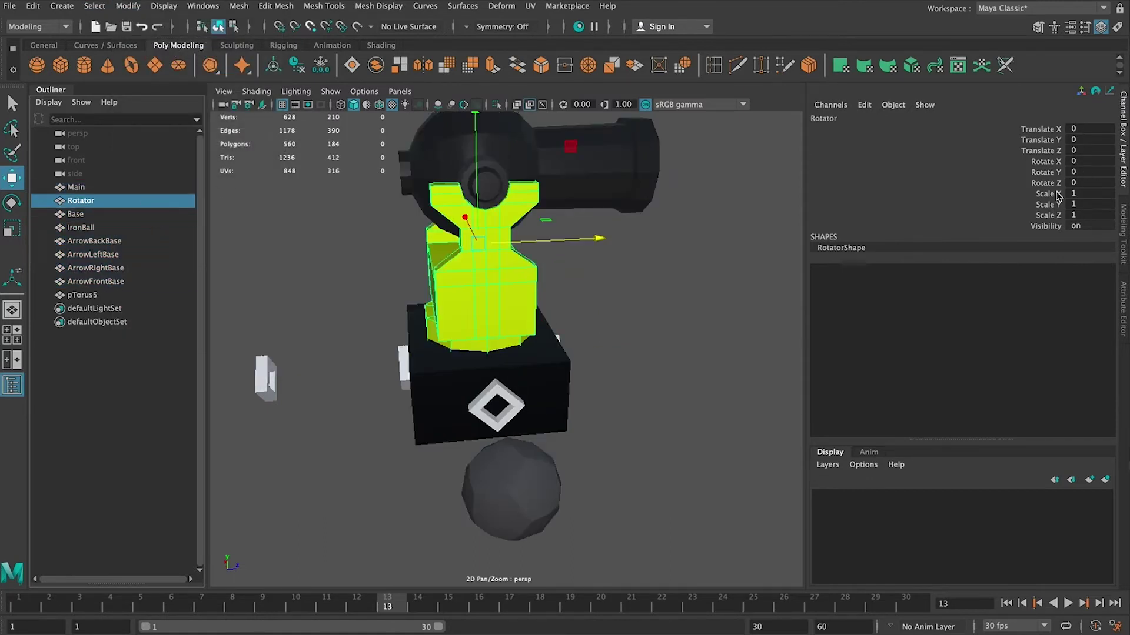
Examine the rotator and the emblems on the base's back and side faces from several angles
left_click(665, 316)
mouse_move(664, 316)
left_mouse_down("alt")
mouse_move(676, 323)
mouse_move(657, 328)
left_mouse_up("alt")
left_click_drag(624, 341, 537, 310, "alt")
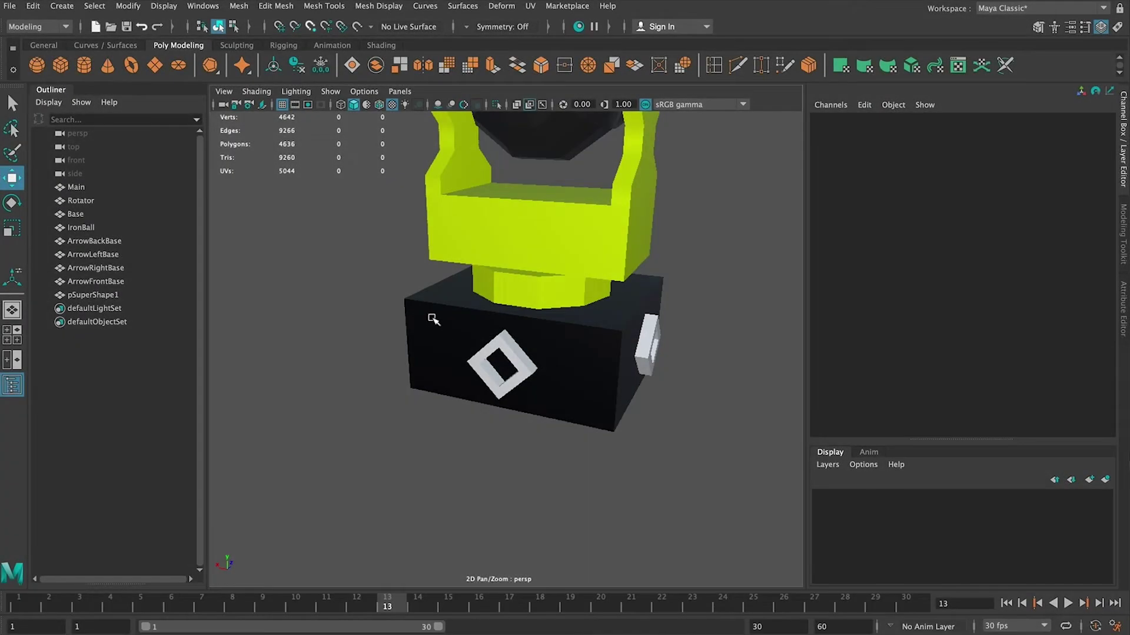
left_click(536, 225)
left_click_drag(619, 240, 523, 233, "alt")
left_click_drag(626, 257, 512, 313, "alt")
left_click(498, 341)
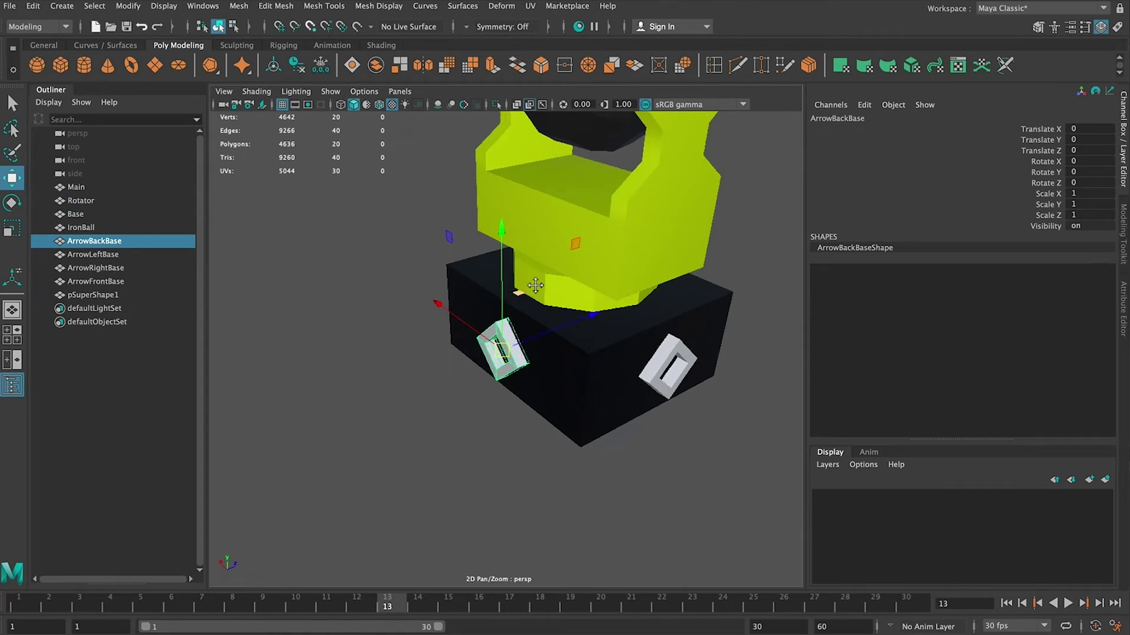
middle_click_drag(532, 288, 587, 271, "alt")
left_click(418, 339)
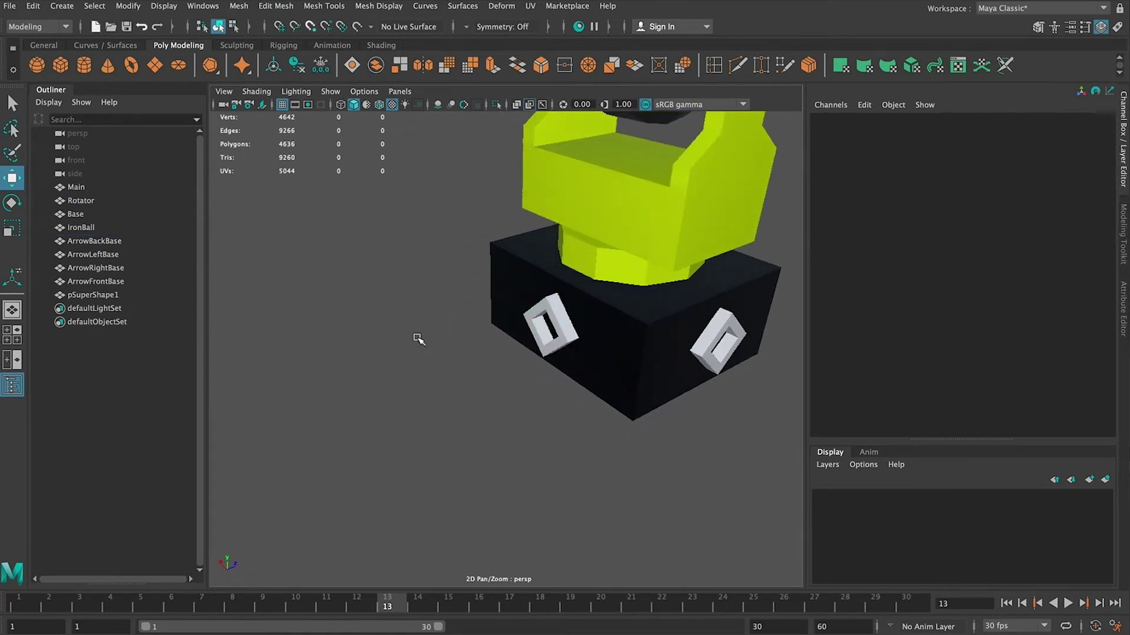
Create a polygon torus behind the base at about Z -543 and scale it uniformly to about 65.4
left_click(131, 65)
left_click_drag(698, 228, 555, 253)
key("e")
key("r")
left_click_drag(450, 307, 515, 323)
key("w")
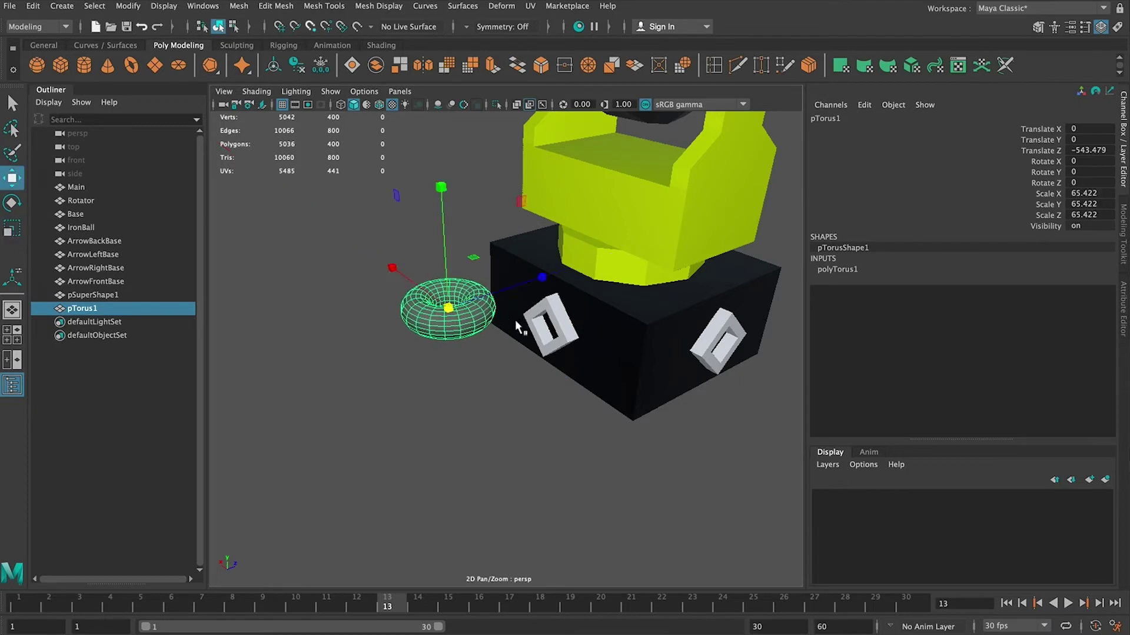
Rotate the torus 90 degrees about X so that it stands upright
key("e")
left_click_drag(383, 227, 330, 365)
type("90")
key("Return")
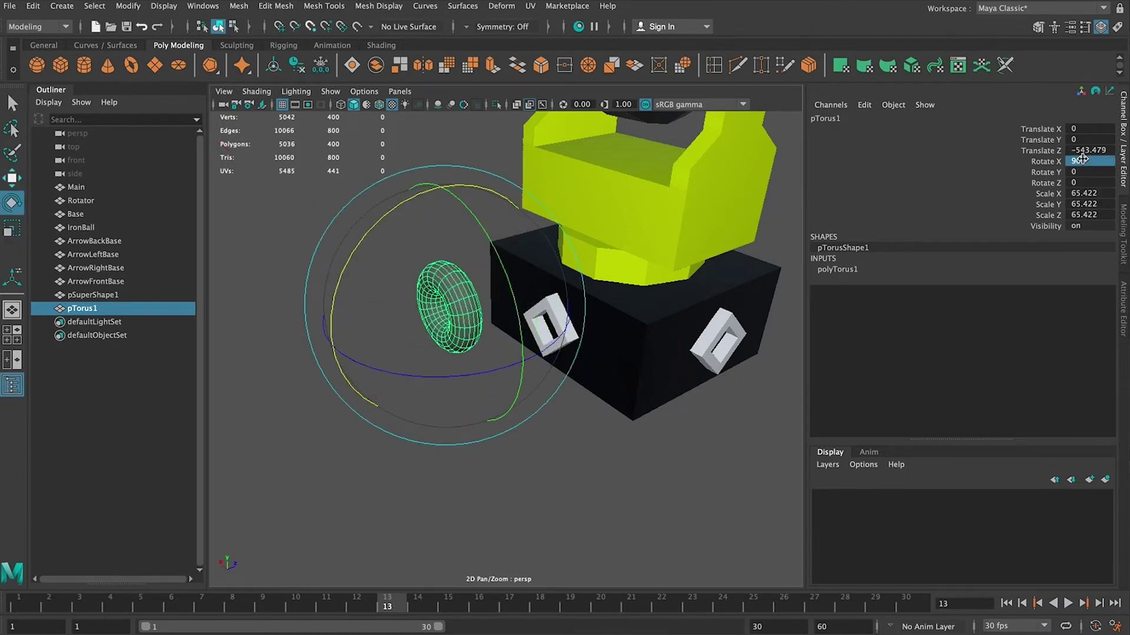
Move the torus in front of the base's back emblem at about Y -136.5, Z -346.5 and scale it uniformly to about 55.8
key("w")
key("f")
left_click_drag(515, 317, 654, 367, "alt")
left_click_drag(506, 213, 602, 344)
scroll(505, 298, "down", 3)
key("f")
left_click_drag(509, 246, 511, 268)
key("r")
mouse_move(506, 368)
left_mouse_down()
mouse_move(449, 353)
mouse_move(482, 368)
mouse_move(565, 369)
mouse_move(524, 365)
left_mouse_up()
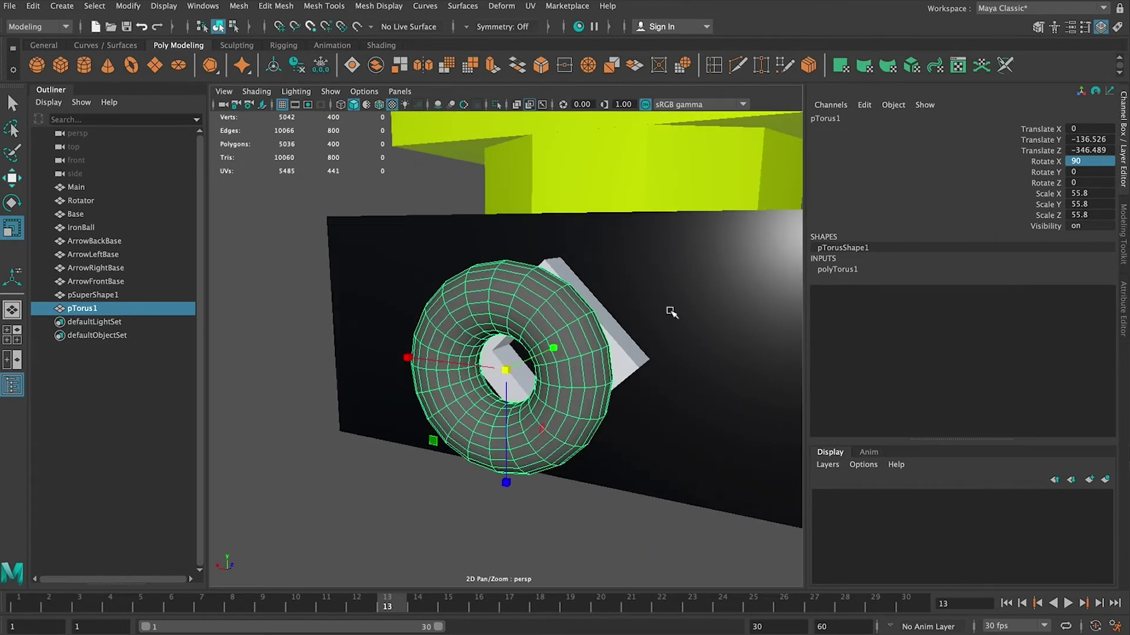
Set the torus's Subdivisions Axis to 3 and Subdivisions Height to 5
left_click(835, 269)
left_click_drag(1068, 311, 1021, 311, "ctrl")
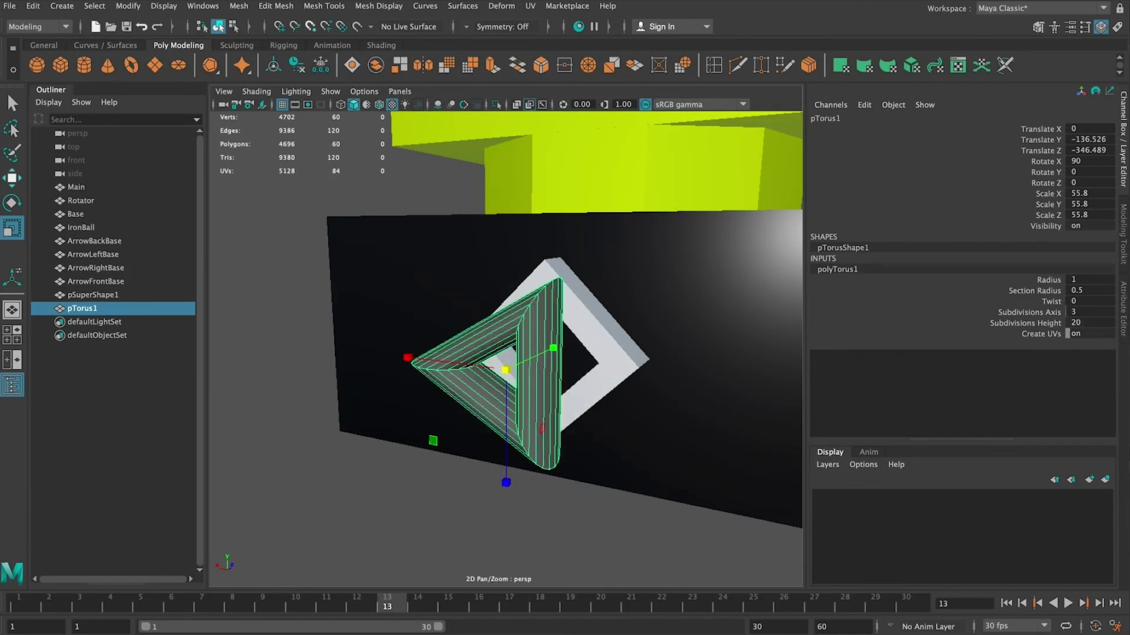
left_click_drag(502, 362, 993, 344, "alt")
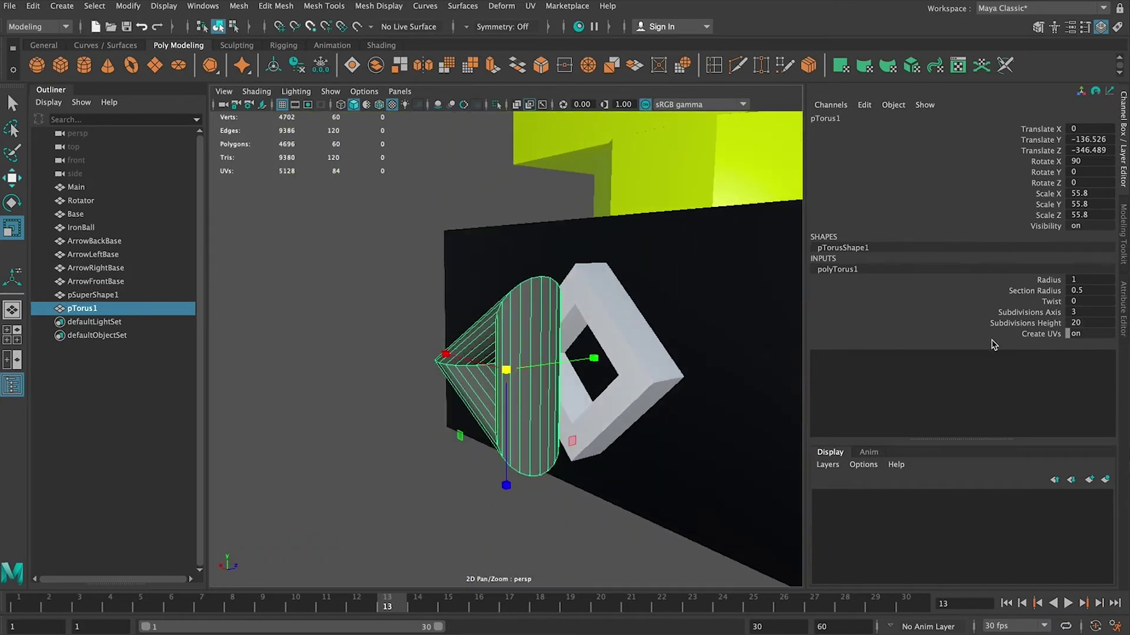
left_click_drag(1068, 322, 1000, 323, "ctrl")
Select the six inner corner vertices on the triangular torus's front and back and scale them in depth until flush with the outer faces
left_click_drag(633, 299, 469, 348, "alt")
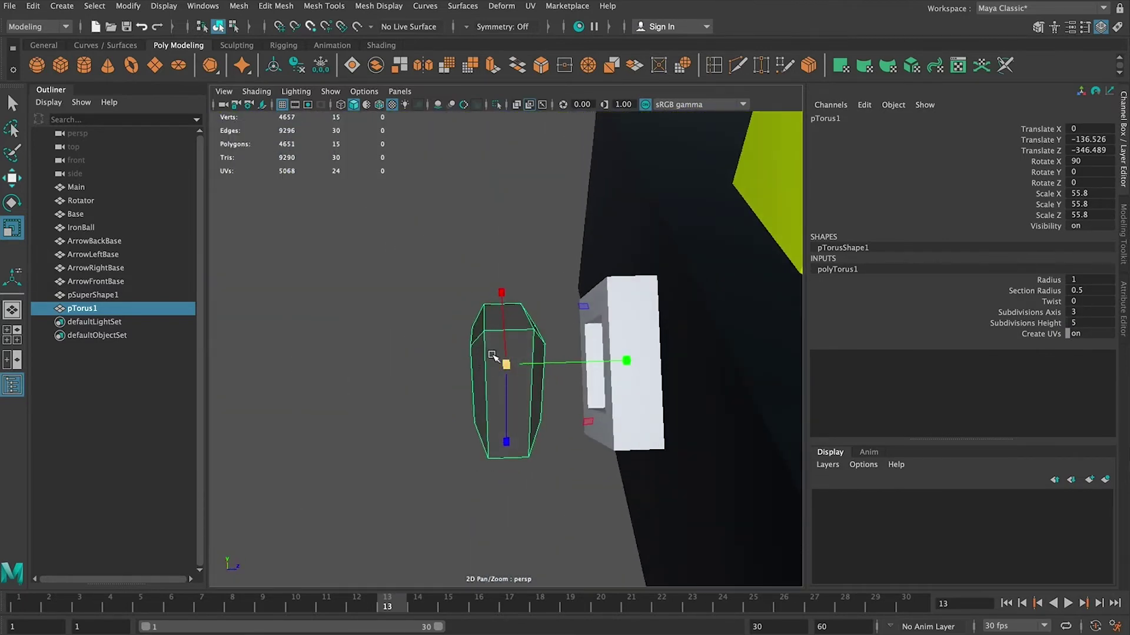
right_click_drag(483, 351, 460, 336)
left_click_drag(459, 337, 532, 355, "alt")
left_click(495, 357)
left_click_drag(436, 406, 438, 392, "alt")
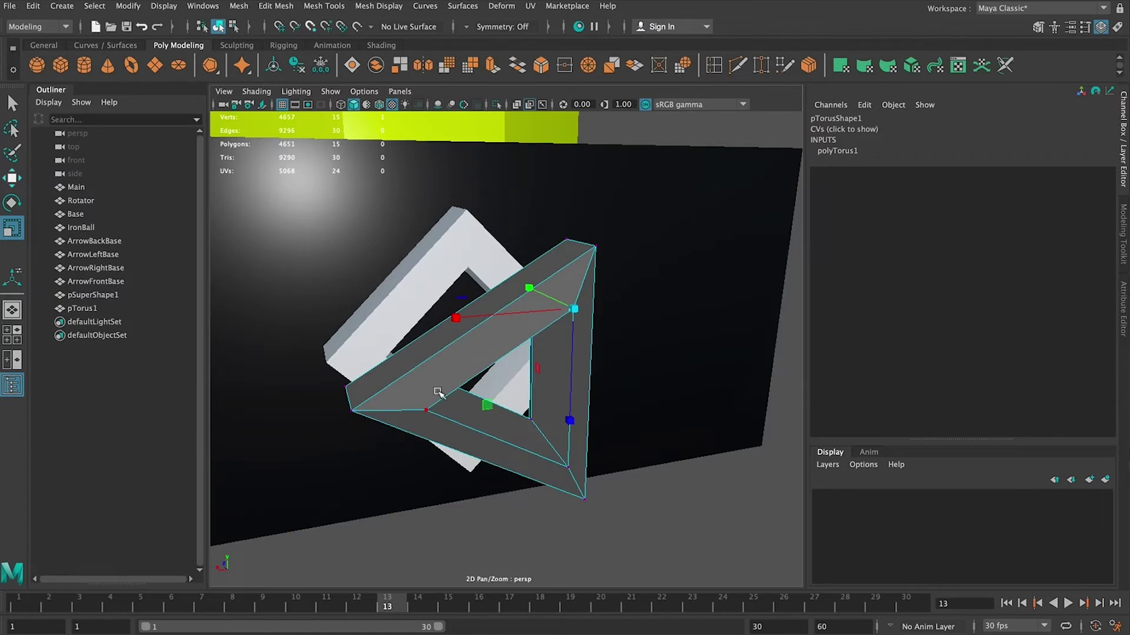
left_click(432, 418, "shift")
left_click(566, 467, "shift")
left_click_drag(628, 416, 530, 407, "alt")
scroll(611, 318, "up", 5)
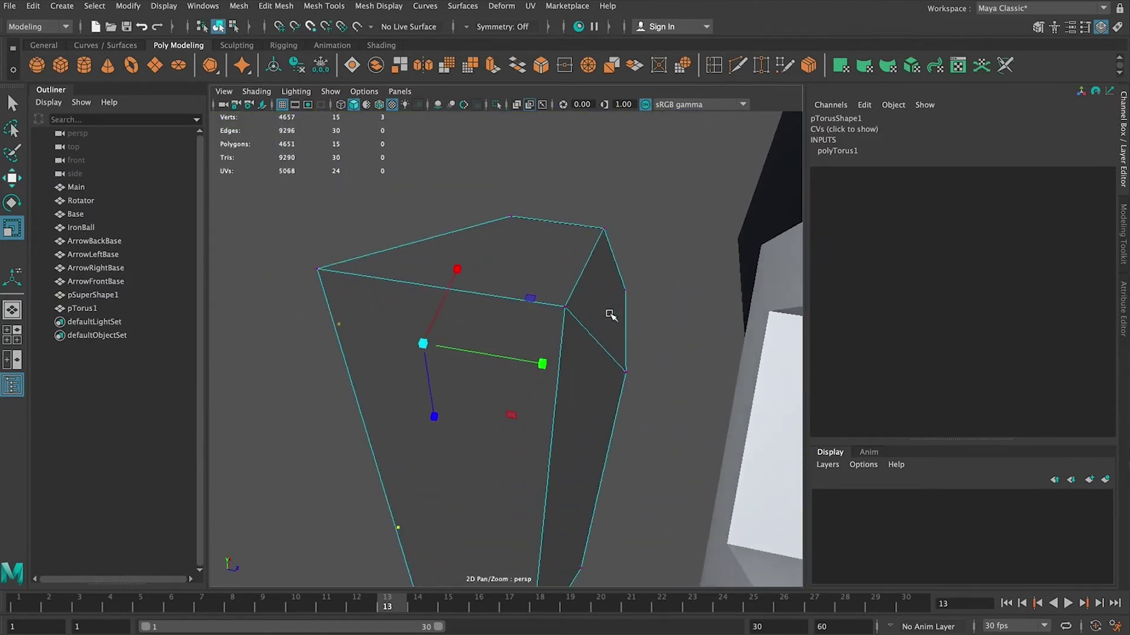
left_click(536, 326, "shift")
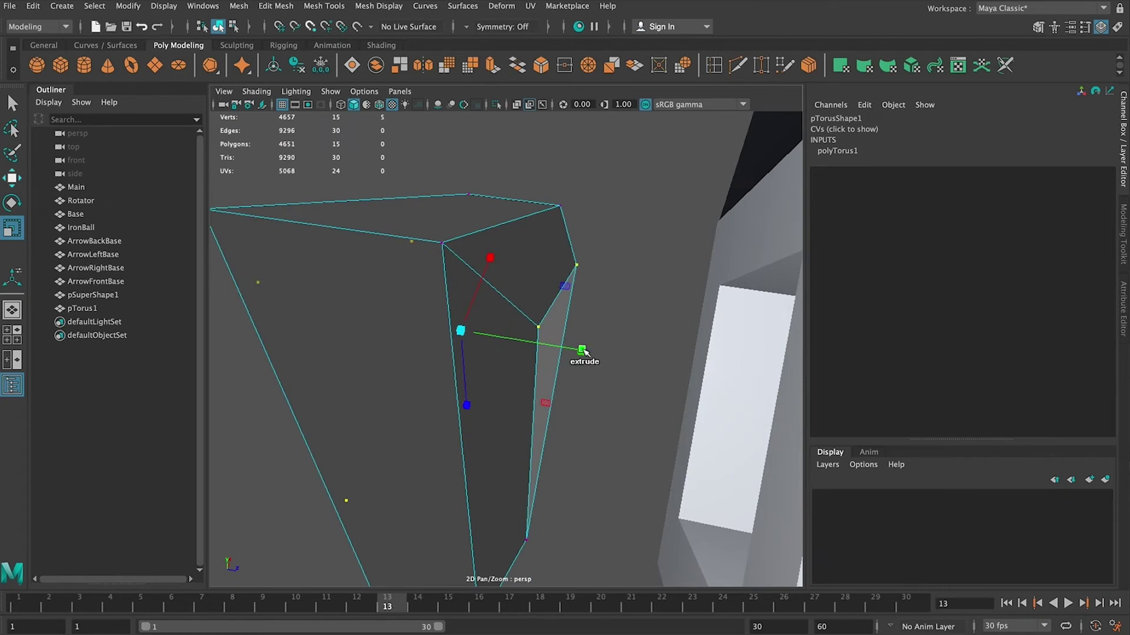
left_click(525, 542, "shift")
left_click_drag(547, 500, 531, 391, "alt")
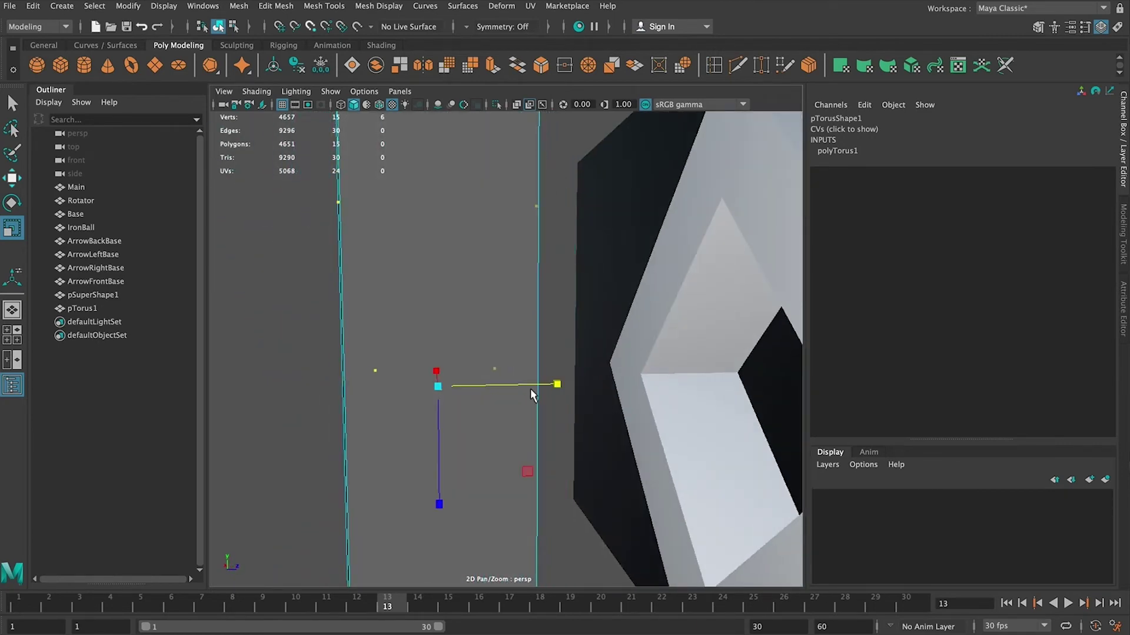
key("space")
key("f")
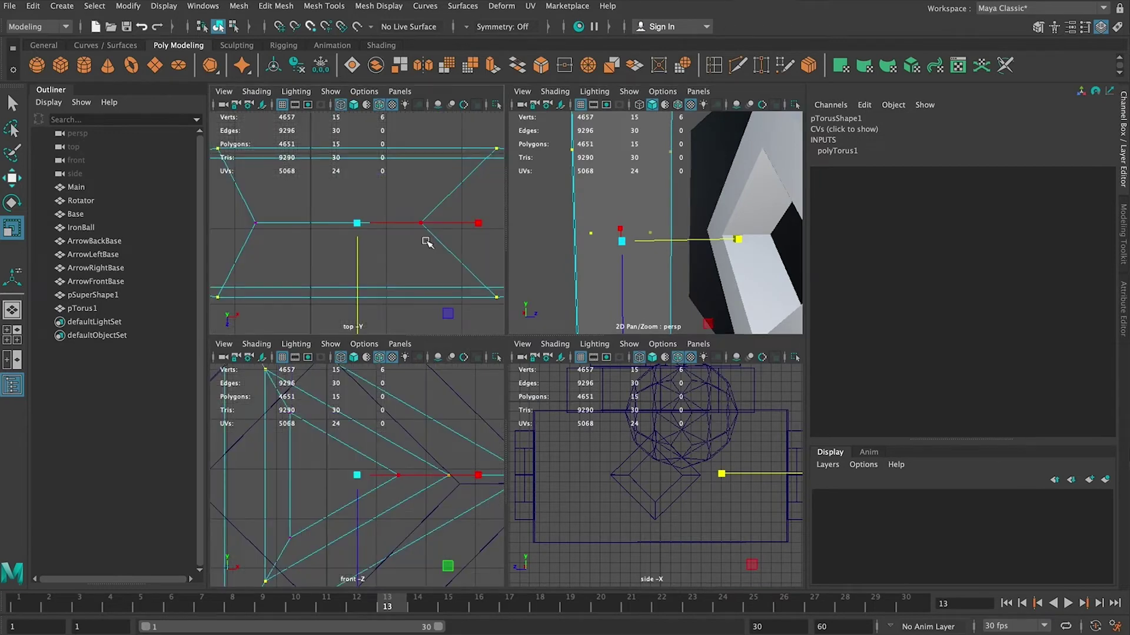
scroll(427, 241, "down", 3)
scroll(371, 309, "down", 4)
left_click_drag(364, 303, 362, 301)
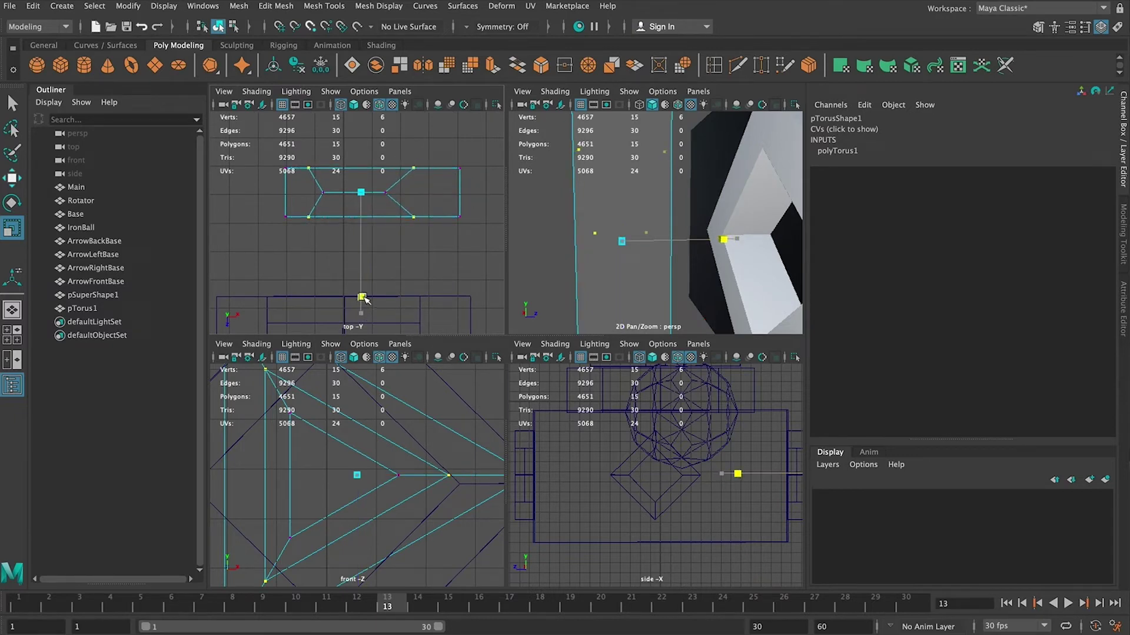
Select the three innermost vertices at mid-depth and scale them outward toward the torus's inner corner edges
left_click_drag(605, 232, 730, 234, "alt")
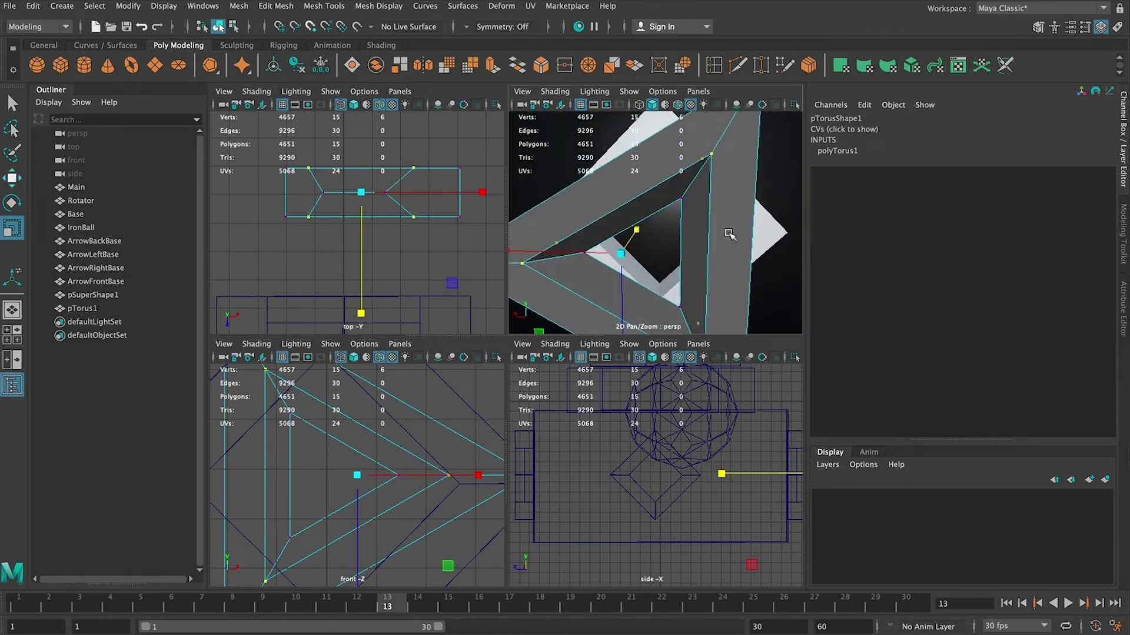
left_click(681, 201)
key("w")
left_click(586, 254, "shift")
left_click(675, 302, "shift")
key("f")
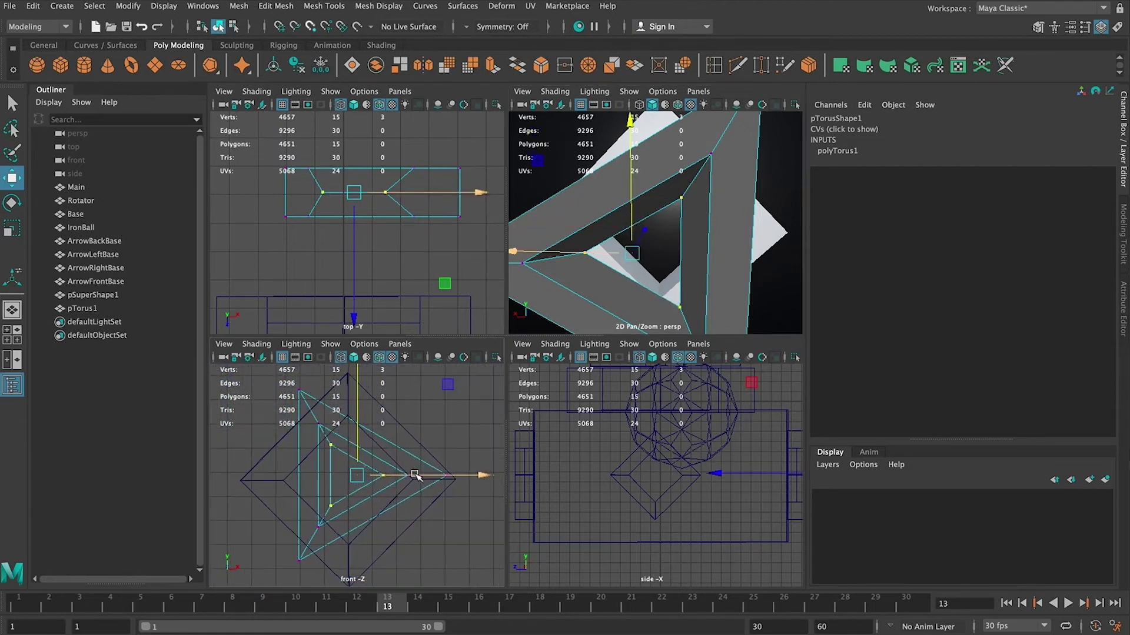
key("r")
left_click_drag(356, 475, 376, 479)
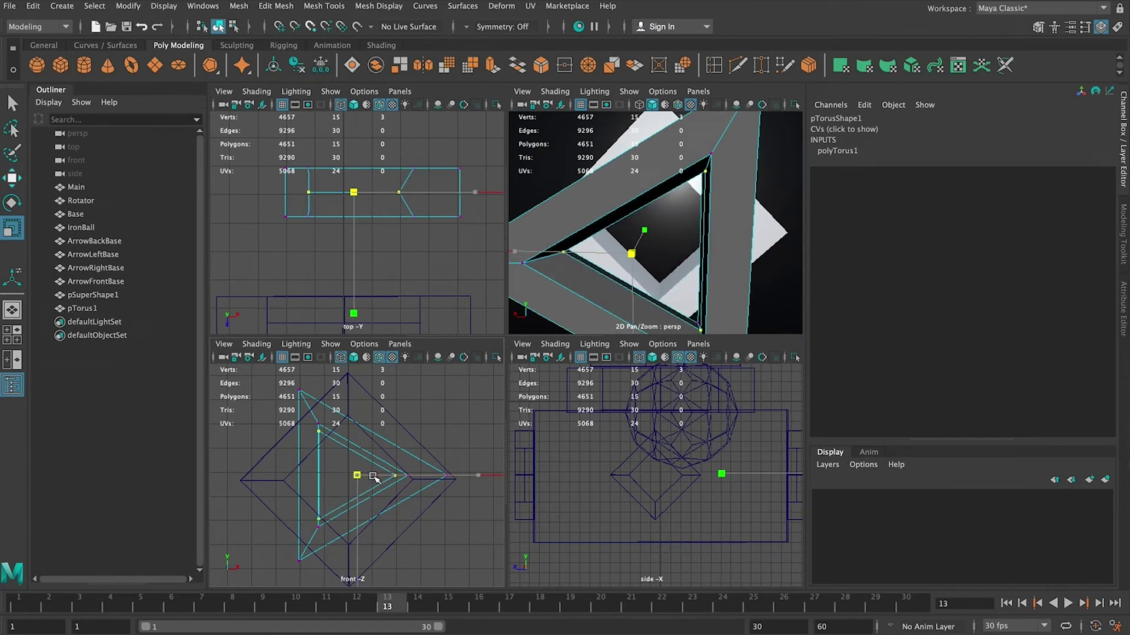
Move the mid-depth vertex at the opening's upper corner to line up with the adjacent corner vertices in the front view
key("space")
left_click_drag(704, 220, 650, 275, "alt")
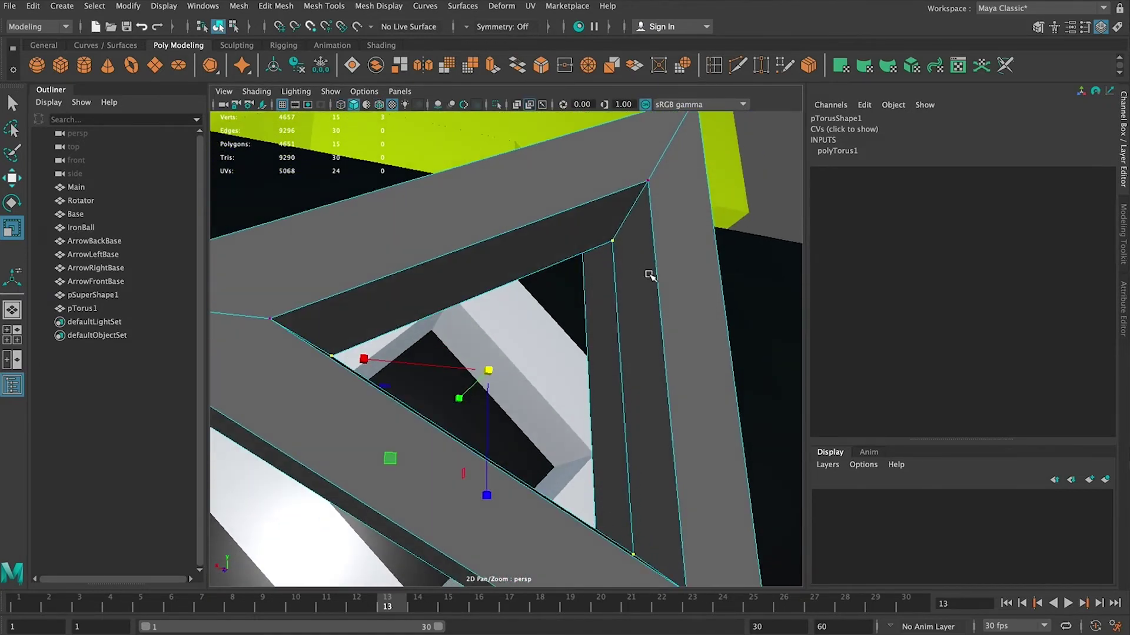
left_click(613, 241)
key("space")
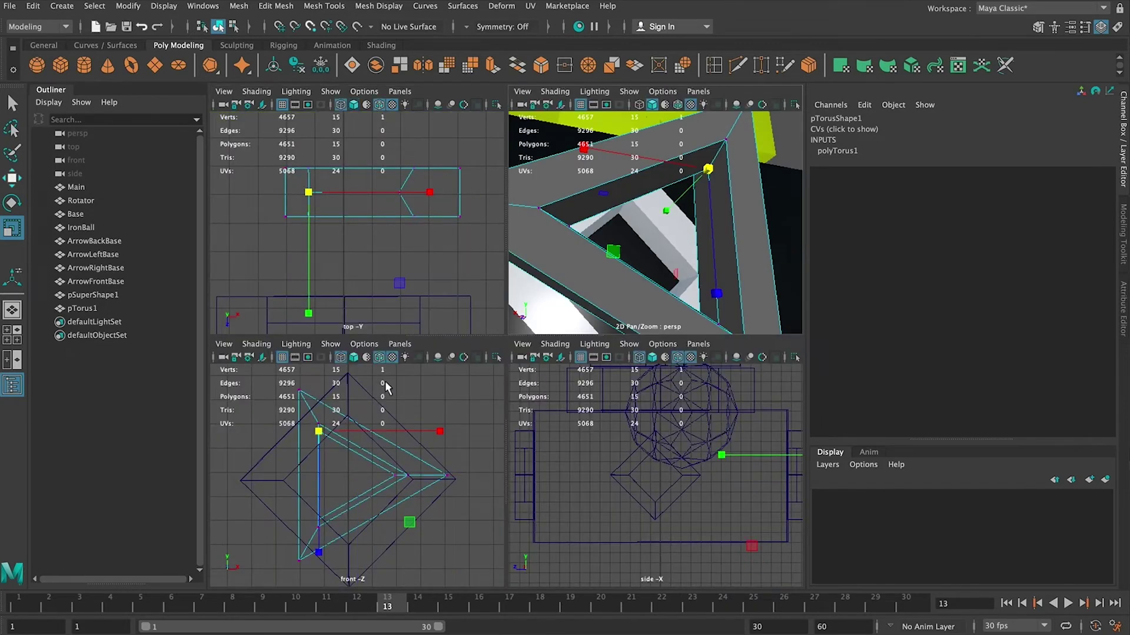
key("w")
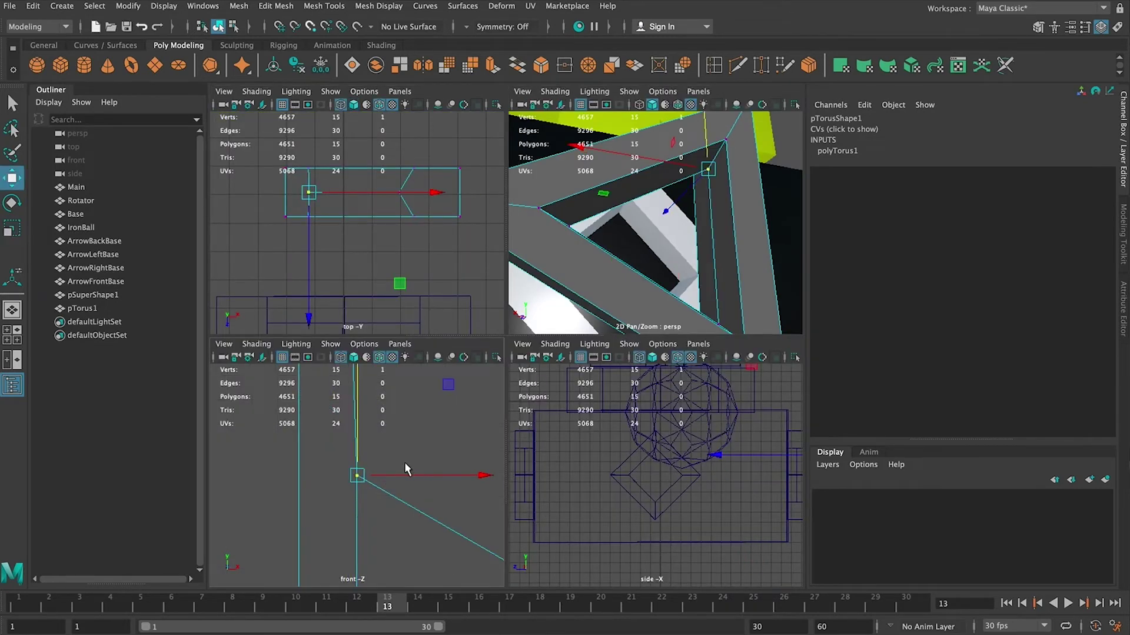
key("space")
scroll(530, 374, "down", 3)
scroll(567, 368, "down", 1)
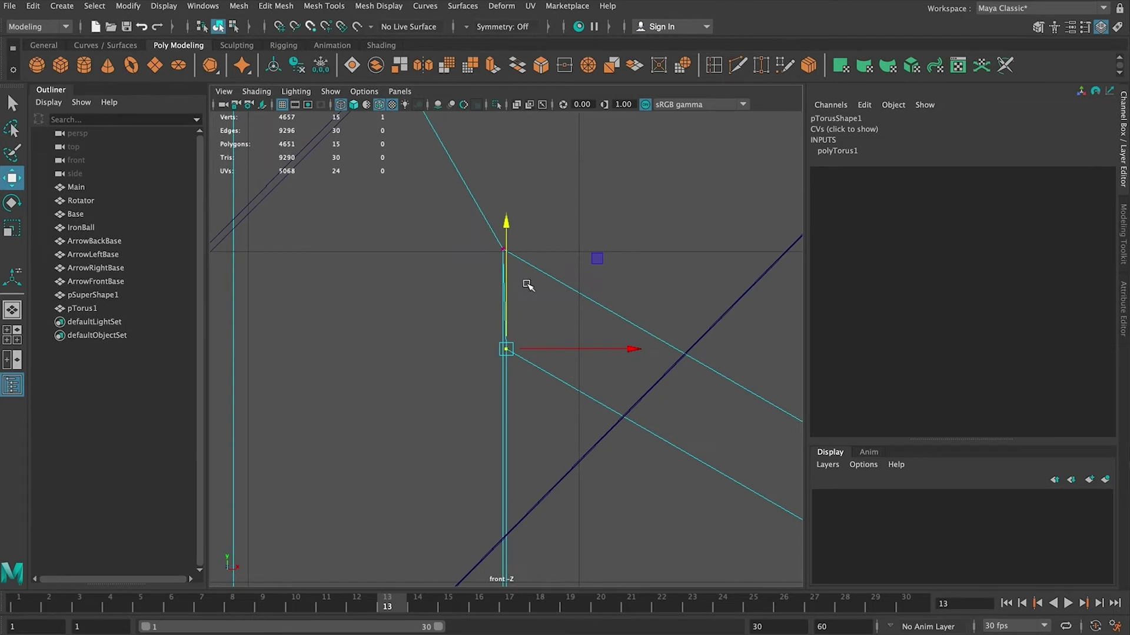
left_click(506, 349)
left_click_drag(508, 350, 501, 249)
scroll(610, 374, "down", 5)
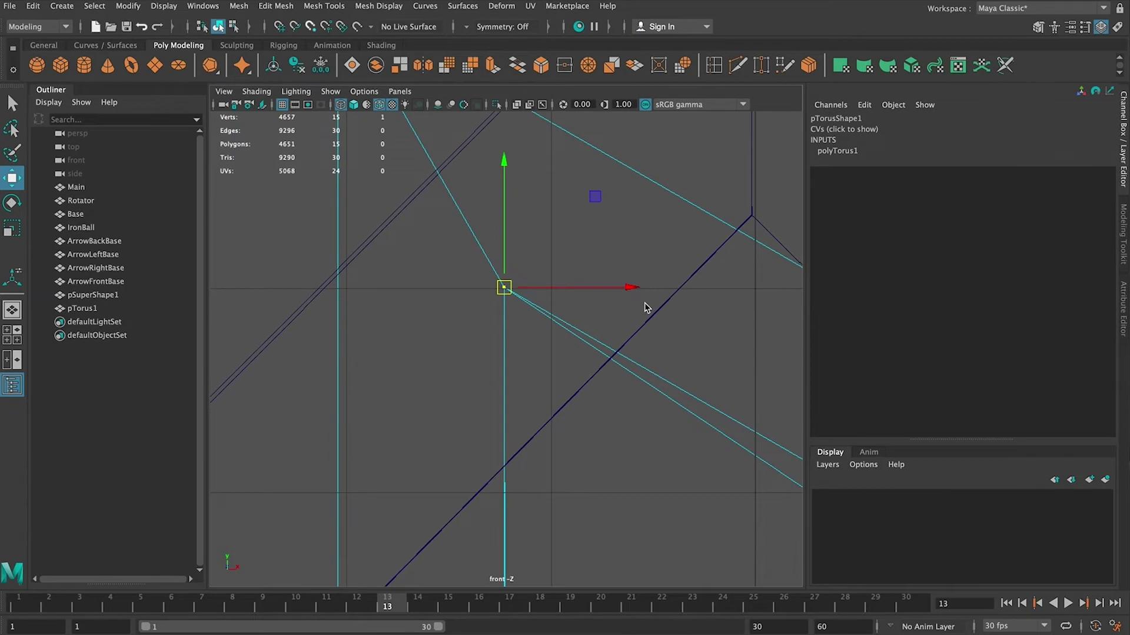
Move the mid-depth vertex at the opening's pointed tip along X to line up with its corner edge in the top view
key("space")
left_click_drag(683, 252, 665, 145, "alt")
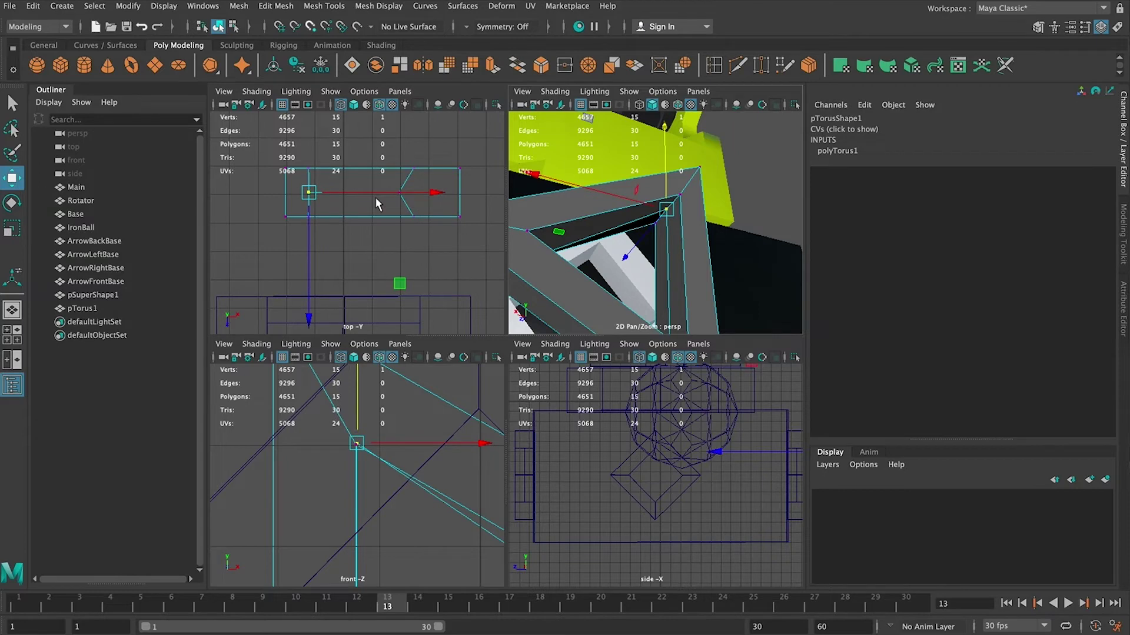
key("space")
scroll(478, 303, "up", 5)
middle_click_drag(366, 313, 421, 339, "alt")
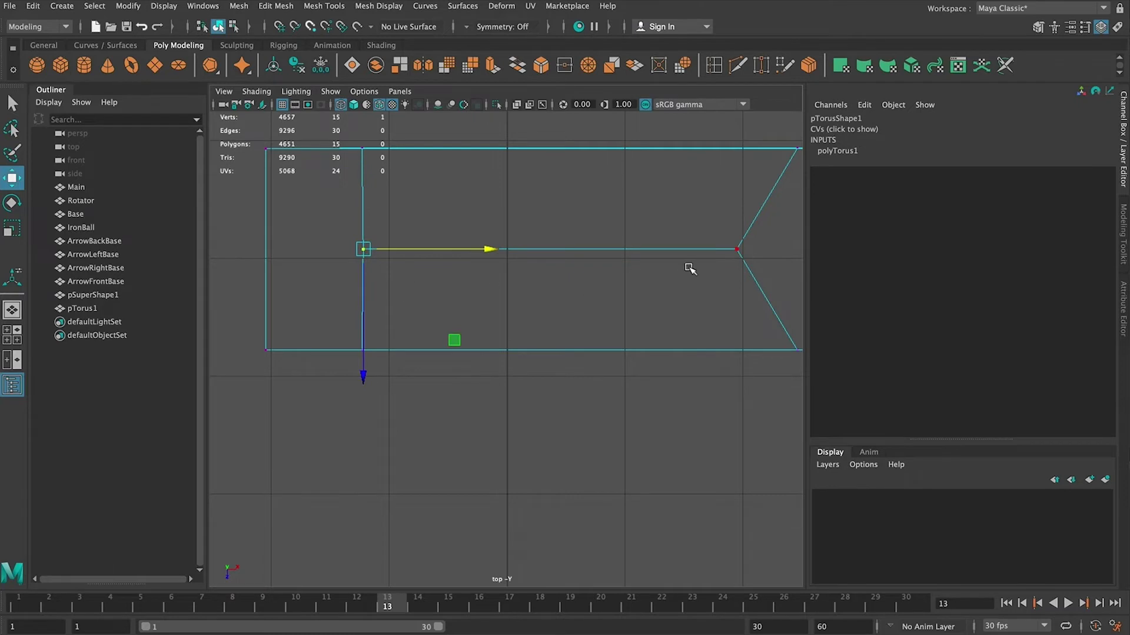
middle_click_drag(689, 269, 598, 274, "alt")
left_click(653, 257)
left_click_drag(691, 255, 749, 252)
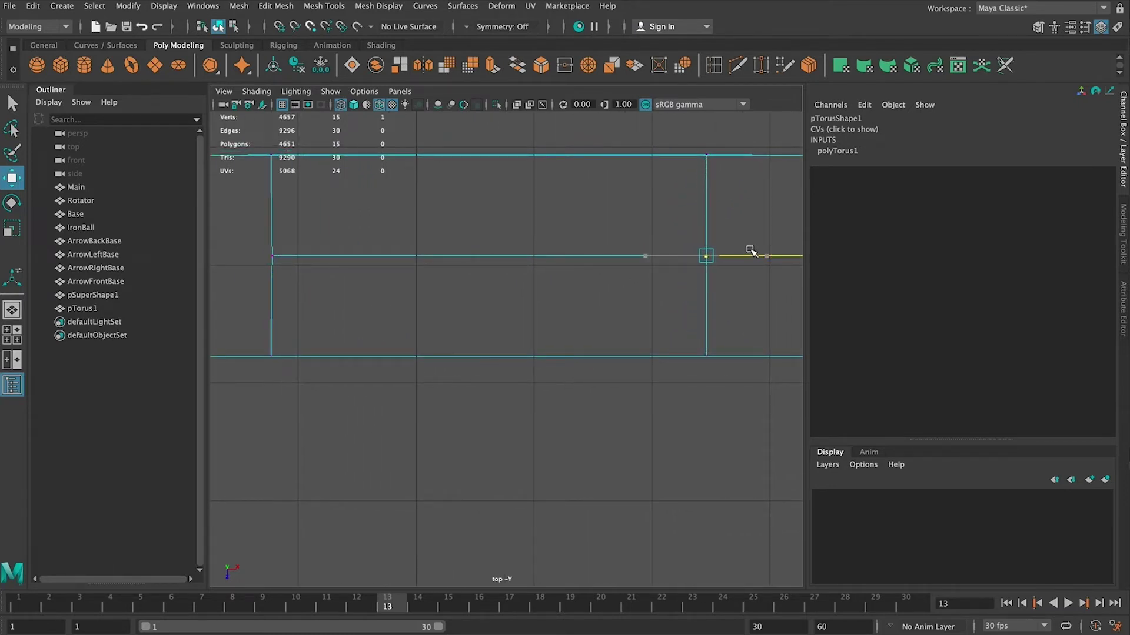
left_click_drag(258, 272, 283, 246)
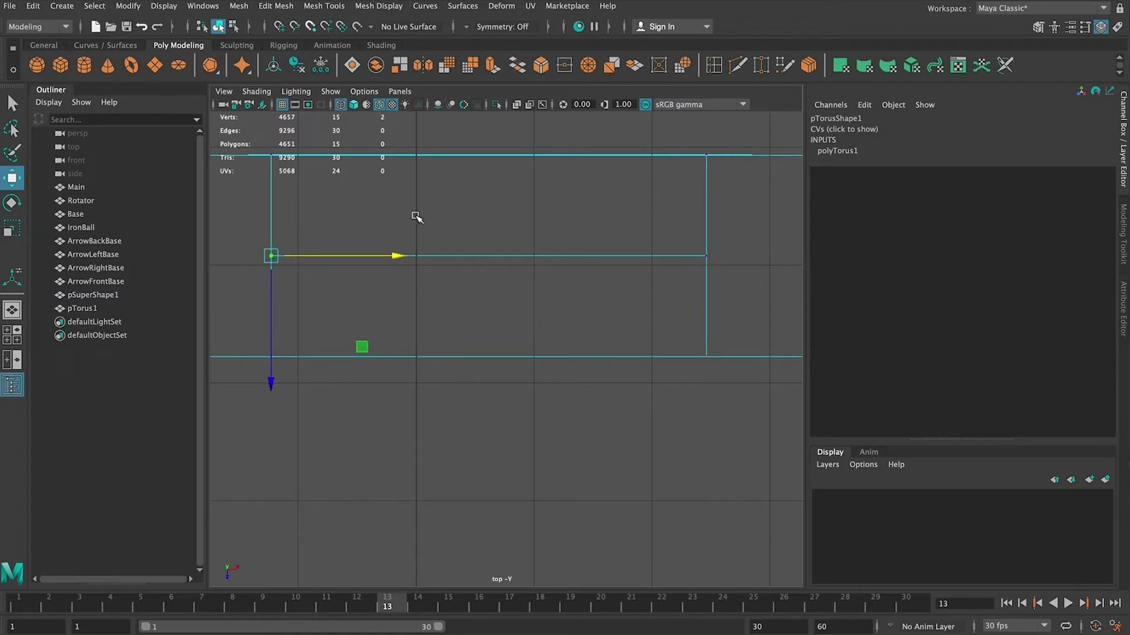
key("ctrl+z")
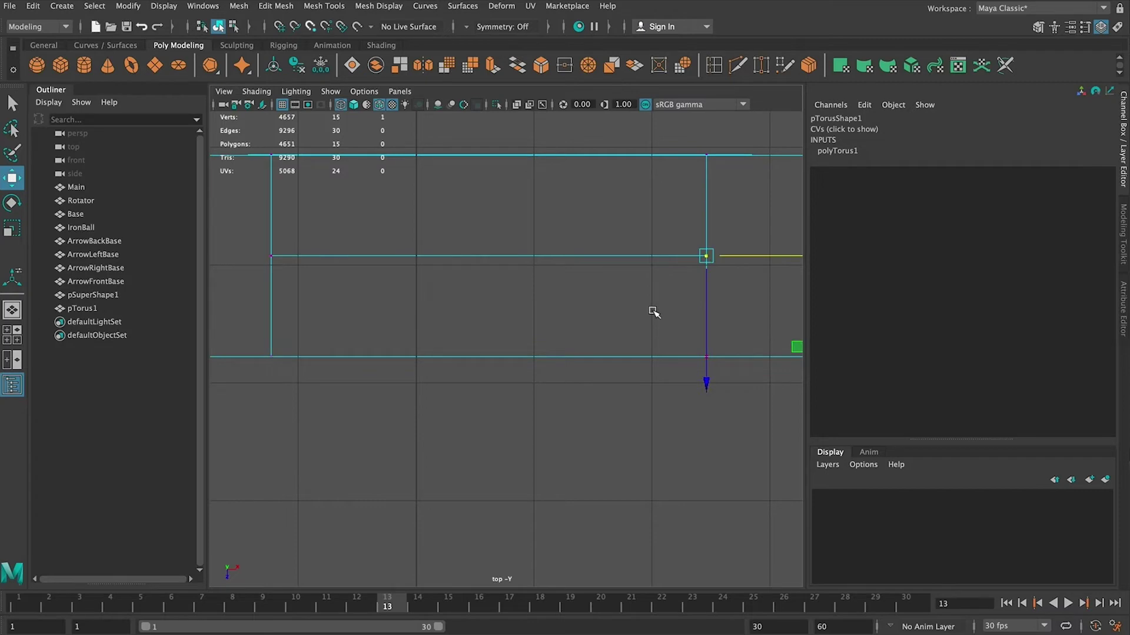
Move the mid-depth vertex at the opening's lower corner vertically onto the adjacent corner vertices in the front view
key("space")
key("space")
middle_click_drag(673, 237, 638, 307, "alt")
left_click_drag(637, 306, 530, 444, "alt")
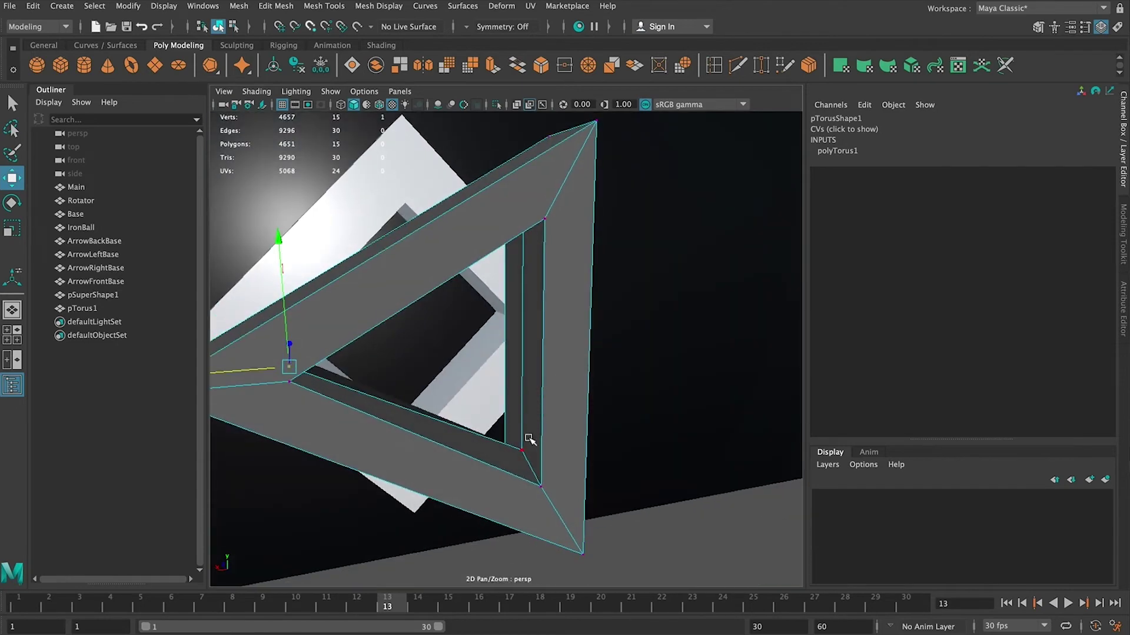
key("space")
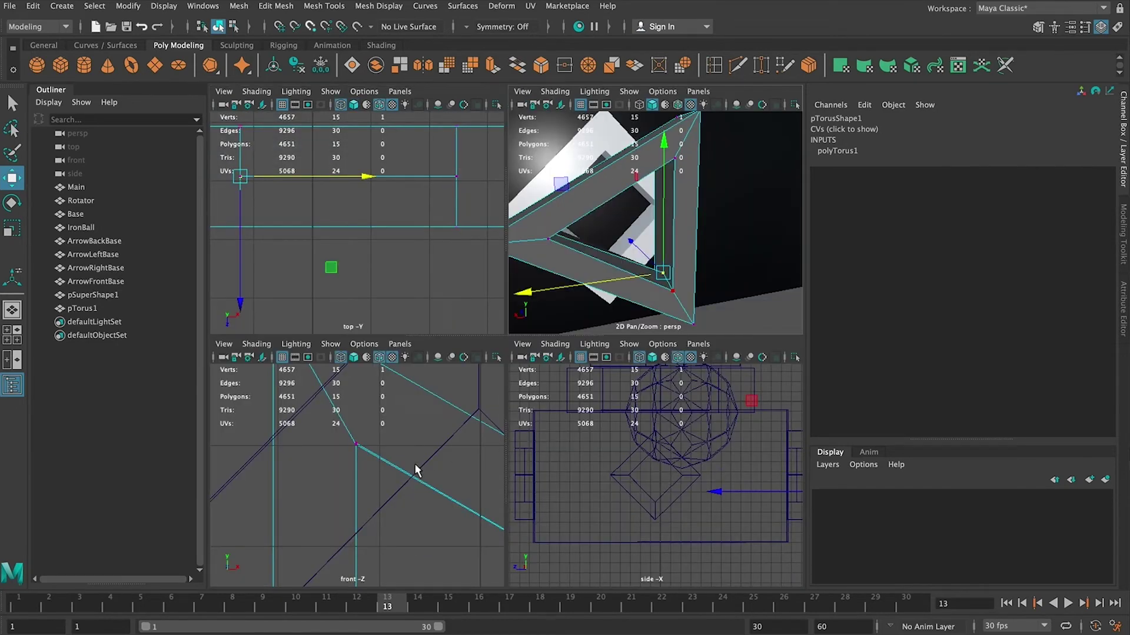
key("f")
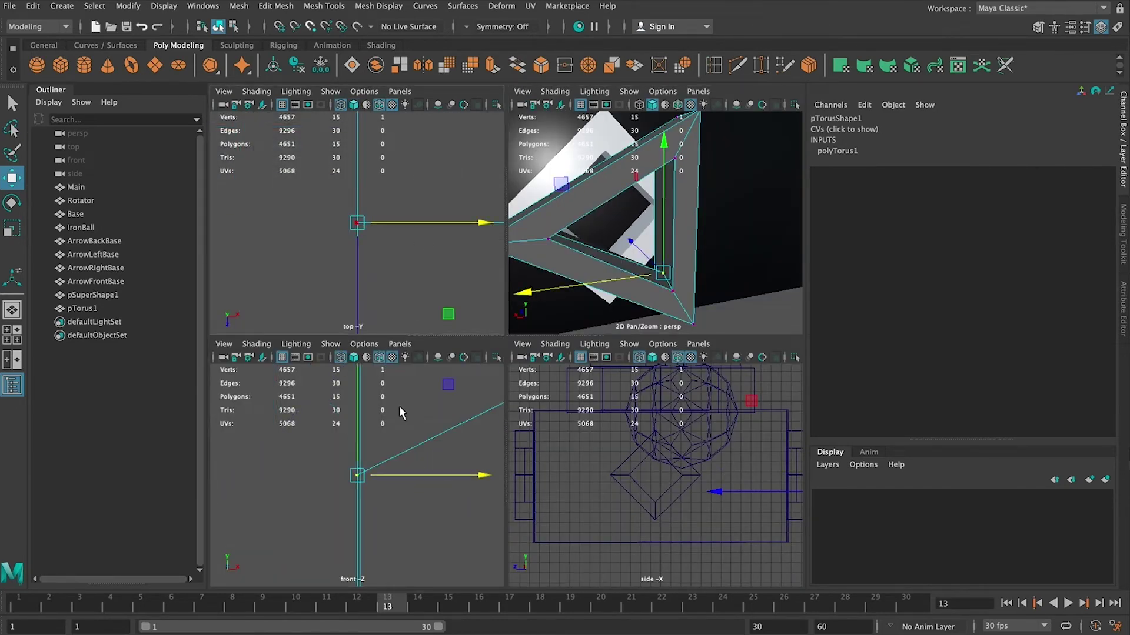
key("space")
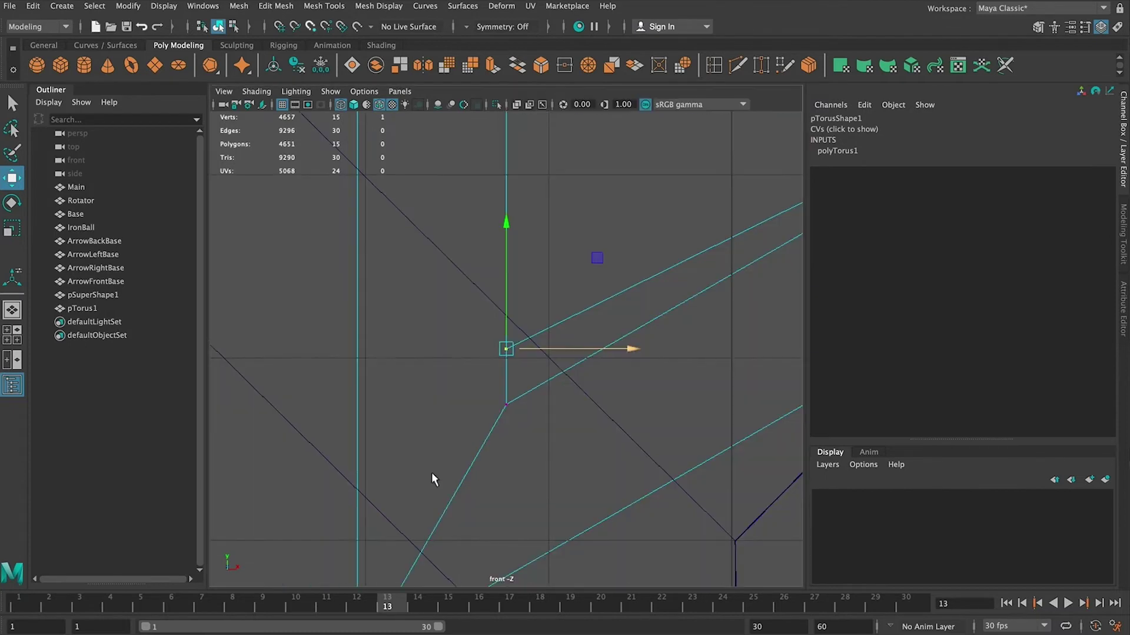
scroll(489, 462, "down", 2)
scroll(624, 323, "down", 3)
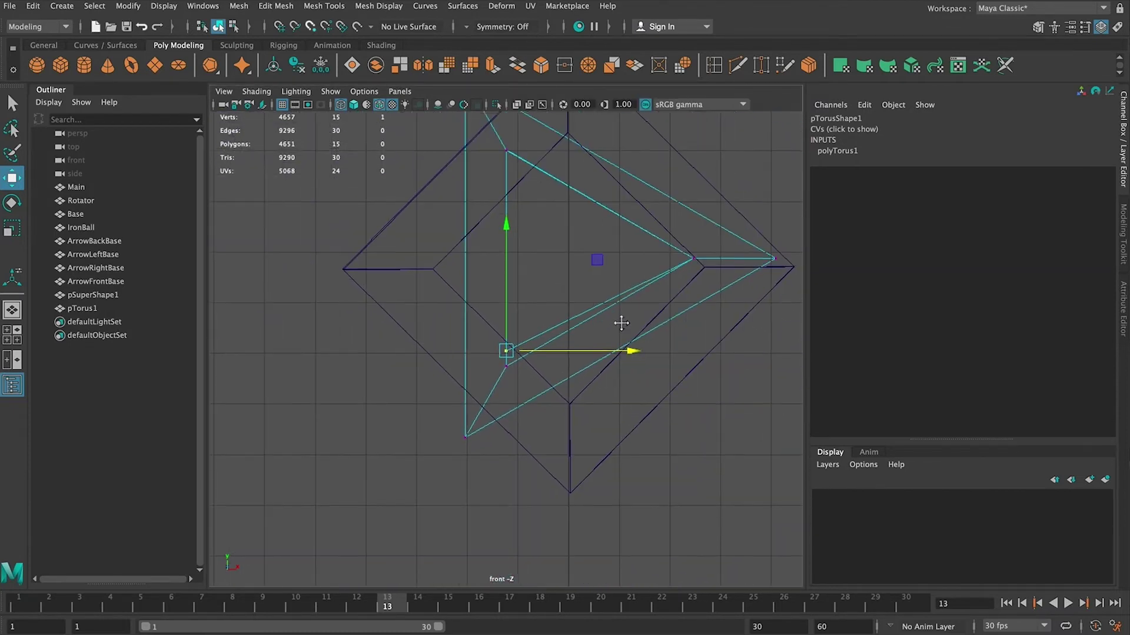
scroll(541, 302, "up", 3)
left_click_drag(506, 262, 507, 277)
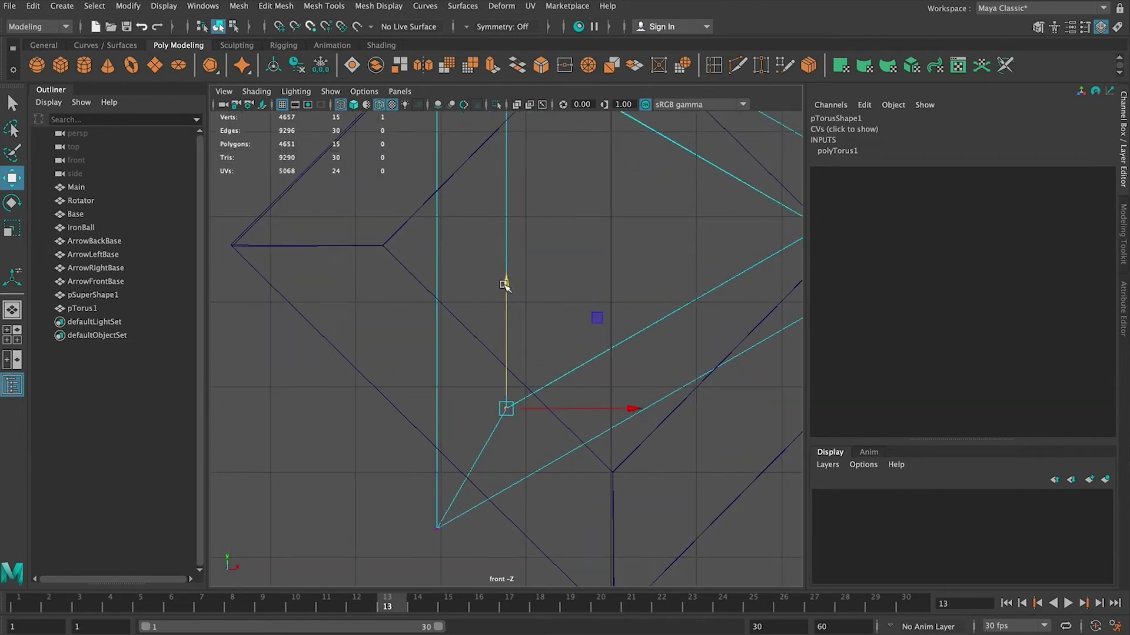
Return to object mode, select the torus and examine its shape against the emblem behind it
key("space")
key("space")
left_click_drag(643, 230, 553, 247, "alt")
right_click_drag(553, 247, 601, 229)
left_click(374, 436)
scroll(378, 437, "down", 5)
left_click_drag(378, 437, 446, 406, "alt")
left_click(392, 307)
left_click(431, 386)
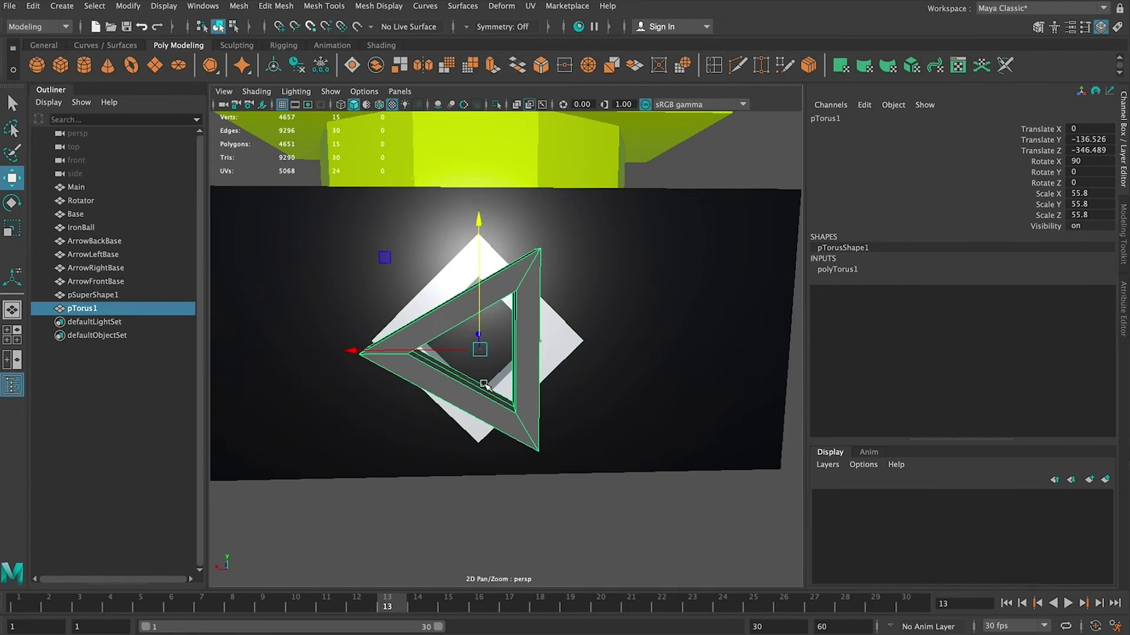
Select all nine inner vertices of the torus and scale them uniformly inward to widen the triangular frame
key("space")
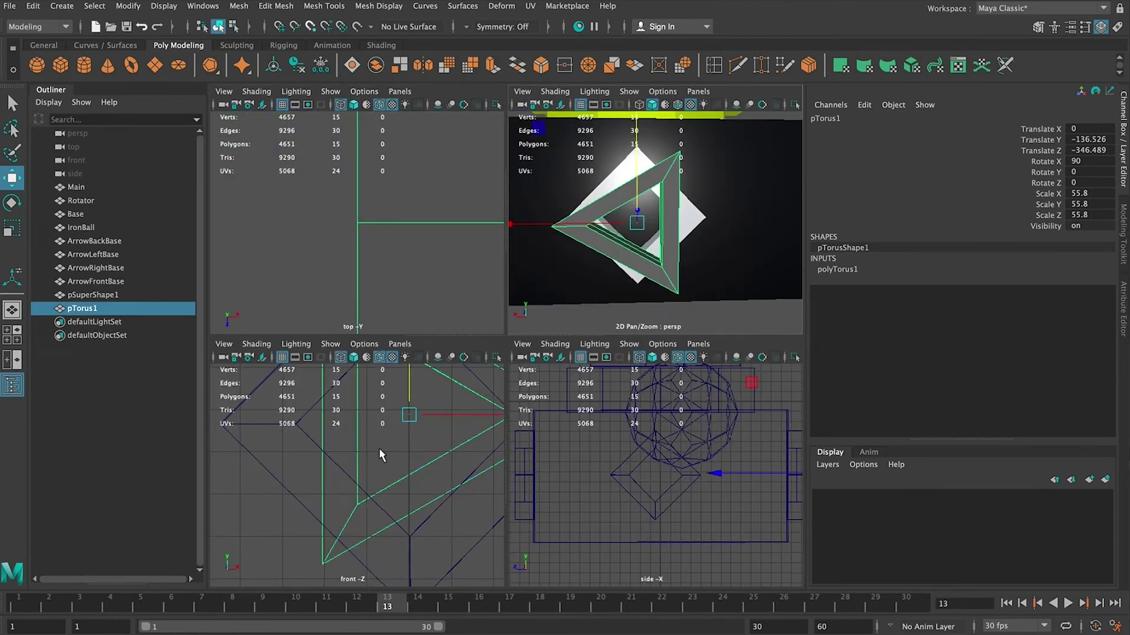
key("space")
scroll(520, 348, "down", 3)
middle_click_drag(544, 301, 490, 359, "alt")
right_click(484, 266)
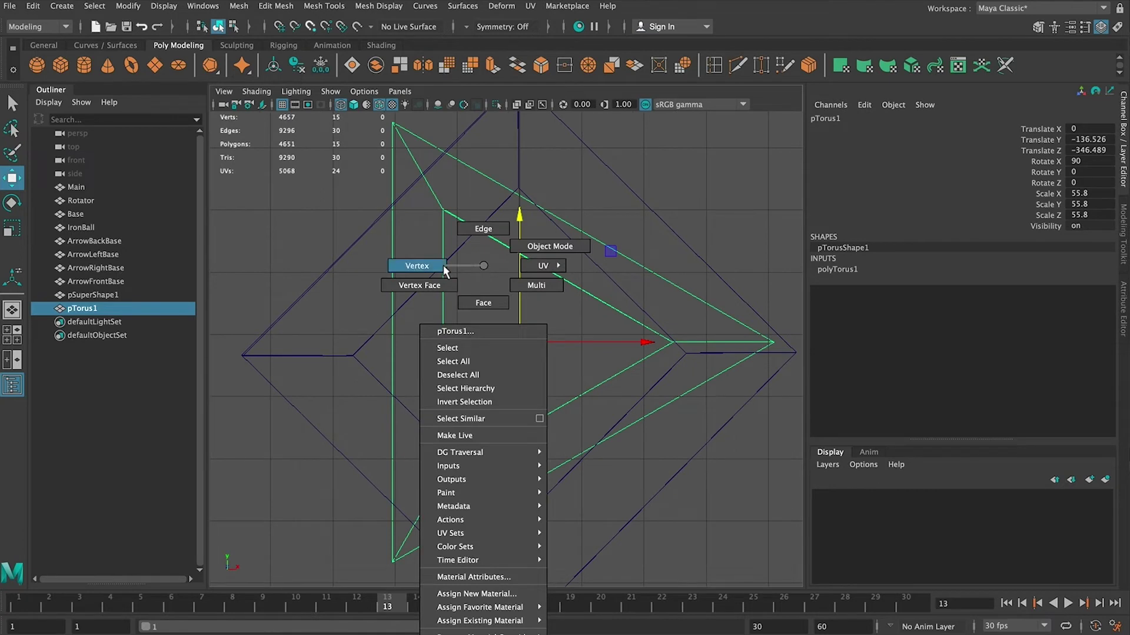
left_click(444, 269)
left_click_drag(464, 192, 428, 234)
left_click(667, 335, "shift")
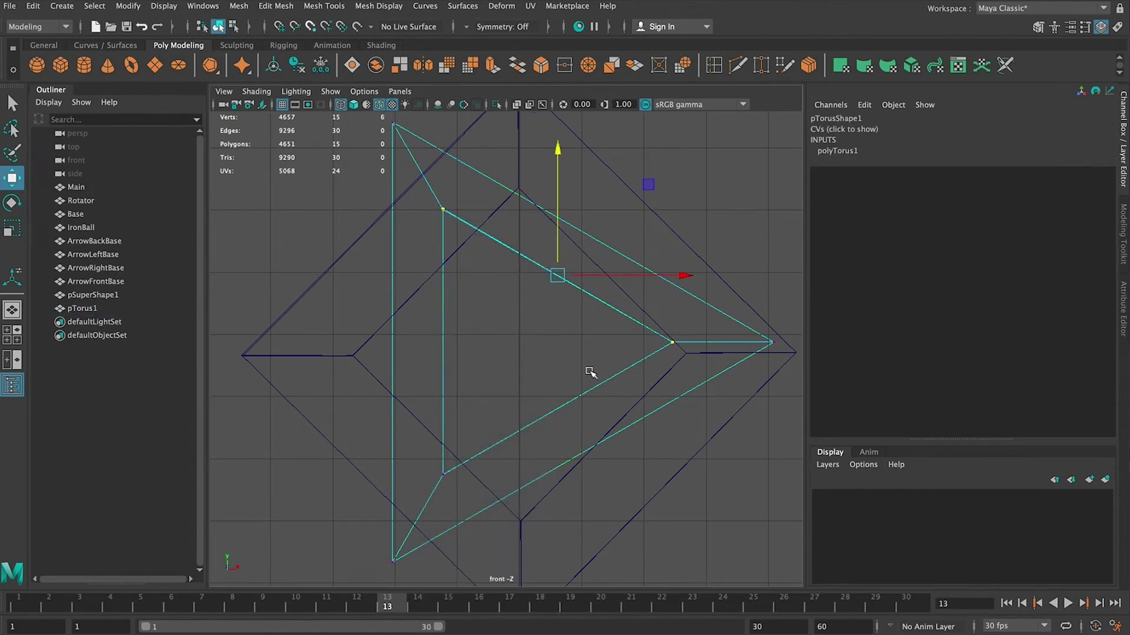
left_click_drag(458, 462, 456, 463, "shift")
key("r")
left_click_drag(558, 342, 534, 355)
key("w")
key("r")
key("space")
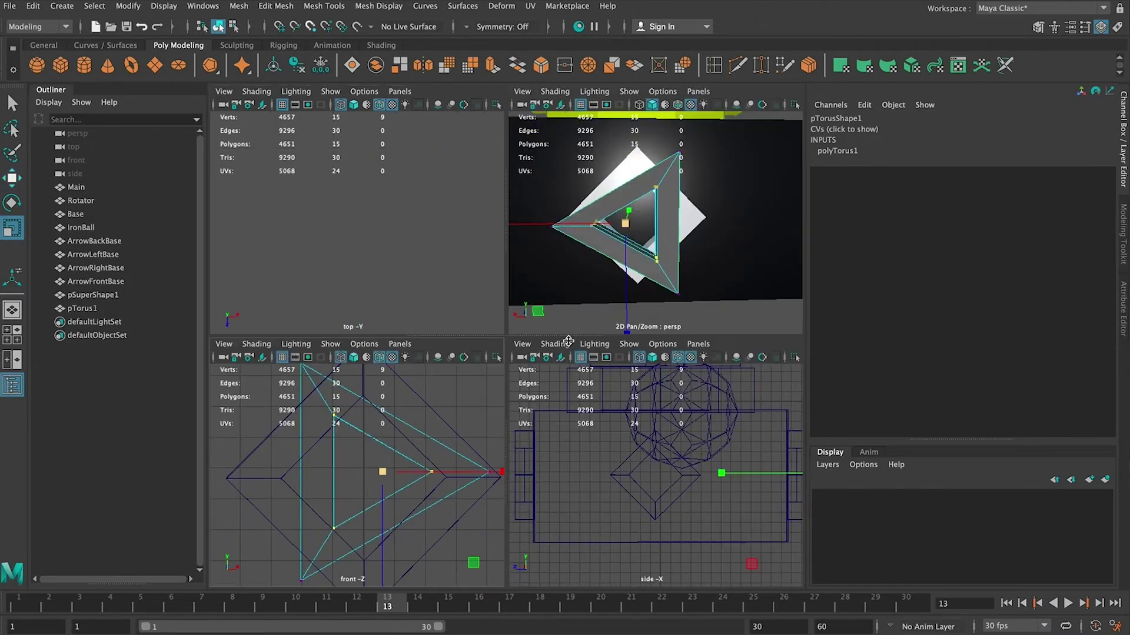
Select the three opening corner vertices on the torus's front face and move them along Z flush with that face in the side view
key("w")
key("space")
left_click(686, 247)
left_click_drag(686, 247, 516, 312, "alt")
left_click(495, 286)
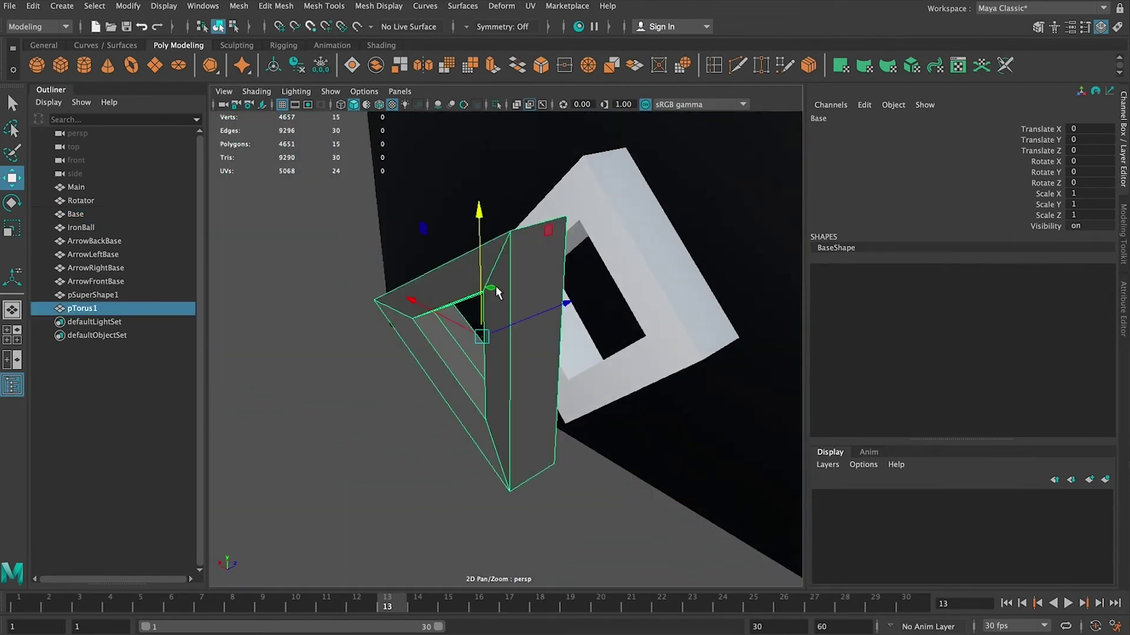
scroll(496, 286, "down", 6)
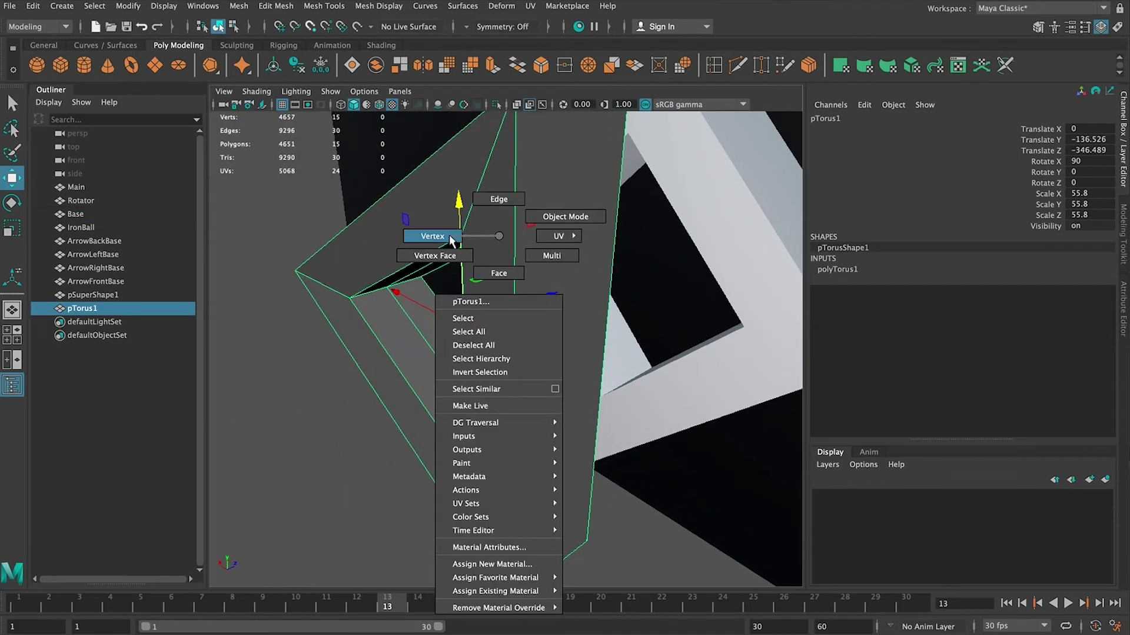
left_click(450, 238)
left_click(453, 235)
left_click(347, 295, "shift")
left_click(466, 473, "shift")
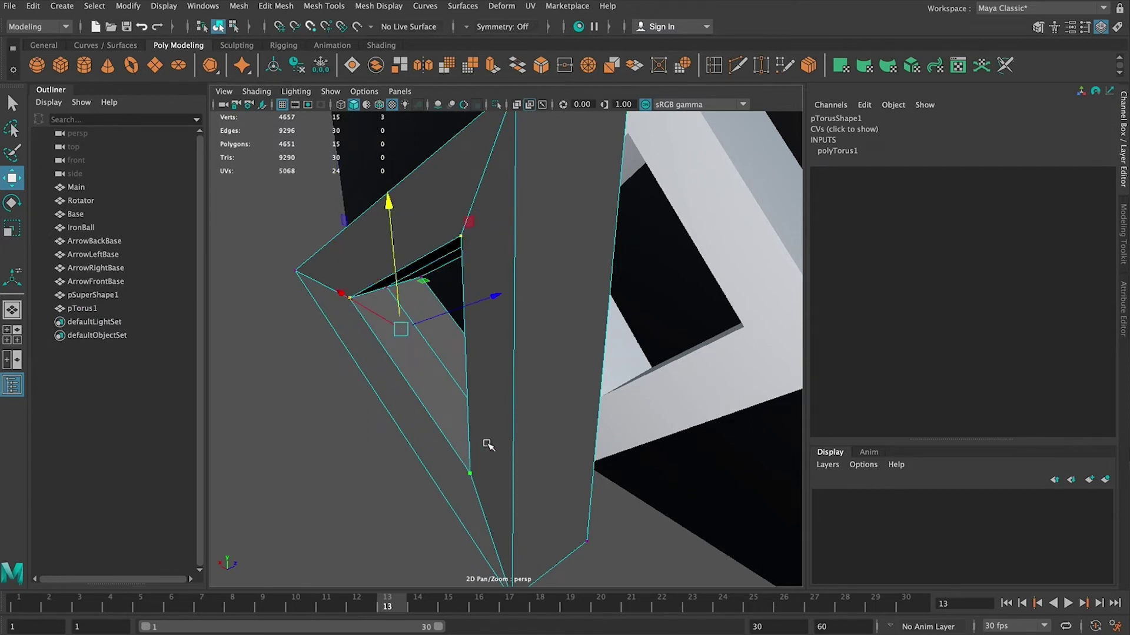
key("space")
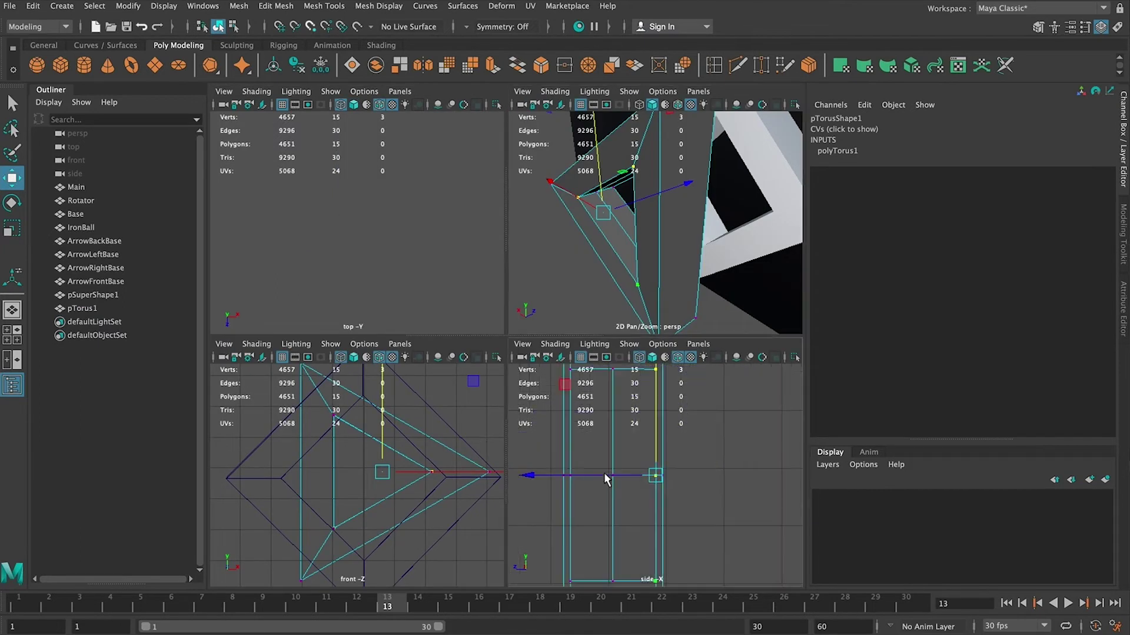
left_click_drag(604, 476, 532, 475)
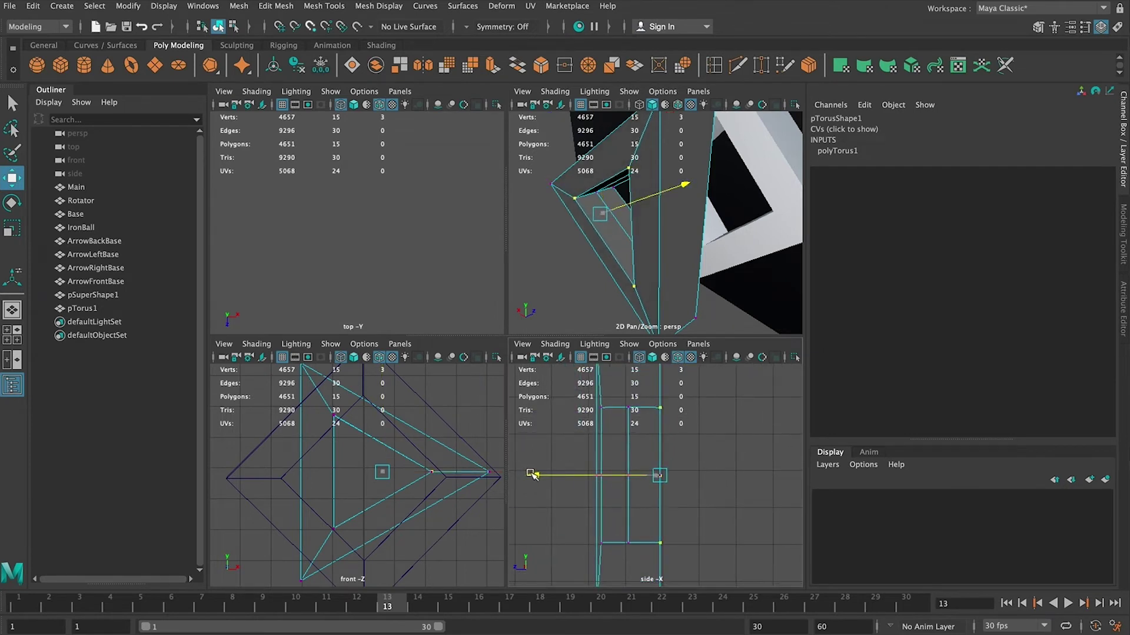
Move the three opening corner vertices on the torus's opposite face along Z flush with that face, and return to object mode
left_click_drag(688, 231, 735, 170, "alt")
left_click(724, 194)
left_click(708, 198)
left_click(683, 168, "shift")
left_click(677, 282, "shift")
left_click_drag(571, 468, 564, 476)
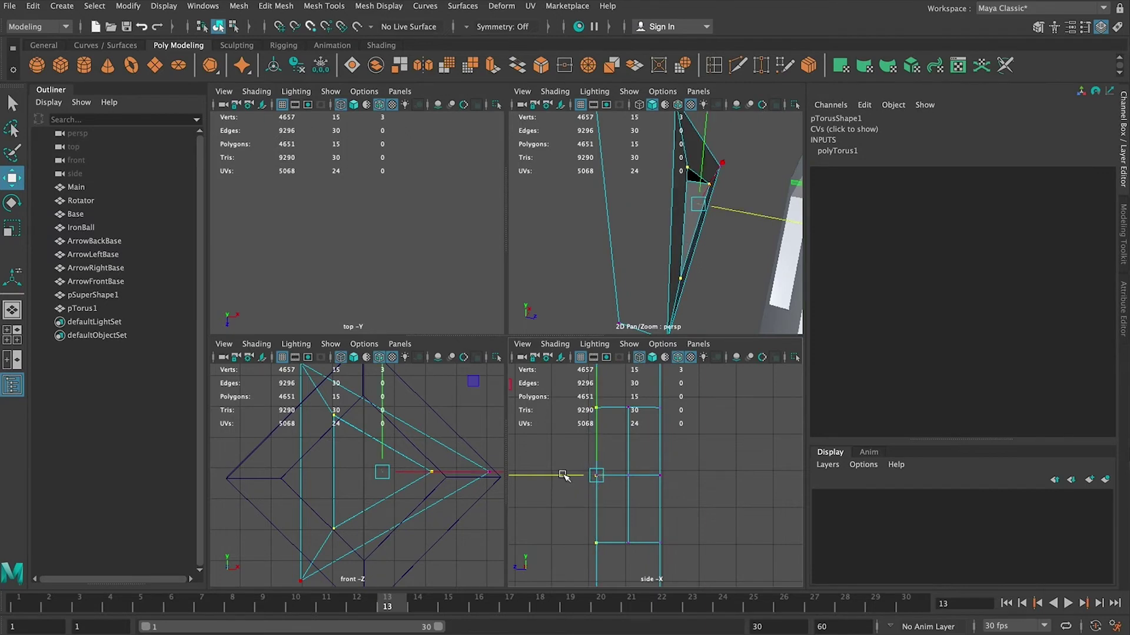
scroll(751, 243, "down", 2)
key("space")
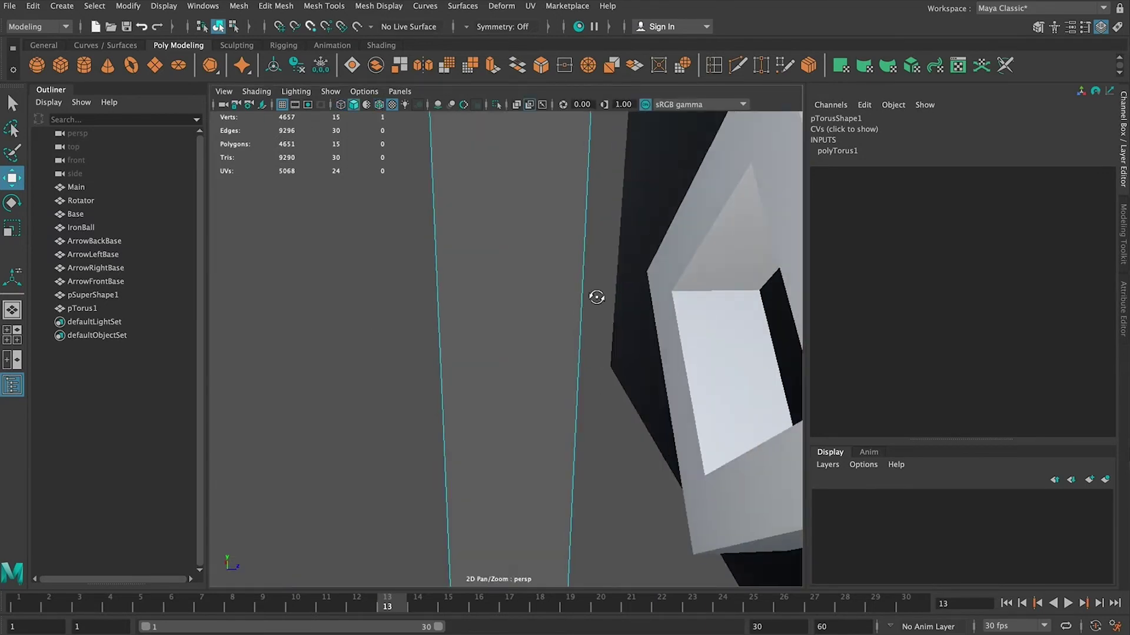
scroll(597, 295, "down", 5)
scroll(541, 330, "down", 5)
left_click_drag(540, 330, 505, 330, "alt")
right_click_drag(504, 291, 567, 272)
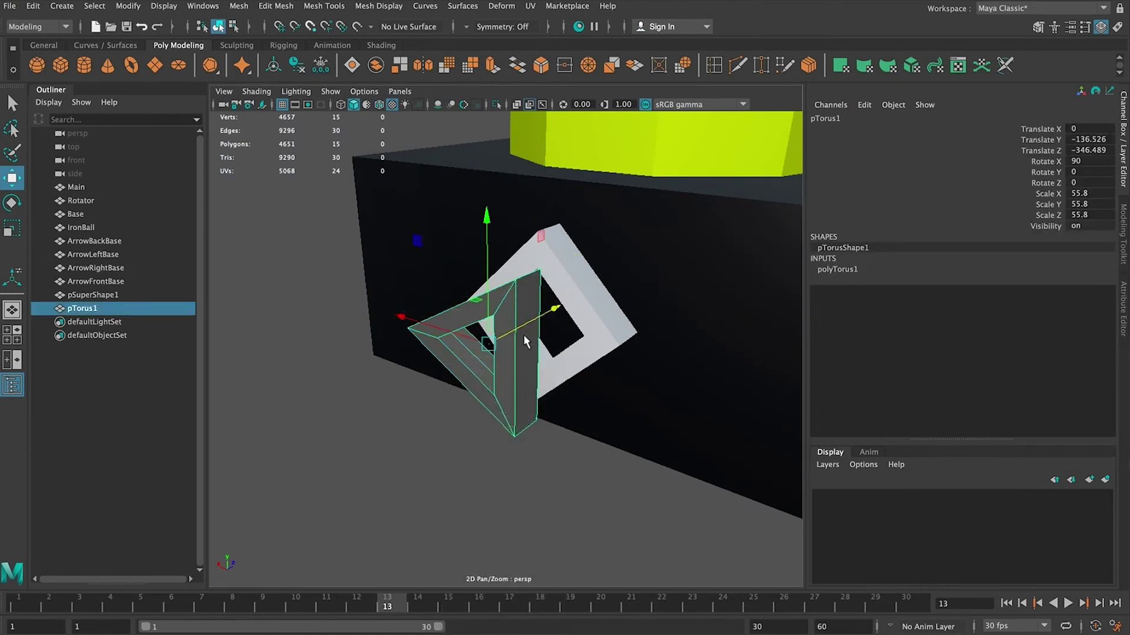
Assign the existing CannonArrows material to the triangular torus frame and deselect it
left_click(527, 452)
left_click(525, 366)
right_click(526, 291)
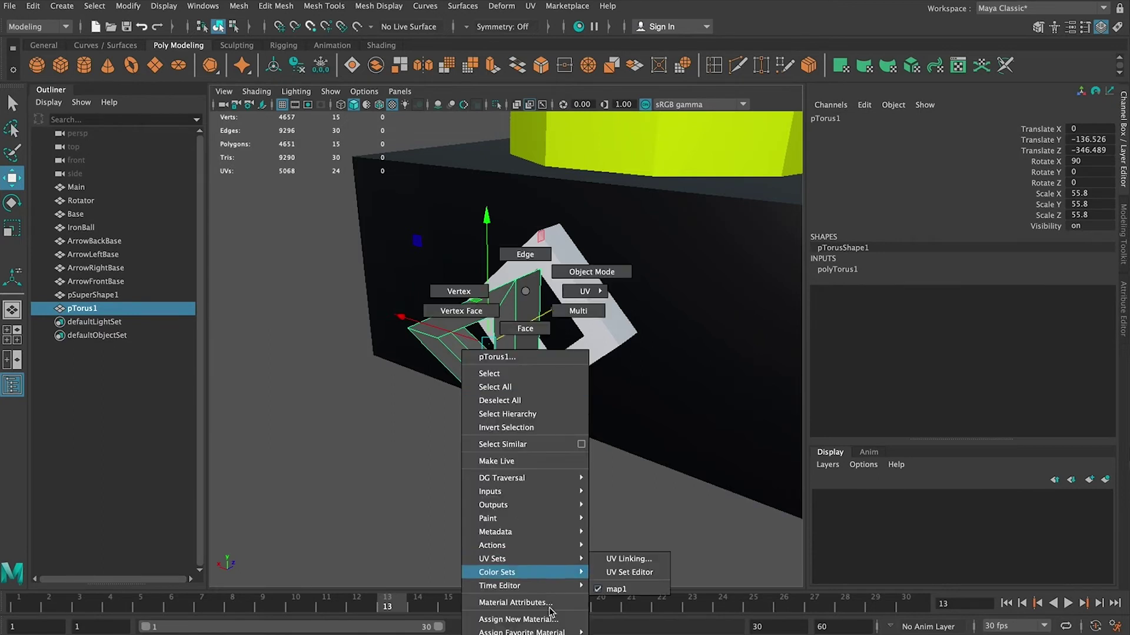
mouse_move(518, 632)
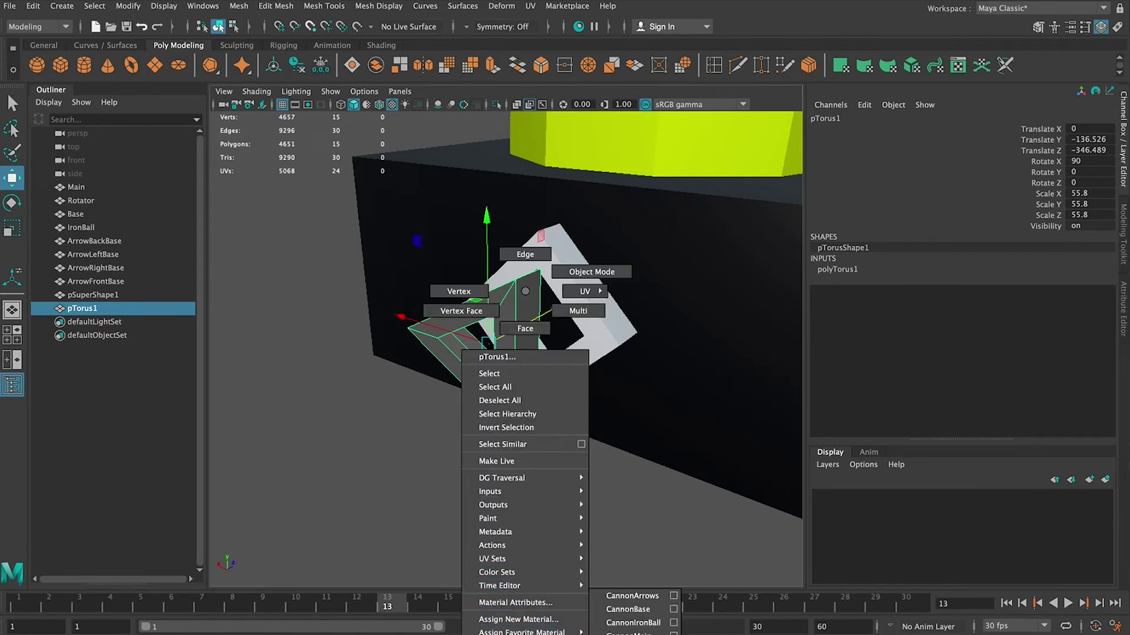
left_click(627, 595)
left_click(612, 396)
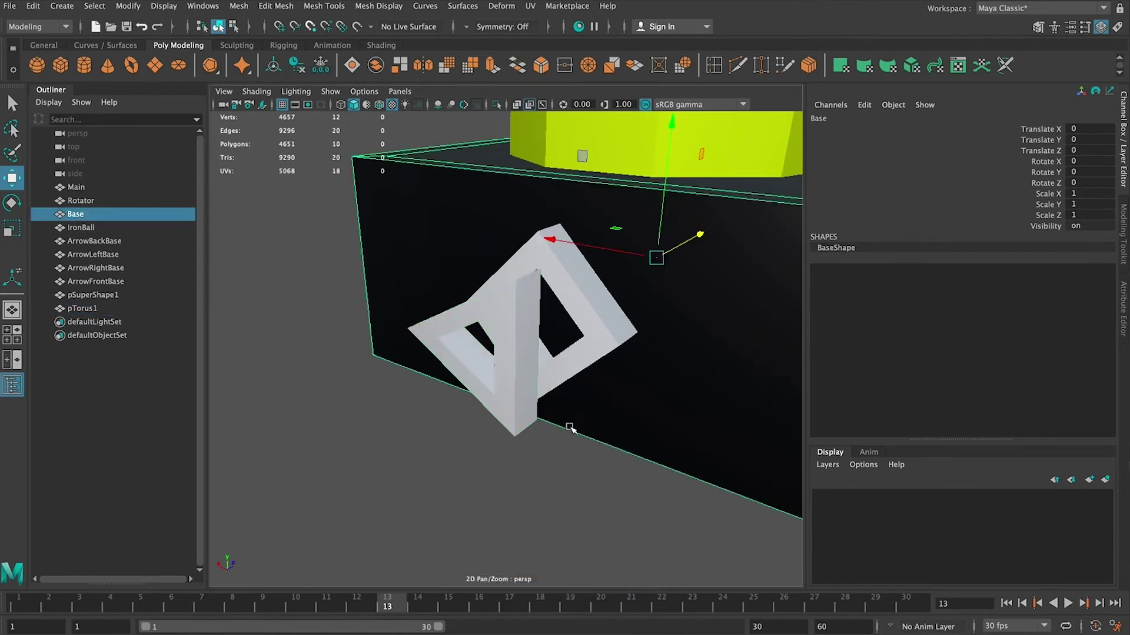
Freeze the triangular frame's transformations and delete its construction history
scroll(627, 402, "up", 3)
left_click_drag(628, 402, 506, 369, "alt")
left_click(506, 369)
left_click(130, 7)
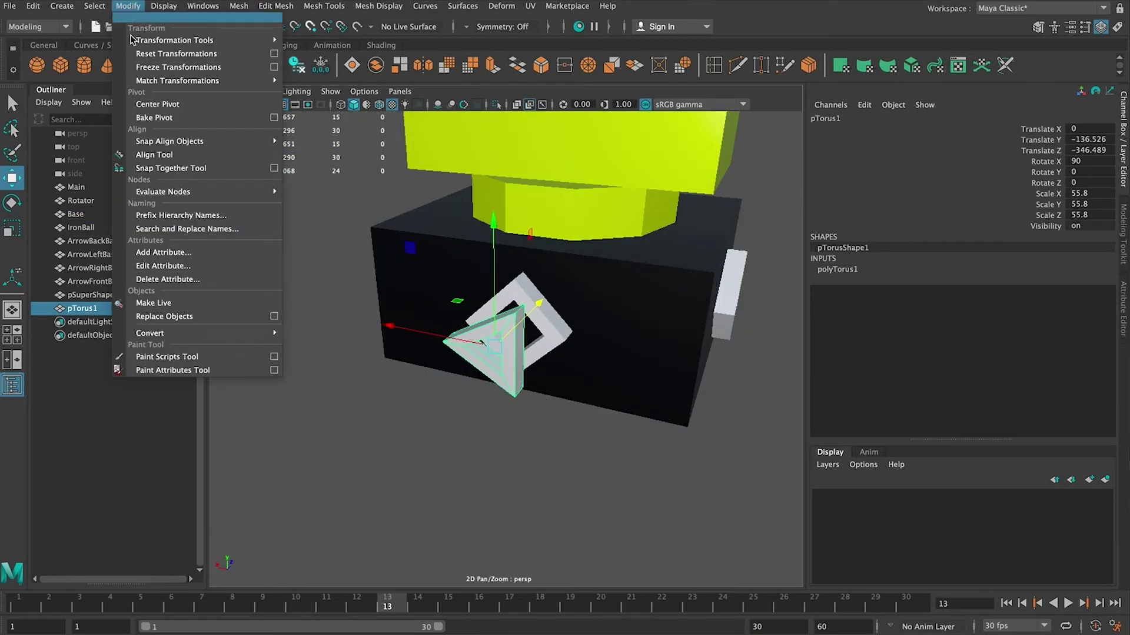
left_click(139, 67)
left_click(130, 7)
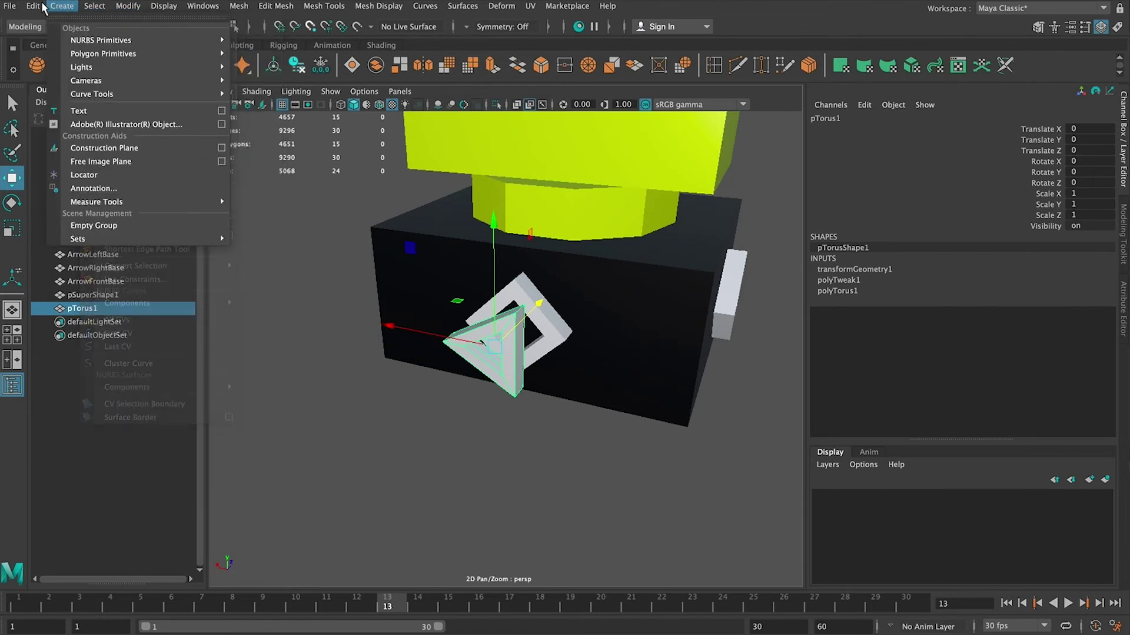
mouse_move(33, 7)
mouse_move(116, 166)
left_click(245, 176)
Raise the triangular frame to a Translate Y of about 277, level with the yellow block above the base
left_click_drag(465, 444, 572, 383, "alt")
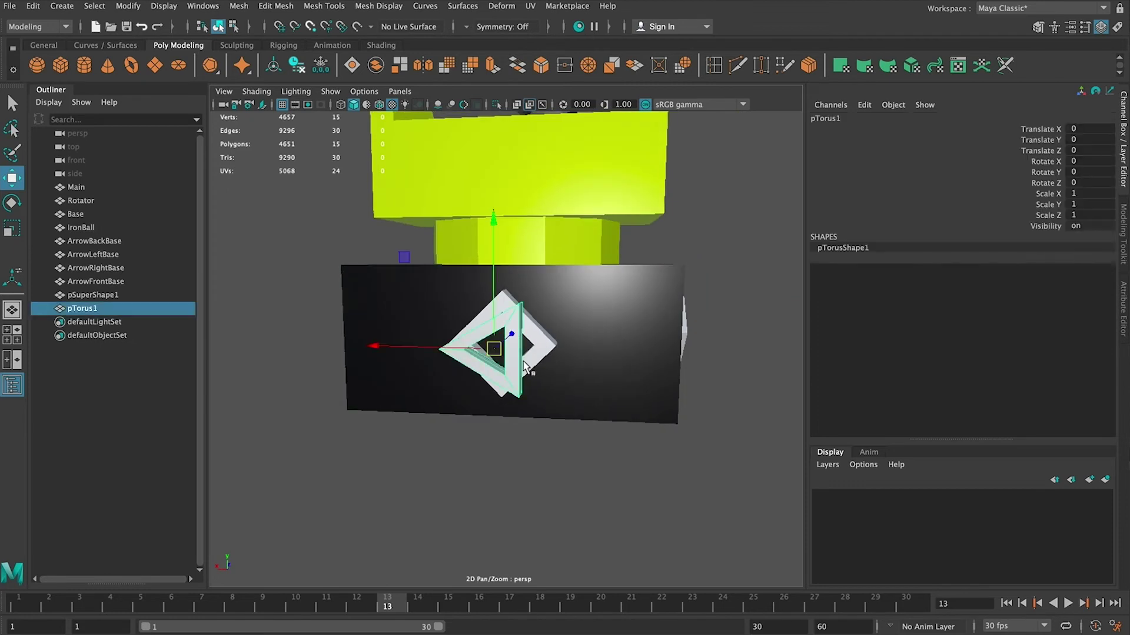
left_click_drag(495, 270, 502, 202)
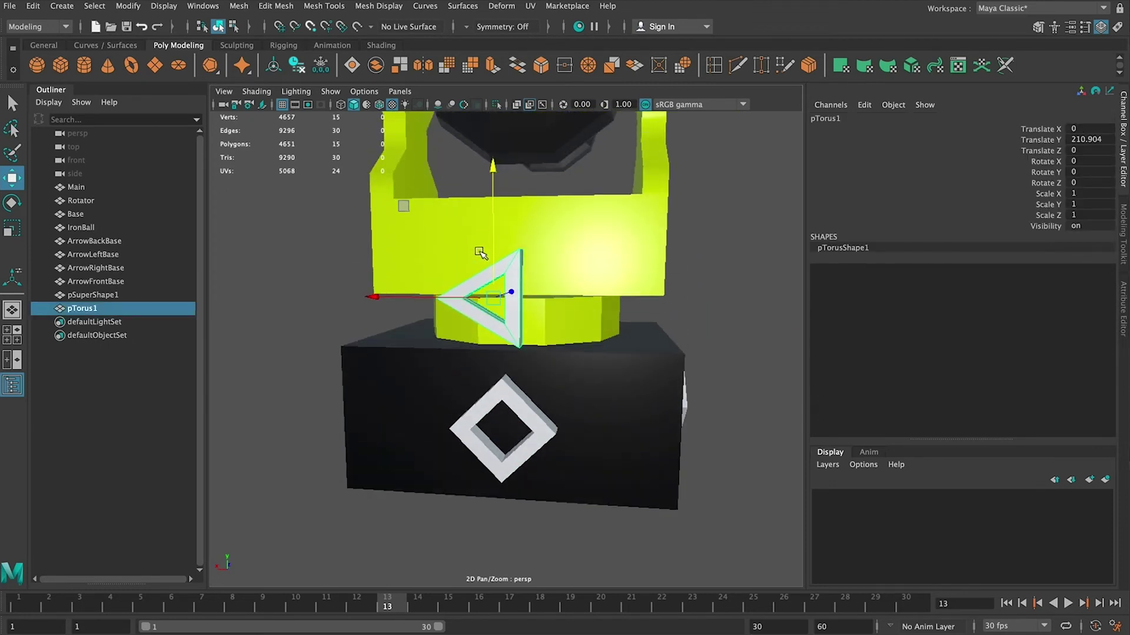
Delete the unused pSuperShape1 object from the scene
left_click(115, 296)
key("f")
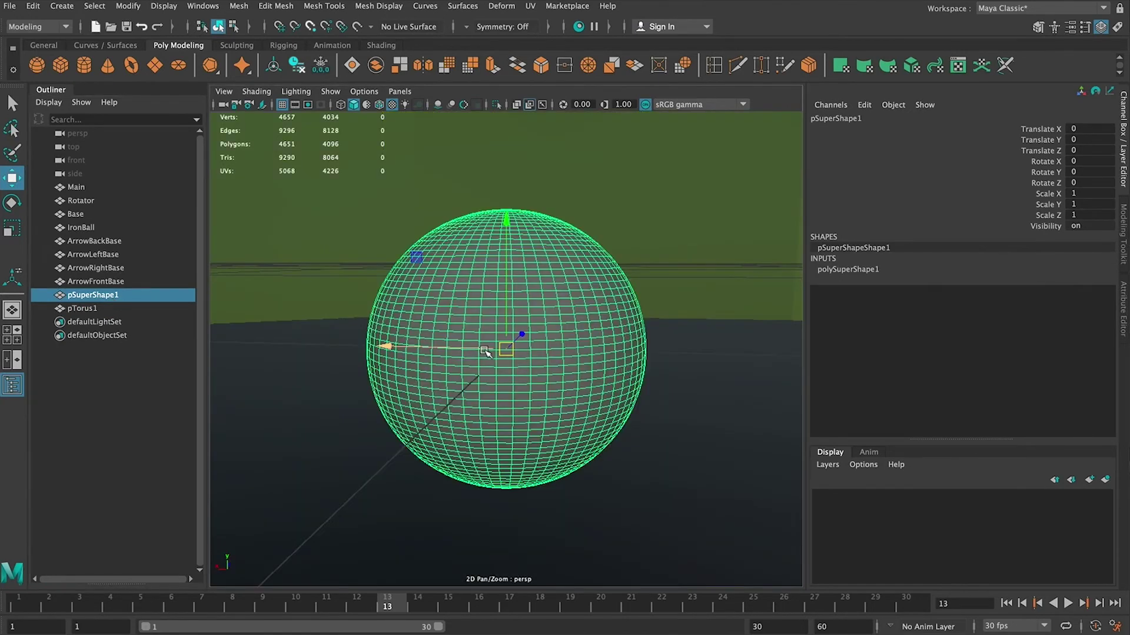
scroll(567, 404, "down", 5)
left_click(109, 307)
left_click(109, 296)
key("Delete")
Move pTorus1 onto the yellow block's face, at about Translate X 62.3 and Translate Z 188.3
double_click(108, 294)
left_click(60, 297)
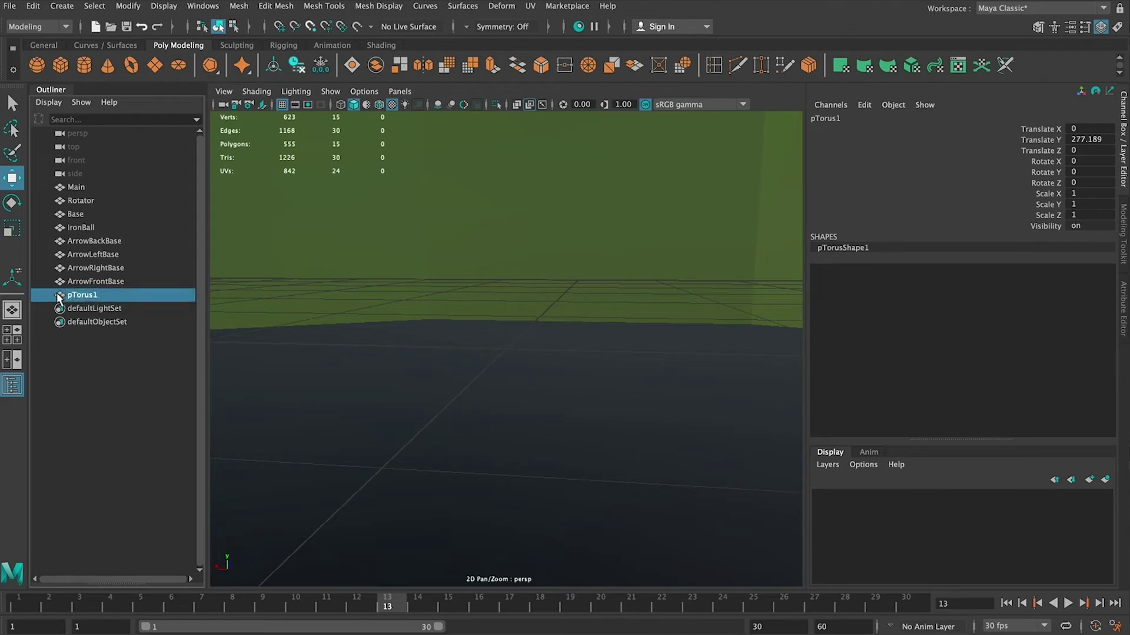
key("f")
scroll(391, 308, "down", 3)
left_click_drag(390, 308, 346, 314, "alt")
left_click(429, 377)
left_click(519, 347)
key("f")
scroll(520, 342, "down", 2)
mouse_move(520, 343)
left_mouse_down("alt")
mouse_move(461, 313)
mouse_move(500, 348)
left_mouse_up("alt")
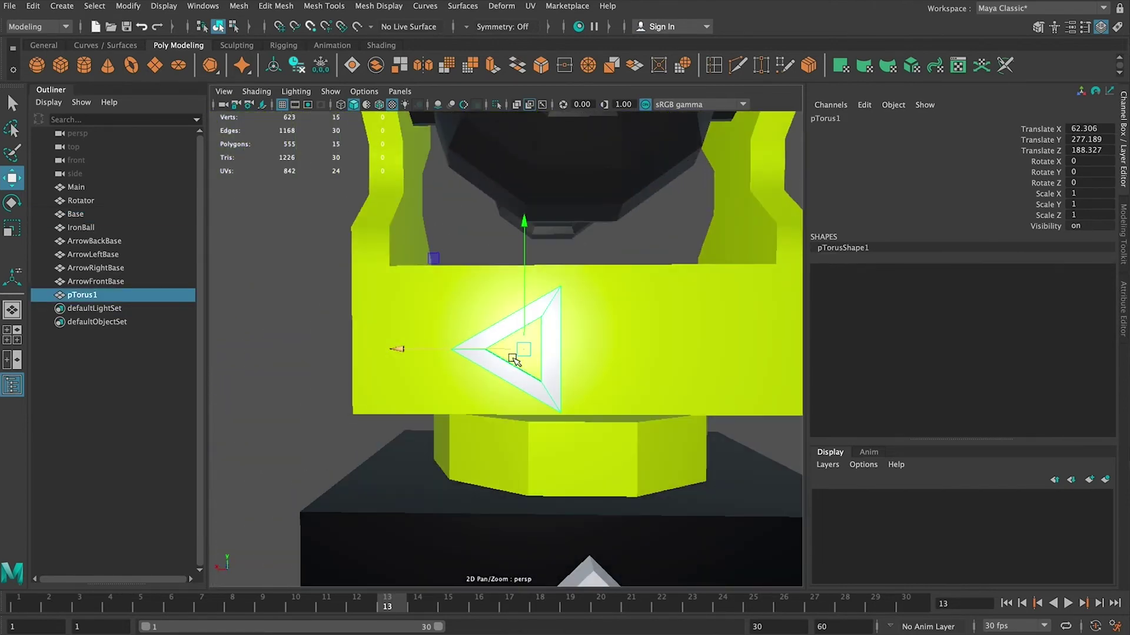
Adjust the triangular frame's position on the yellow block to about Translate X 67, Y 289.4 and Z 181.8
key("space")
key("f")
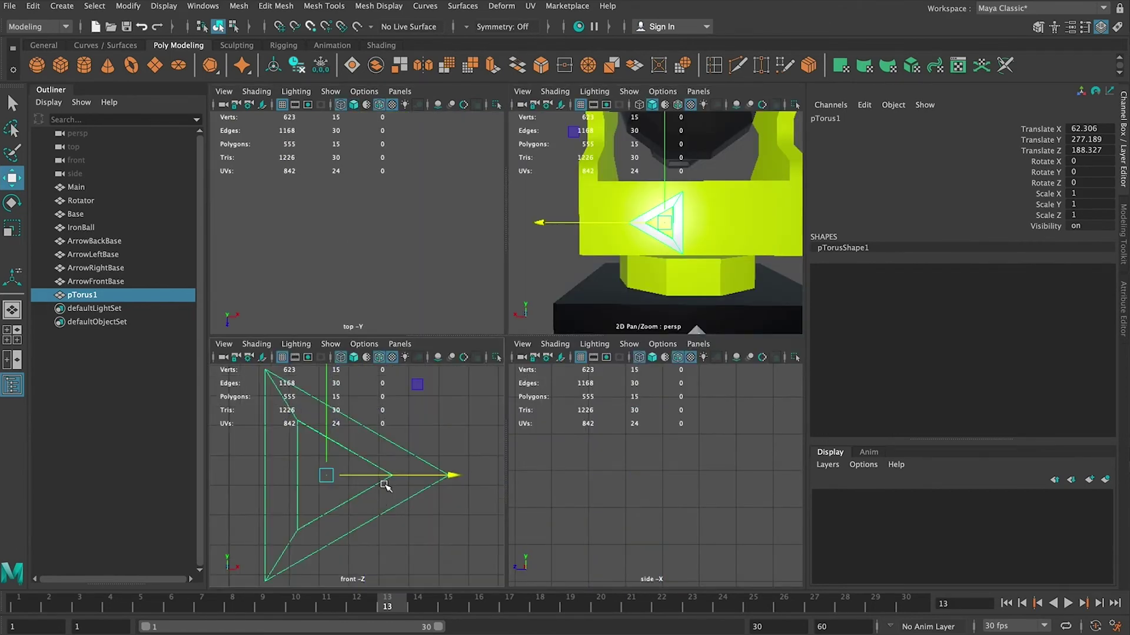
key("space")
scroll(396, 461, "down", 4)
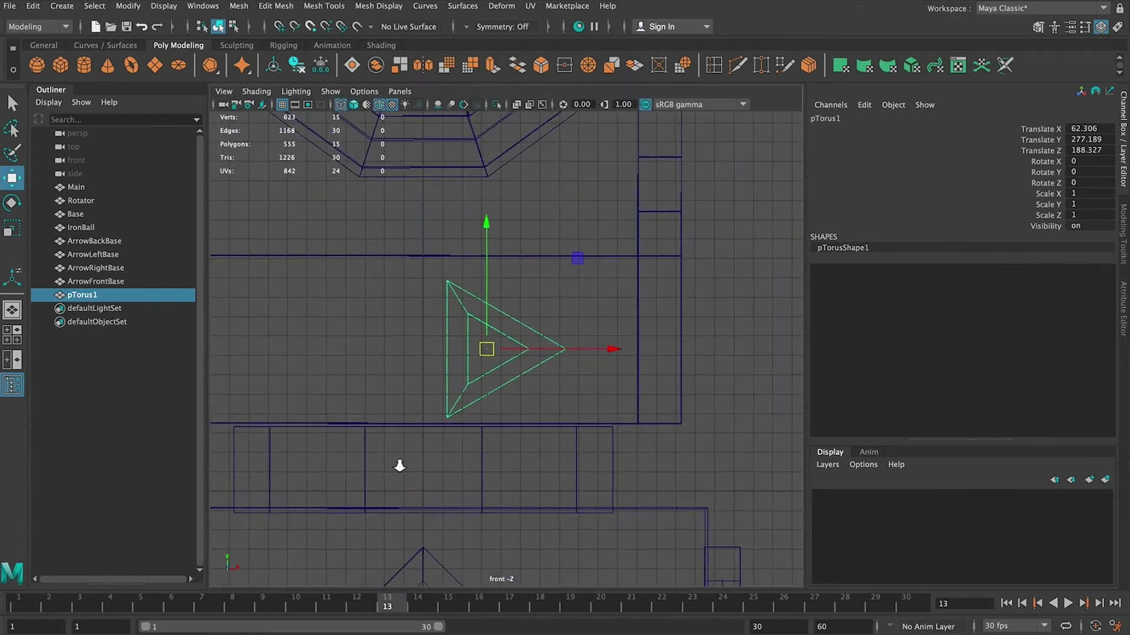
left_click_drag(498, 307, 496, 302)
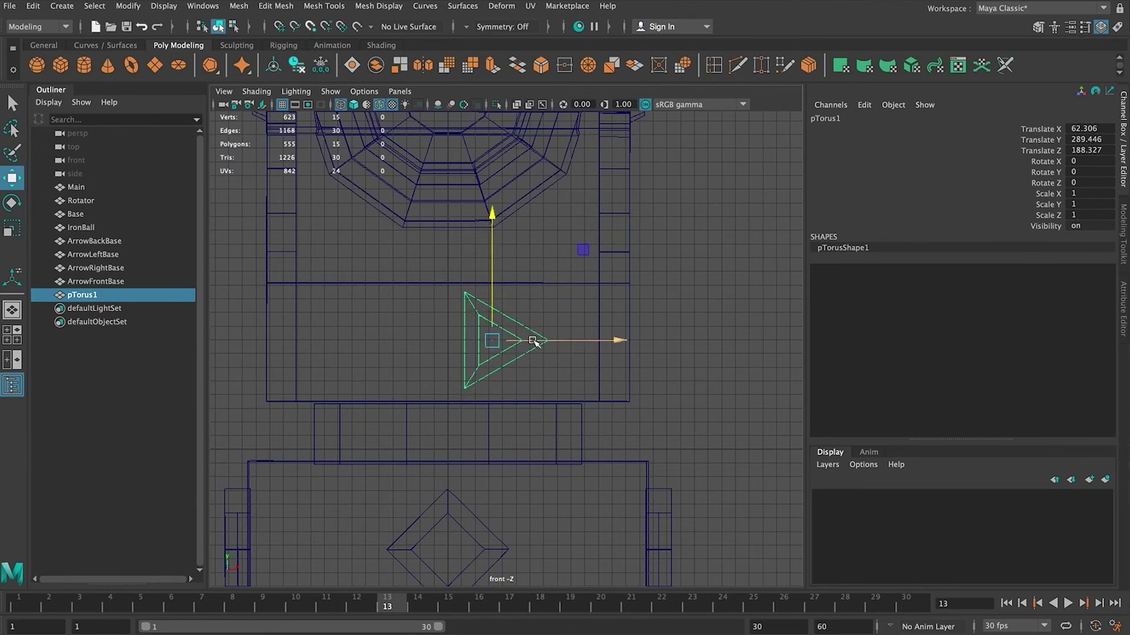
key("space")
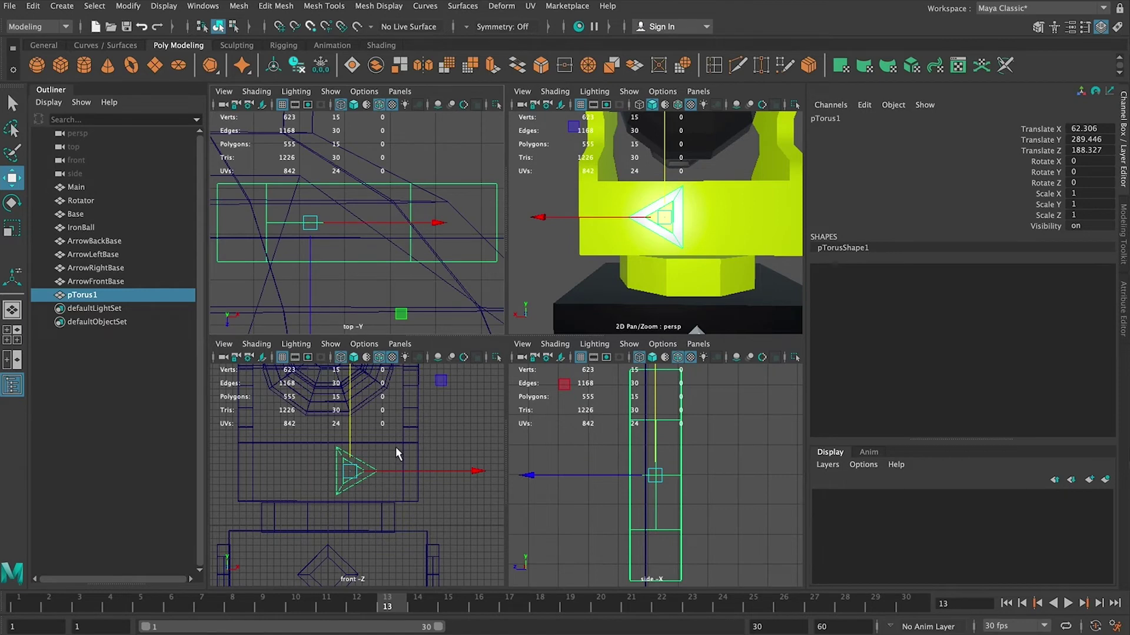
key("space")
left_click_drag(543, 343, 555, 345)
key("space")
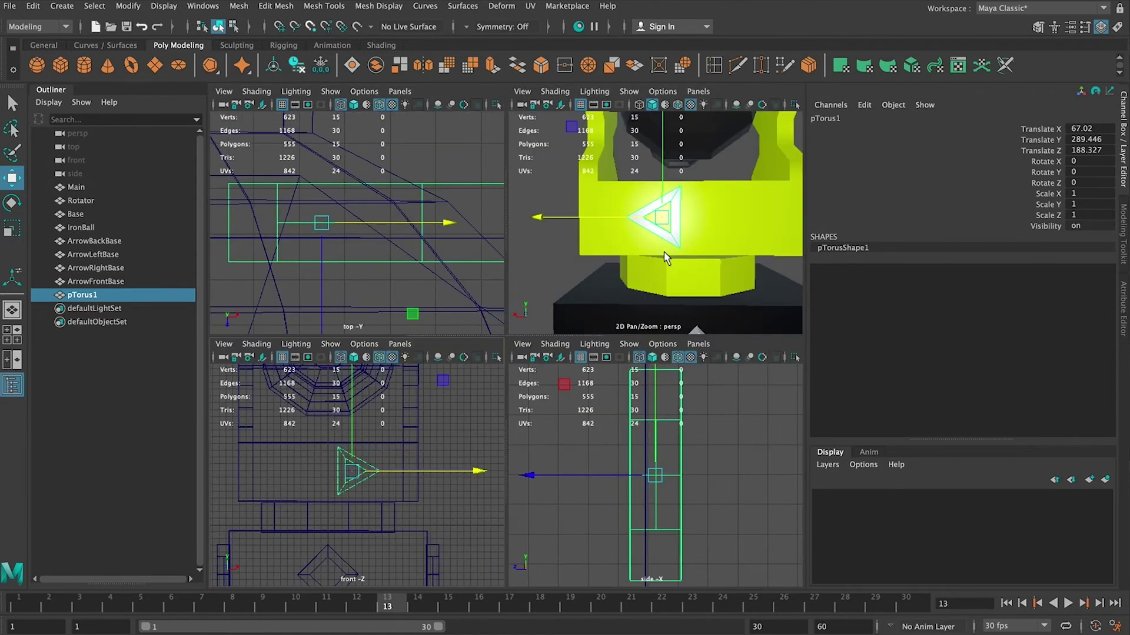
left_click_drag(646, 245, 560, 206, "alt")
left_click(623, 215)
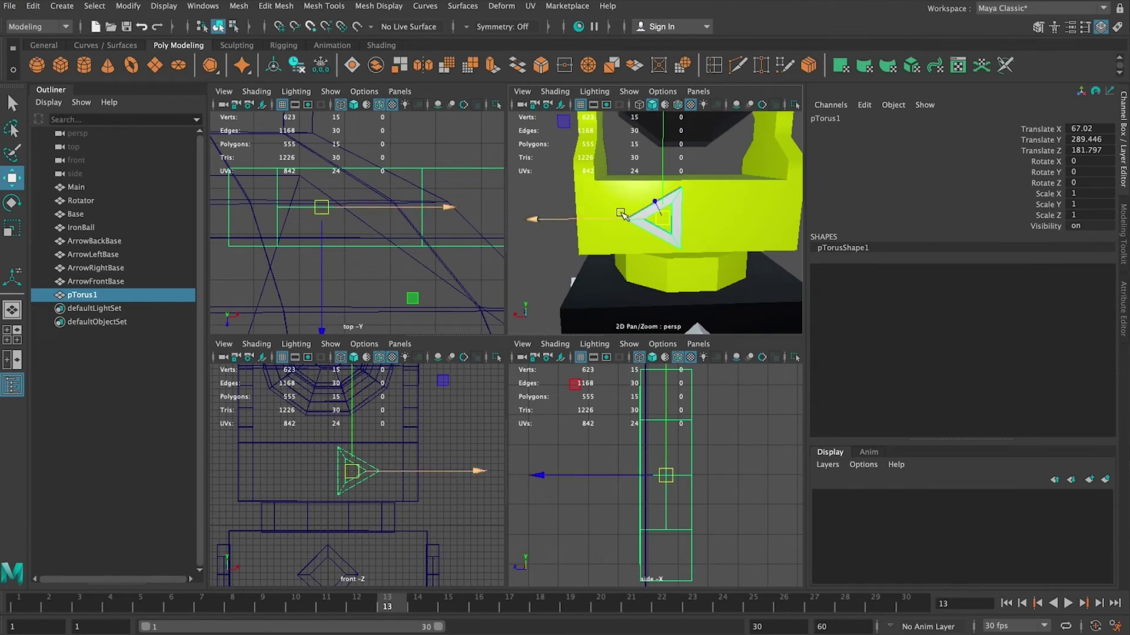
Duplicate the triangular frame and move the copy along X to about -112.7, beside the original on the yellow block
key("ctrl+d")
mouse_move(622, 215)
left_mouse_down()
mouse_move(702, 213)
mouse_move(641, 227)
left_mouse_up()
key("e")
key("r")
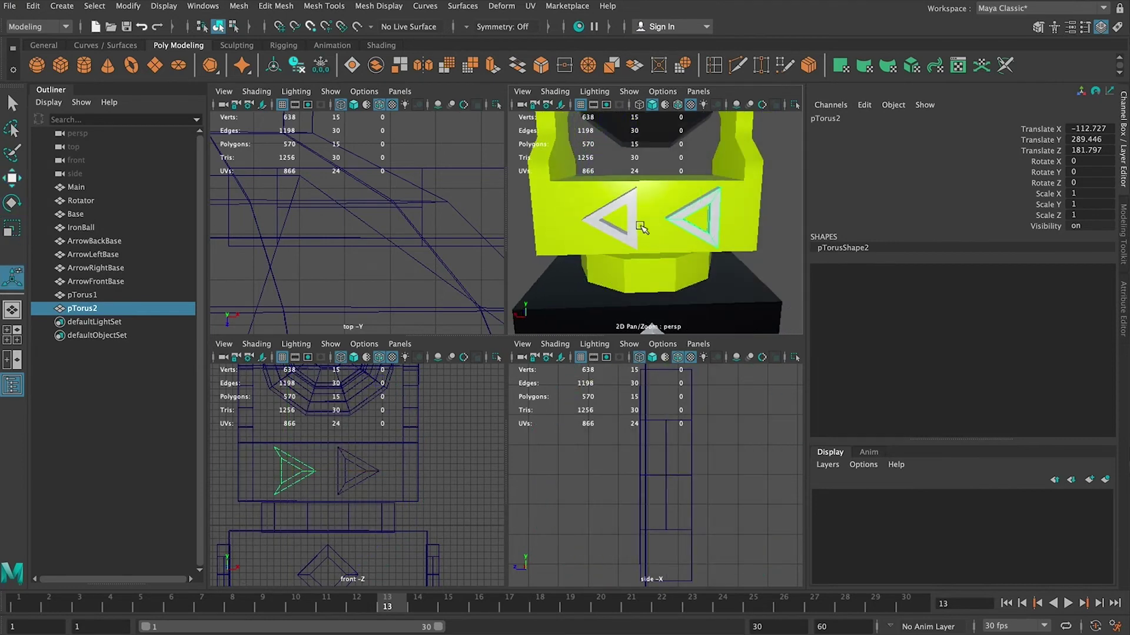
key("w")
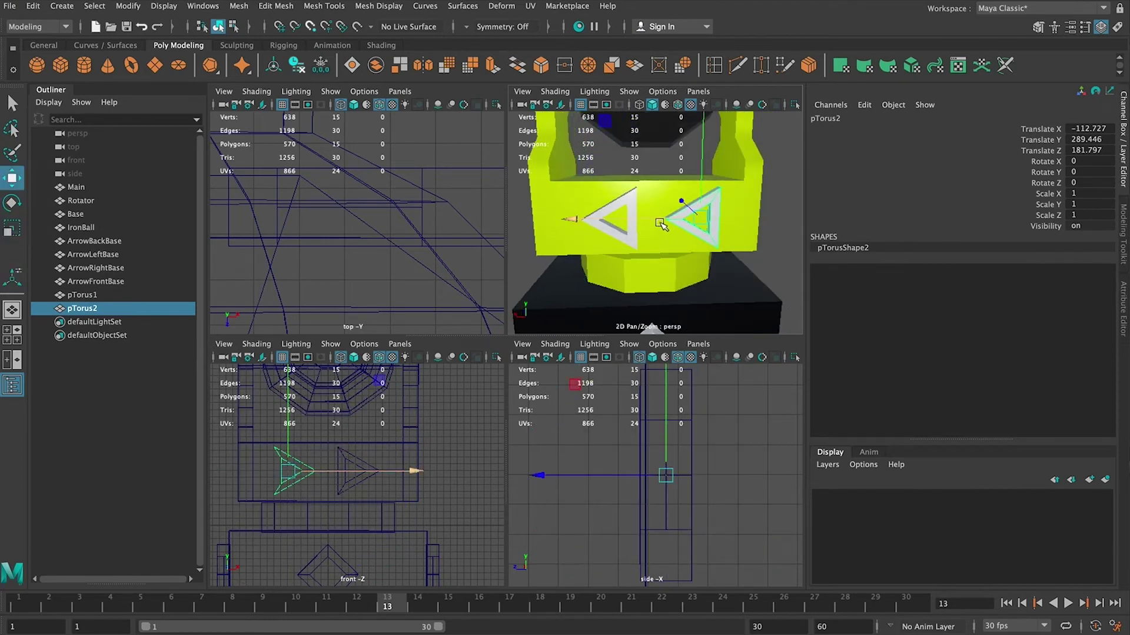
Set the duplicate triangle's Rotate Y to 180 so that it points away from the original
key("e")
key("w")
key("e")
left_click_drag(657, 242, 983, 235)
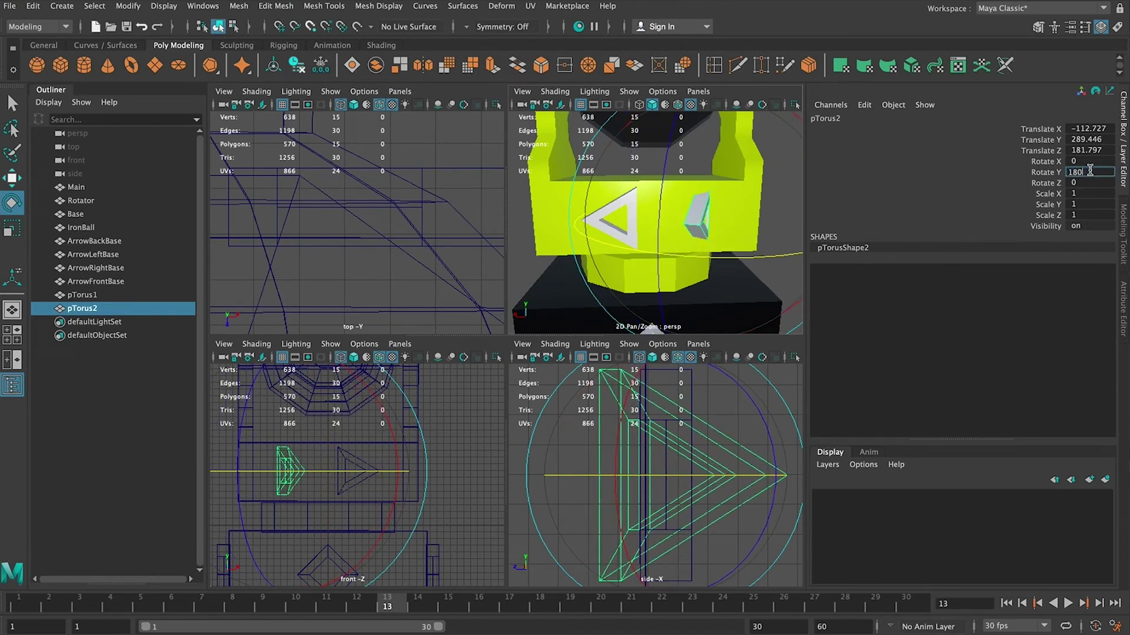
key("Return")
key("w")
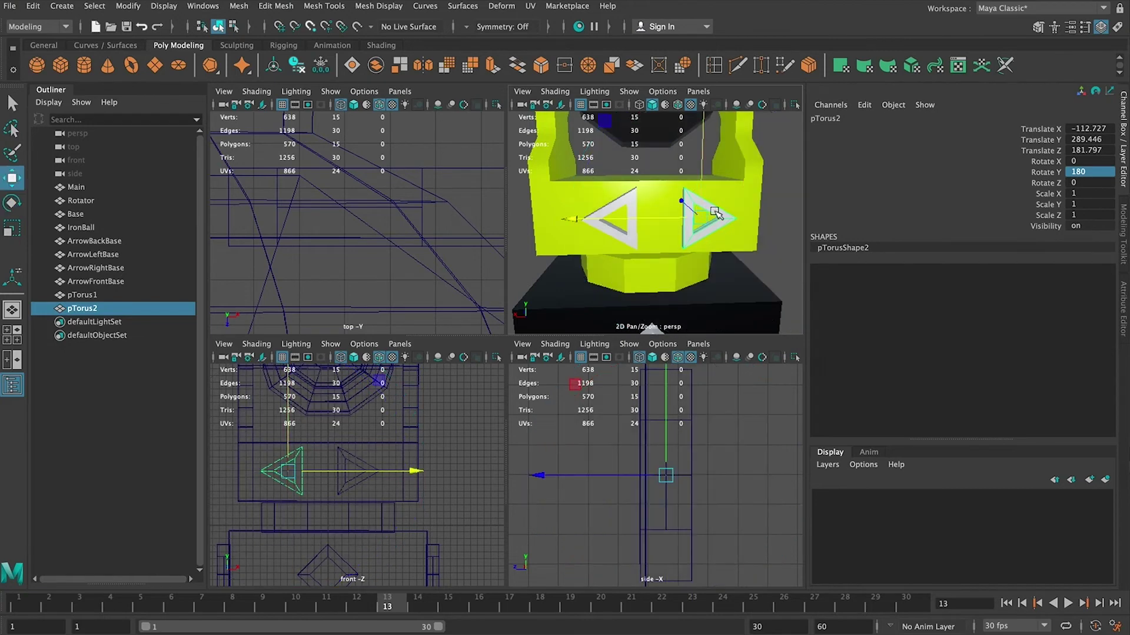
Move the flipped triangle along X to about -53, closer to the original on the block's face
left_click_drag(658, 224, 629, 221)
key("space")
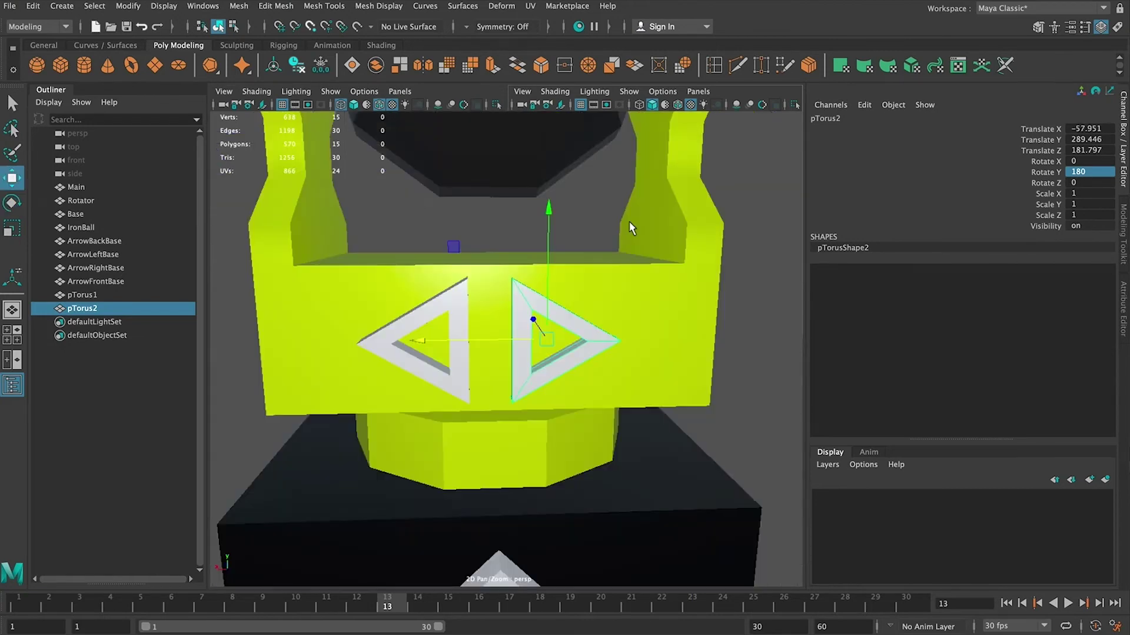
mouse_move(658, 299)
left_mouse_down("alt")
mouse_move(600, 320)
mouse_move(680, 253)
mouse_move(610, 283)
mouse_move(658, 302)
left_mouse_up("alt")
left_click(746, 310)
scroll(746, 310, "down", 5)
left_click_drag(743, 310, 517, 315, "alt")
scroll(694, 297, "up", 8)
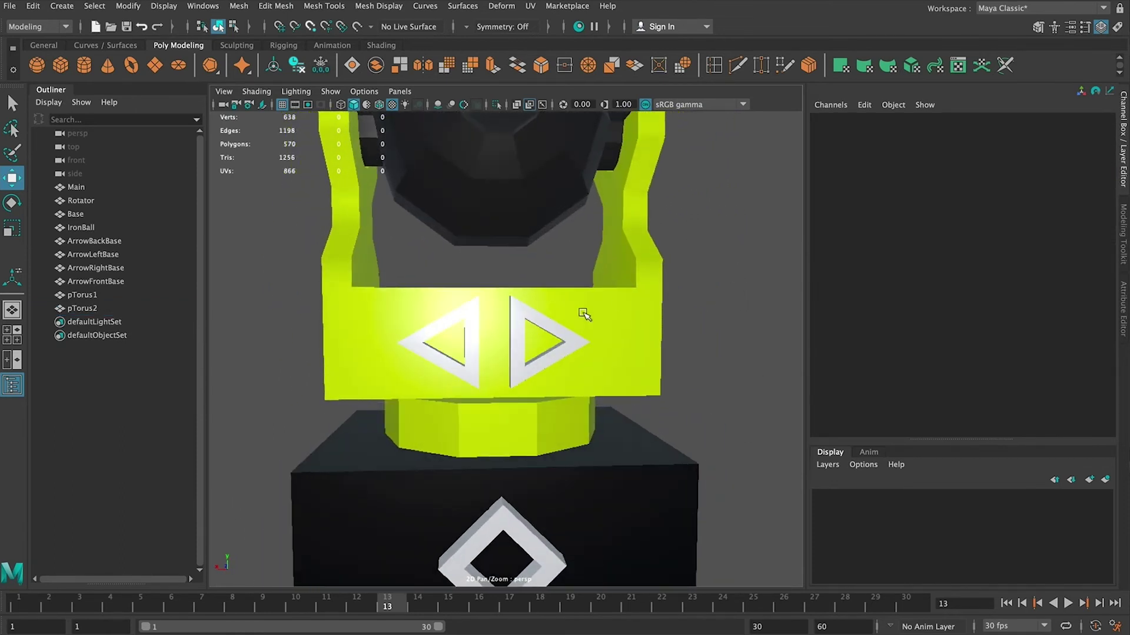
left_click(556, 335)
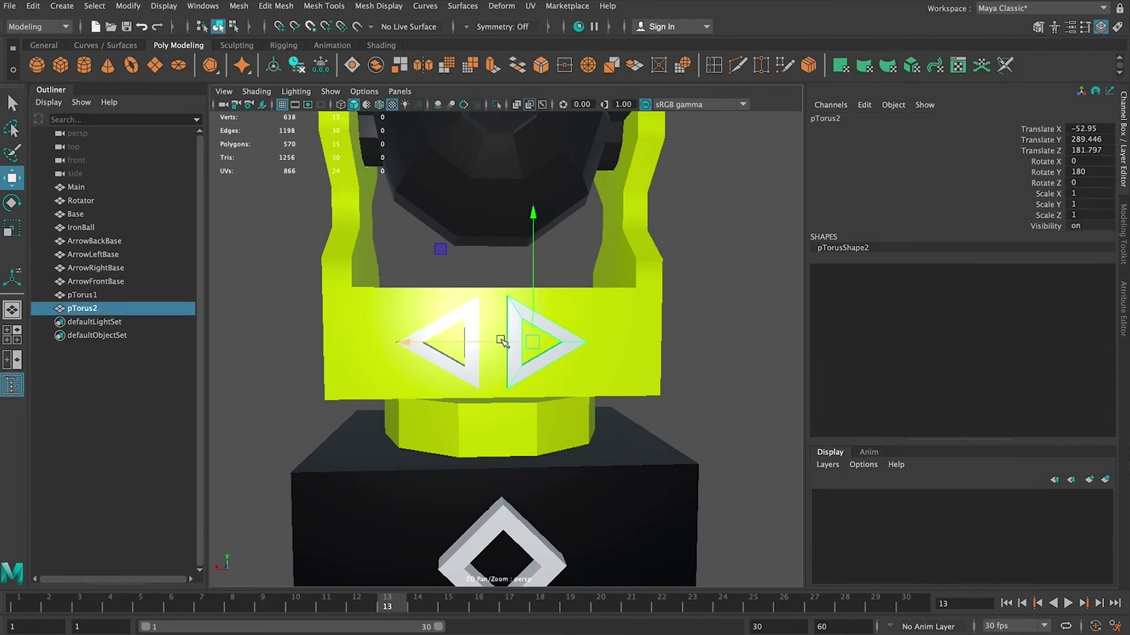
left_click(408, 343)
Select both triangles and push them deeper into the yellow block along Z to about 178.7
left_click_drag(408, 342, 465, 329, "alt")
left_click(512, 355, "shift")
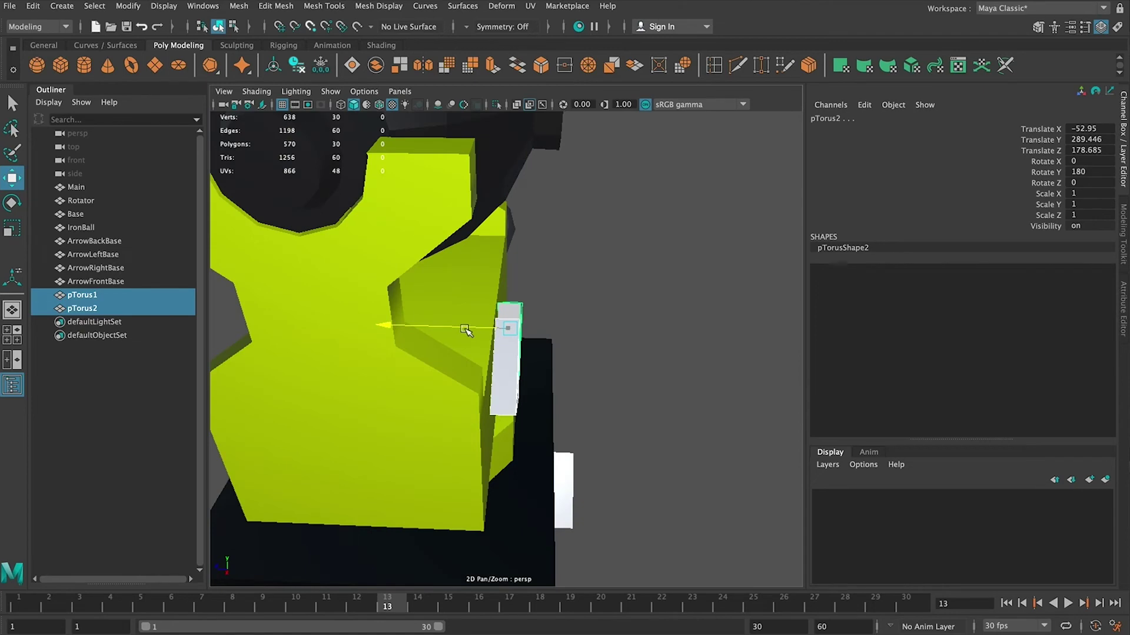
left_click(606, 323)
left_click_drag(606, 323, 537, 354, "alt")
left_click_drag(632, 337, 418, 332, "alt")
Duplicate both triangles and move the copies sideways along X, setting the flipped copy at about 194.1
left_click(449, 353)
left_click(506, 354, "shift")
key("ctrl+d")
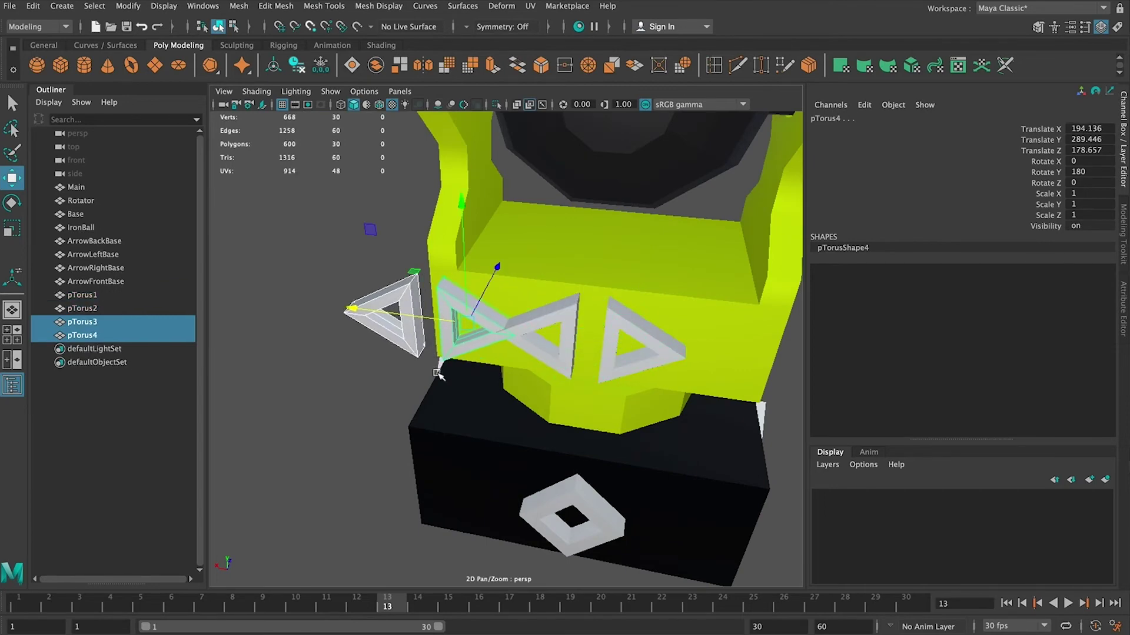
left_click_drag(439, 371, 565, 357, "alt")
left_click_drag(484, 396, 404, 401)
key("ctrl+z")
key("w")
Rotate the outer triangle copy pTorus3 about Y to -90 so it faces the rotator's side
left_click_drag(481, 412, 595, 352, "alt")
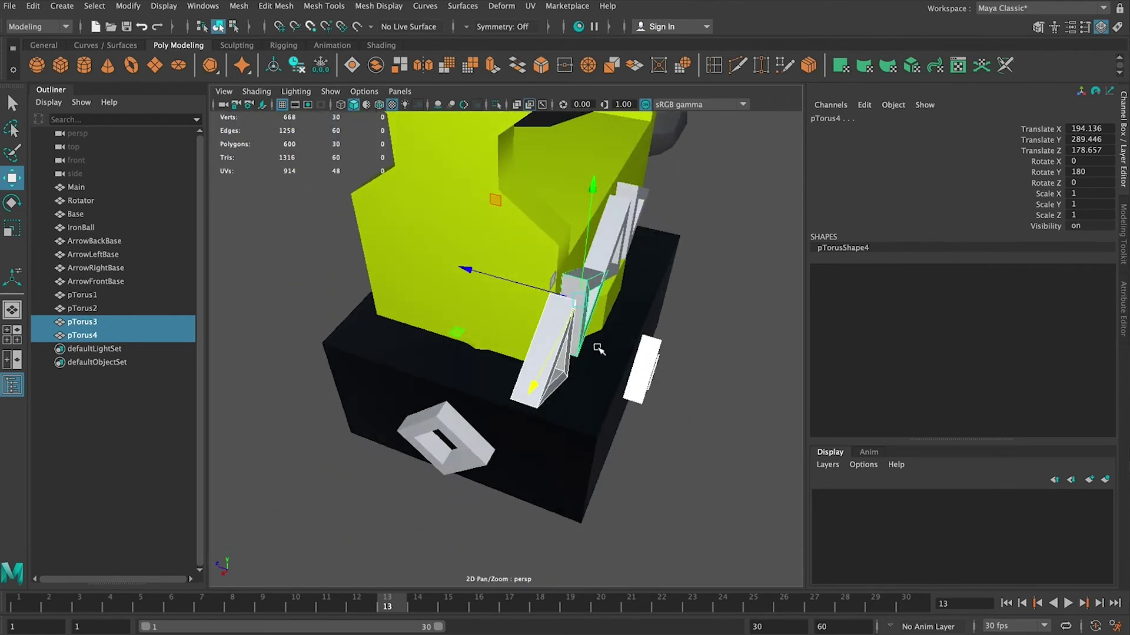
left_click(540, 386)
key("e")
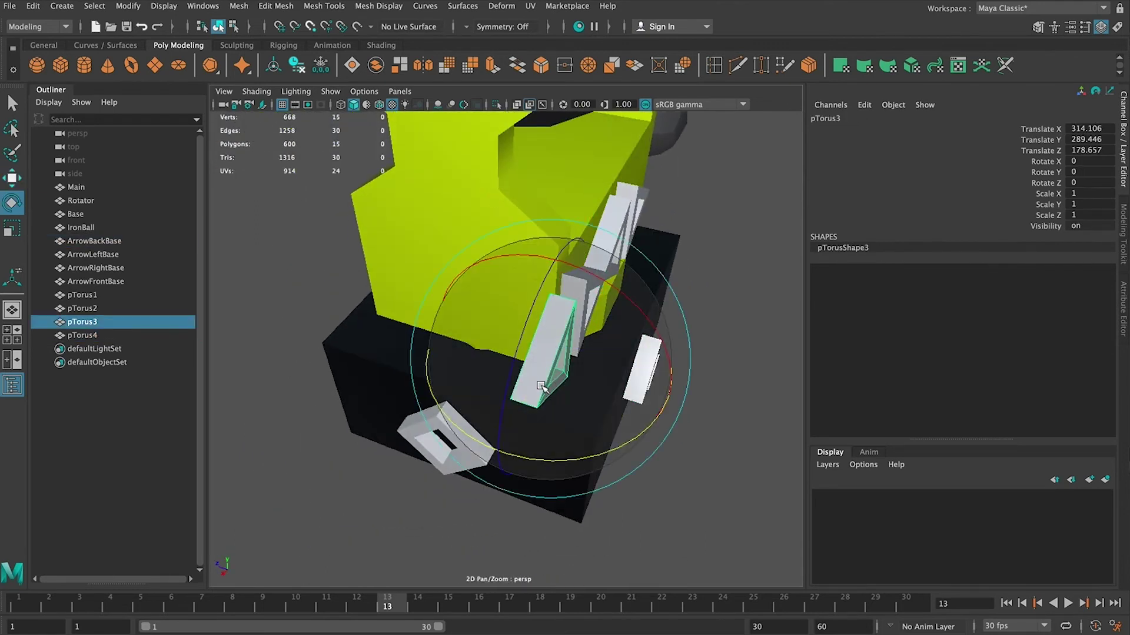
left_click_drag(552, 453, 512, 453)
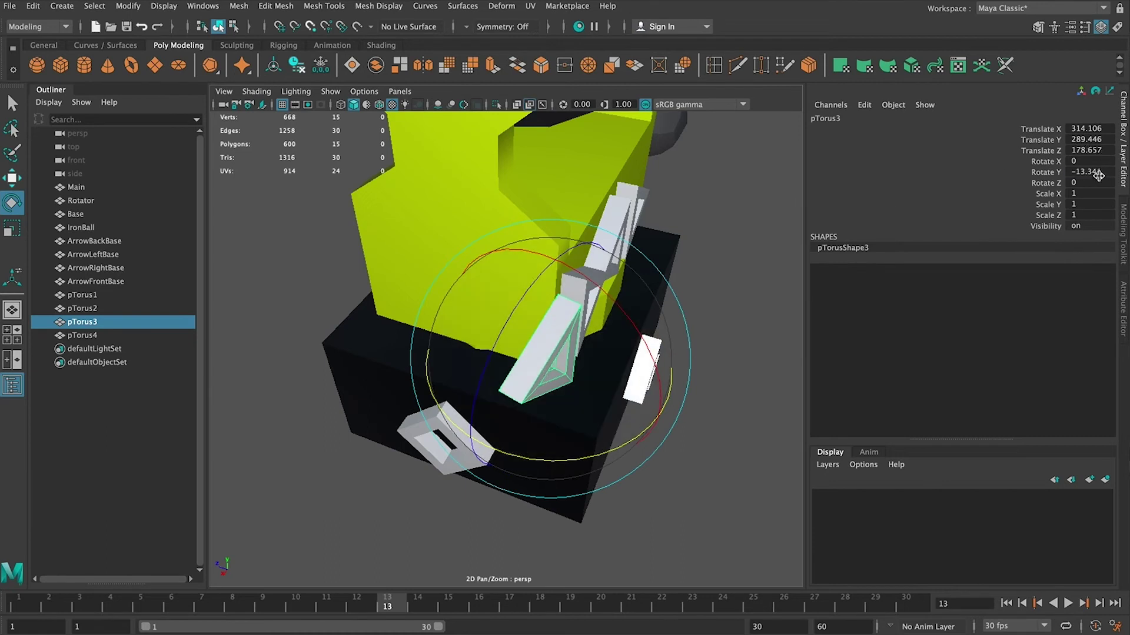
left_click(1100, 173)
type("-90")
key("Return")
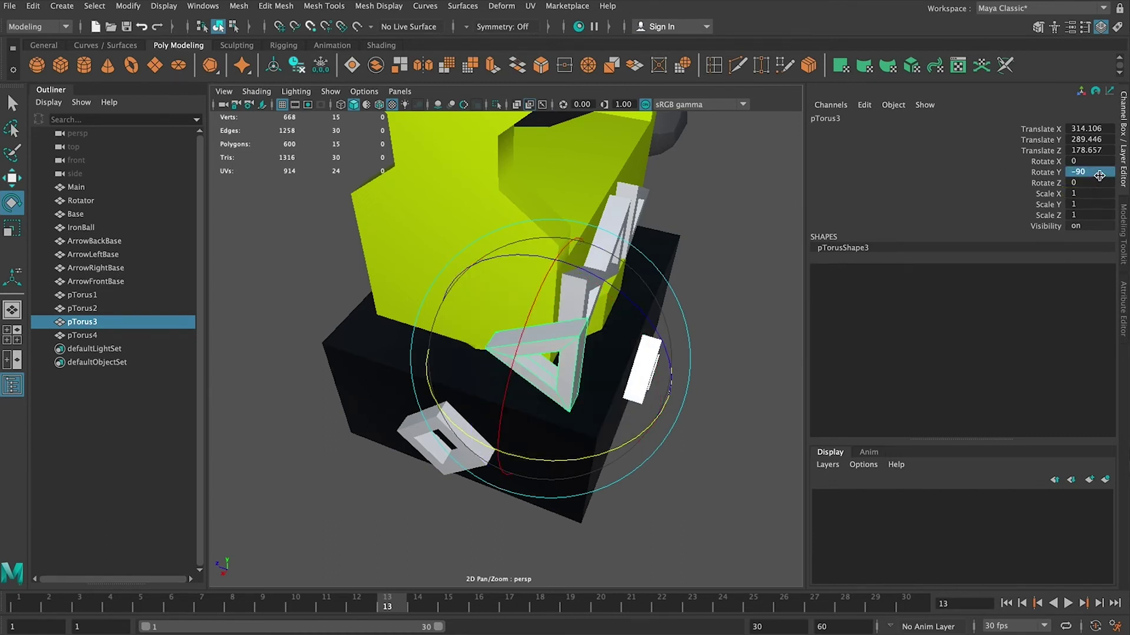
Rotate the flipped triangle copy pTorus4 about Y to 90
left_click(642, 265)
left_click(586, 291)
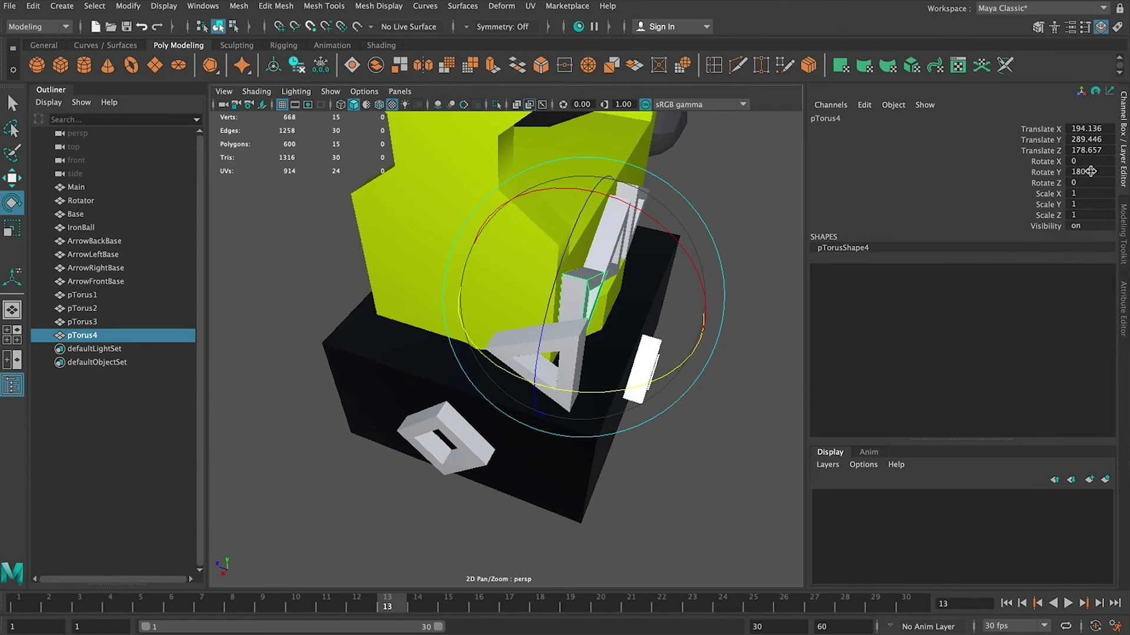
left_click_drag(647, 383, 439, 374)
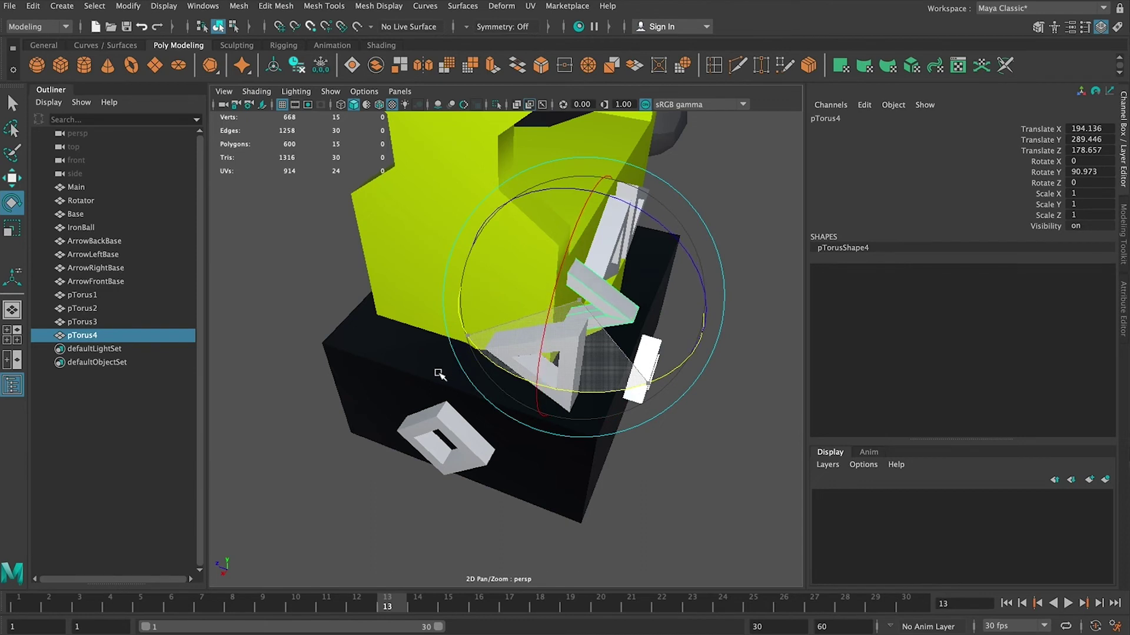
key("Return")
left_click(629, 535)
Move triangle pTorus3 along Z to about 412.9 and bring it in along X to about 269.6 against the rotator's side
left_click_drag(629, 535, 656, 442, "alt")
left_click(581, 337)
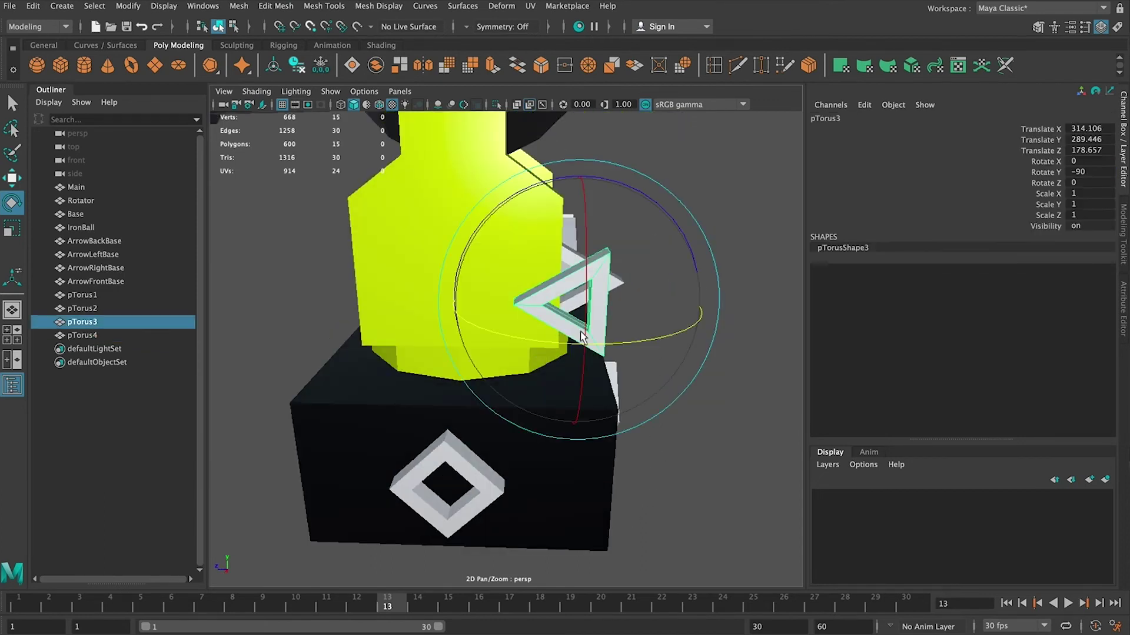
key("w")
left_click_drag(474, 302, 298, 305)
left_click(628, 293)
left_click_drag(627, 293, 432, 375, "alt")
left_click(436, 255)
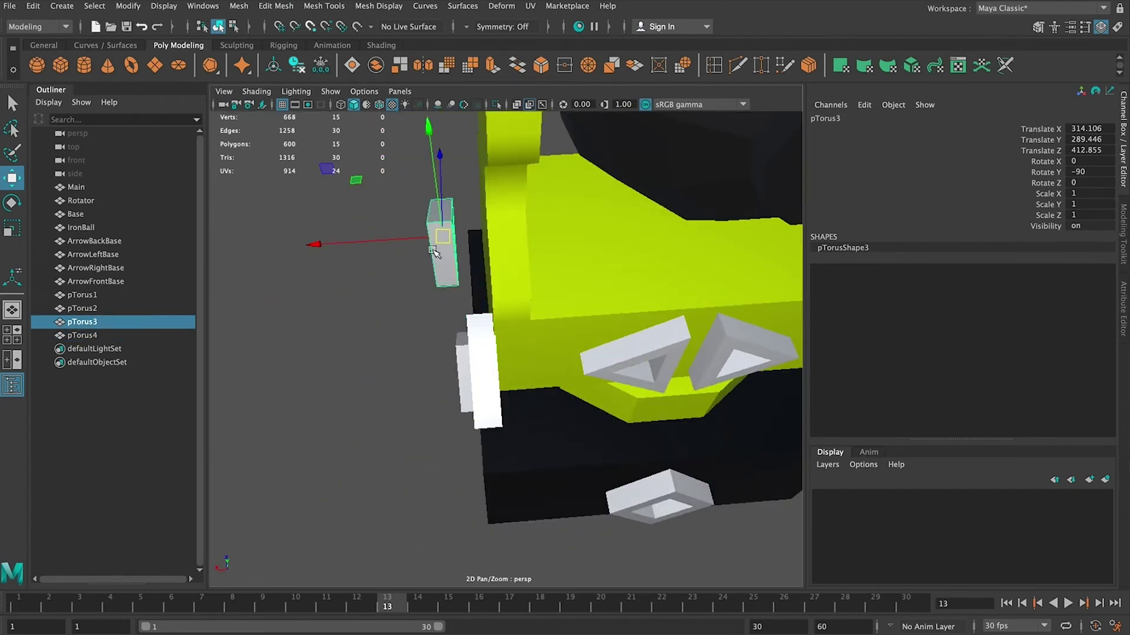
left_click_drag(362, 244, 398, 243)
Position triangle pTorus4 on the rotator's side face at about X 269.1 and Z 281.8, pointing away from its partner
left_click_drag(450, 297, 518, 312, "alt")
left_click(557, 323)
key("space")
key("f")
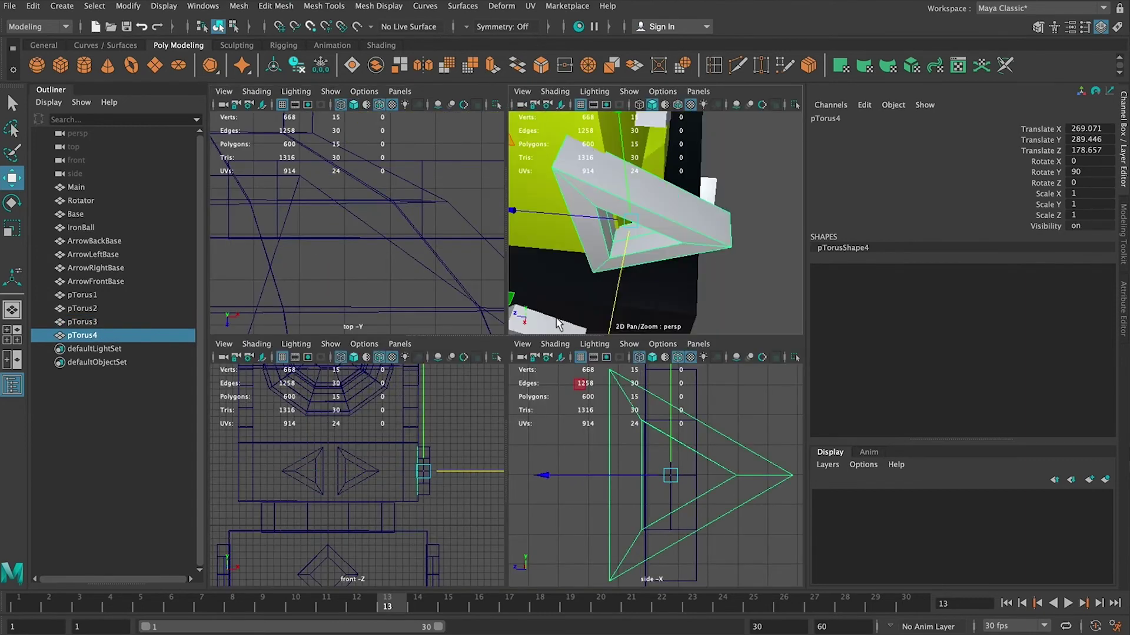
key("space")
left_click_drag(593, 219, 594, 312, "alt")
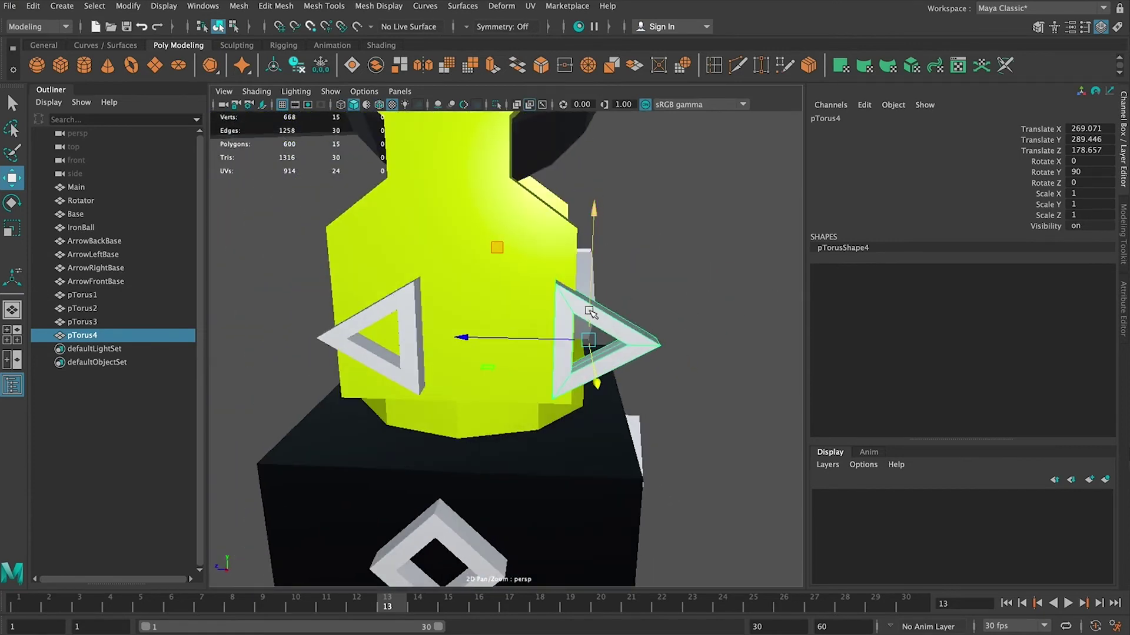
left_click_drag(545, 340, 467, 340)
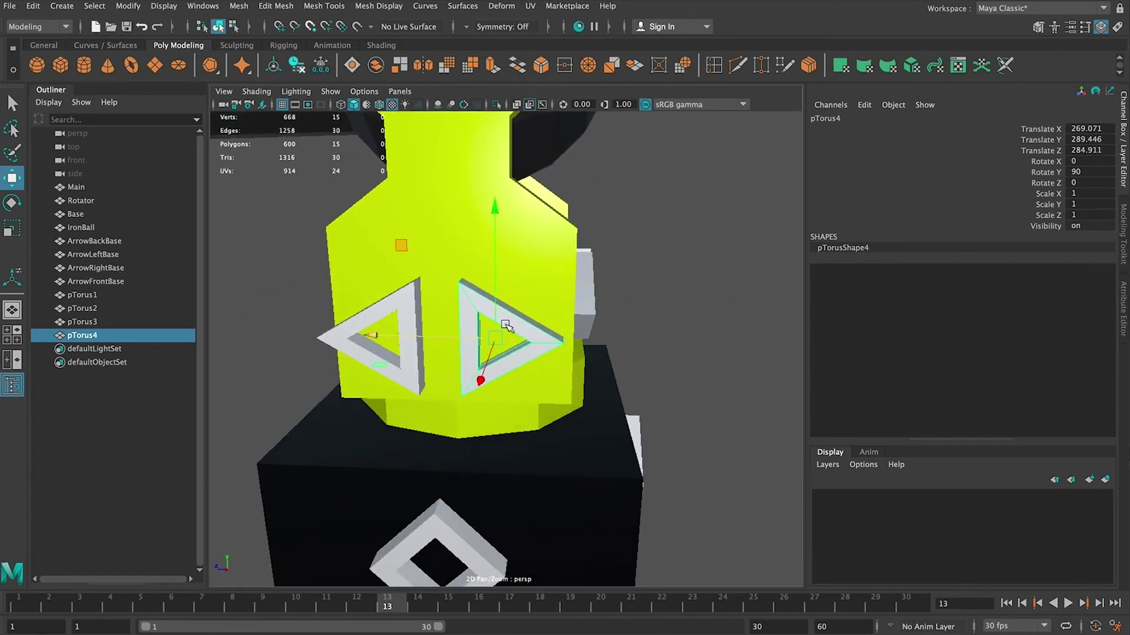
middle_click_drag(483, 337, 593, 274, "alt")
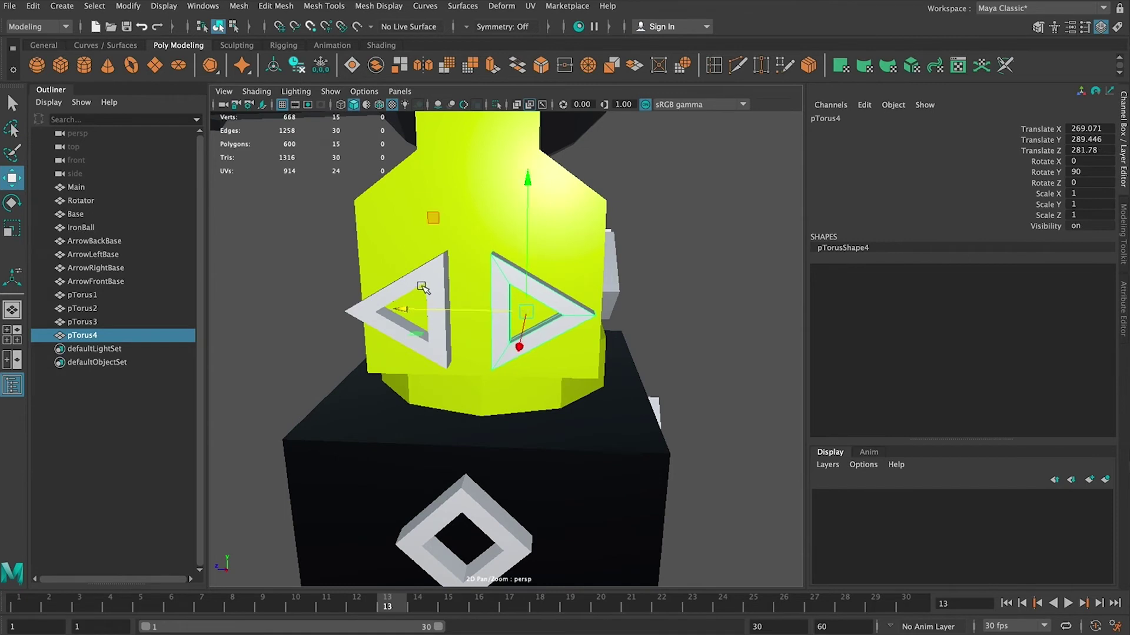
Move triangle pTorus3 along Z to about 388.5, closer to its partner on the side face
left_click(422, 286)
left_click_drag(402, 306, 429, 279)
left_click(691, 302)
scroll(691, 302, "down", 5)
left_click_drag(580, 315, 489, 329, "alt")
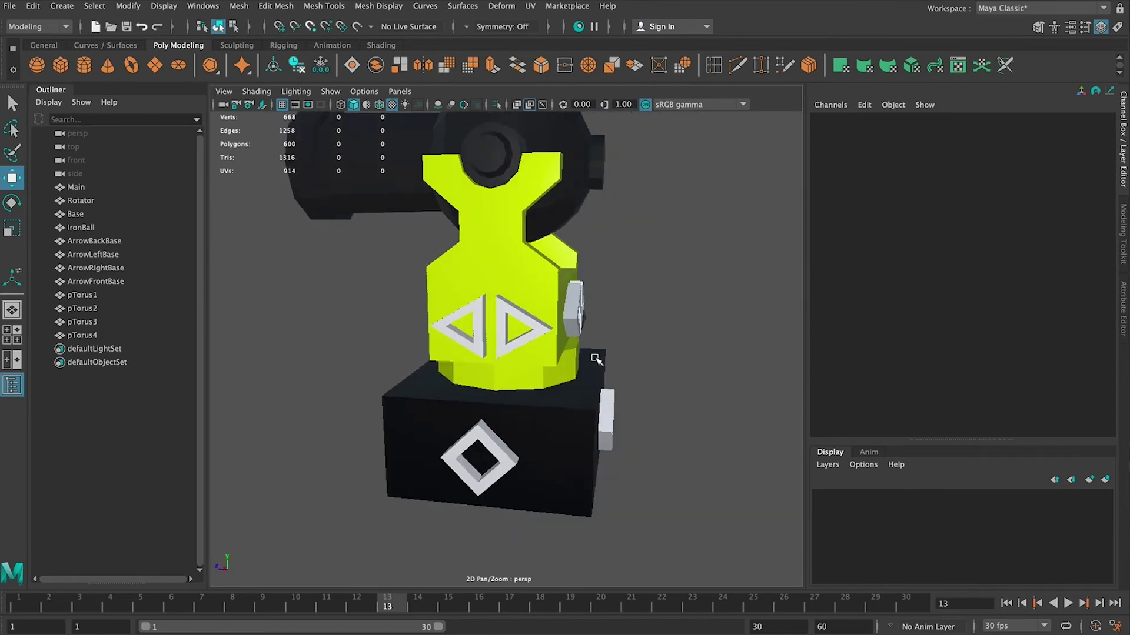
Duplicate both side triangles and move the copies along X to about -267 on the rotator's opposite side
left_click(487, 321)
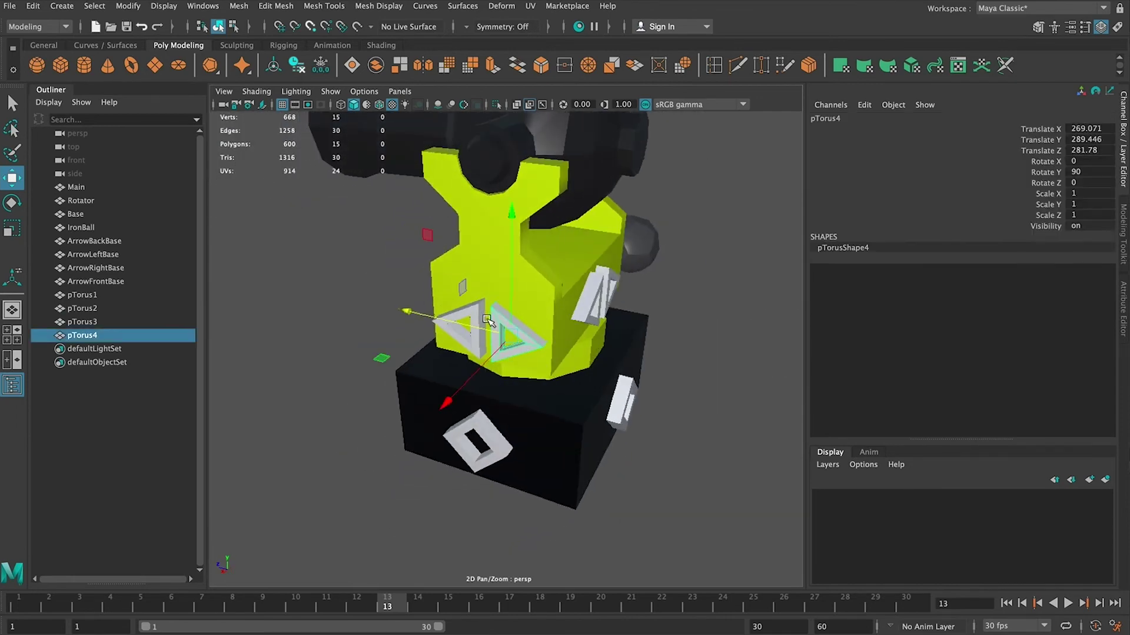
left_click(481, 318, "shift")
key("ctrl+d")
right_click_drag(569, 270, 537, 285, "alt")
left_click_drag(538, 286, 430, 266)
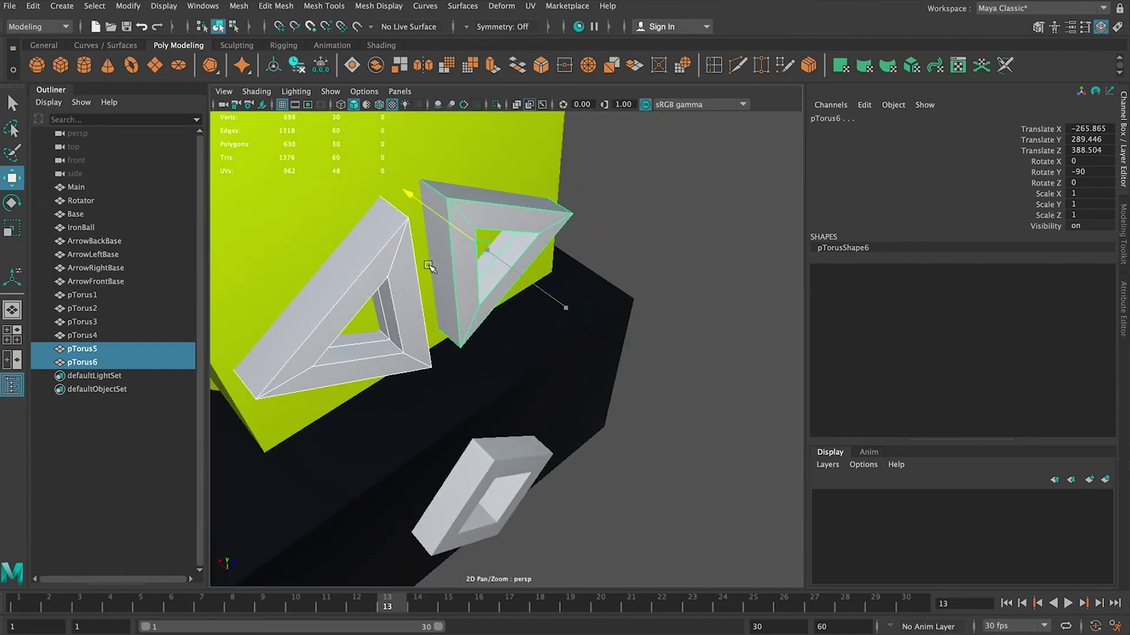
left_click(600, 237)
left_click_drag(600, 237, 585, 265, "alt")
scroll(608, 242, "down", 5)
scroll(587, 265, "up", 4)
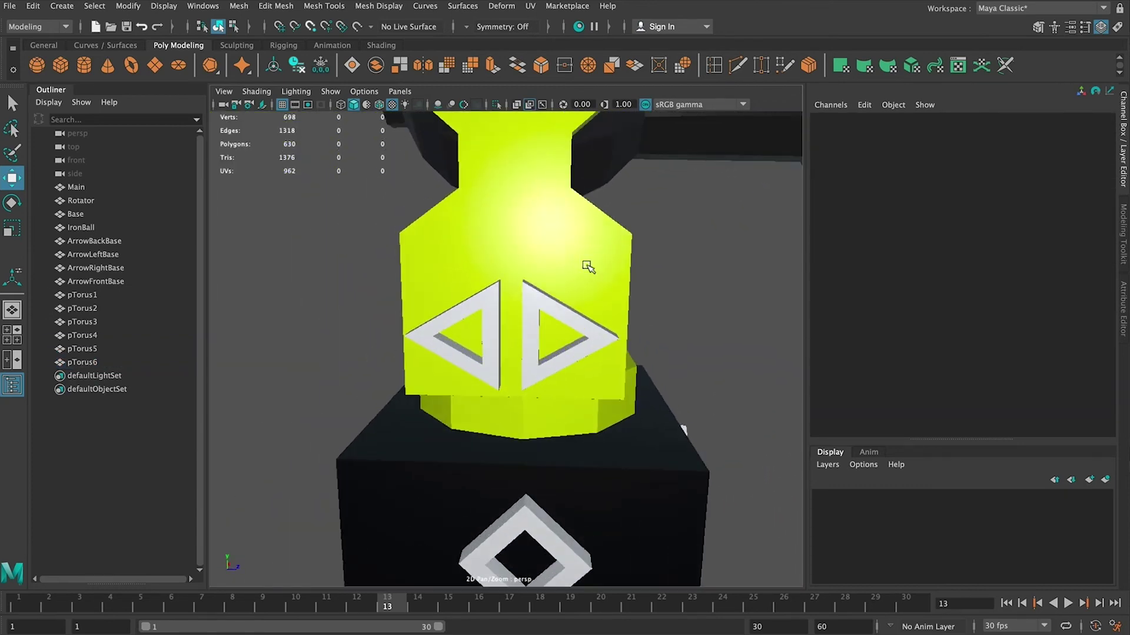
Select triangles pTorus4 and pTorus5 on the opposite sides and shift both along Z to about 286, closer to their partners
left_click(494, 328)
left_click_drag(497, 337, 595, 322, "alt")
left_click_drag(431, 342, 589, 377, "alt")
left_click(589, 376, "shift")
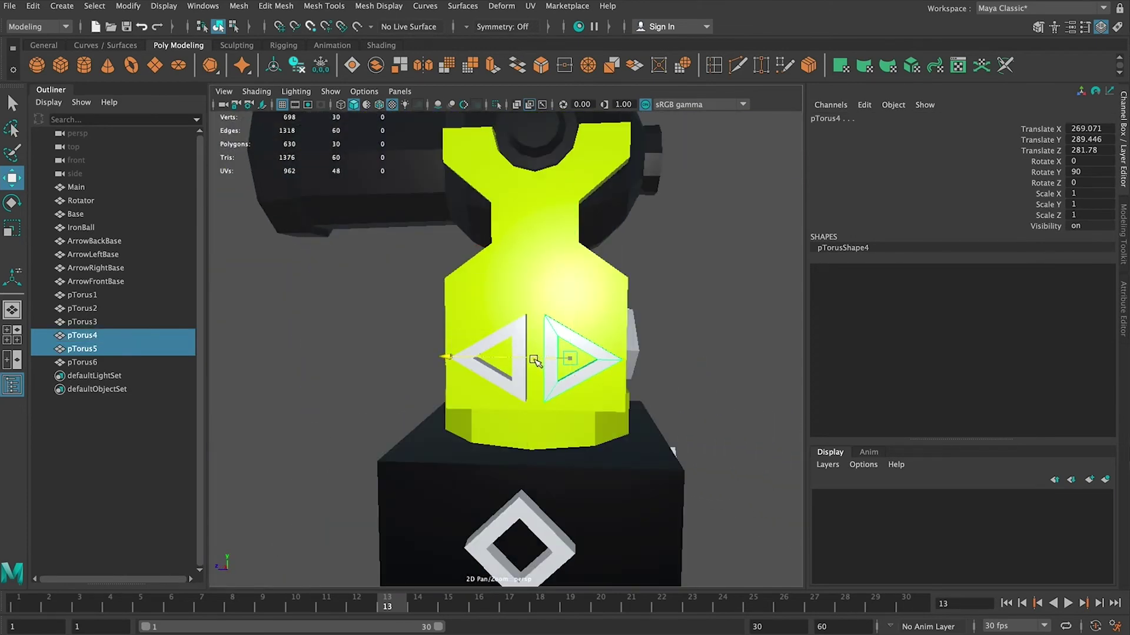
left_click(694, 315)
left_click_drag(694, 315, 522, 330, "alt")
Rename the back face's left triangle, pTorus1, as ArrowRotatorBackLeft
left_click(459, 347)
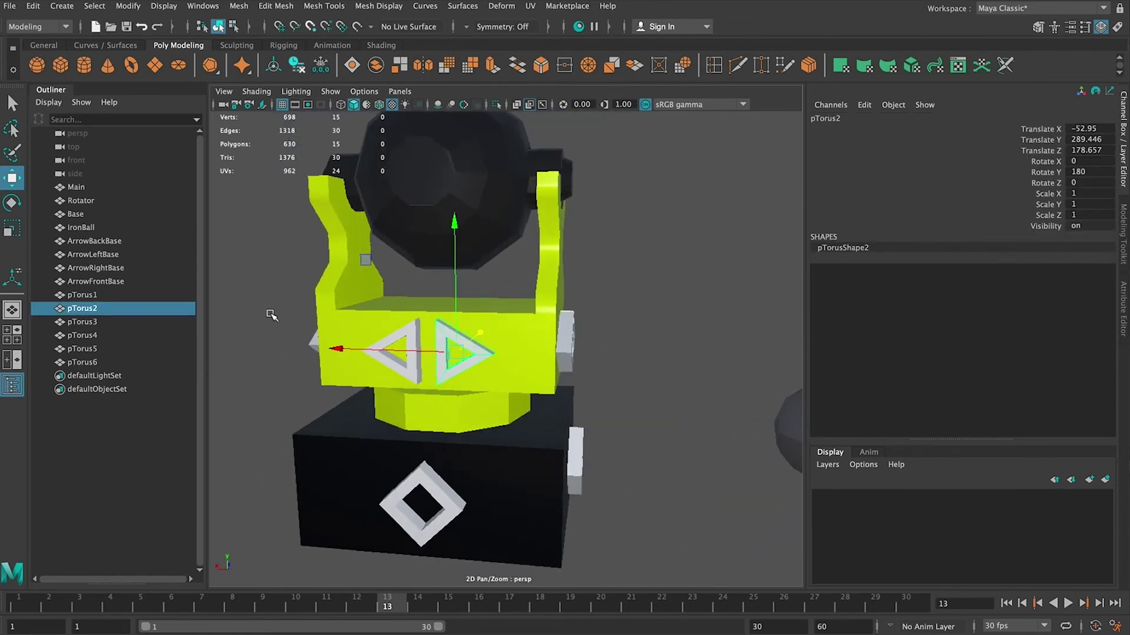
left_click(100, 294)
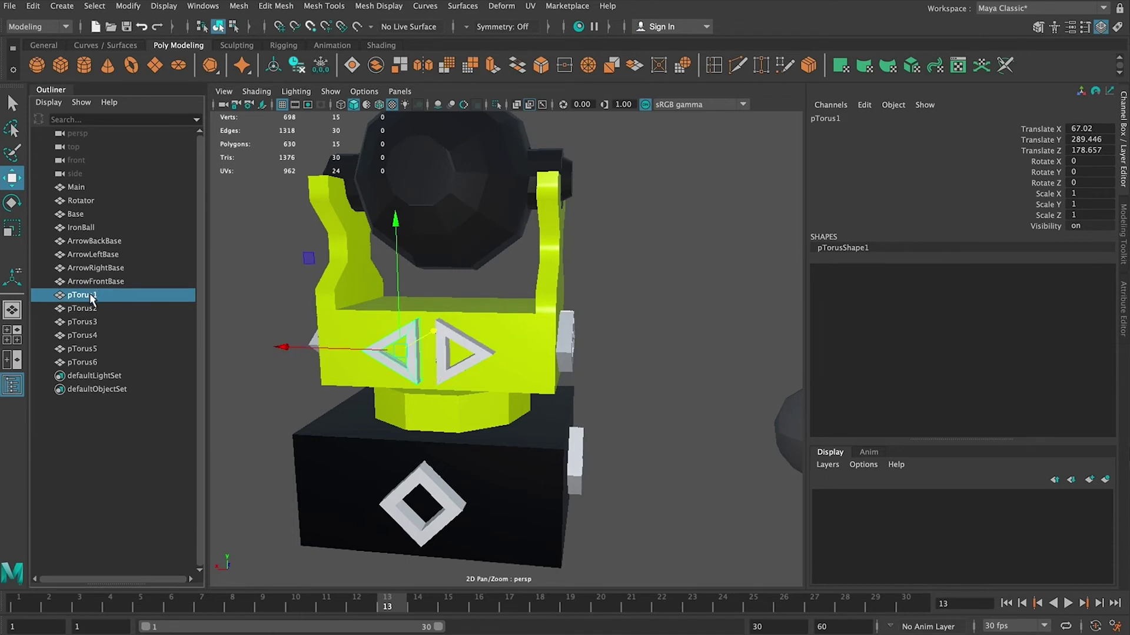
double_click(92, 295)
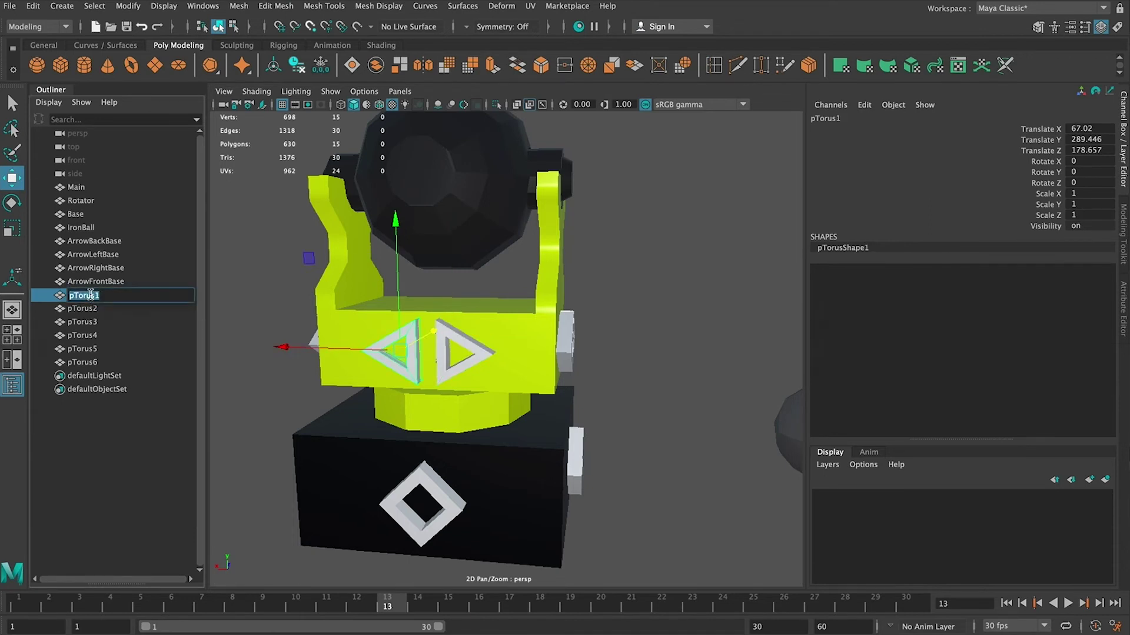
type("A")
type("rrowRotatorBackLeft")
key("Return")
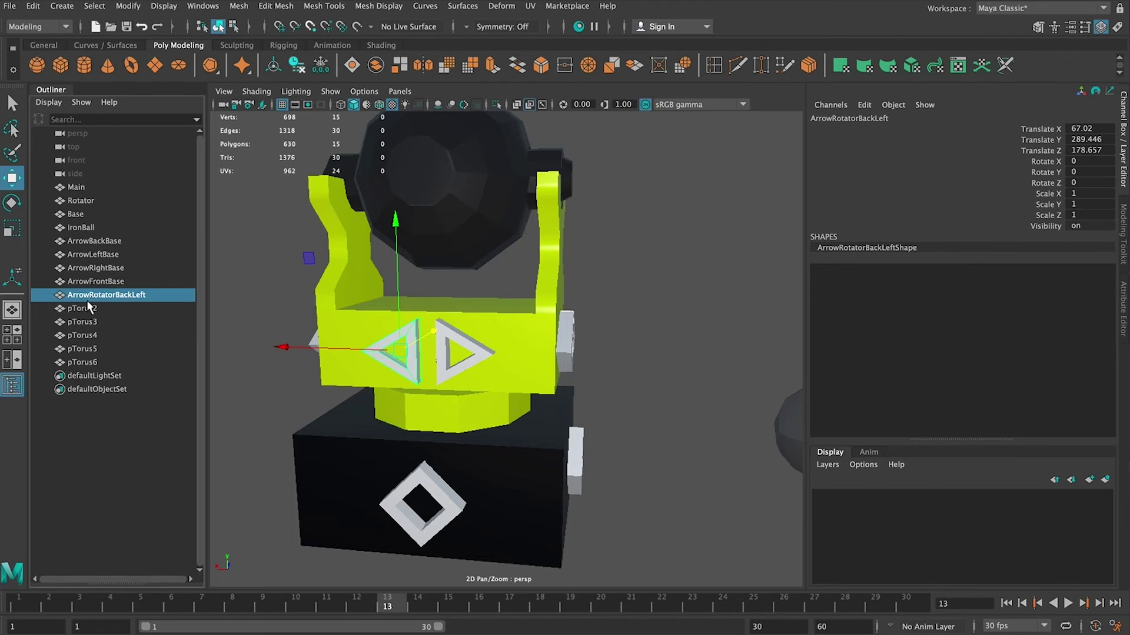
Rename the back face's right triangle, pTorus2, as ArrowRotatorBackRight
left_click(89, 307)
double_click(90, 309)
key("super+a")
type("ArrowRotatorBackLeft")
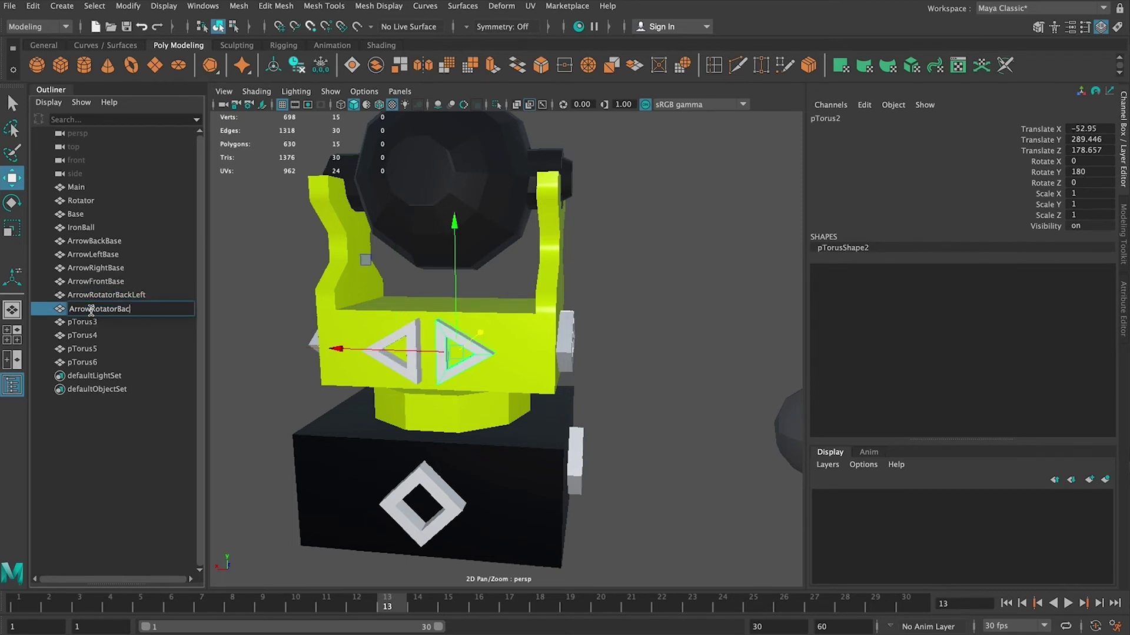
type("Right")
key("Return")
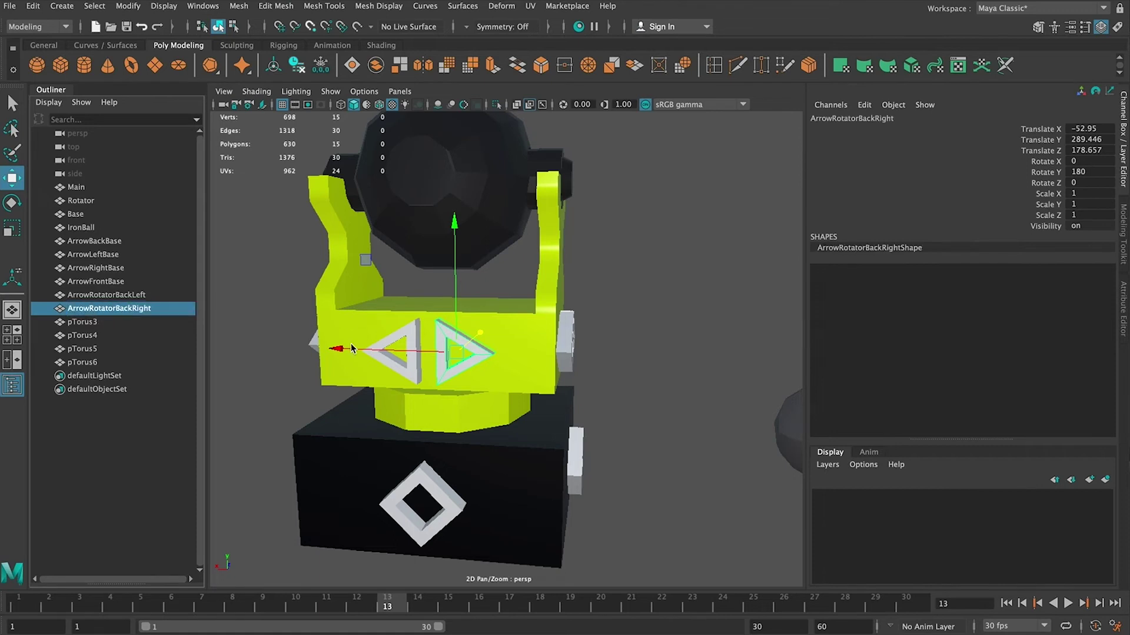
Rename the left triangle on the rotator's left side, pTorus3, as ArrowRotatorLeftSideLeft
left_click_drag(352, 348, 406, 359, "alt")
left_click(407, 361)
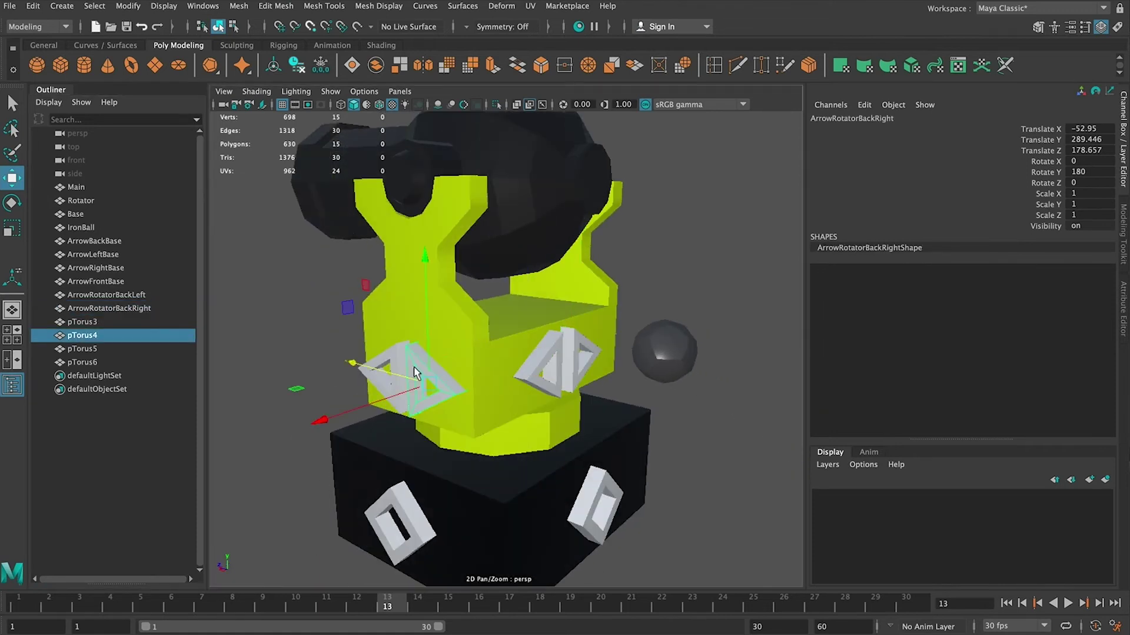
left_click(83, 322)
double_click(84, 322)
type("ArrowRotatorBackLeft")
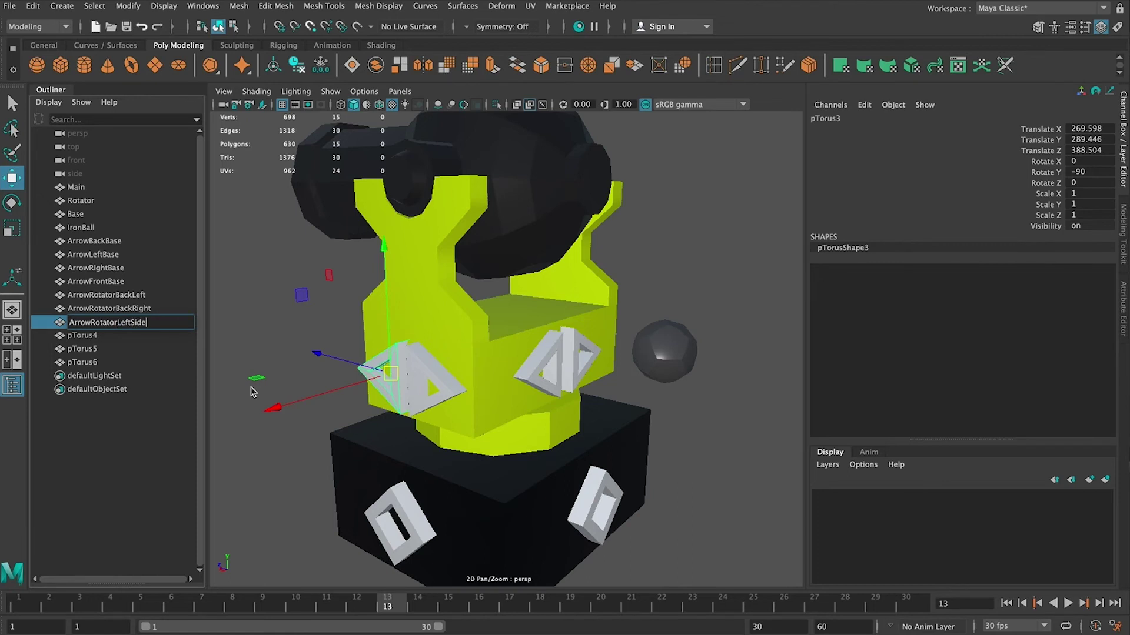
key("Return")
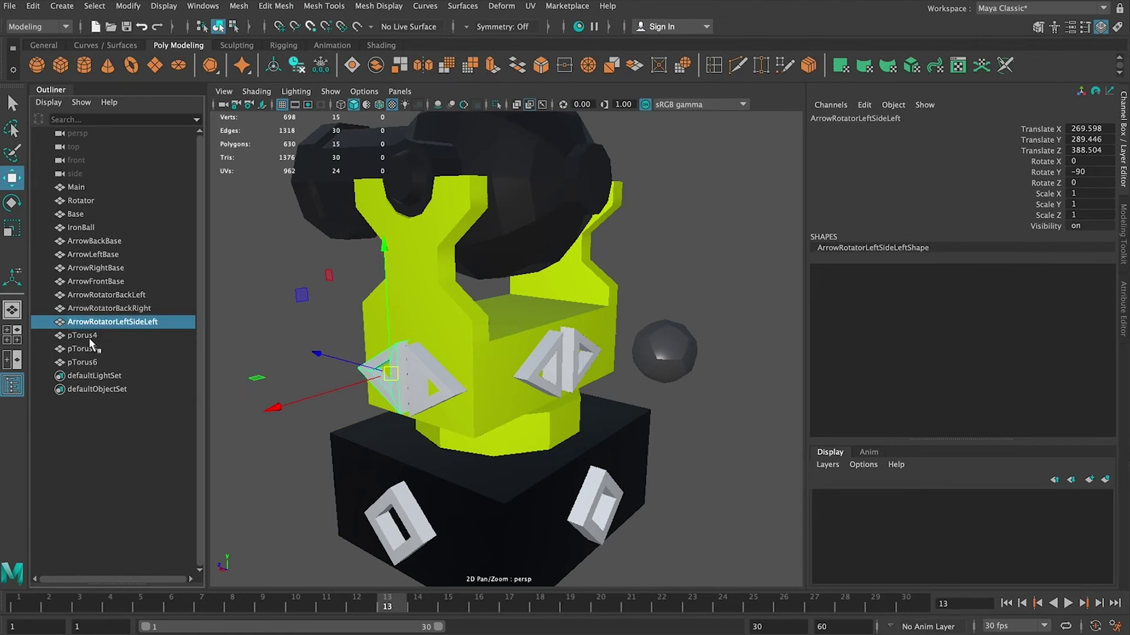
Rename the right triangle on the rotator's left side, pTorus4, as ArrowRotatorLeftSideRight
double_click(85, 335)
type("ArrowRotatorLeftSideLeft")
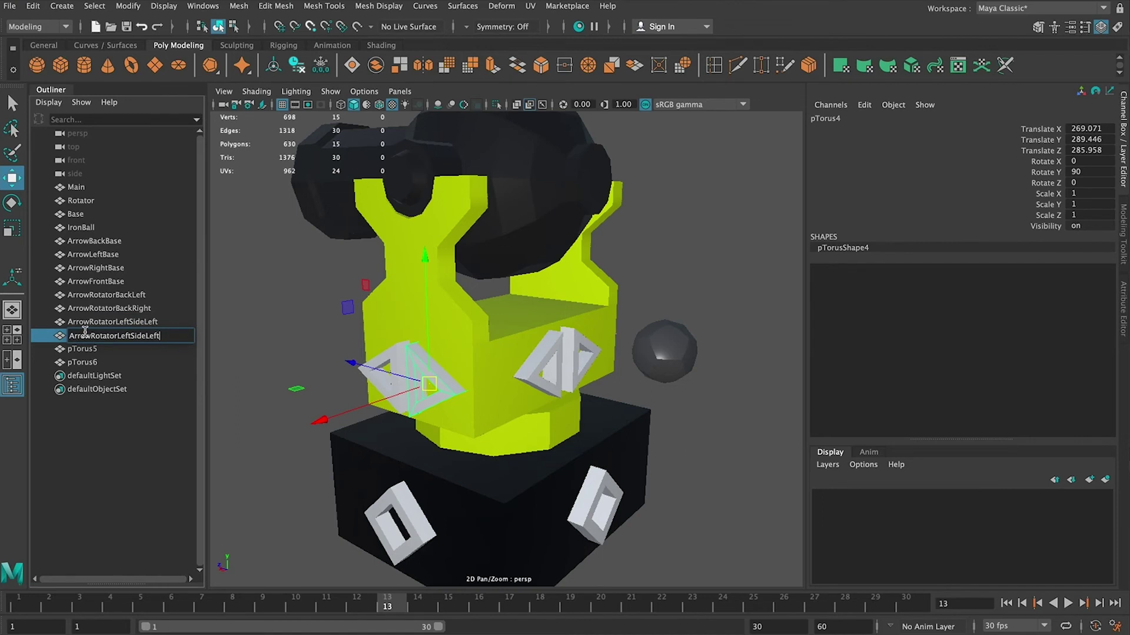
type("Right")
key("Return")
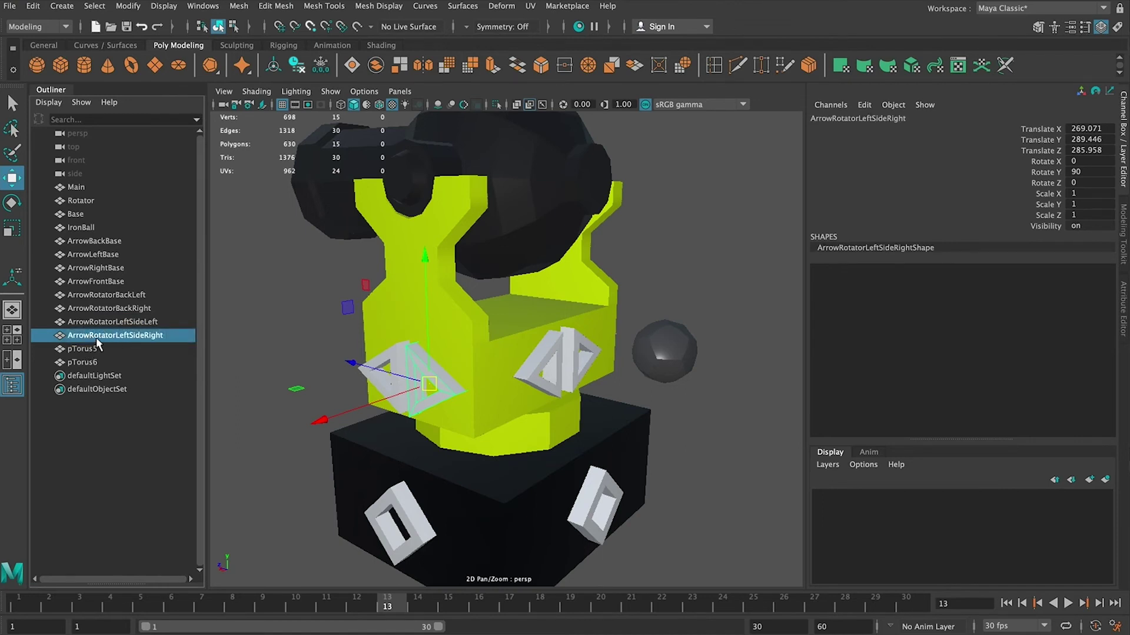
Rename pTorus5 on the rotator's right side as ArrowRotatorRightSideRight
left_click(97, 348)
double_click(97, 349)
type("ArrowRotatorLeftSideRight")
key("BackSpace")
key("BackSpace")
key("BackSpace")
key("BackSpace")
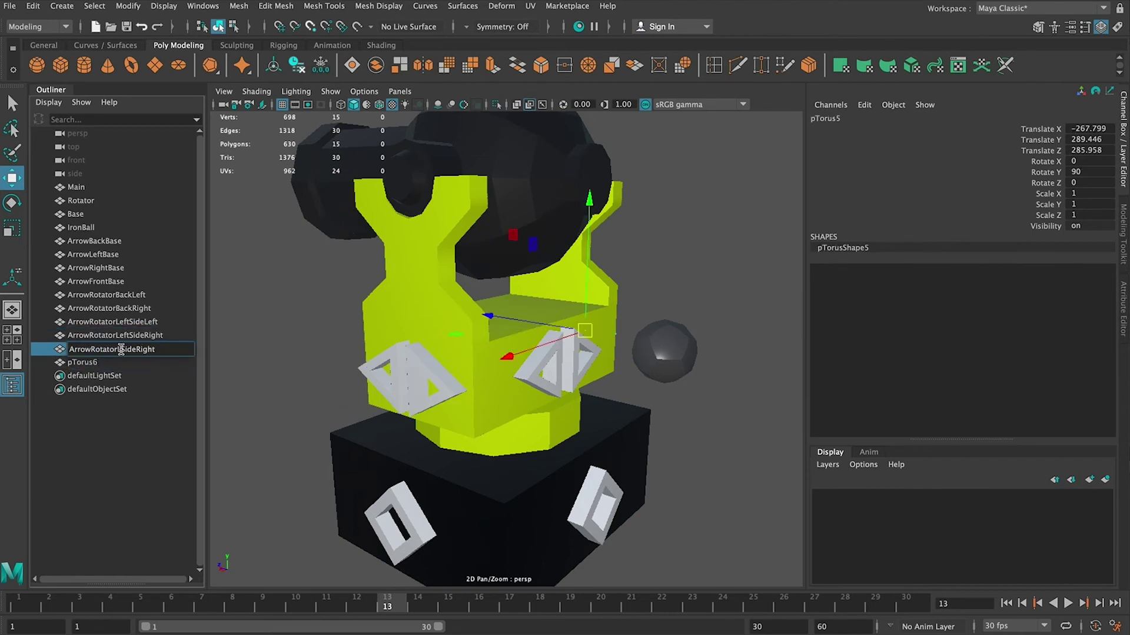
type("Right")
key("Return")
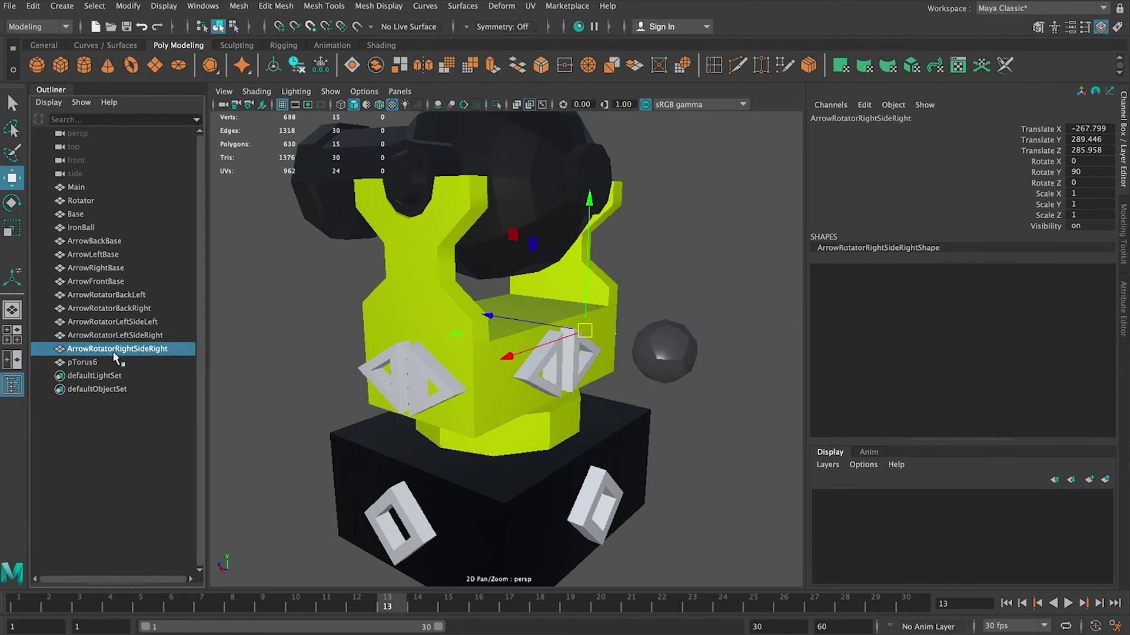
Check the triangles on the rotator's right side and rename the left one as ArrowRotatorRightSideLeft
left_click(100, 362)
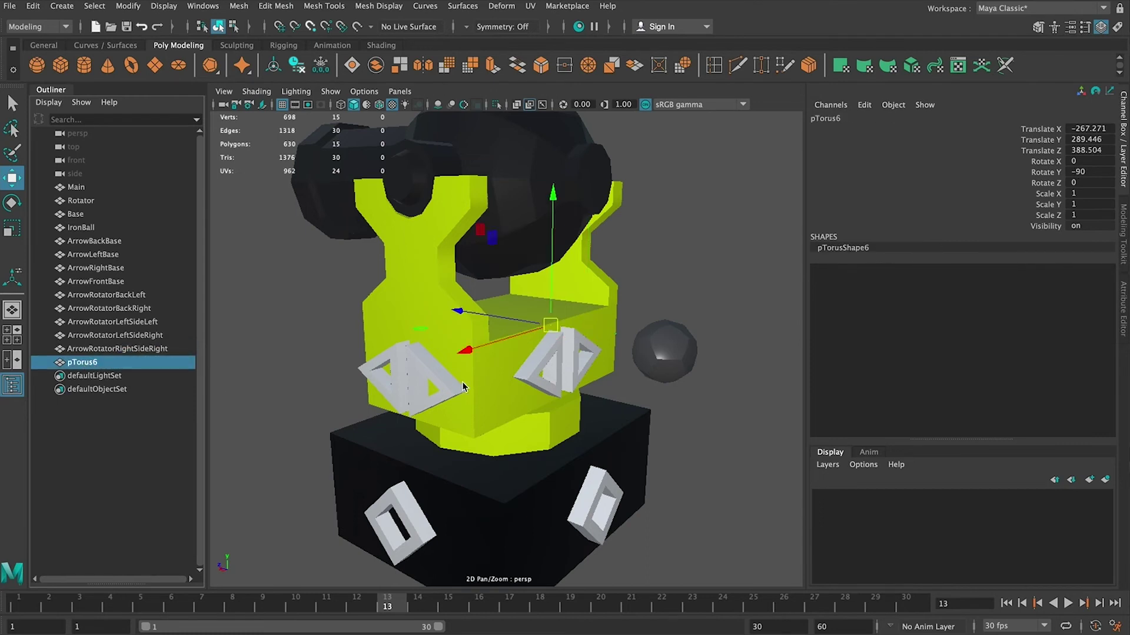
left_click_drag(329, 353, 369, 366, "alt")
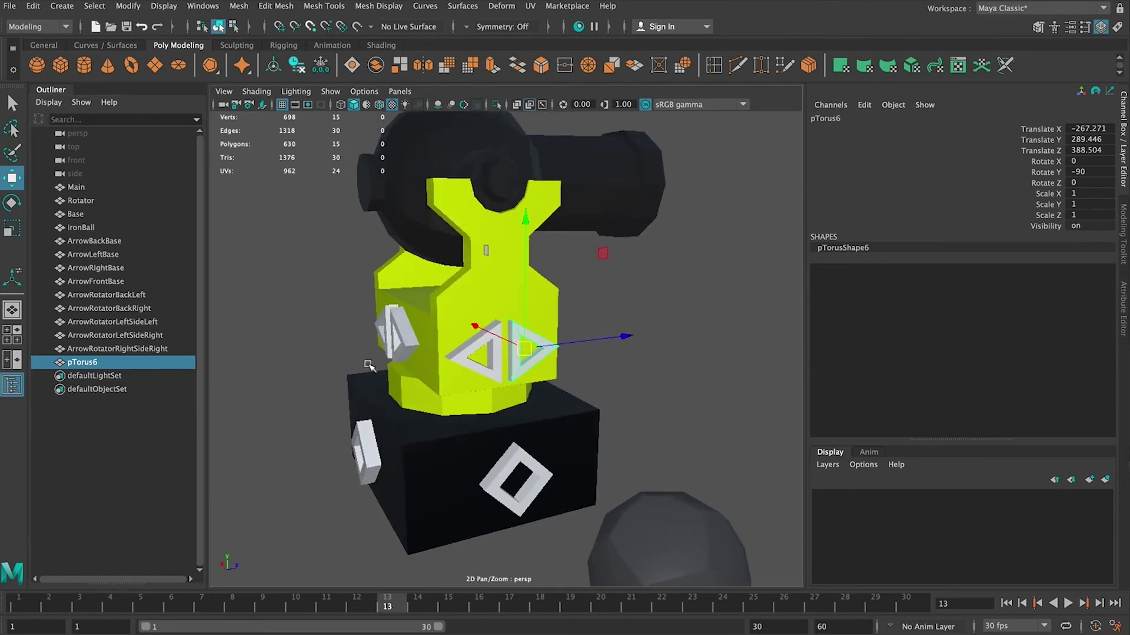
left_click(160, 349)
double_click(156, 348)
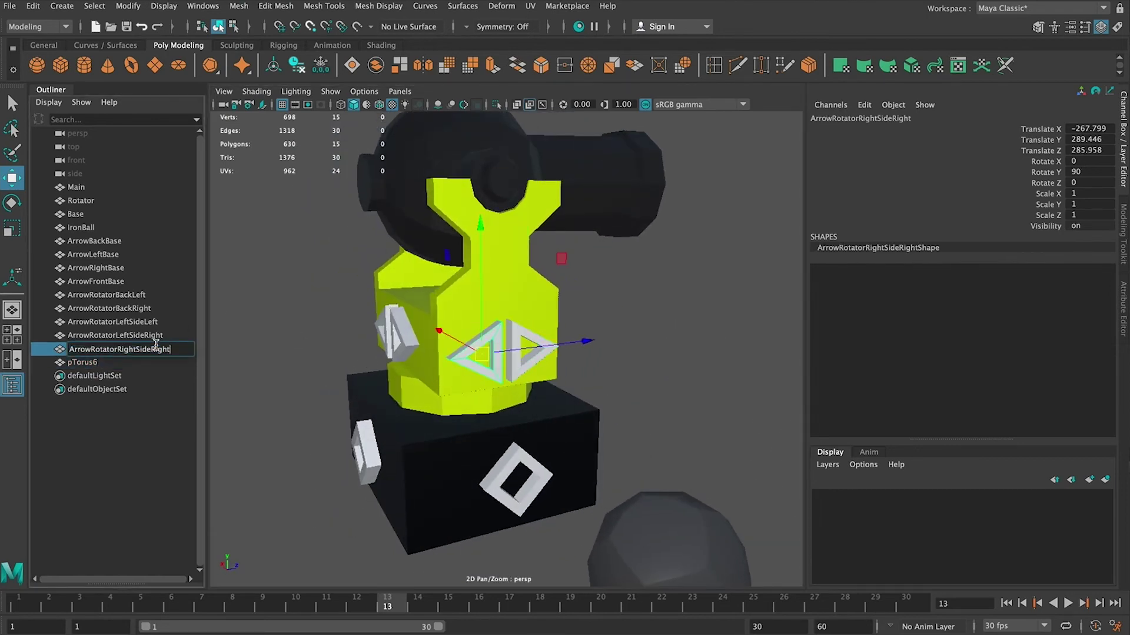
type("Left")
key("Return")
Rename the right triangle on the rotator's right side, pTorus6, as ArrowRotatorRightSideRight
double_click(114, 361)
type("ArrowRotatorRightSideLeft")
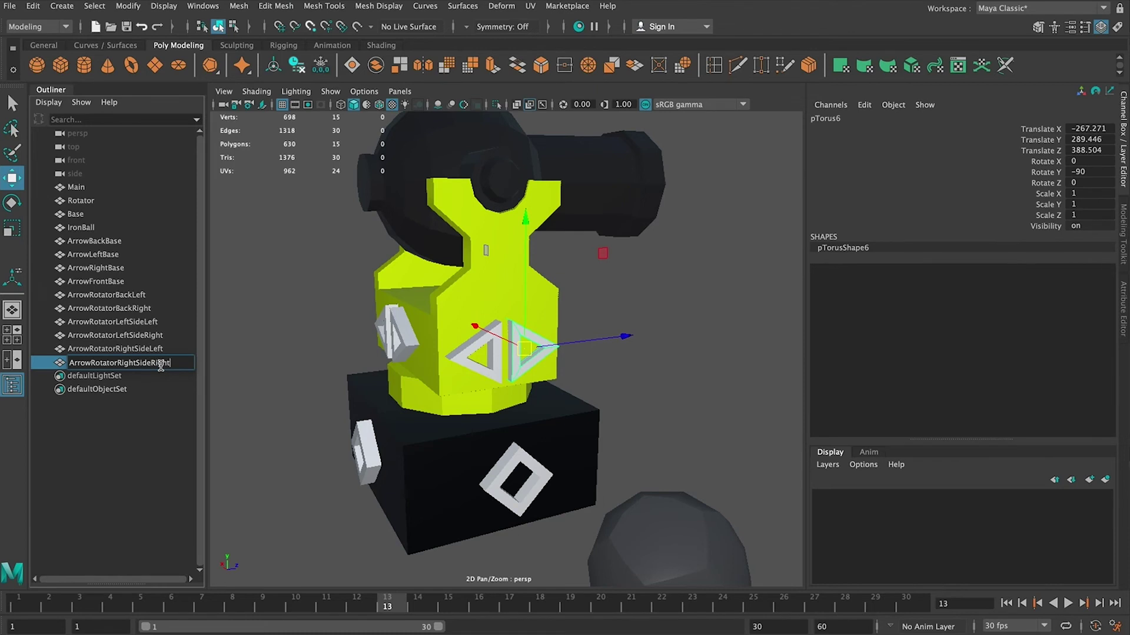
key("Return")
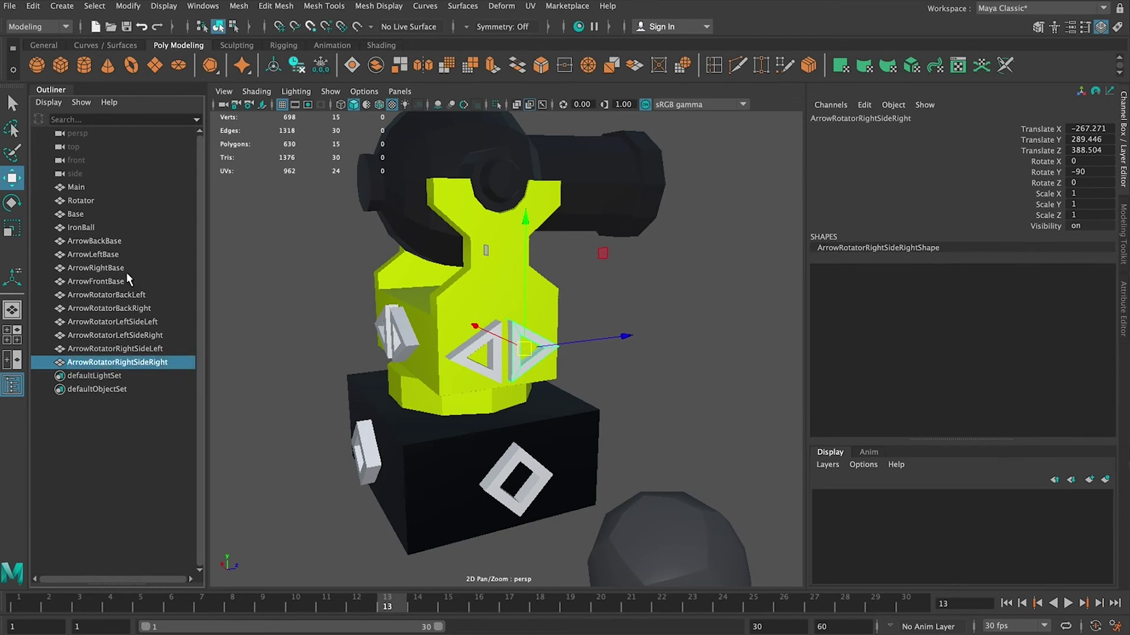
left_click(108, 321, "shift")
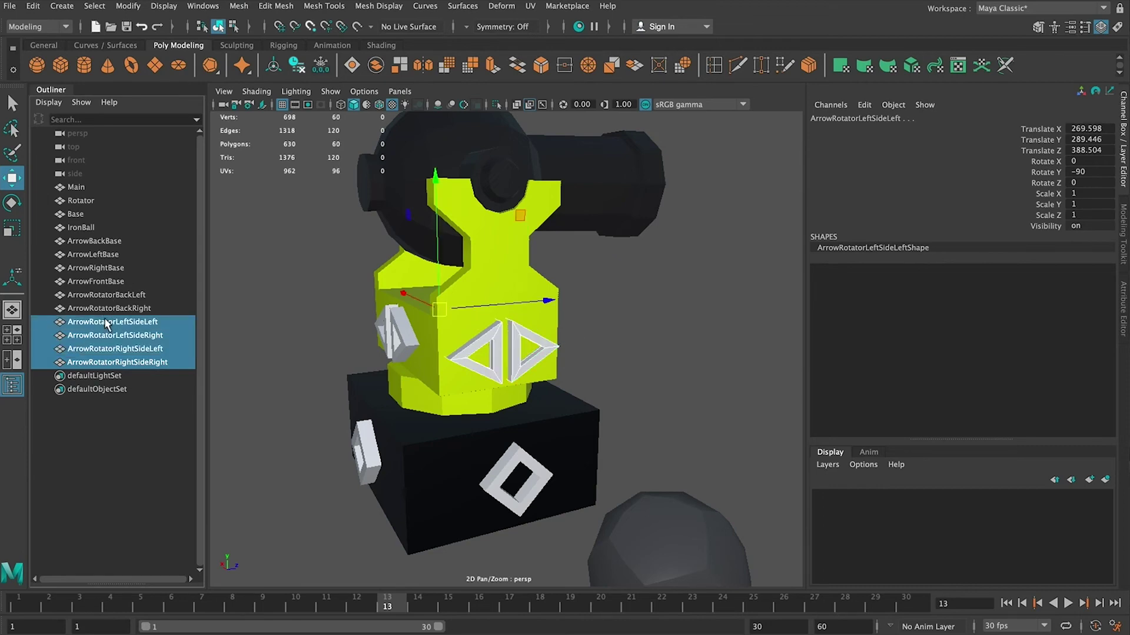
left_click_drag(654, 294, 657, 265, "alt")
left_click(636, 266)
scroll(562, 469, "down", 3)
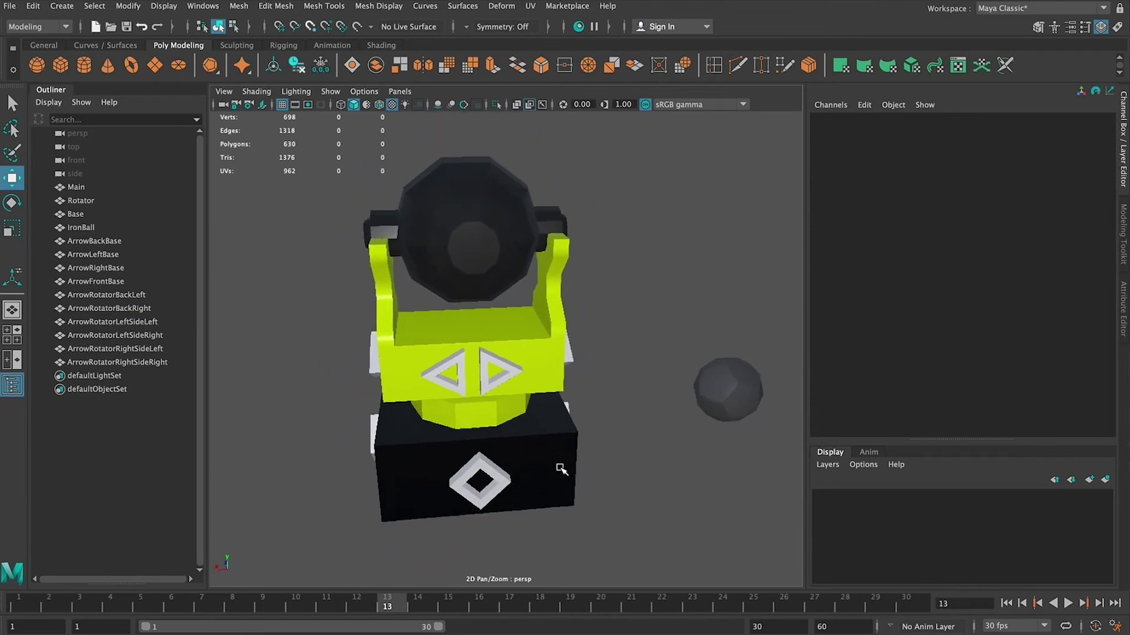
Try tilting the cannon barrel upward about its X axis and undo the rotation
left_click_drag(562, 469, 501, 329, "alt")
left_click(435, 188)
key("e")
left_click_drag(435, 188, 388, 202)
key("ctrl+z")
key("ctrl+z")
key("ctrl+z")
key("ctrl+z")
key("ctrl+z")
key("ctrl+z")
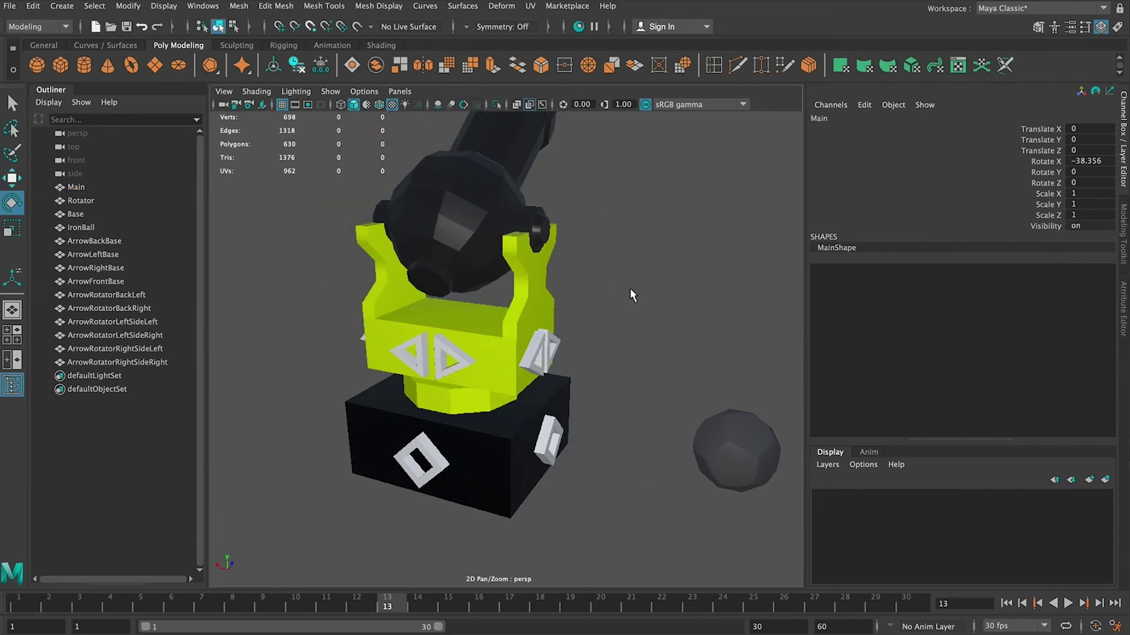
key("w")
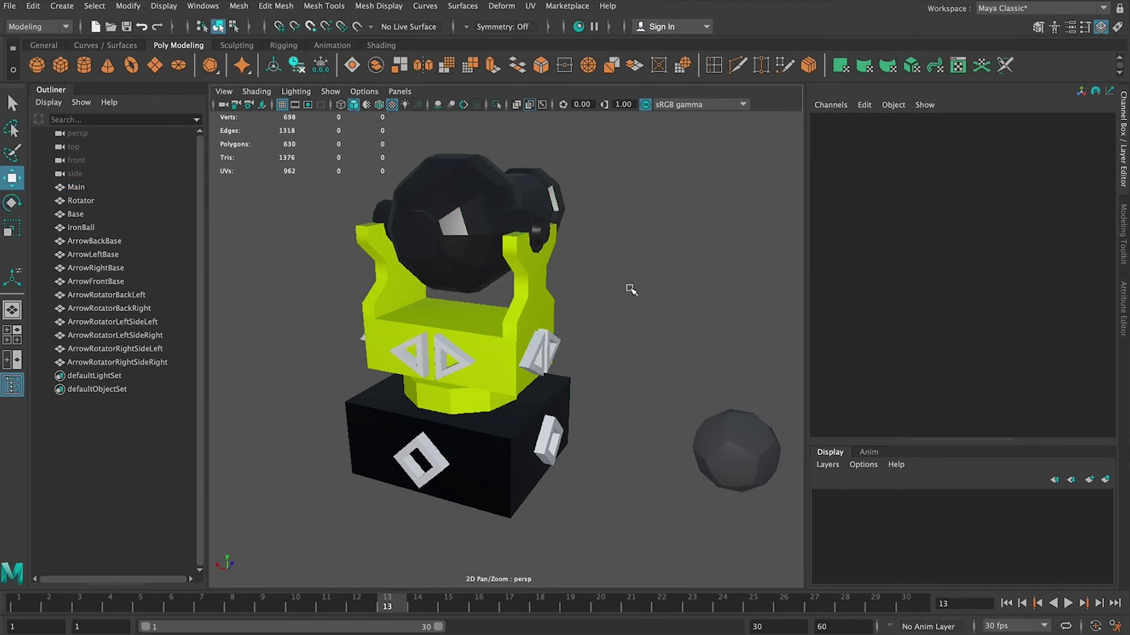
Freeze the transformations of all meshes from Main through ArrowRotatorRightSideRight
left_click(125, 360)
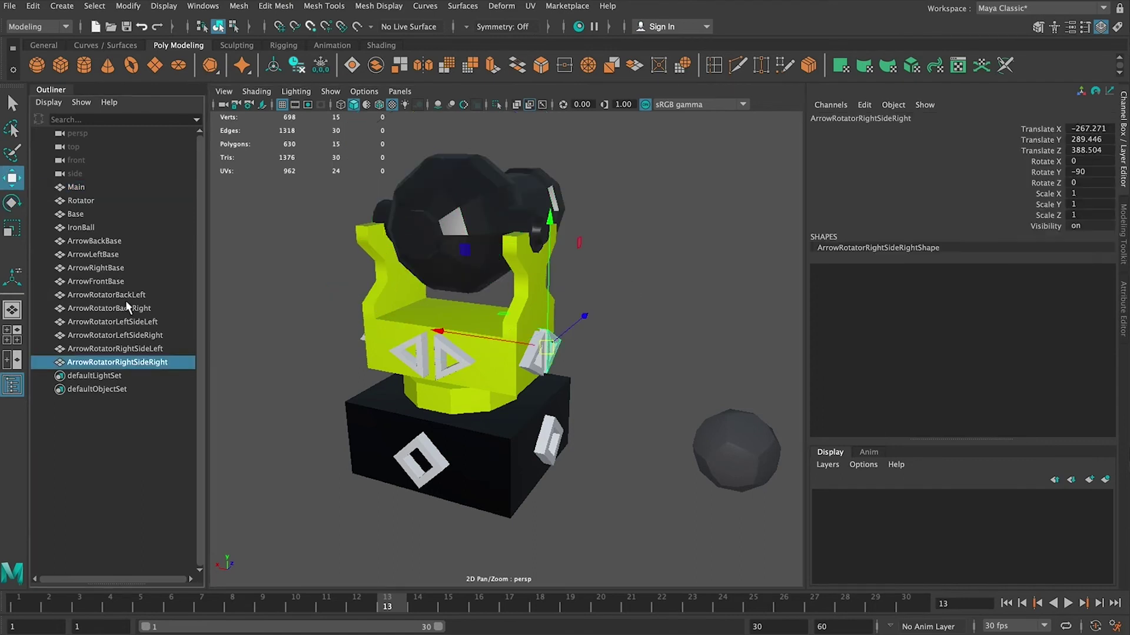
left_click(126, 298, "shift")
left_click(87, 185)
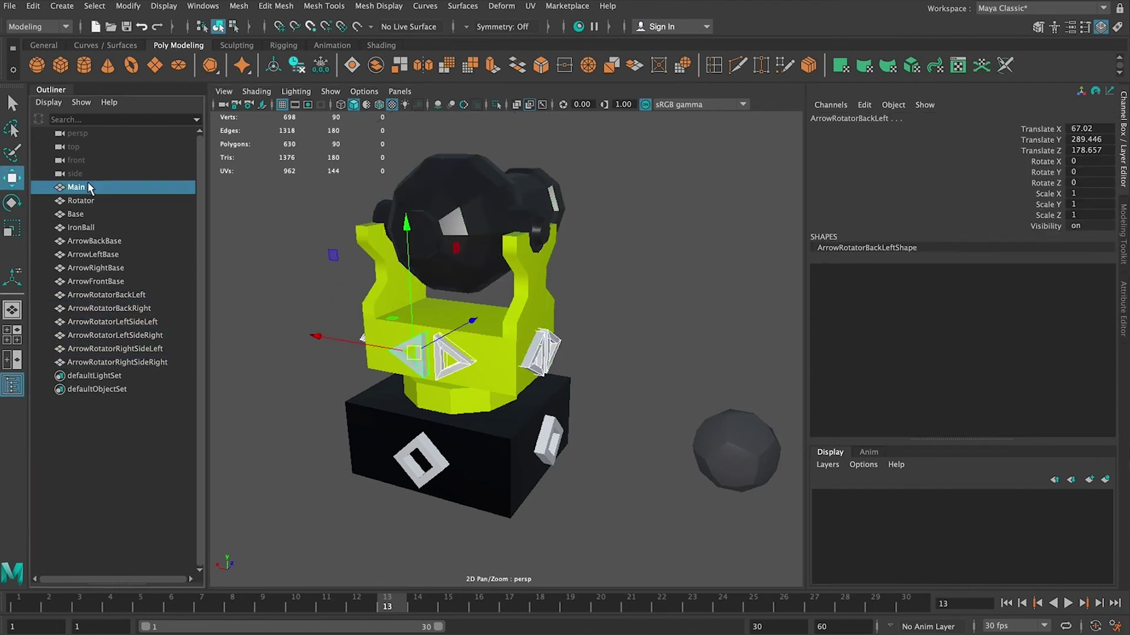
left_click(91, 362, "shift")
left_click(128, 6)
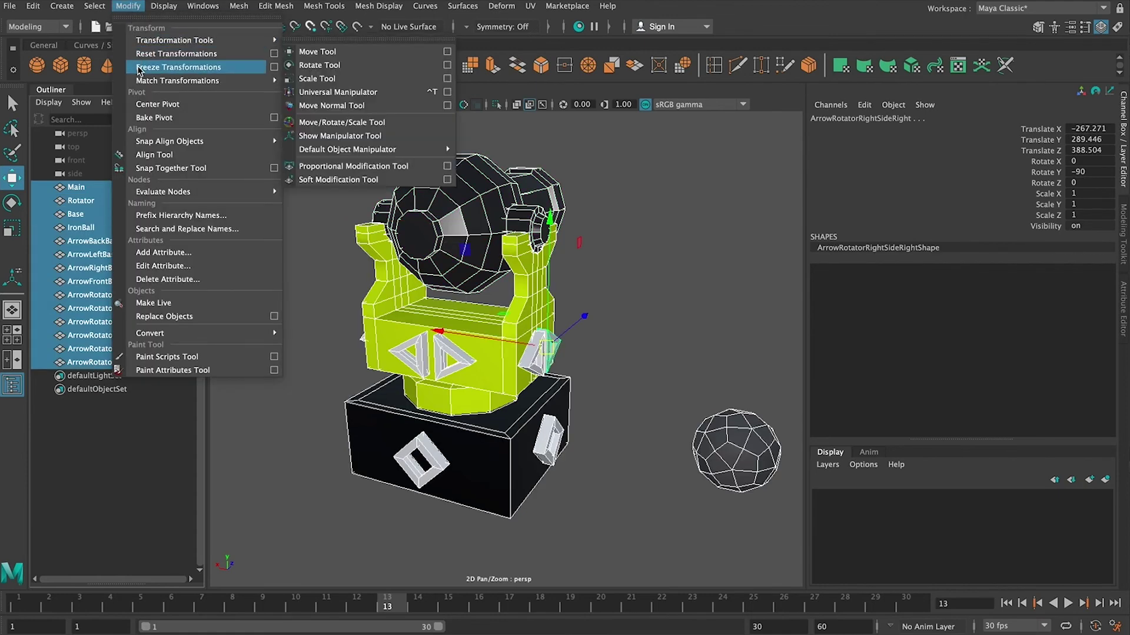
mouse_move(94, 6)
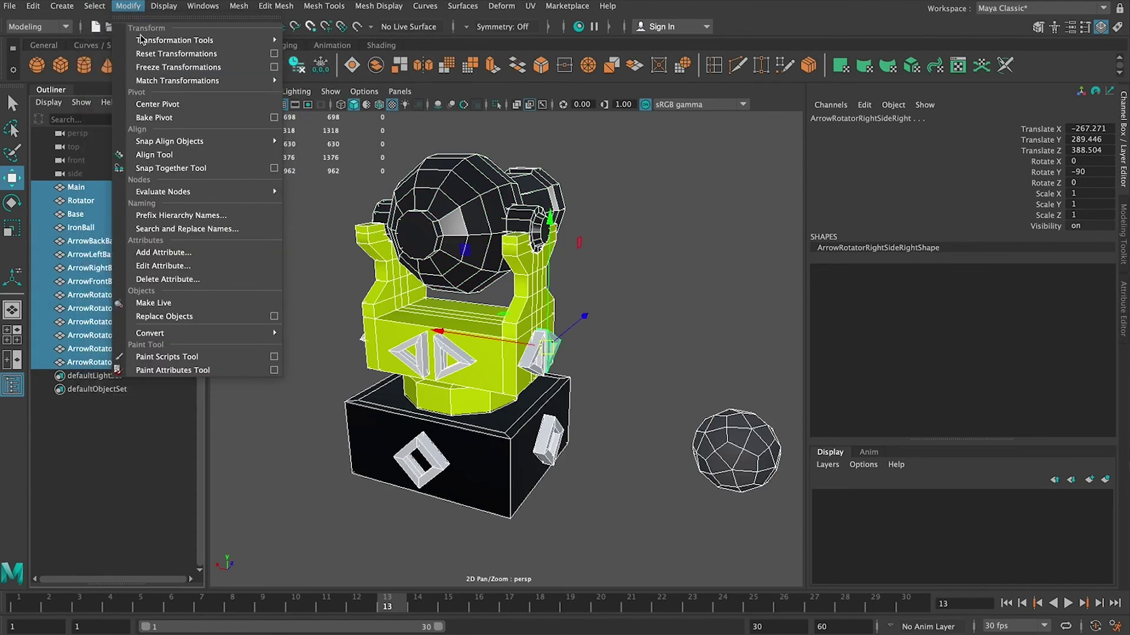
left_click(142, 66)
Delete the construction history of all selected meshes and clear the selection
left_click(94, 6)
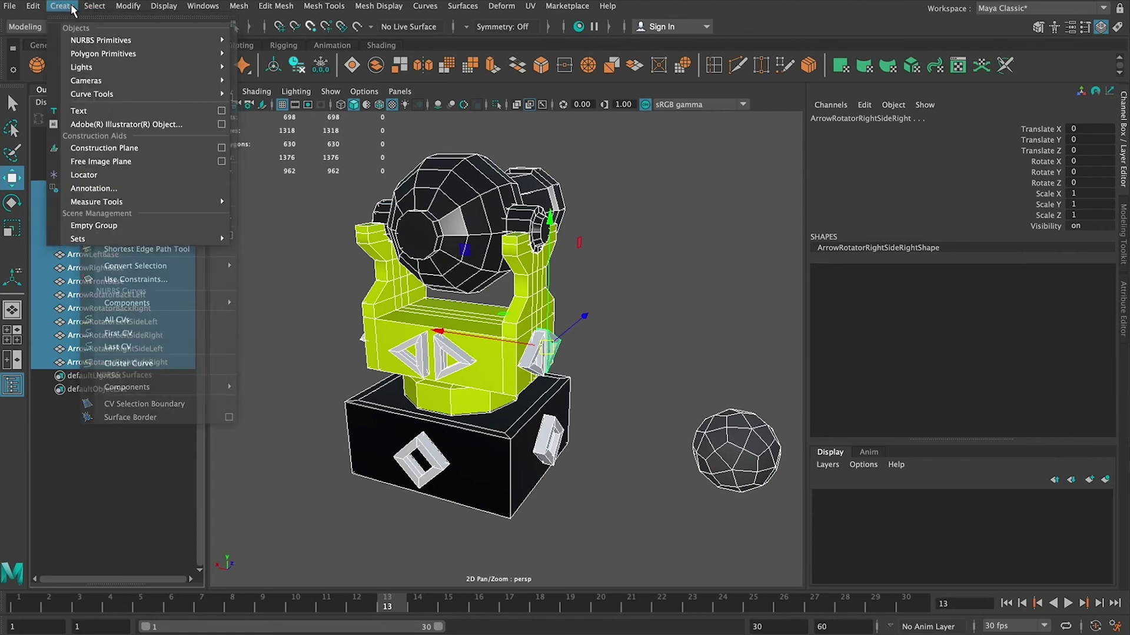
mouse_move(58, 6)
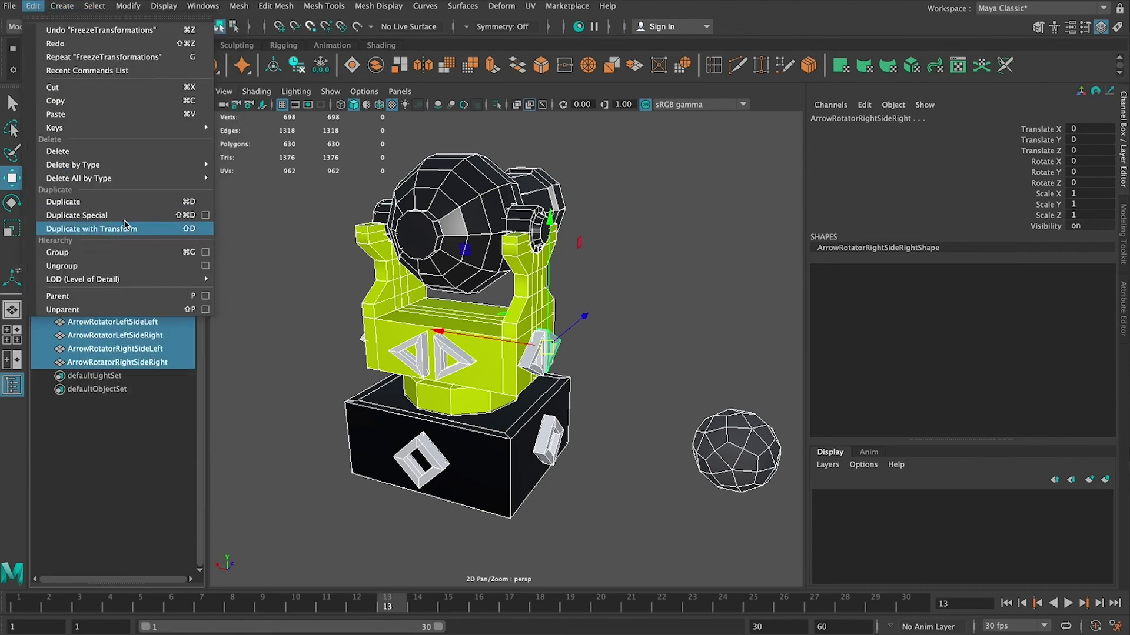
mouse_move(180, 166)
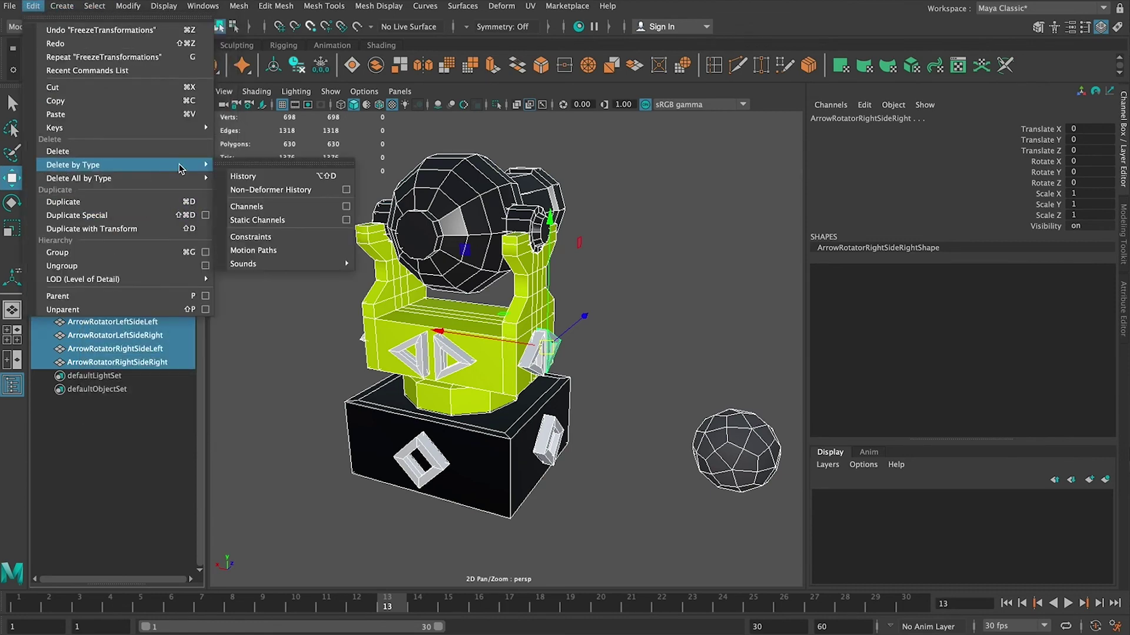
left_click(242, 175)
left_click(651, 276)
Duplicate the right triangle on the rotator's back and pull the copy backward to Translate Z of about -410
left_click_drag(595, 321, 474, 345, "alt")
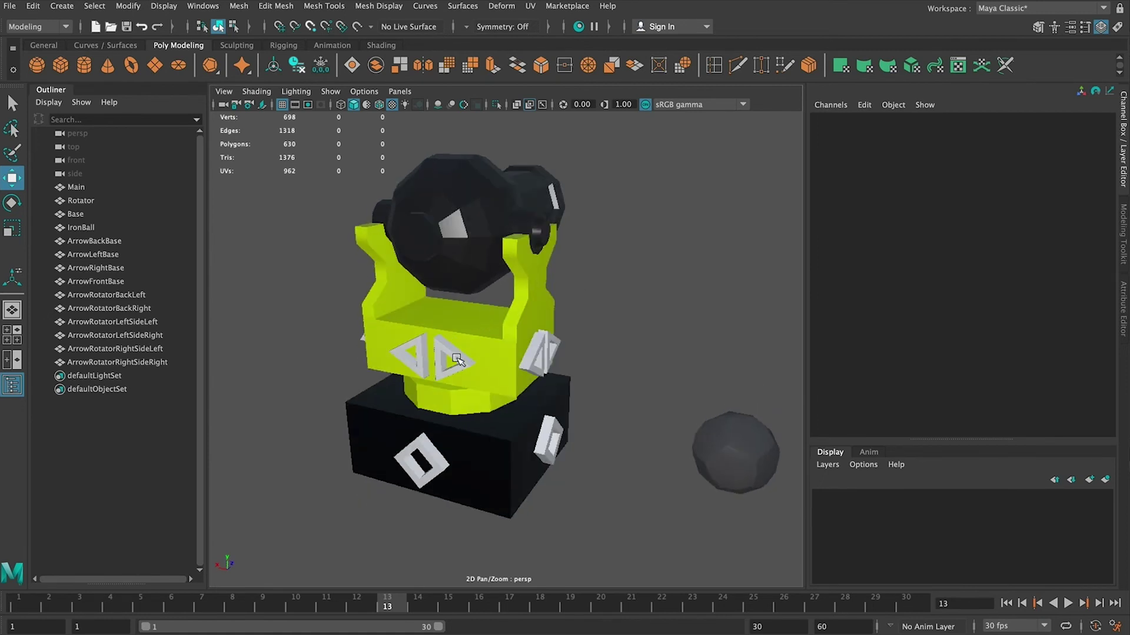
left_click(457, 360)
key("ctrl+d")
left_click_drag(502, 326, 385, 351)
Set the duplicated triangle's Rotate Z to -90 so it points upward
key("e")
left_click(1072, 185)
type("-")
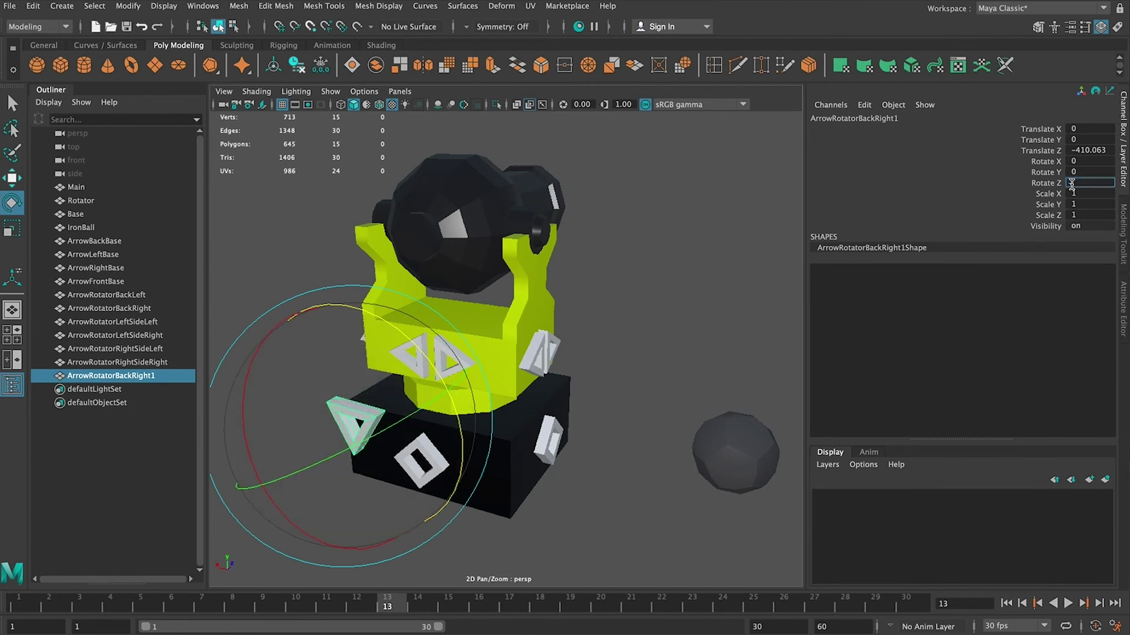
type("45")
key("Return")
left_click(1071, 184)
type("-90")
key("Return")
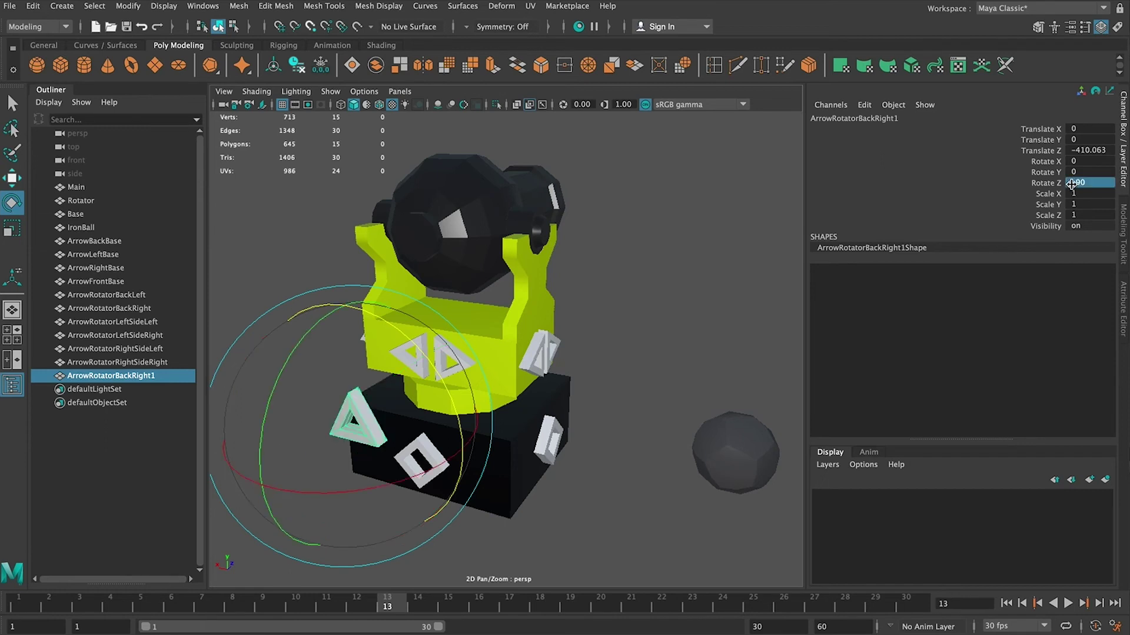
Move the upward triangle behind the cannon's rear, to about X 79, Y 385, Z -207
key("w")
left_click_drag(653, 292, 413, 311, "alt")
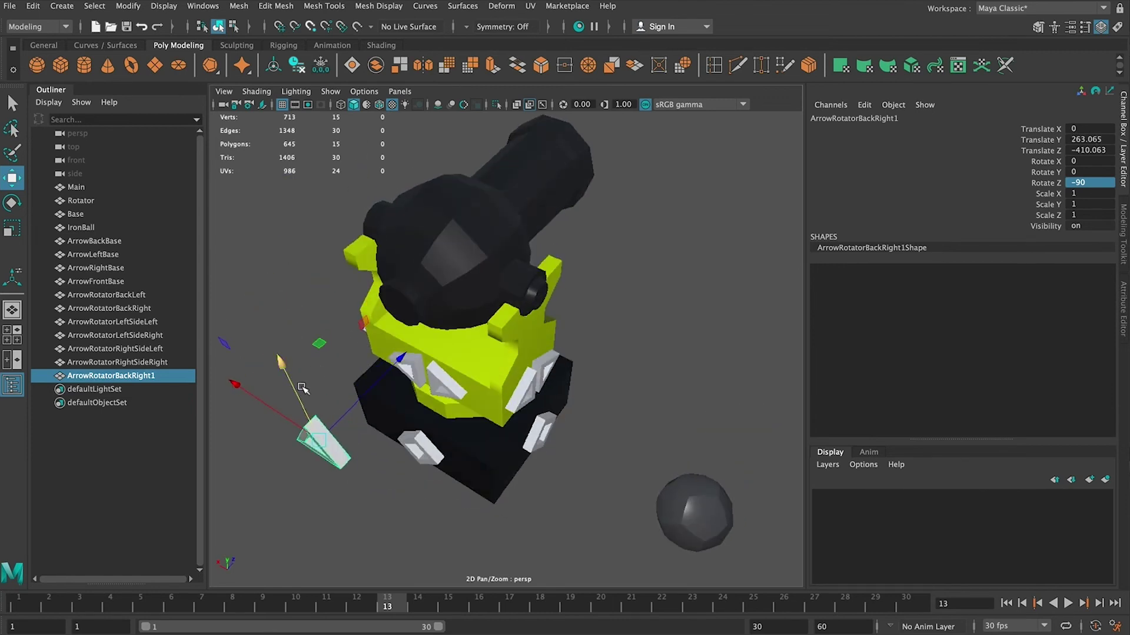
left_click_drag(365, 407, 471, 223)
left_click_drag(471, 223, 294, 269, "alt")
key("f")
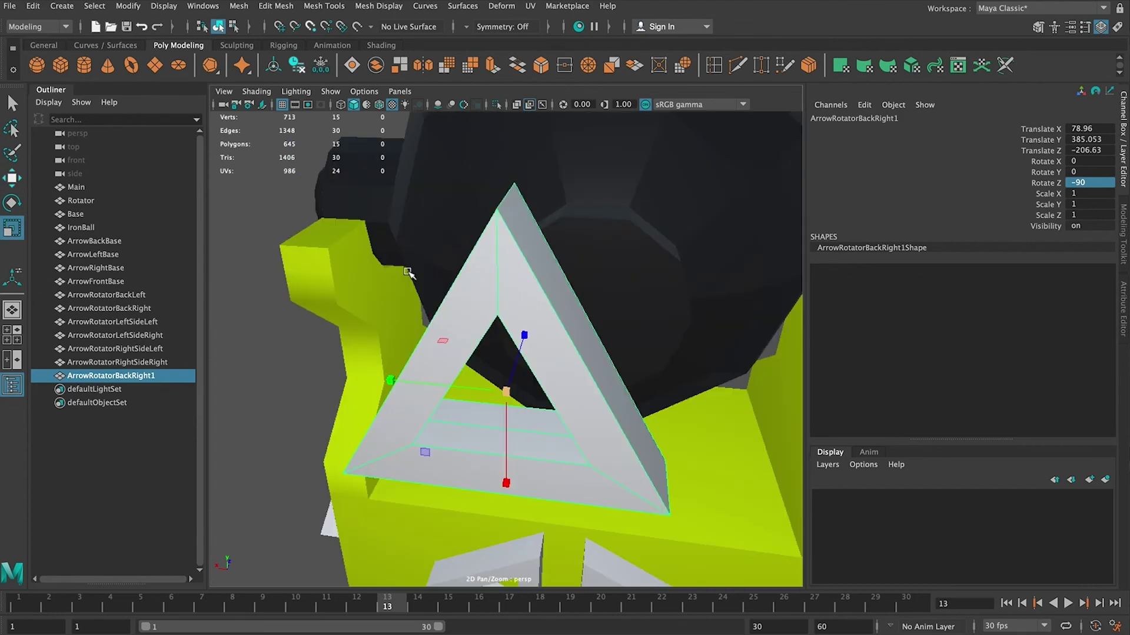
Shift the upward triangle sideways in the front view to Translate X of about 49
left_click_drag(525, 351, 584, 360, "alt")
key("space")
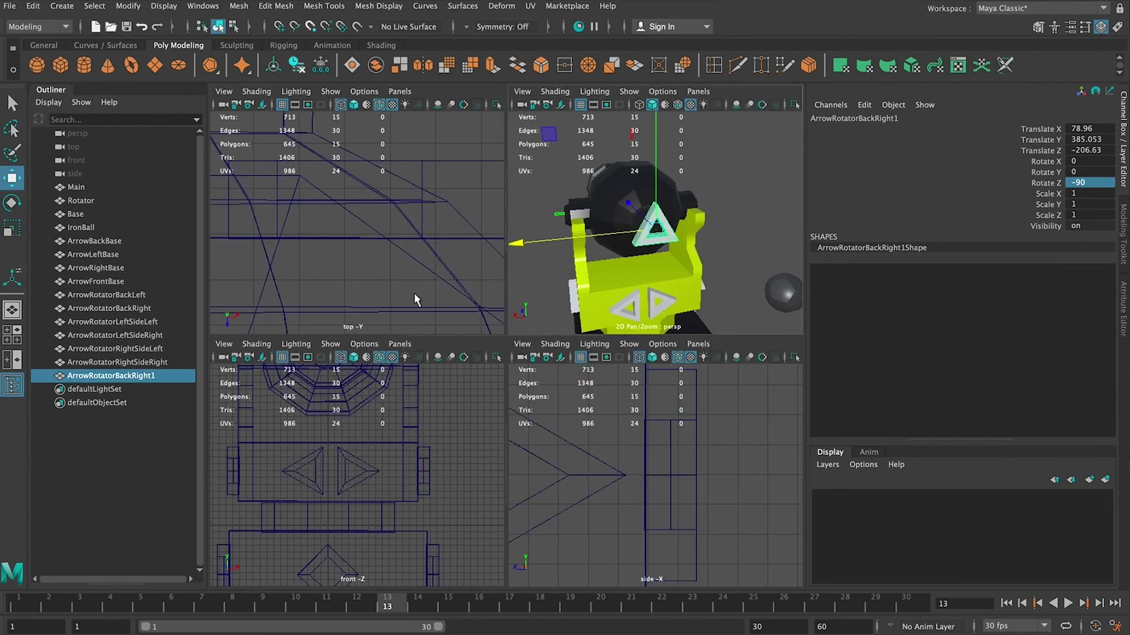
key("f")
scroll(372, 266, "down", 3)
key("f")
scroll(367, 499, "down", 4)
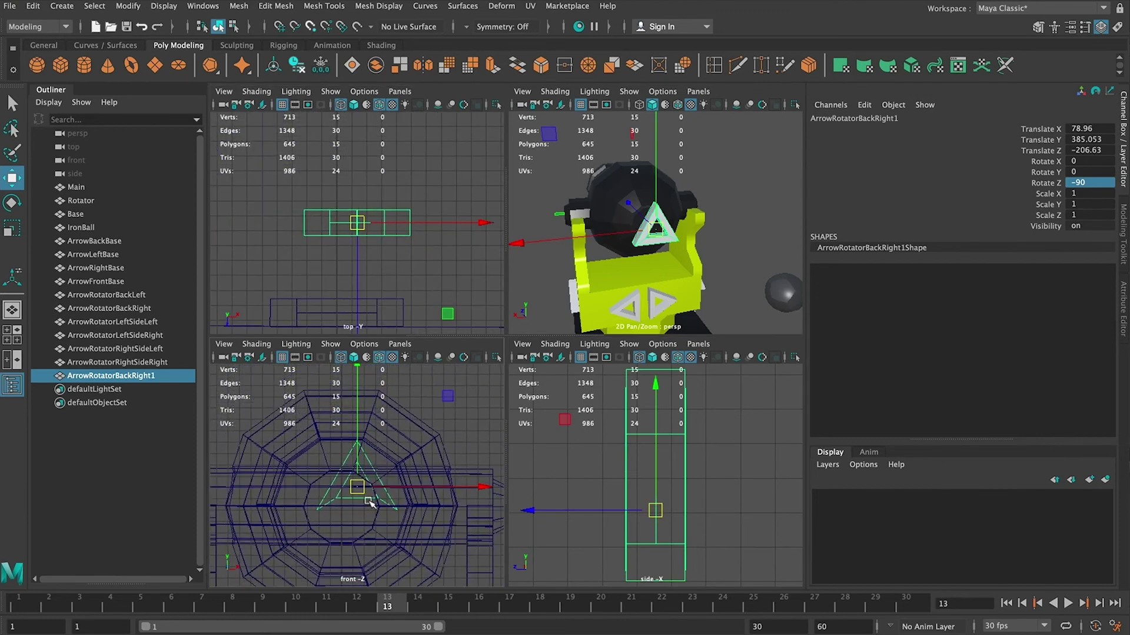
left_click_drag(483, 488, 467, 491)
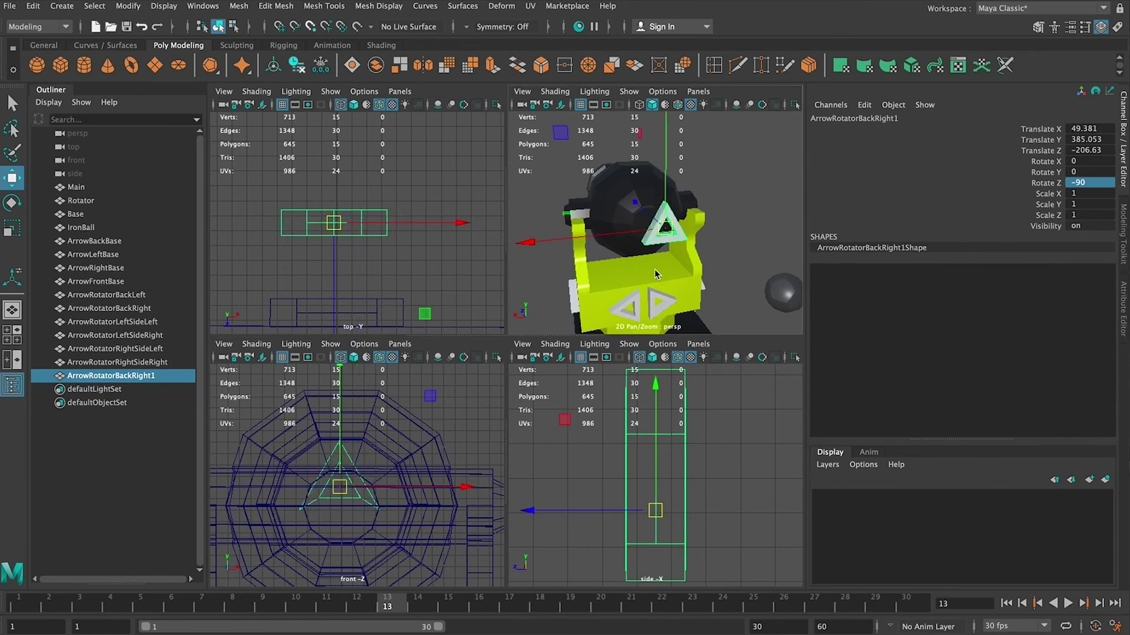
Reposition the upward triangle at the cannon's rear, then duplicate it and place the copy below at Translate Y of about 382
key("space")
left_click_drag(646, 270, 457, 353, "alt")
left_click_drag(505, 294, 442, 434)
left_click_drag(589, 353, 415, 354, "alt")
left_click_drag(538, 375, 620, 399, "alt")
key("ctrl+d")
left_click_drag(525, 179, 525, 257)
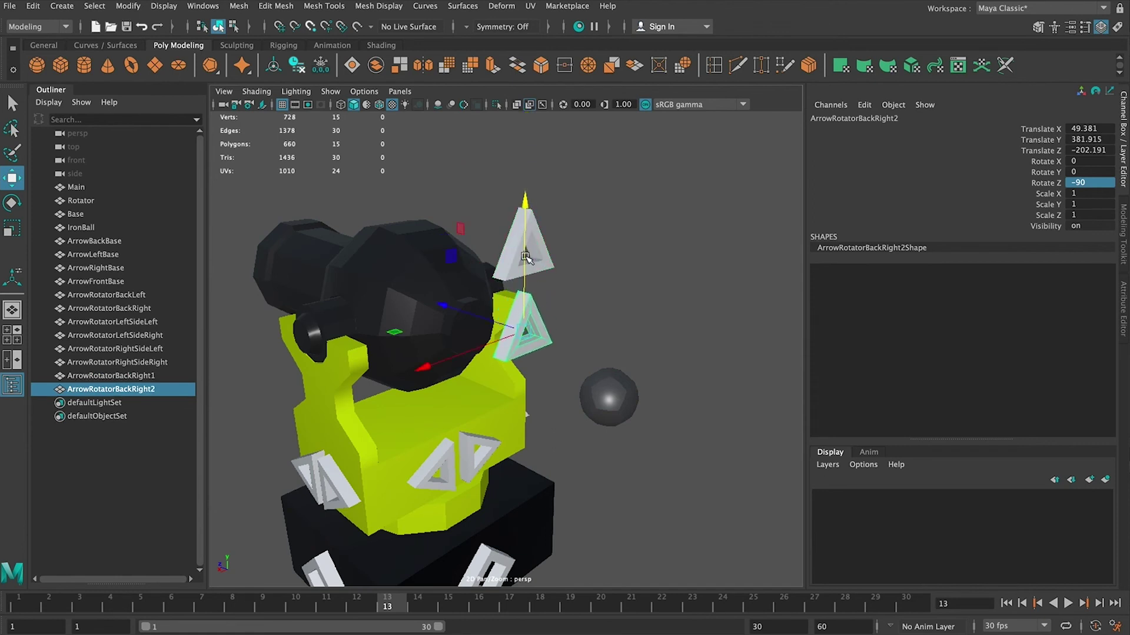
Try turning the lower triangle over by rotating it about Z to -190
key("e")
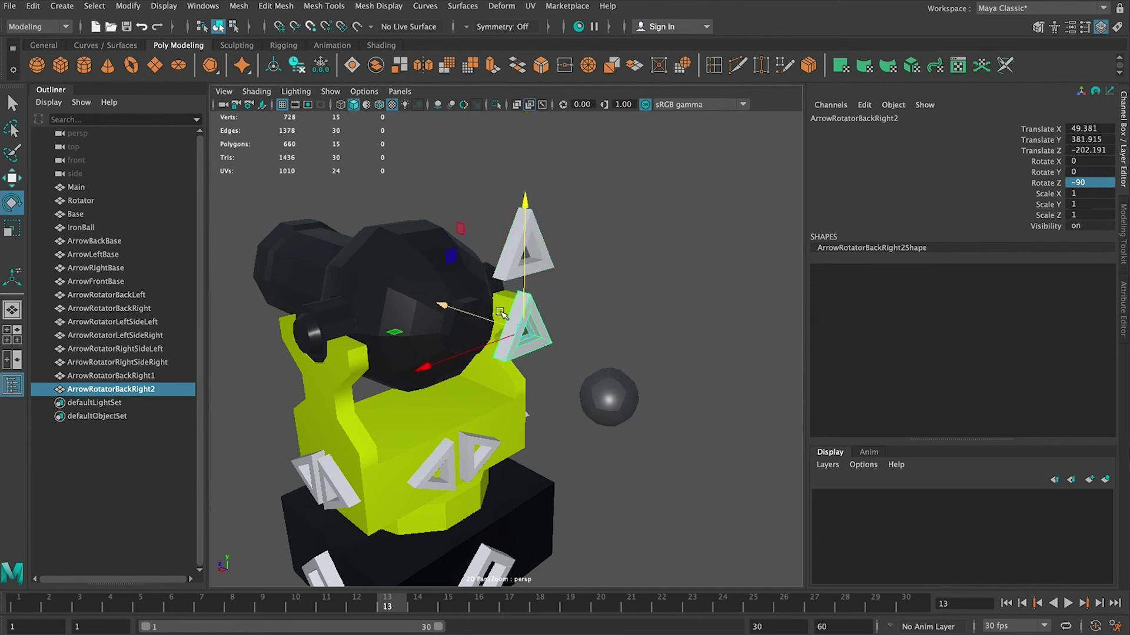
left_click_drag(465, 249, 419, 449)
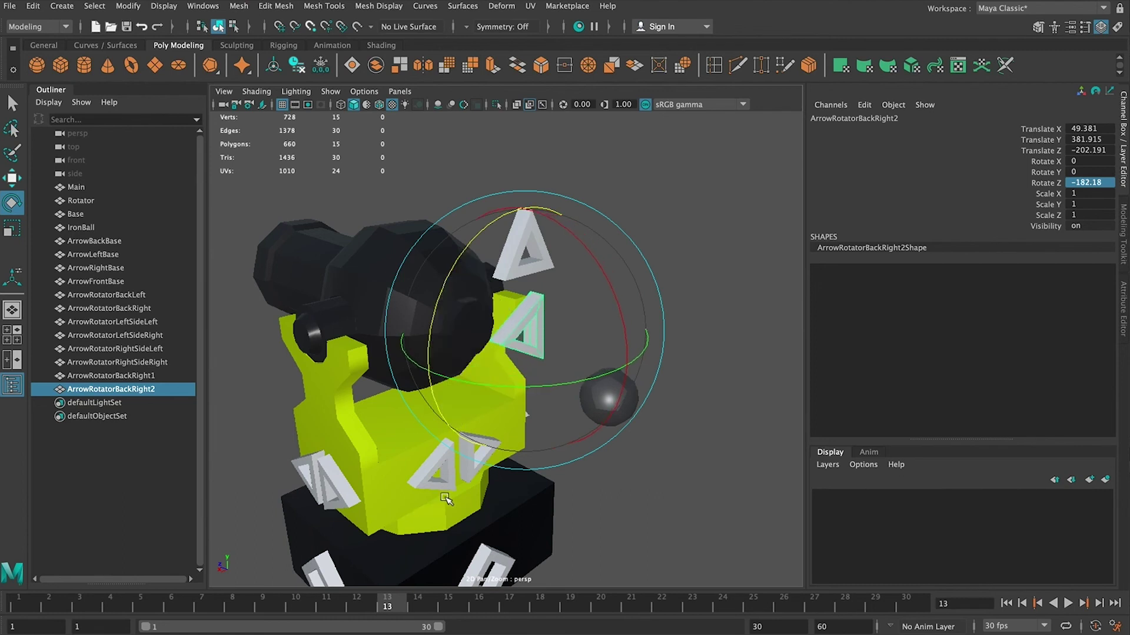
key("ctrl+z")
type("0")
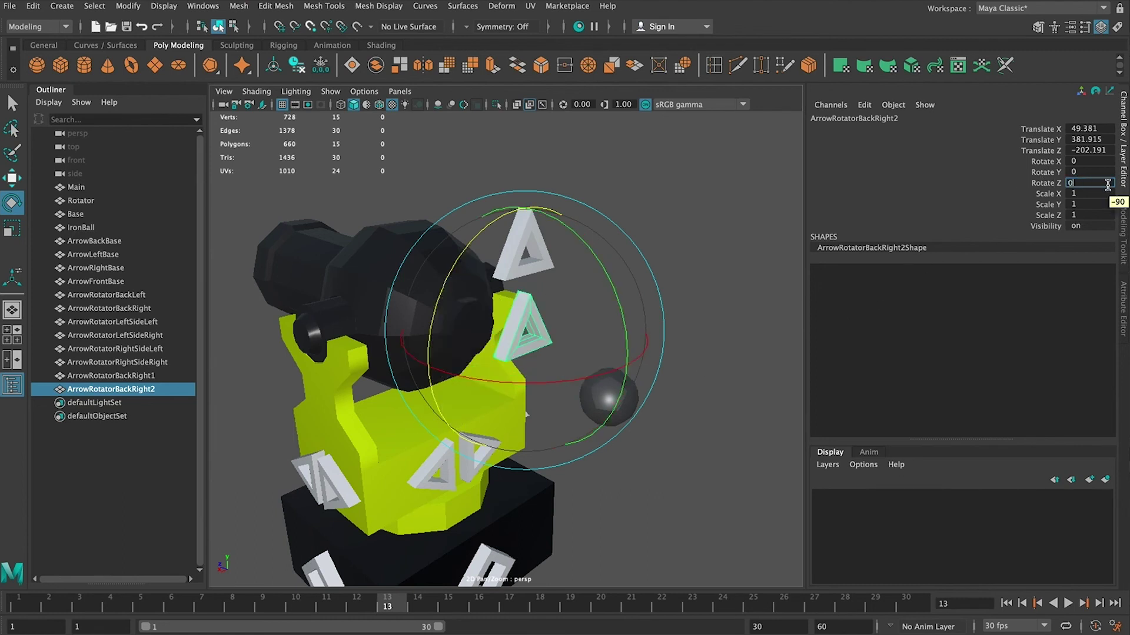
type("180")
key("Return")
left_click(1109, 183)
key("Return")
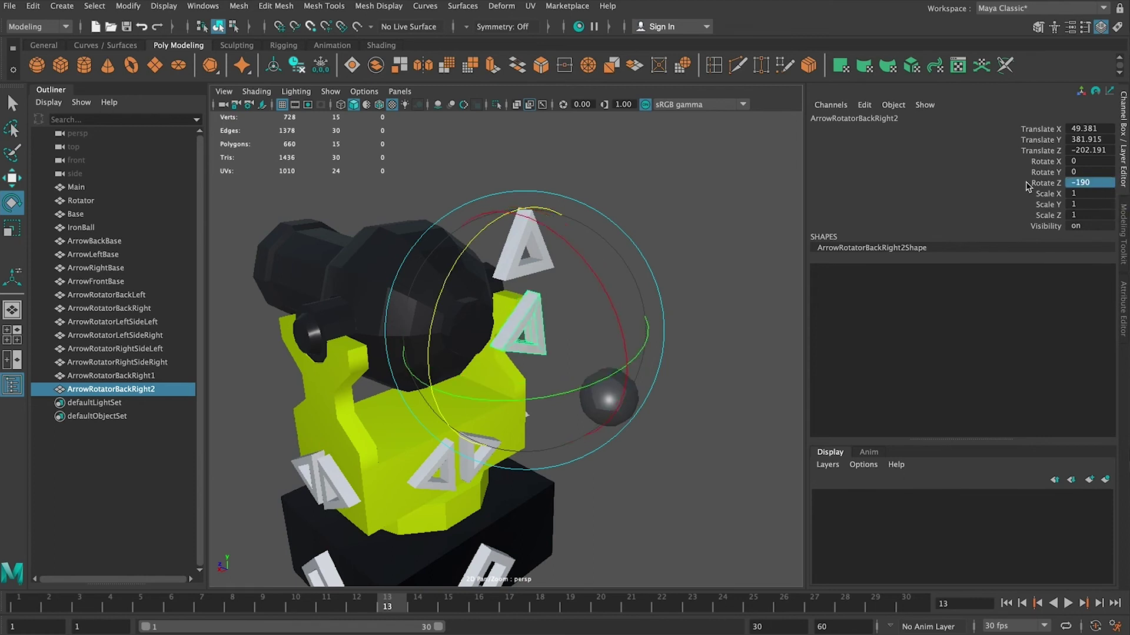
Rotate the lower triangle to point downward and set its Rotate Z to -270
mouse_move(459, 254)
left_mouse_down()
mouse_move(389, 437)
mouse_move(476, 385)
left_mouse_up()
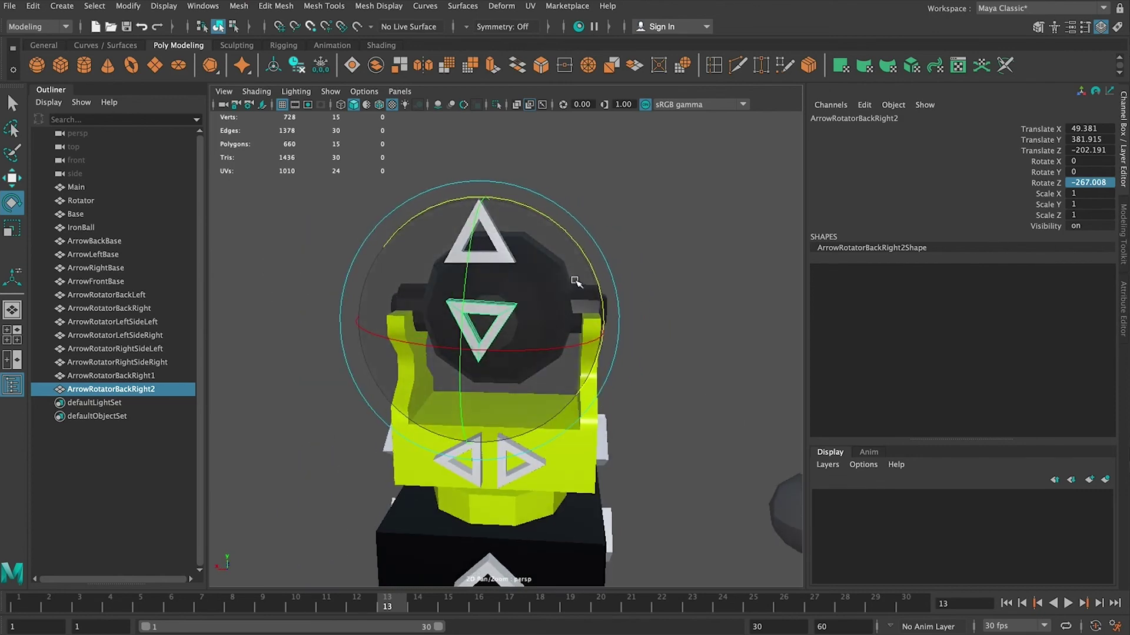
left_click_drag(360, 259, 353, 257)
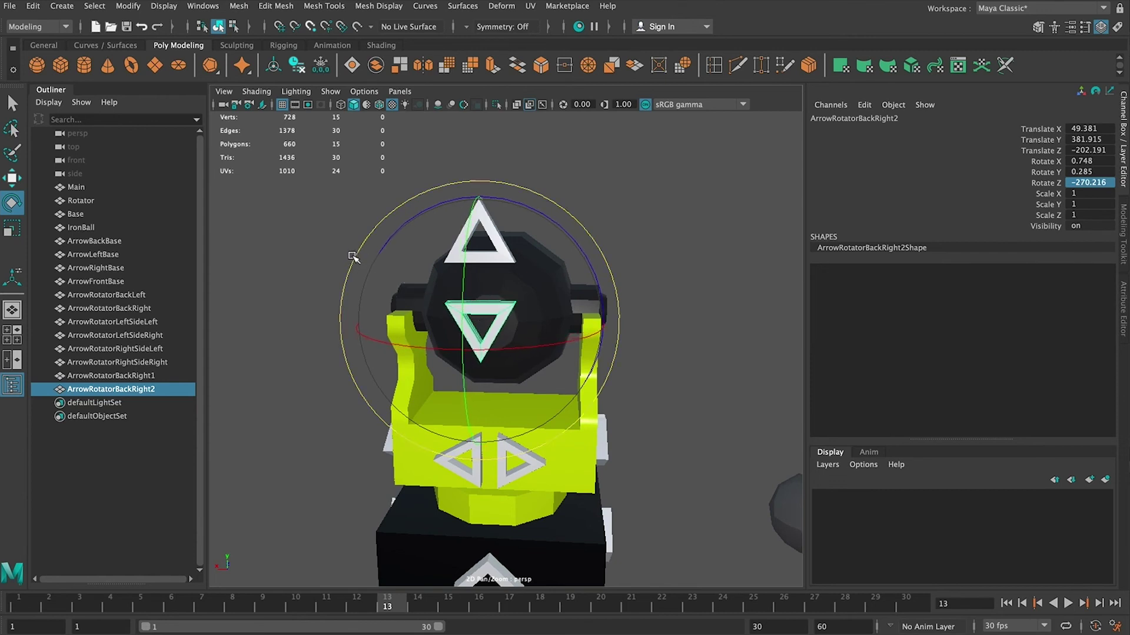
left_click(1092, 184)
key("BackSpace")
key("BackSpace")
key("Return")
left_click(719, 211)
Raise the downward triangle closer to the upper one, to Translate Y of about 422
mouse_move(720, 211)
left_mouse_down("alt")
mouse_move(624, 194)
mouse_move(683, 219)
mouse_move(660, 195)
mouse_move(646, 204)
mouse_move(711, 220)
left_mouse_up("alt")
left_click(537, 272)
key("w")
left_click_drag(505, 258, 510, 236)
Tilt the upper triangle toward the cannon's curved rear, to Rotate Y of about 24
left_click_drag(486, 211, 580, 144, "alt")
left_click(525, 247)
key("e")
key("w")
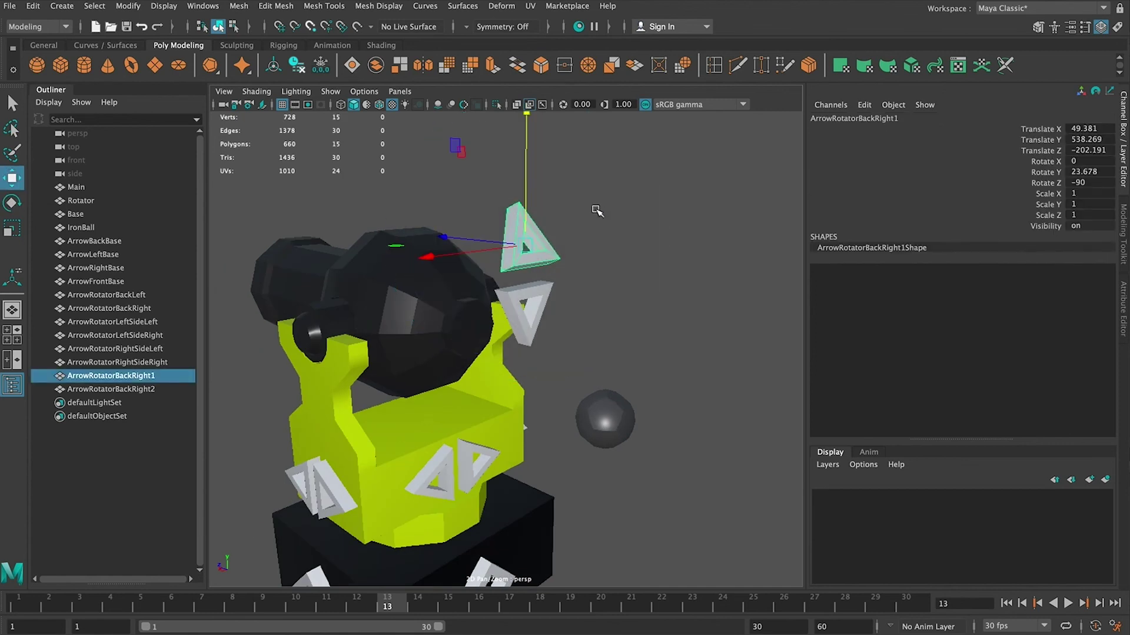
Move the upper triangle closer to the cannon's rear, to Translate Z of about -175
left_click(627, 243)
left_click_drag(627, 244, 664, 280, "alt")
scroll(479, 247, "down", 10)
key("a")
scroll(664, 281, "up", 3)
left_click(615, 262)
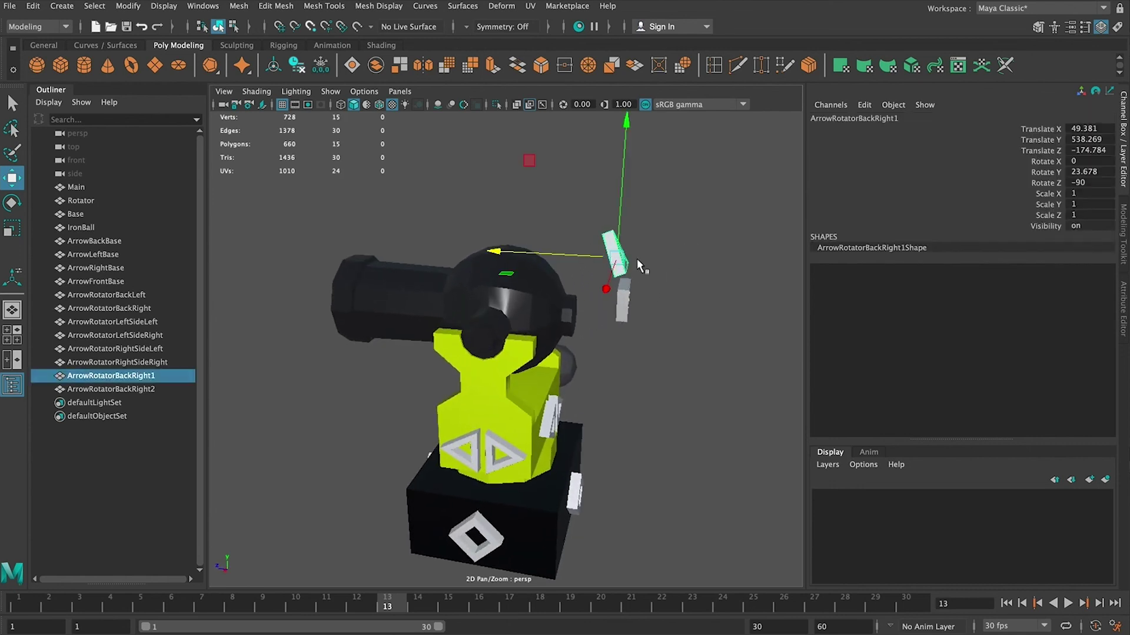
key("e")
left_click_drag(683, 177, 553, 259, "alt")
key("w")
Tilt the lower triangle slightly, to Rotate Y of about 5.6, and check both triangles from the side
left_click(589, 294)
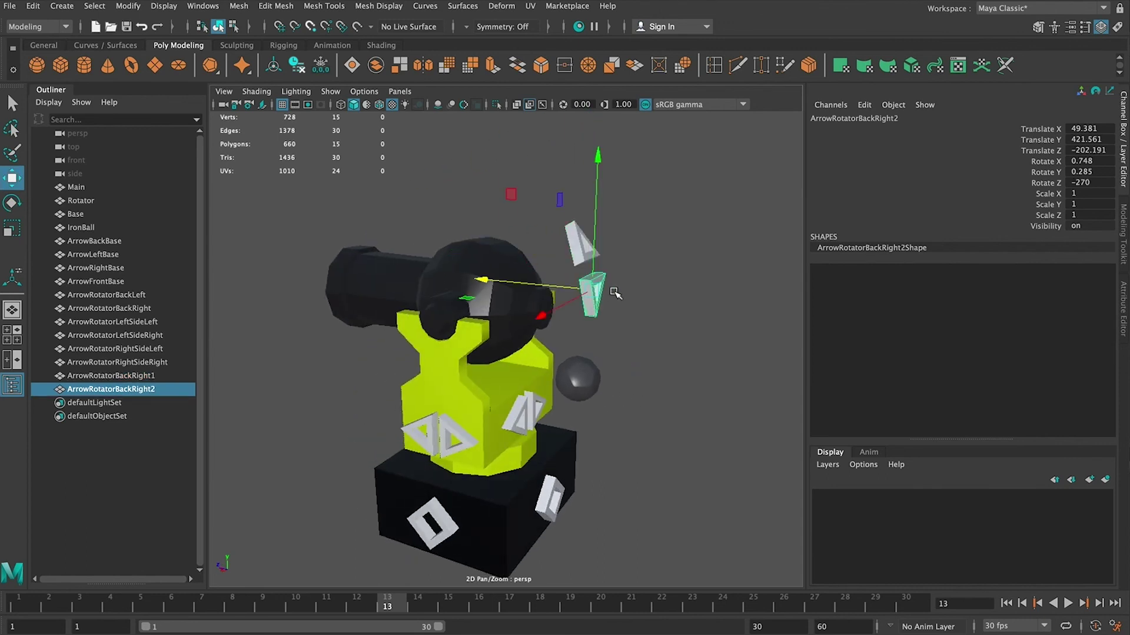
key("e")
left_click_drag(674, 384, 705, 401)
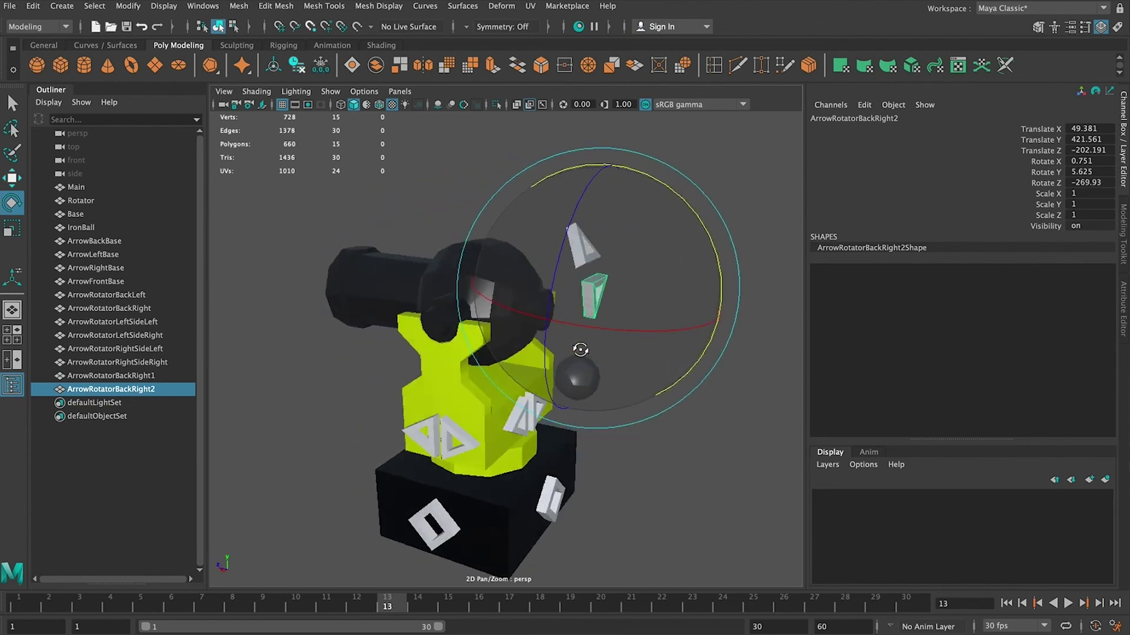
left_click(675, 467)
left_click_drag(675, 467, 706, 344, "alt")
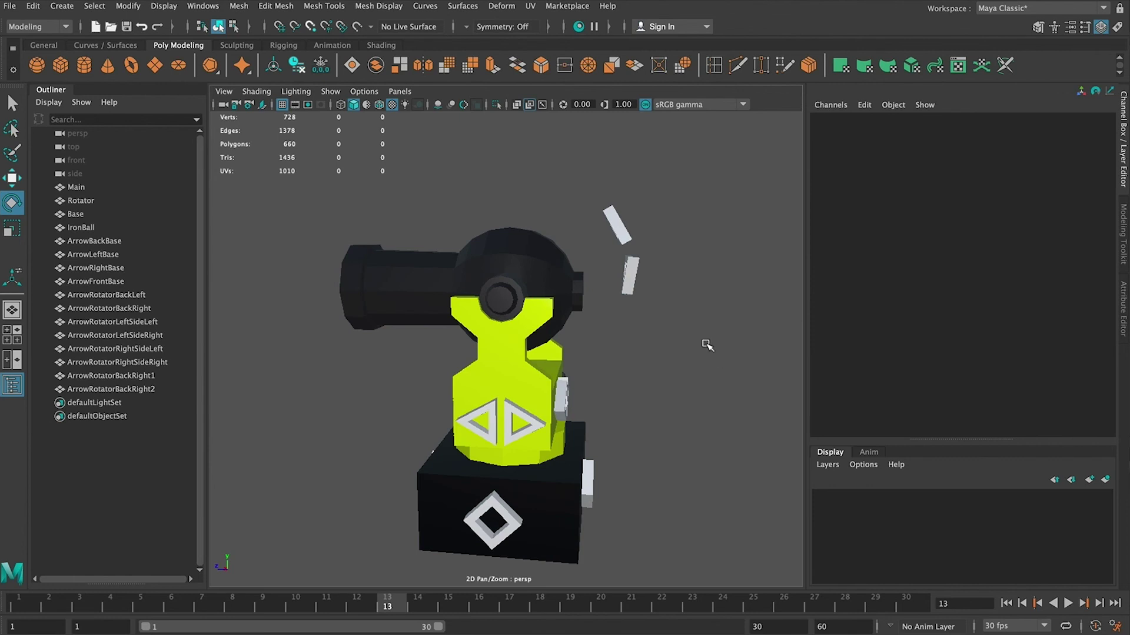
left_click_drag(632, 224, 635, 249, "alt")
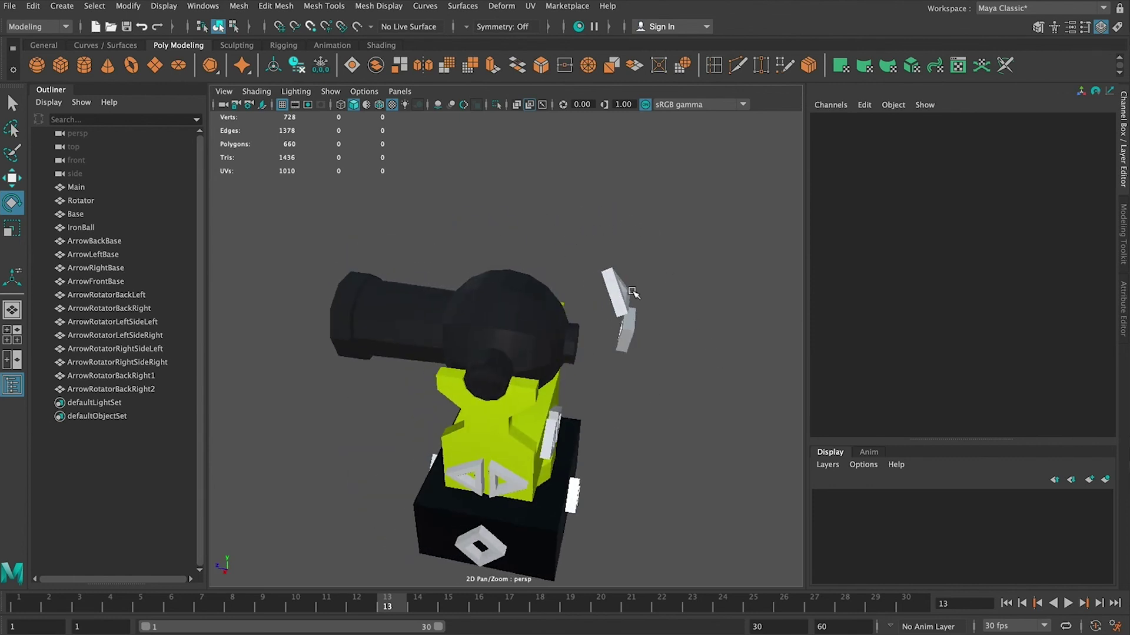
Move both triangles together toward the cannon's rear, bringing the lower one to Translate Z of about -149
left_click(626, 323)
key("w")
left_click(625, 335, "shift")
mouse_move(609, 327)
left_mouse_down()
mouse_move(572, 327)
mouse_move(629, 330)
left_mouse_up()
left_click(664, 345)
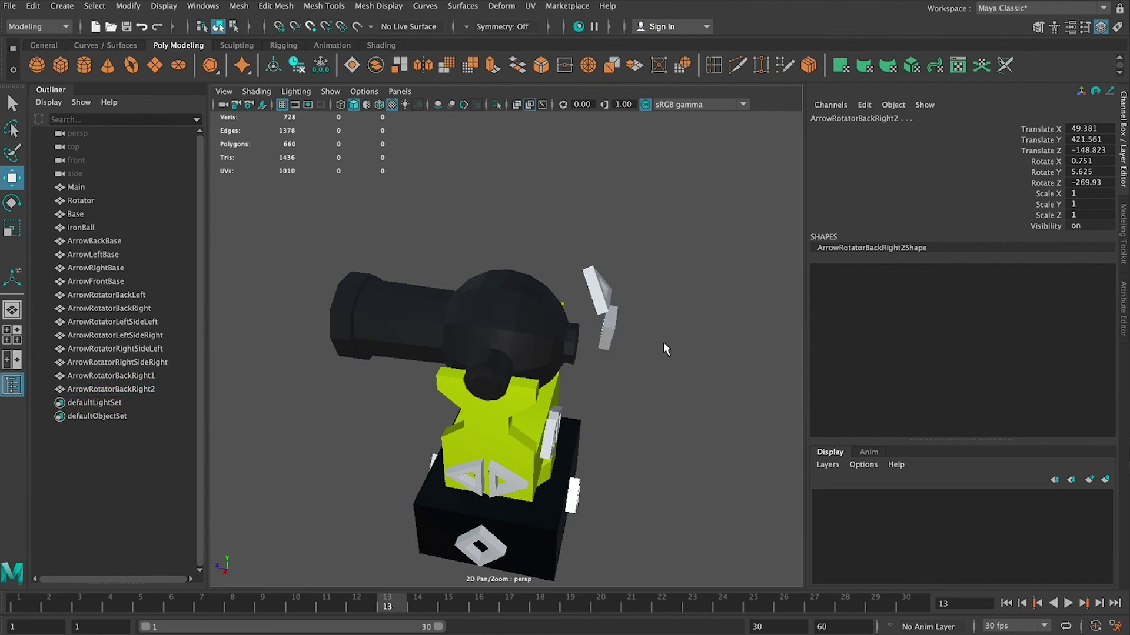
Fine-tune the lower triangle's tilt behind the cannon and check it from the side
left_click(606, 342)
key("e")
left_click_drag(716, 255, 715, 255)
left_click(747, 194)
left_click_drag(746, 194, 709, 215, "alt")
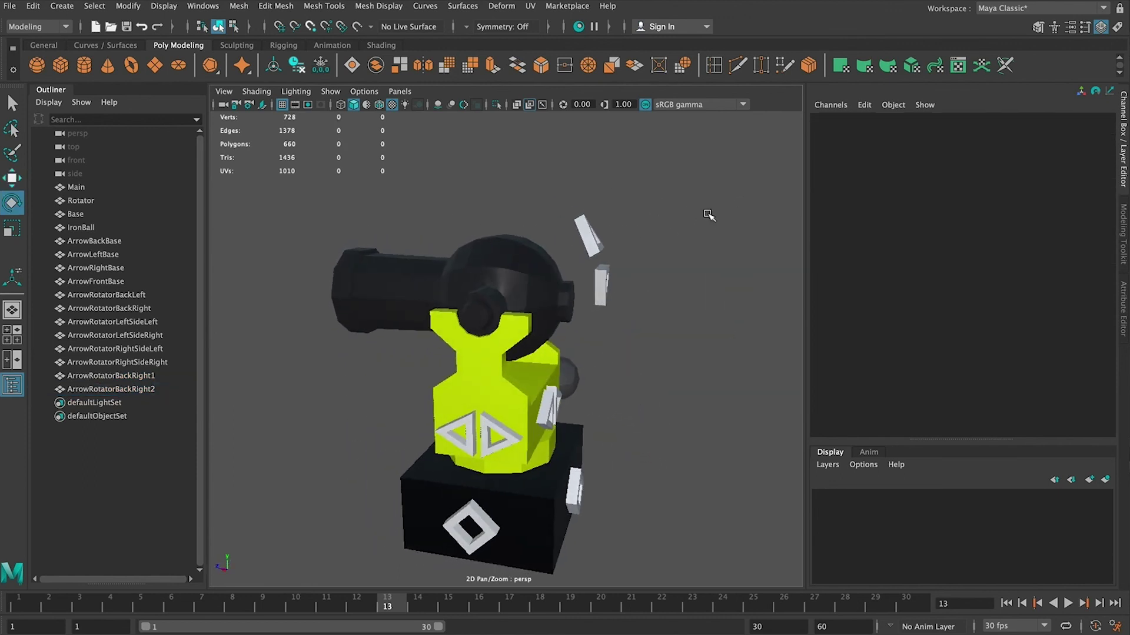
Tilt the upper triangle behind the cannon further, to Rotate Y of about 40
left_click(601, 242)
left_click_drag(601, 243, 646, 242, "alt")
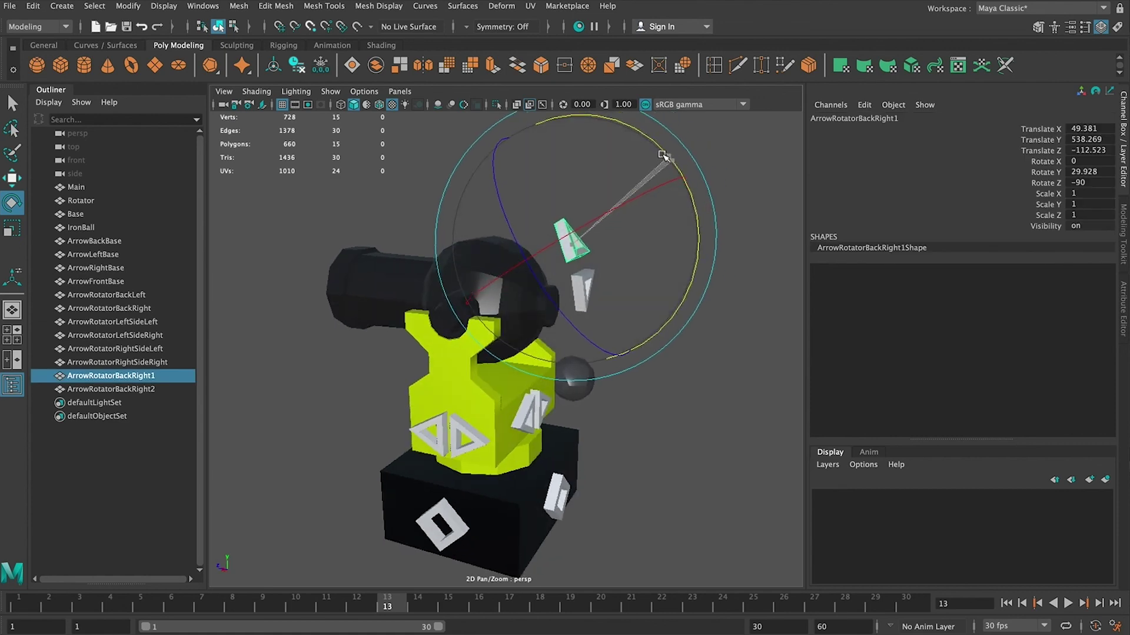
left_click(722, 376)
left_click_drag(722, 376, 635, 391, "alt")
scroll(717, 367, "down", 3)
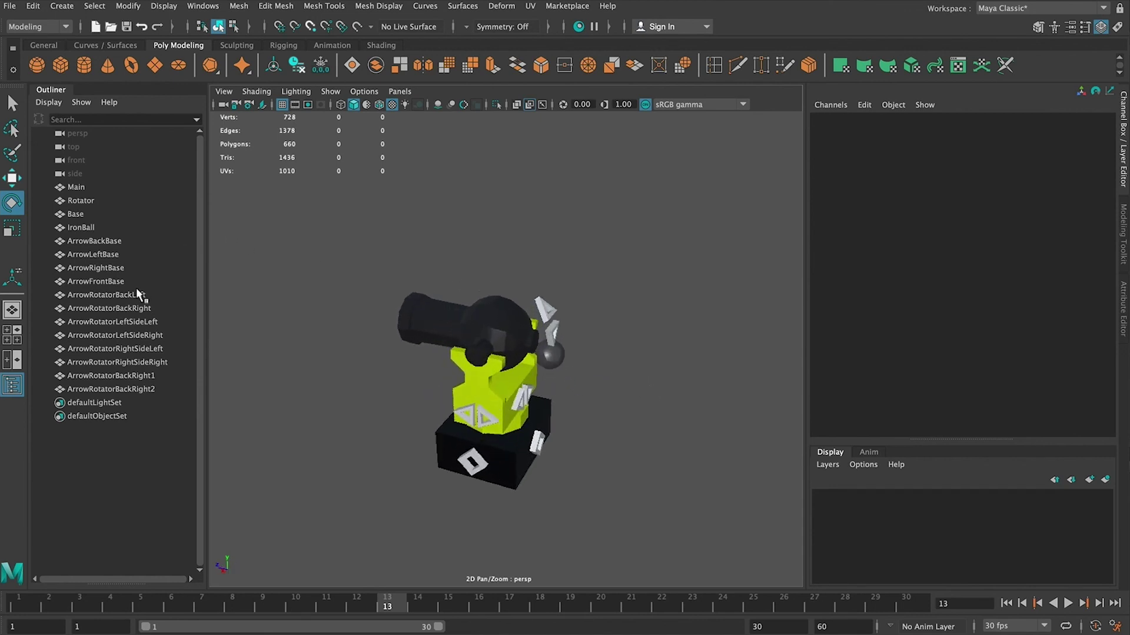
Rename the upper triangle behind the cannon from ArrowRotatorBackRight1 to ArrowMainUp
left_click(124, 377)
key("w")
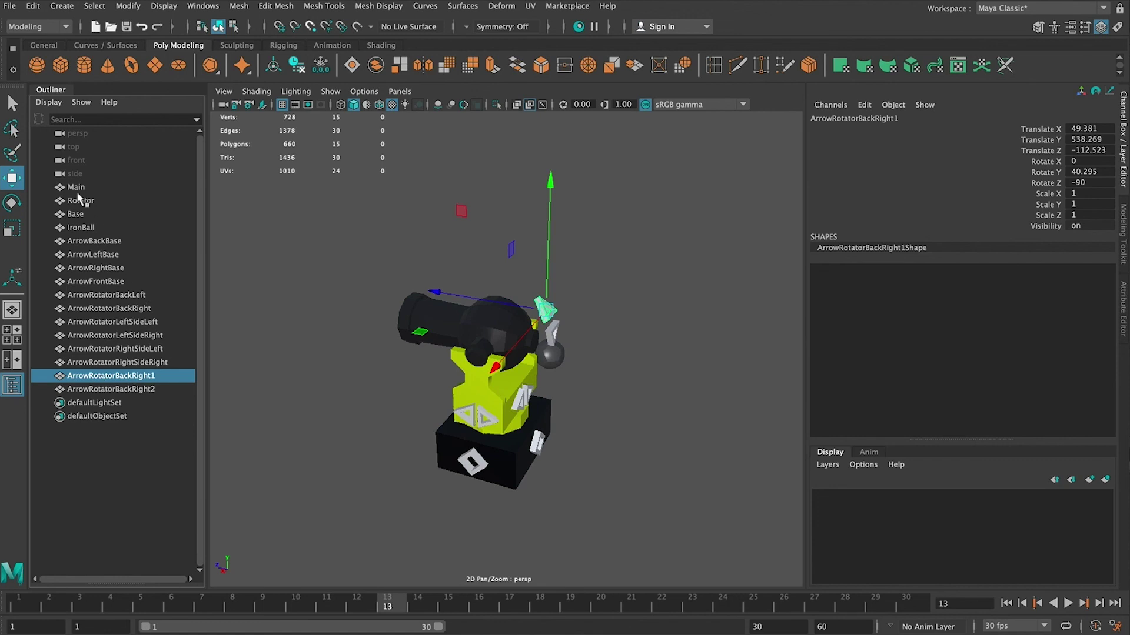
double_click(83, 377)
left_click(114, 377)
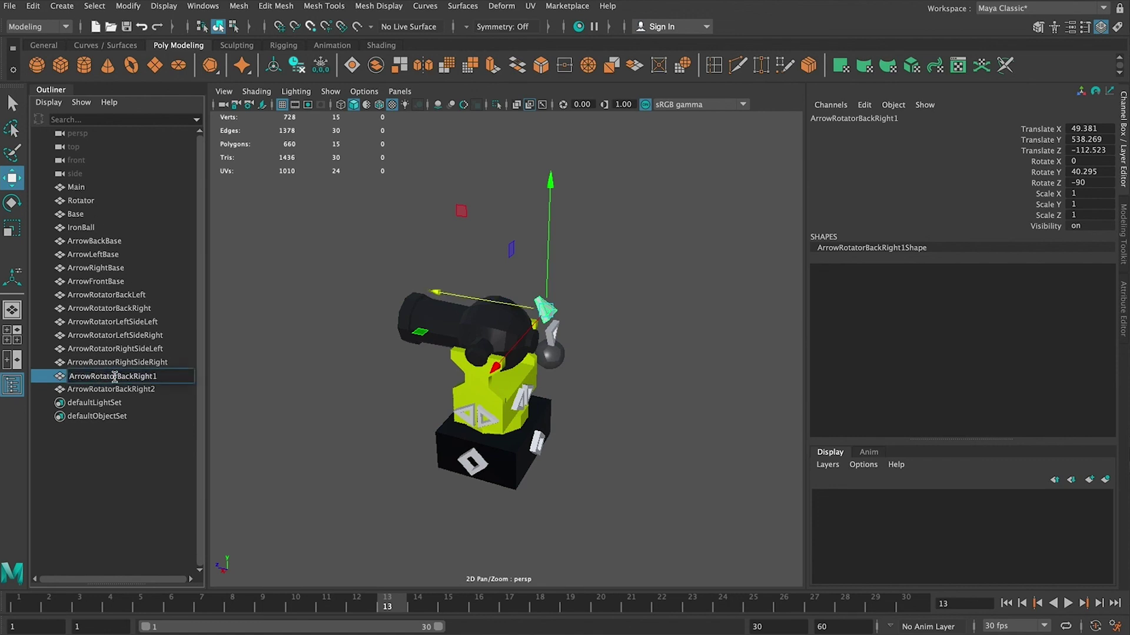
key("BackSpace")
key("BackSpace")
key("BackSpace")
key("BackSpace")
key("BackSpace")
key("BackSpace")
key("BackSpace")
type("Main")
key("shift+End")
type("Up")
key("Return")
Rename the lower triangle, ArrowRotatorBackRight2, as ArrowMainDown
key("ctrl+c")
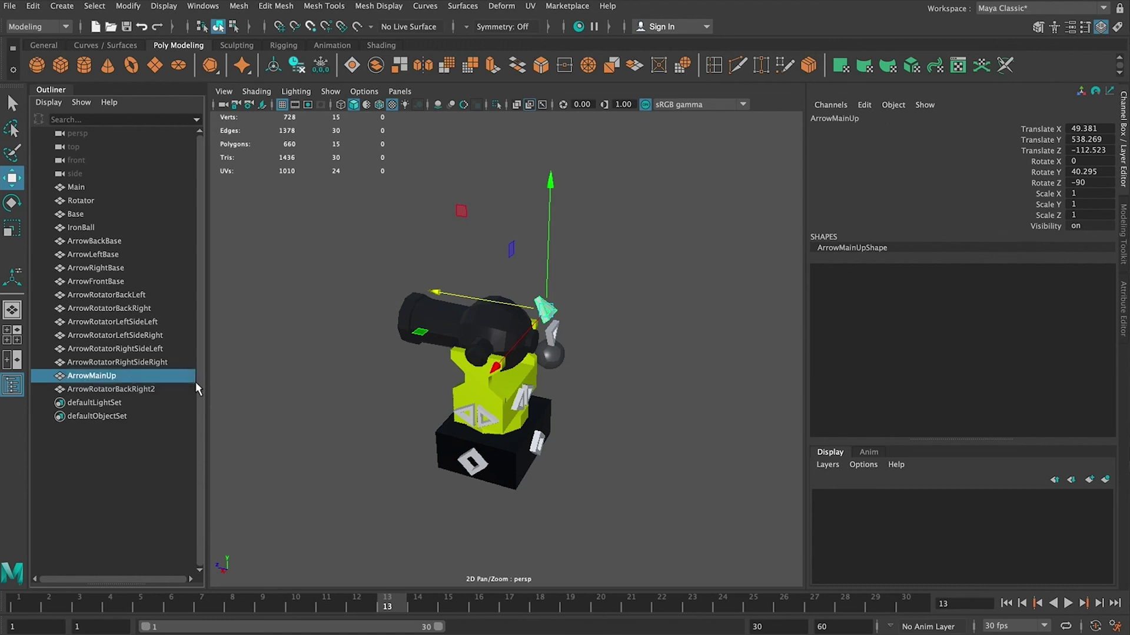
double_click(103, 390)
key("ctrl+v")
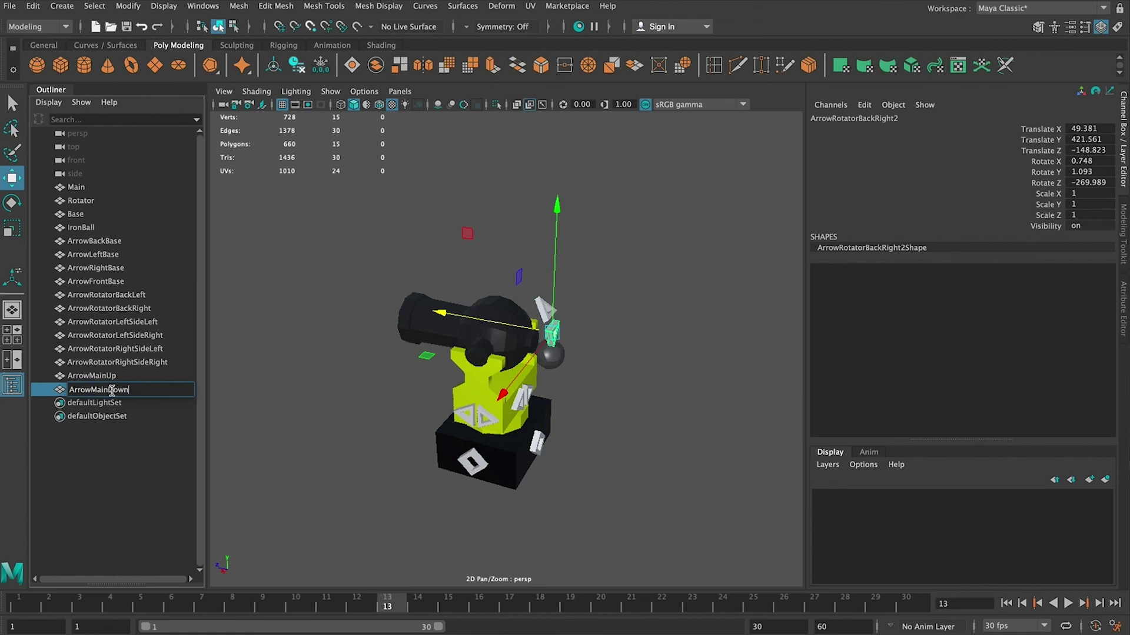
key("Return")
Freeze the transformations of all model parts, from Main through ArrowMainDown
left_click(107, 241, "shift")
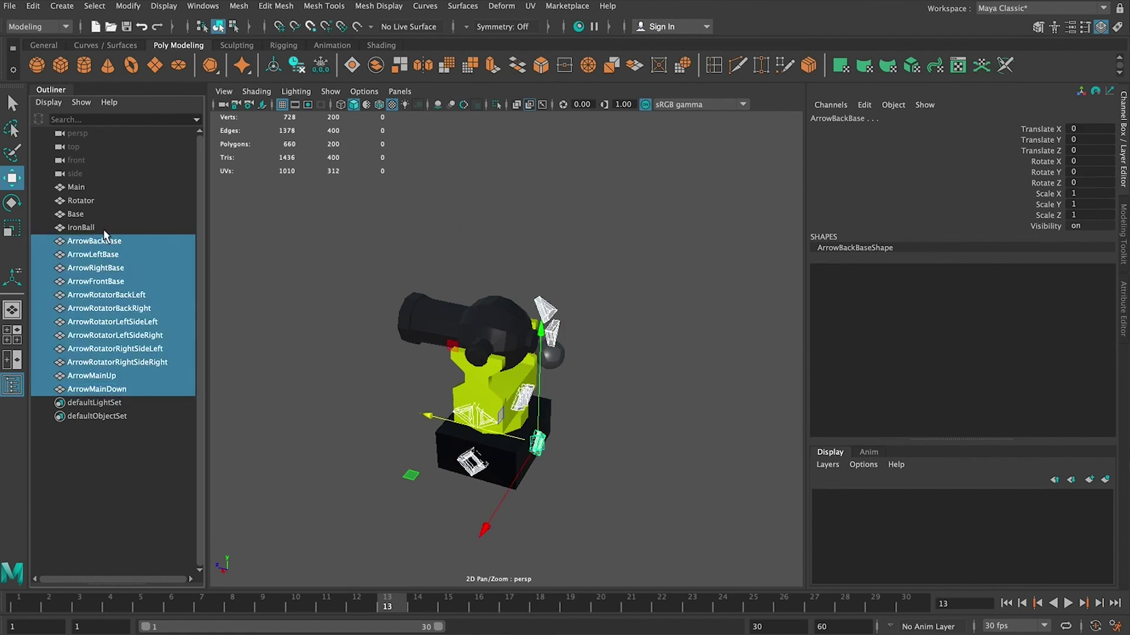
left_click(100, 190, "shift")
left_click(135, 7)
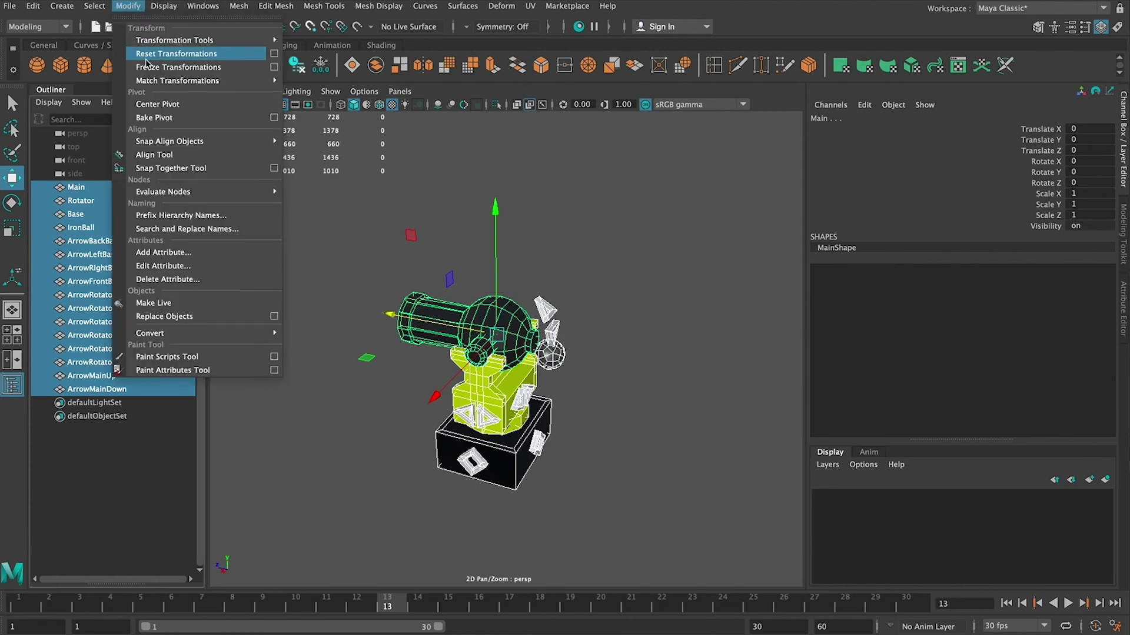
left_click(171, 67)
Delete the construction history of all the selected cannon parts and clear the selection
left_click(33, 6)
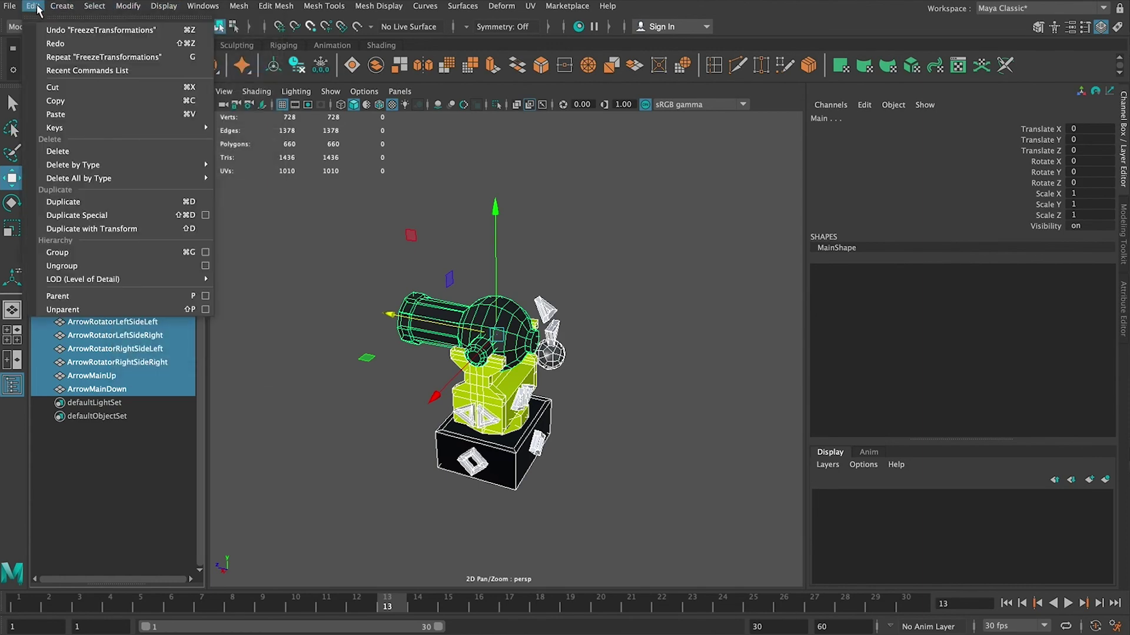
mouse_move(184, 170)
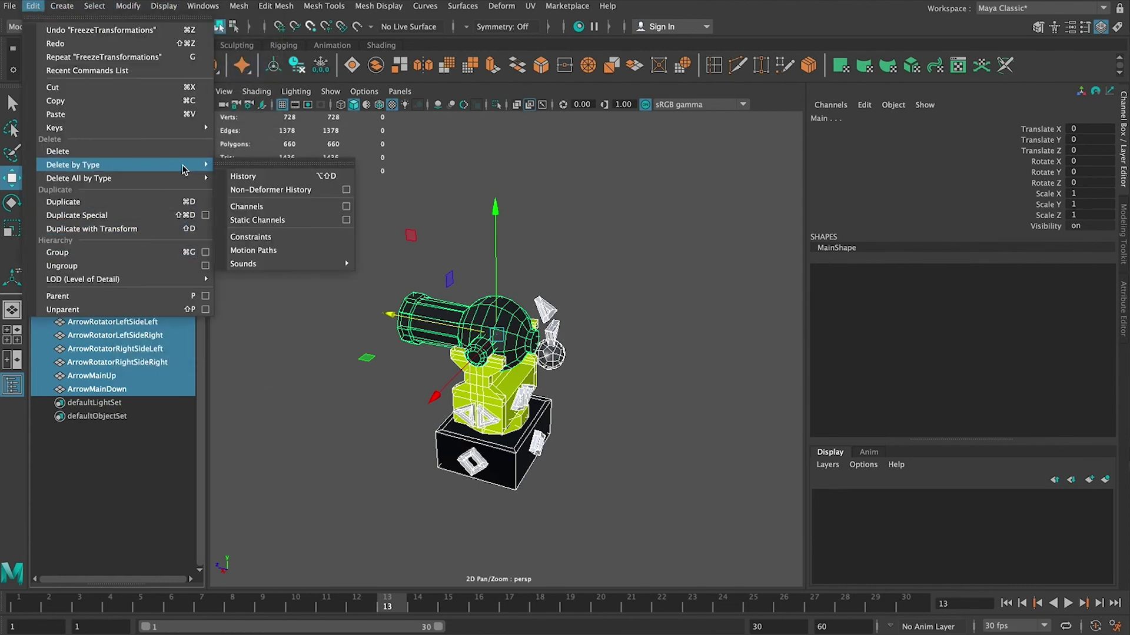
left_click(246, 177)
left_click(575, 263)
Inspect the finished cannon from several sides, checking the triangle pair on the rotator's right side
left_click_drag(651, 292, 355, 362, "alt")
left_click(479, 355)
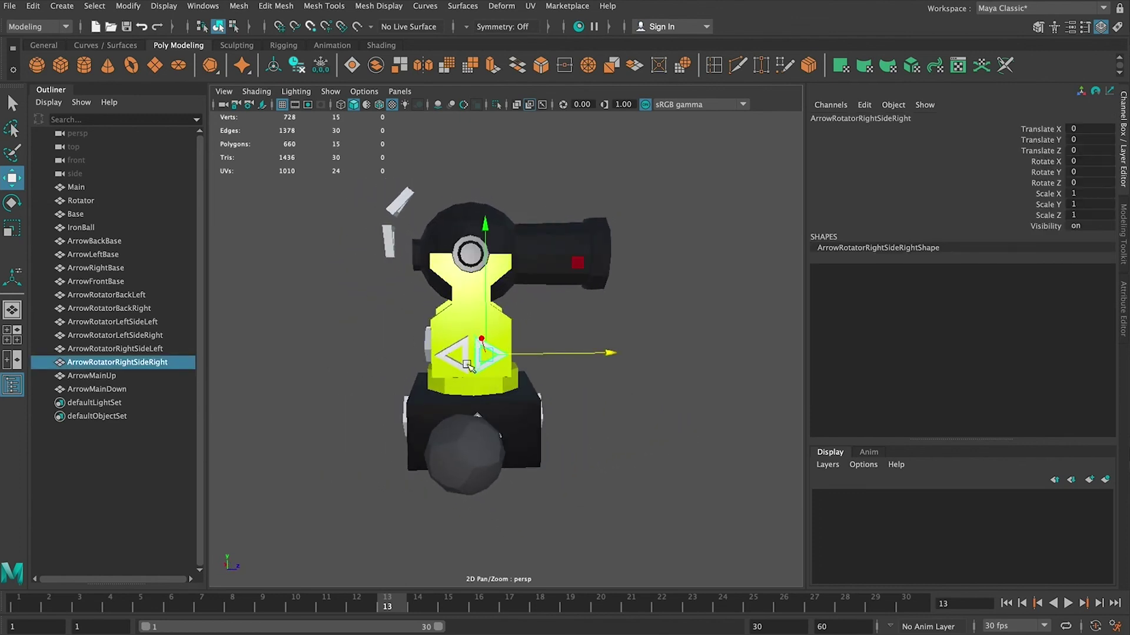
left_click(461, 361, "shift")
left_click_drag(468, 371, 614, 381, "alt")
left_click(630, 286)
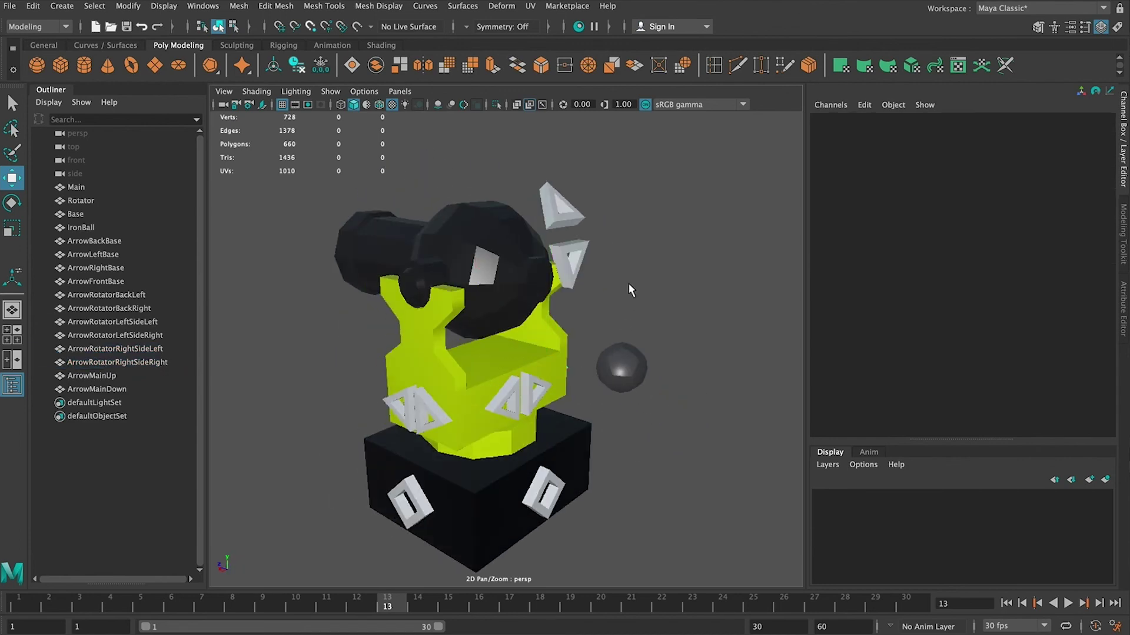
left_click_drag(631, 287, 646, 243, "alt")
Show the four-view layout and check the rotator, the lower rear triangle and the iron ball as separate objects
key("space")
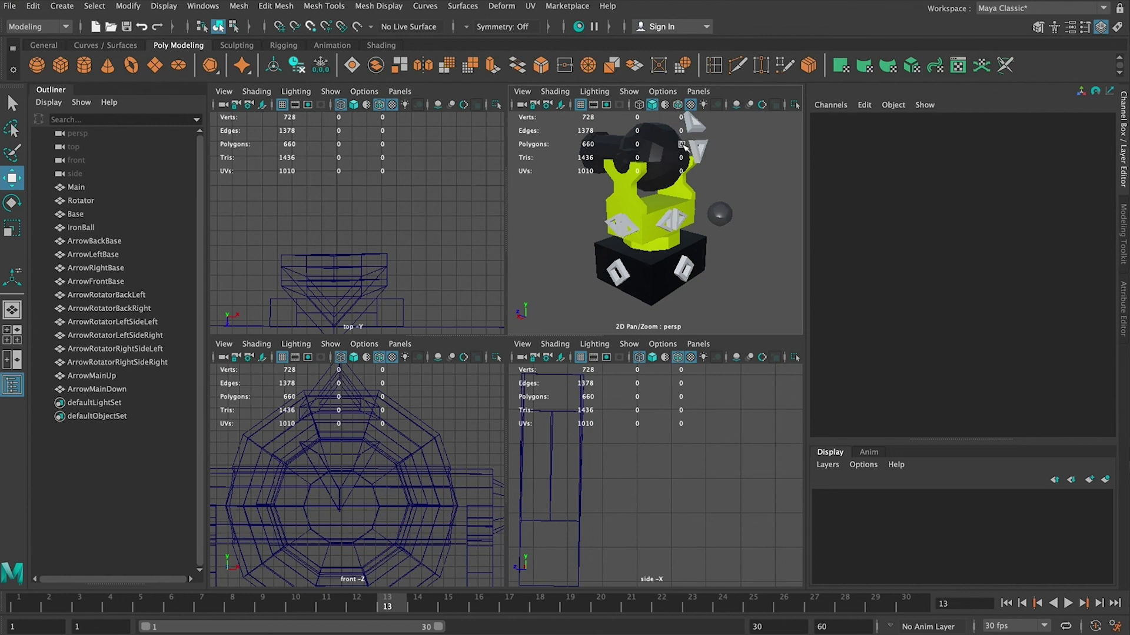
left_click(681, 147)
left_click(661, 252)
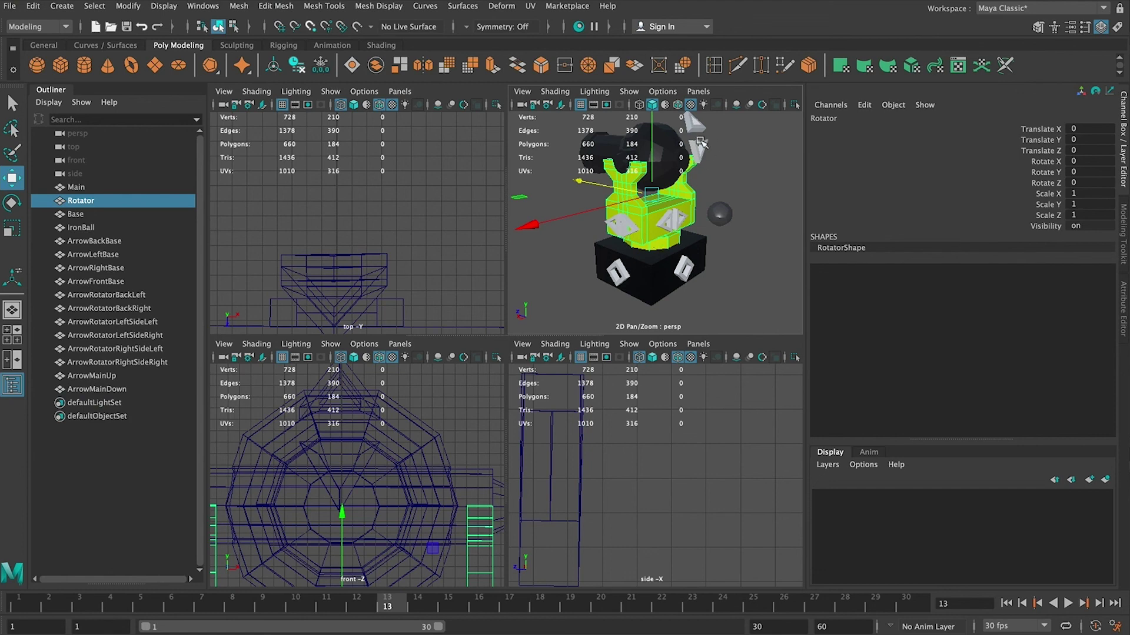
left_click(731, 171)
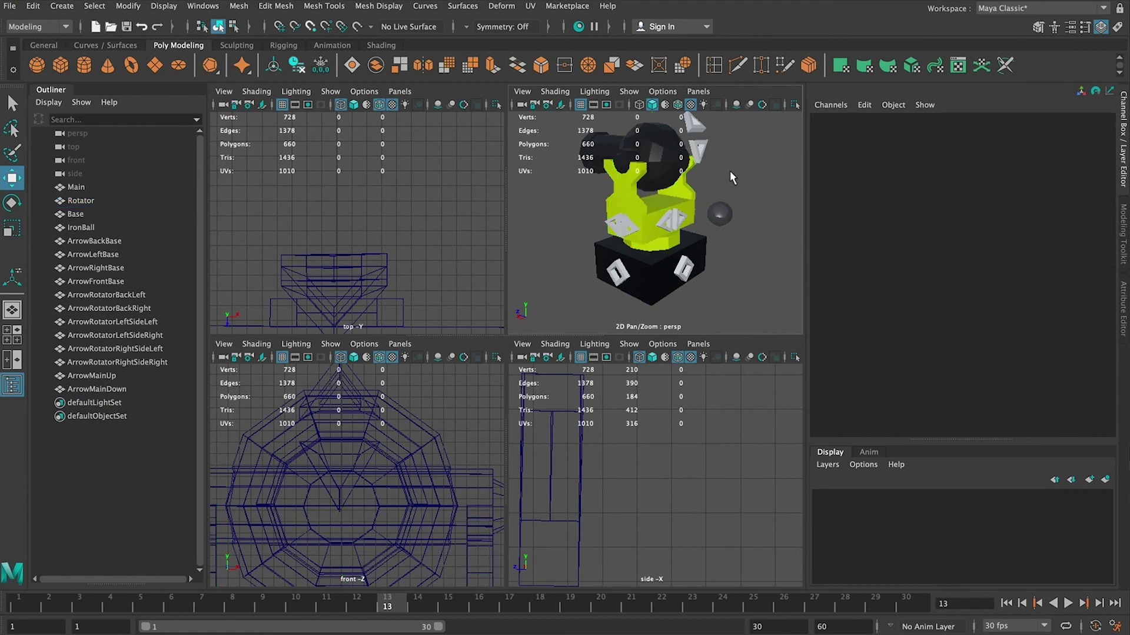
left_click(701, 150)
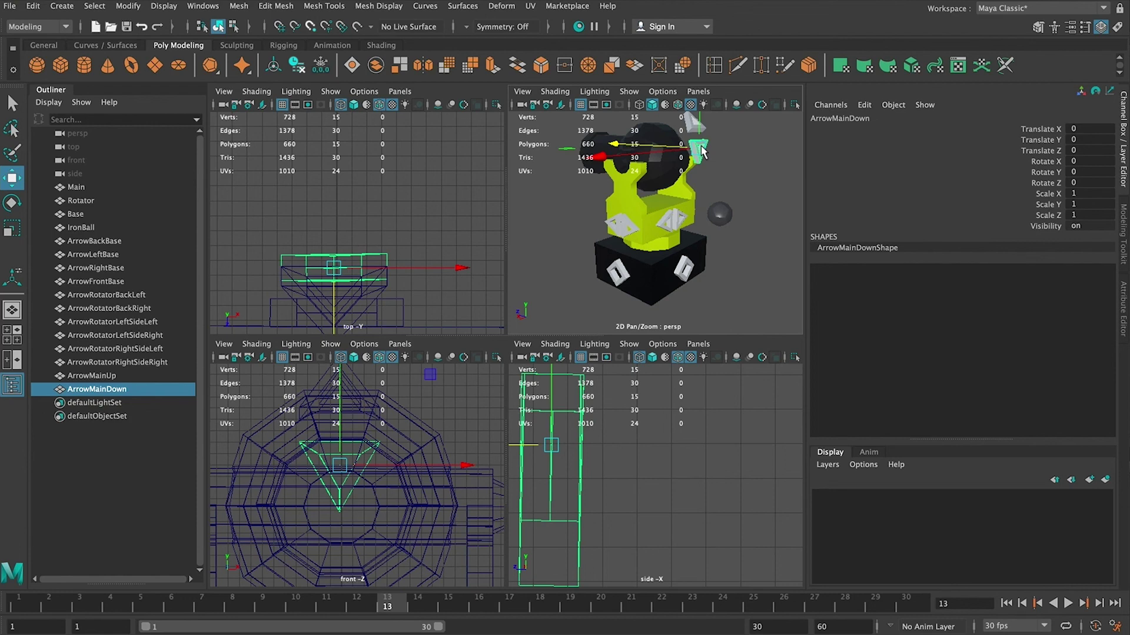
left_click(665, 183)
left_click(718, 214)
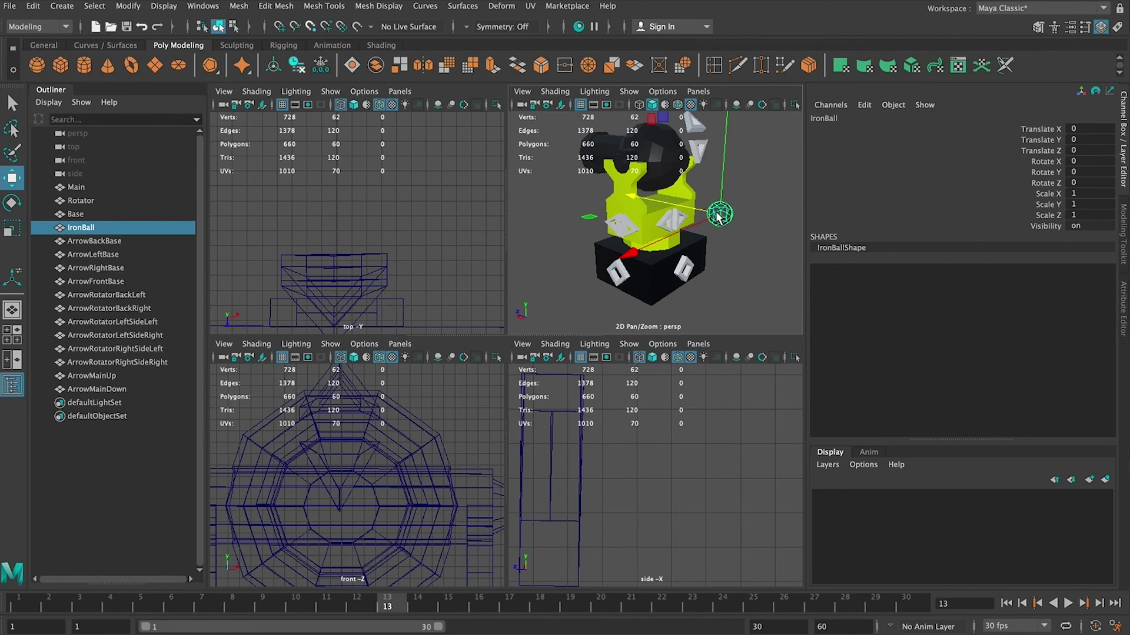